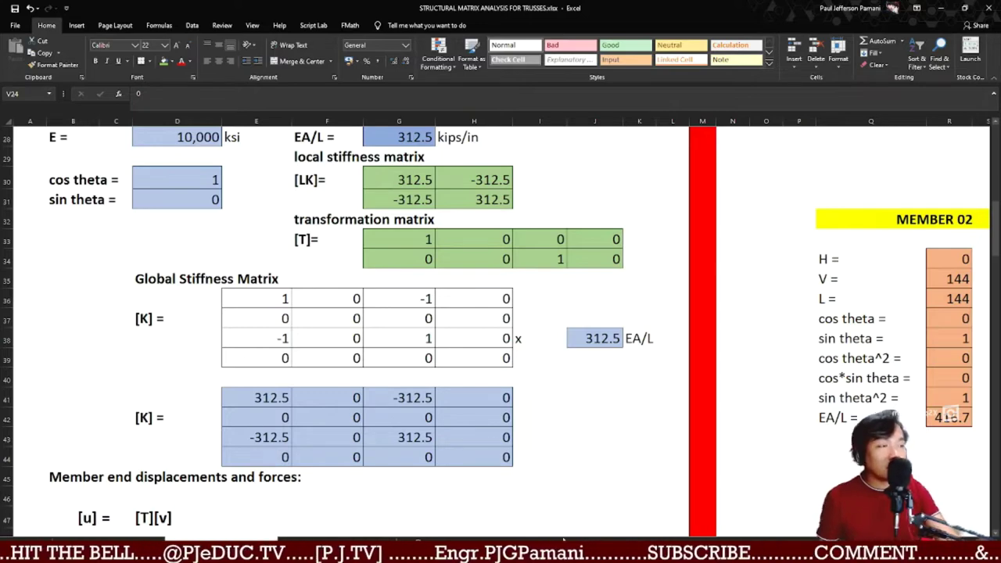
# - Enter the equation [K] = [TT][LK][T] in cell X16, in the row of member 1's local stiffness Matrix heading
pyautogui.hscroll(1, 500, 313)
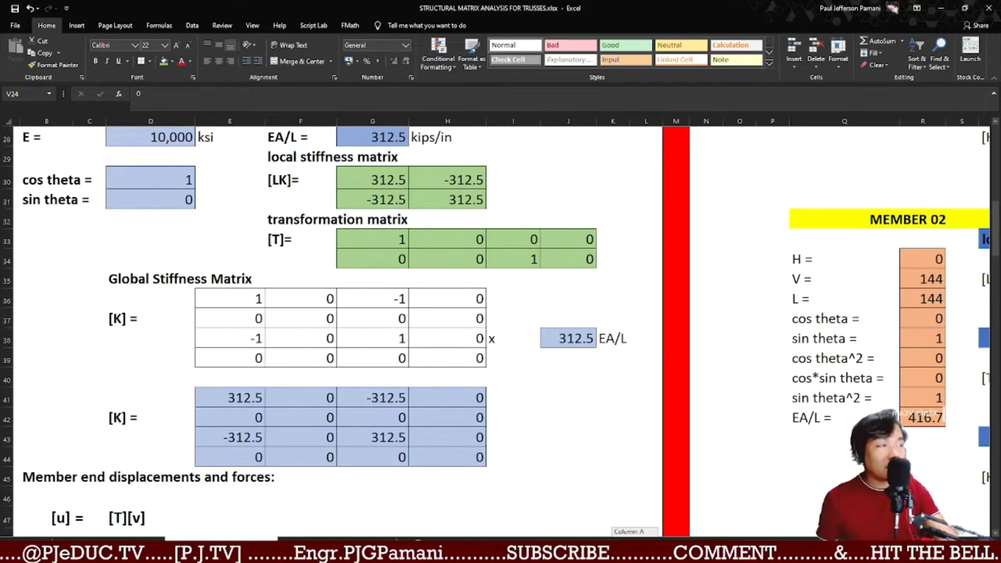
pyautogui.hscroll(1, 500, 313)
pyautogui.hscroll(2, 500, 312)
pyautogui.scroll(3, 592, 370)
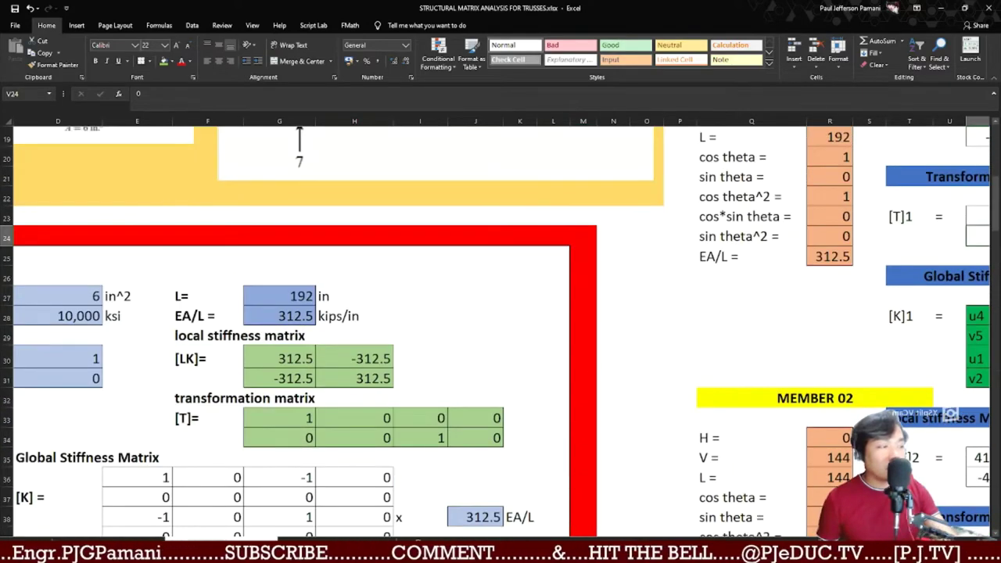
pyautogui.hscroll(10, 501, 313)
pyautogui.scroll(3, 276, 305)
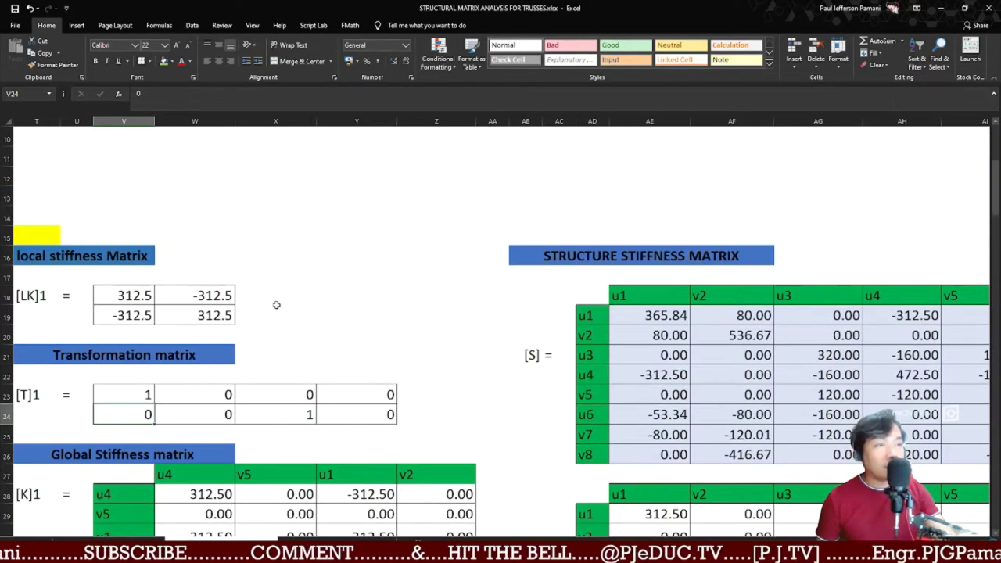
pyautogui.click(287, 250)
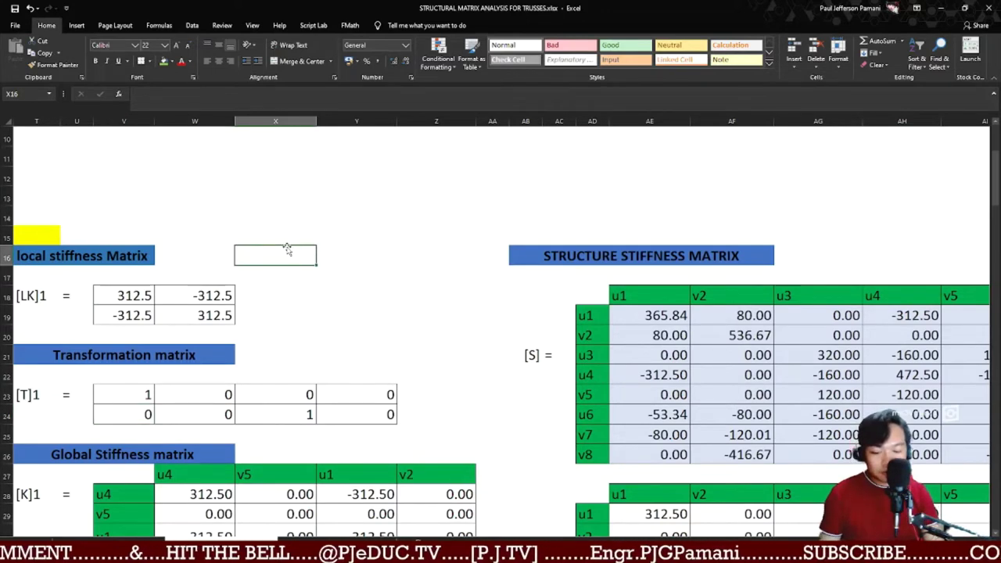
pyautogui.doubleClick(286, 249)
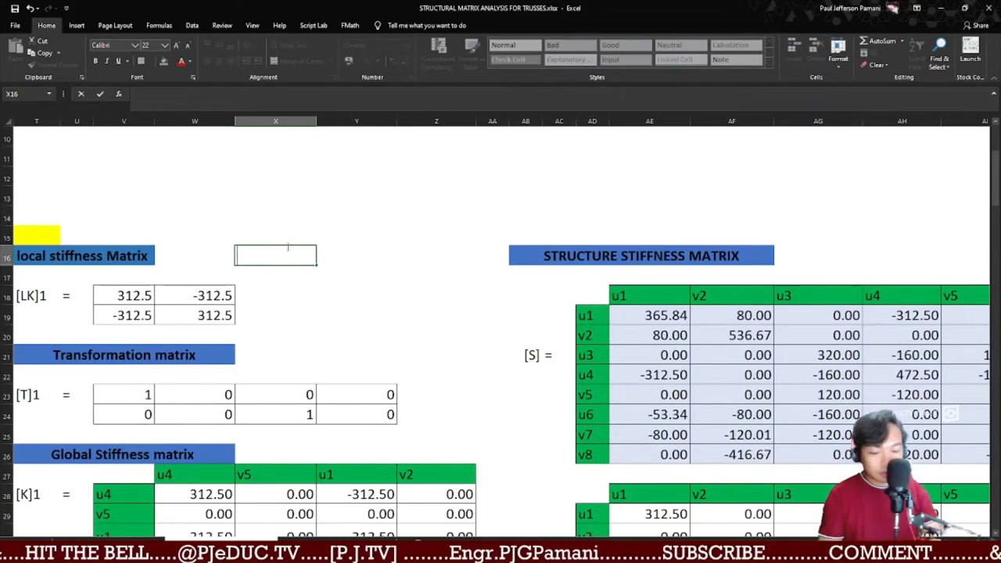
pyautogui.write('[K] =')
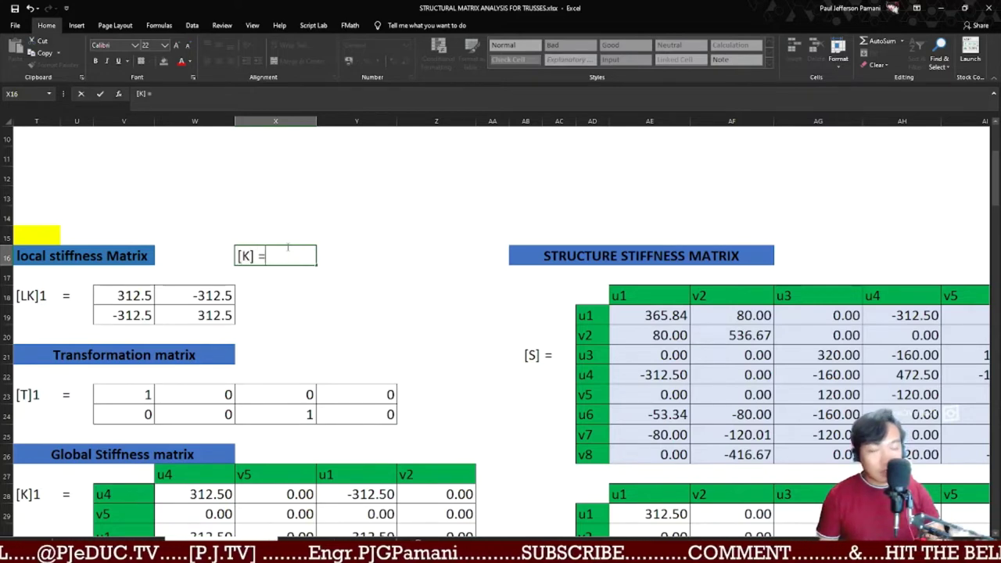
pyautogui.write(' [TT')
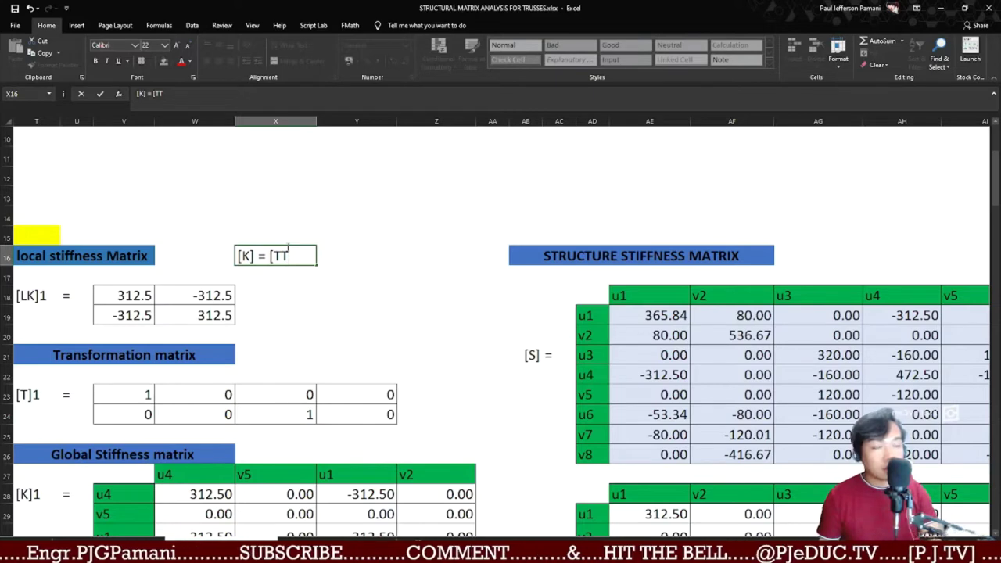
pyautogui.write(']')
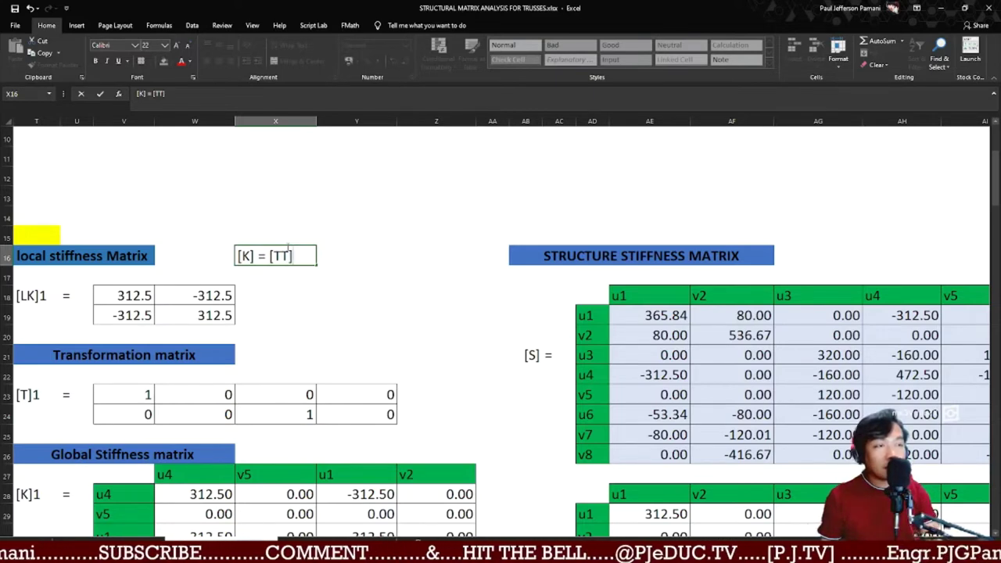
pyautogui.write('[')
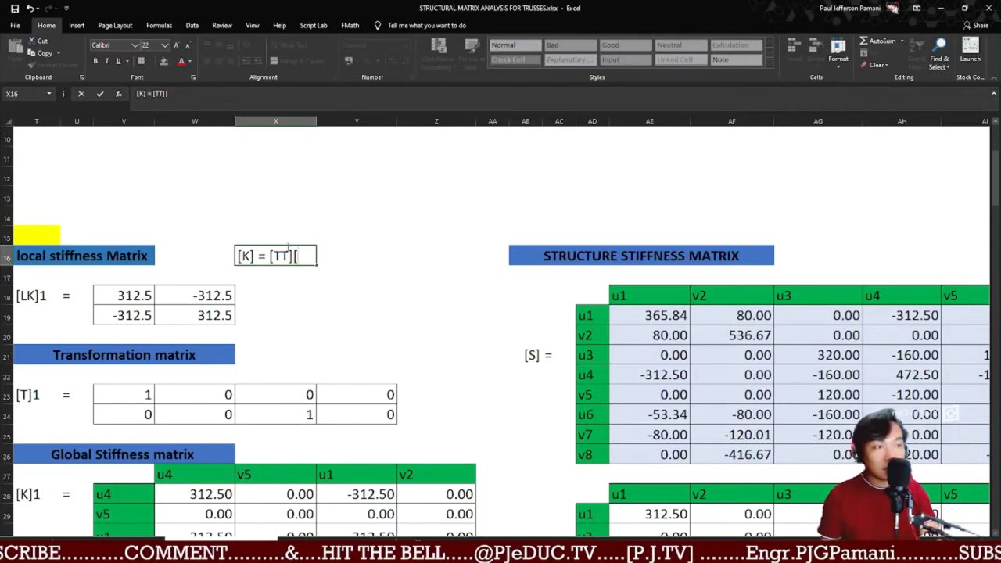
pyautogui.write('LK')
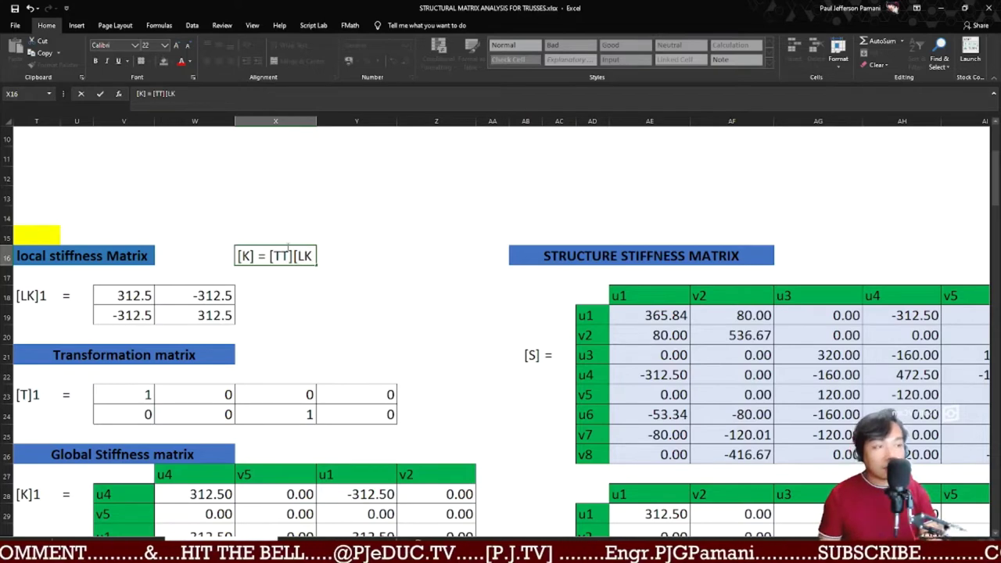
pyautogui.write('][')
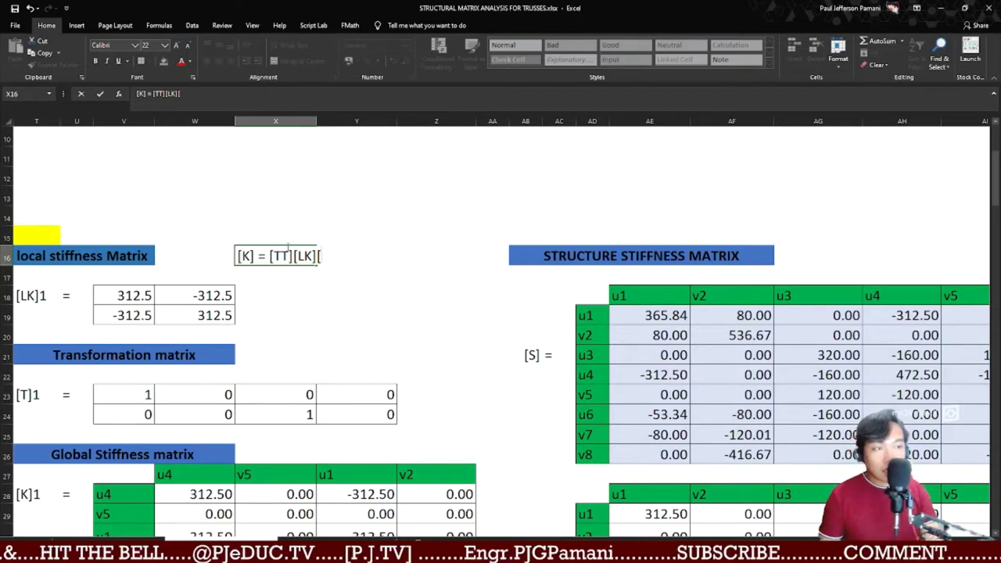
pyautogui.write('T]')
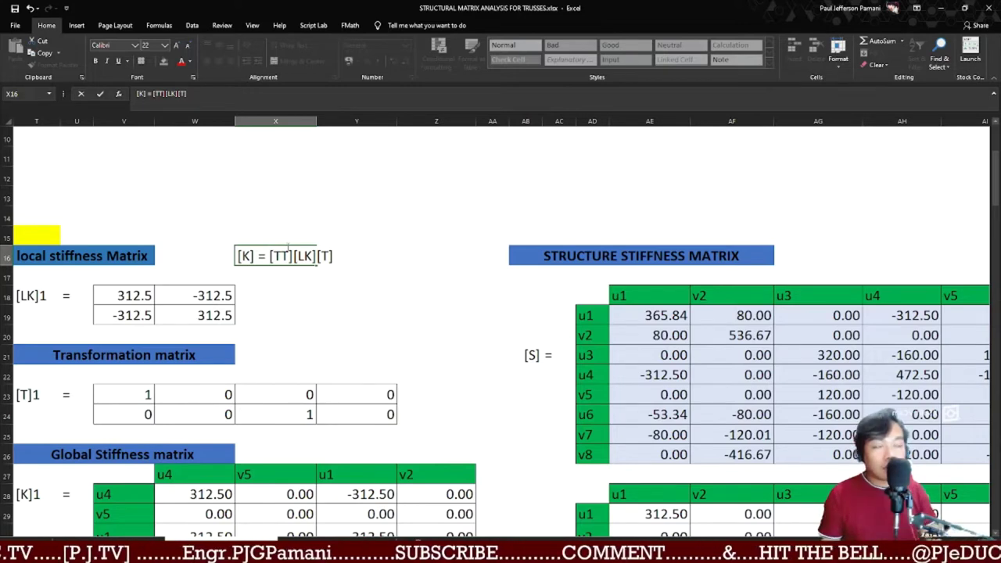
pyautogui.press('Return')
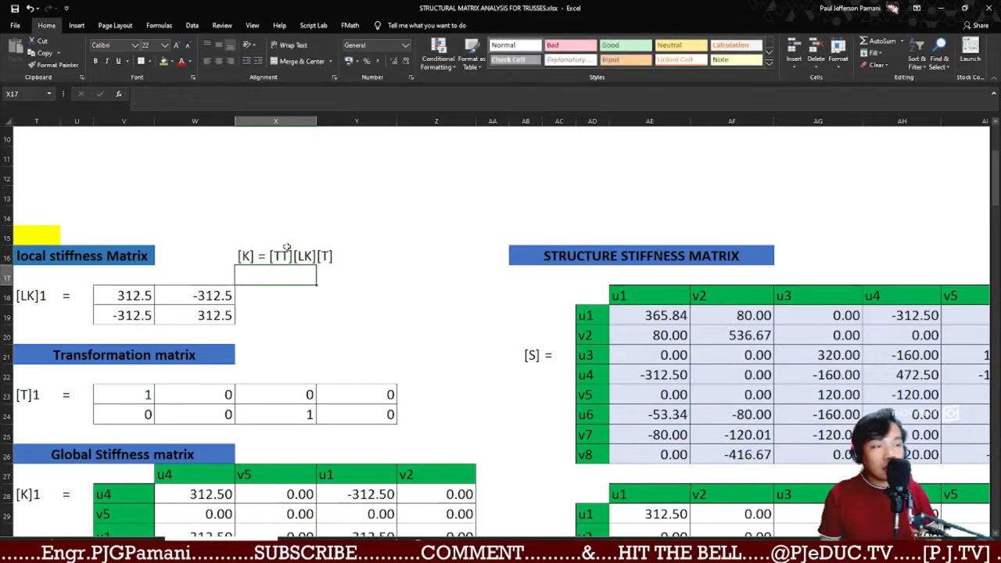
# - Label cell X17, directly below the [K] equation, with [TT]=
pyautogui.write('[')
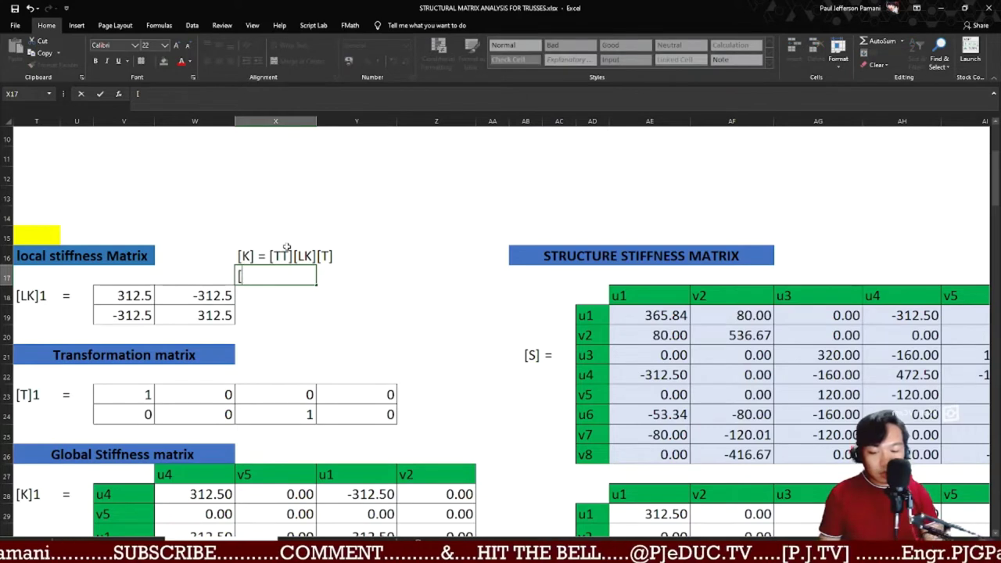
pyautogui.write('TT]')
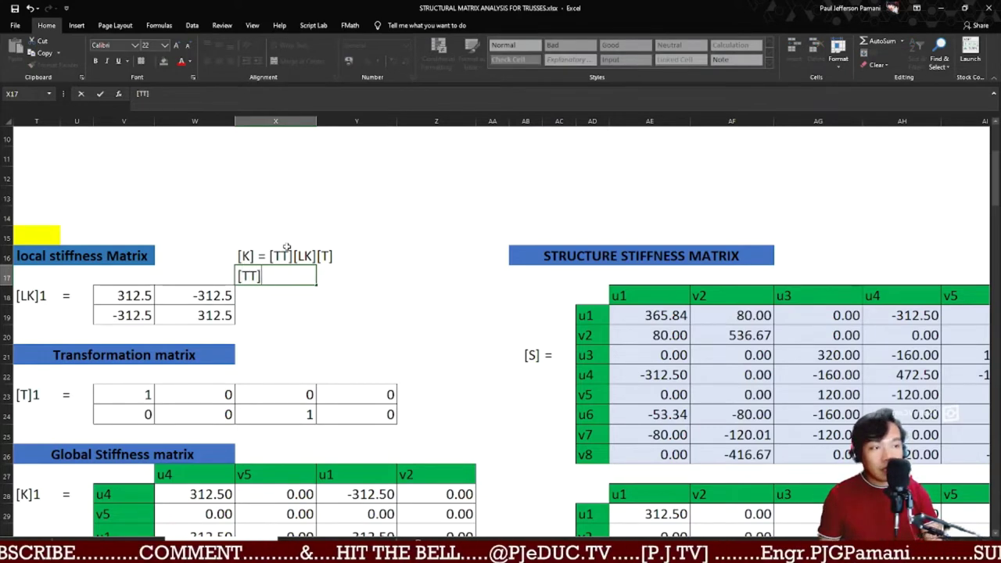
pyautogui.write('=')
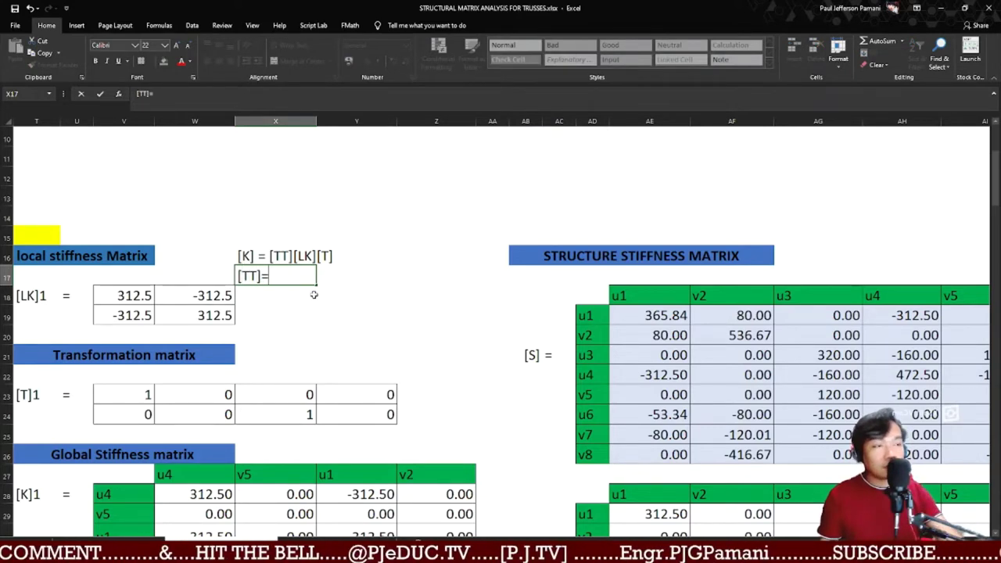
pyautogui.click(353, 291)
pyautogui.click(334, 273)
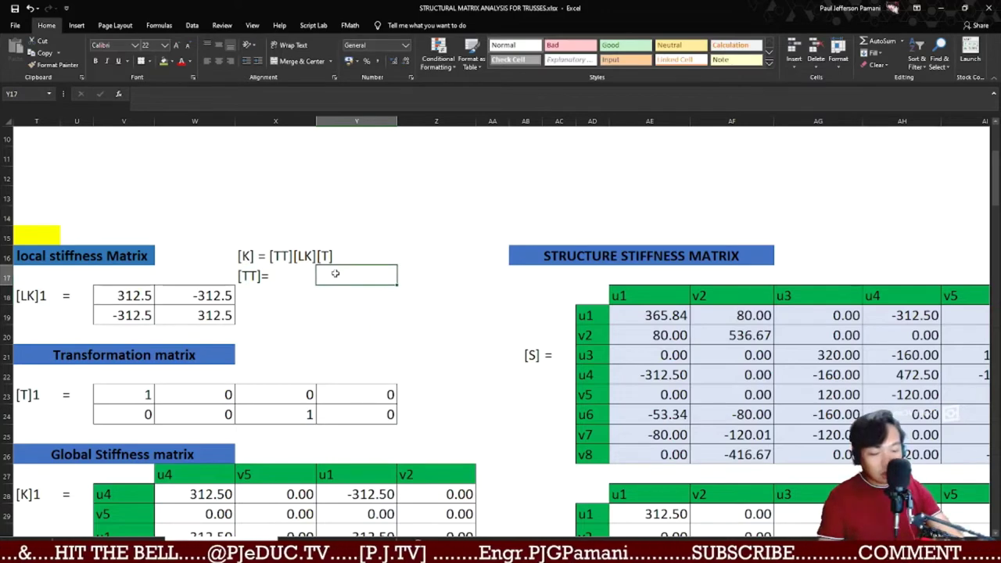
pyautogui.hotkey('shift', 'Right')
pyautogui.hotkey('shift', 'Down')
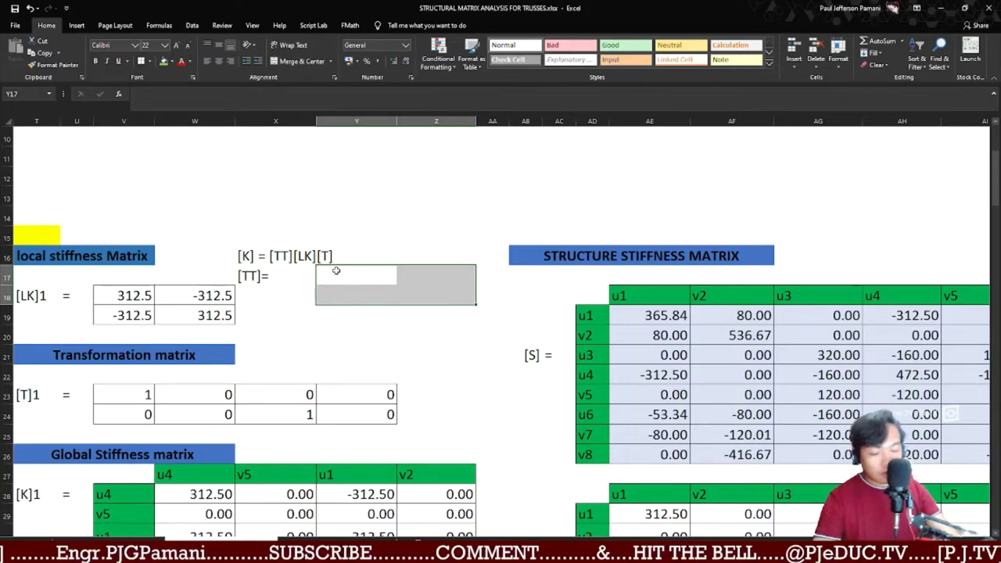
pyautogui.hotkey('shift', 'Down')
pyautogui.hotkey('shift', 'Down')
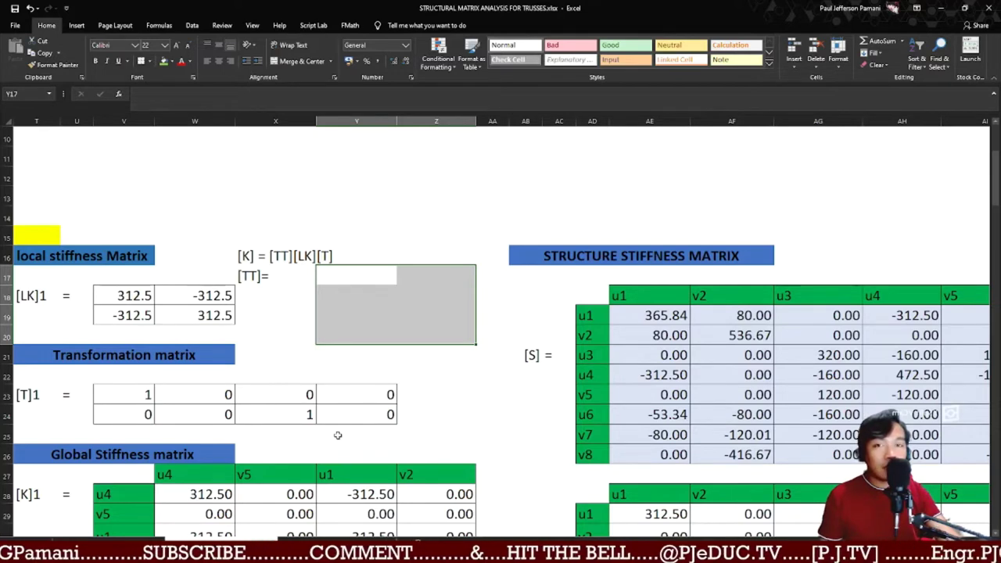
# - Fill Y17:Z20 with the array formula =TRANSPOSE(V23:Y24) and apply all borders to the range
pyautogui.click(366, 273)
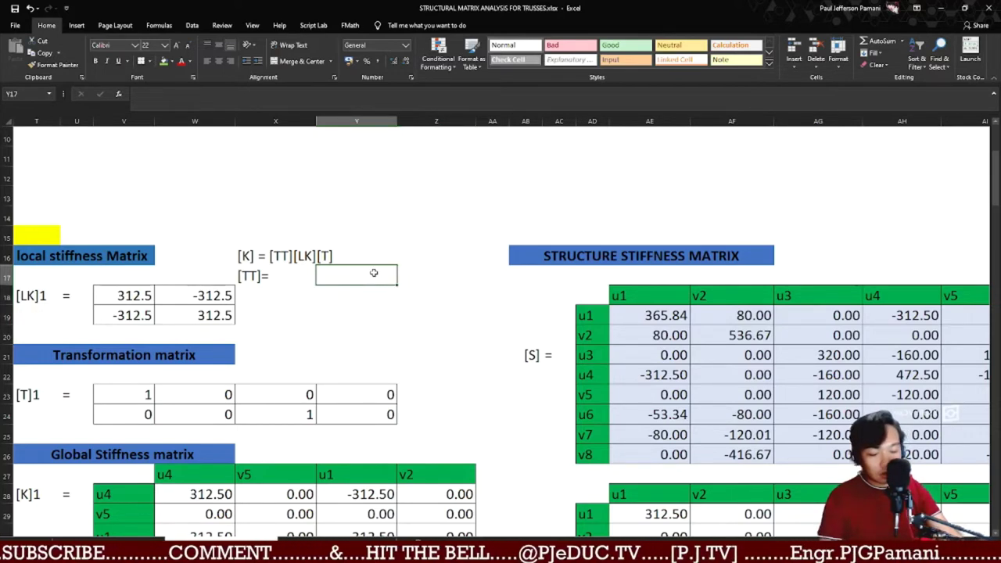
pyautogui.hotkey('shift', 'Right')
pyautogui.hotkey('shift', 'Down')
pyautogui.hotkey('shift', 'Down')
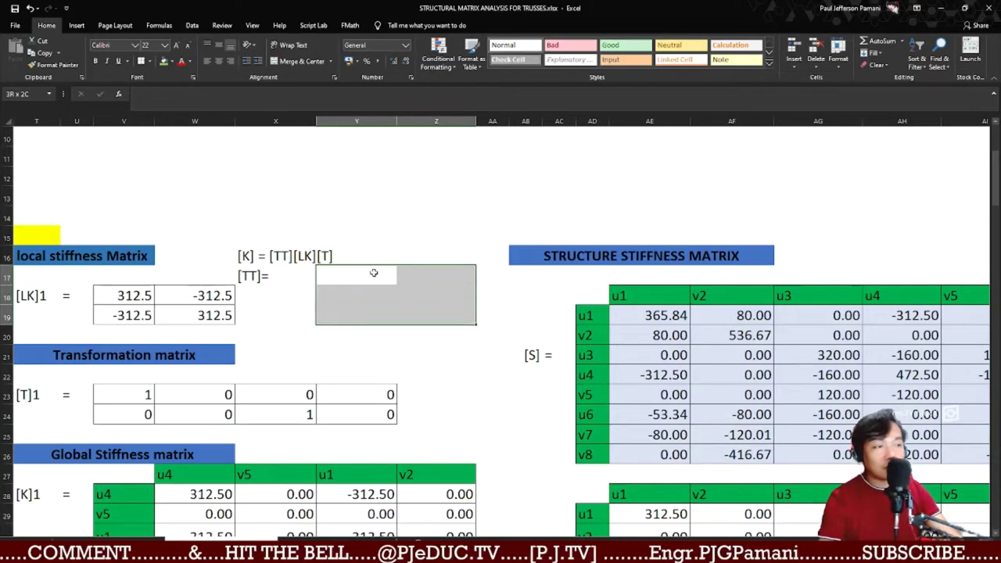
pyautogui.hotkey('shift', 'Down')
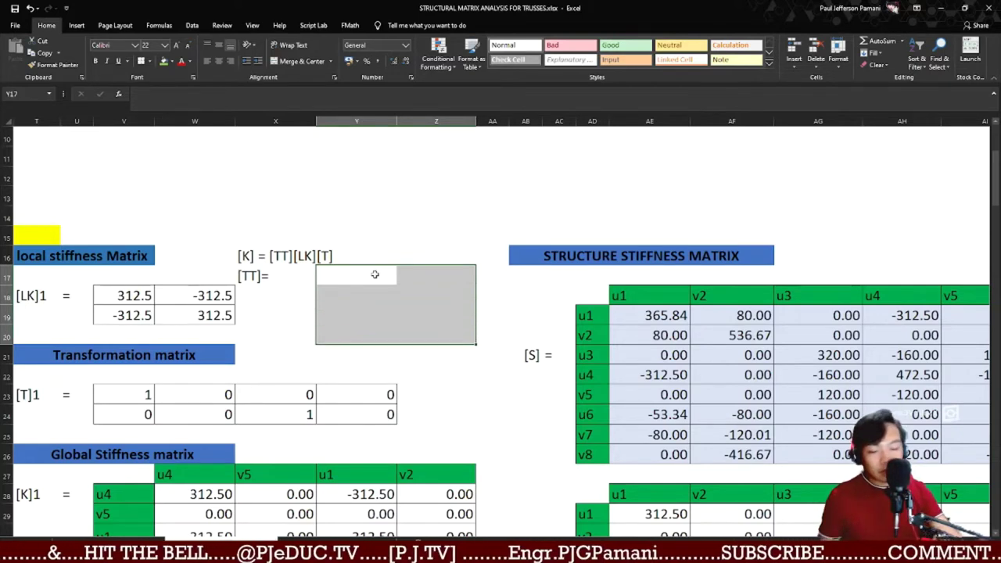
pyautogui.write('=')
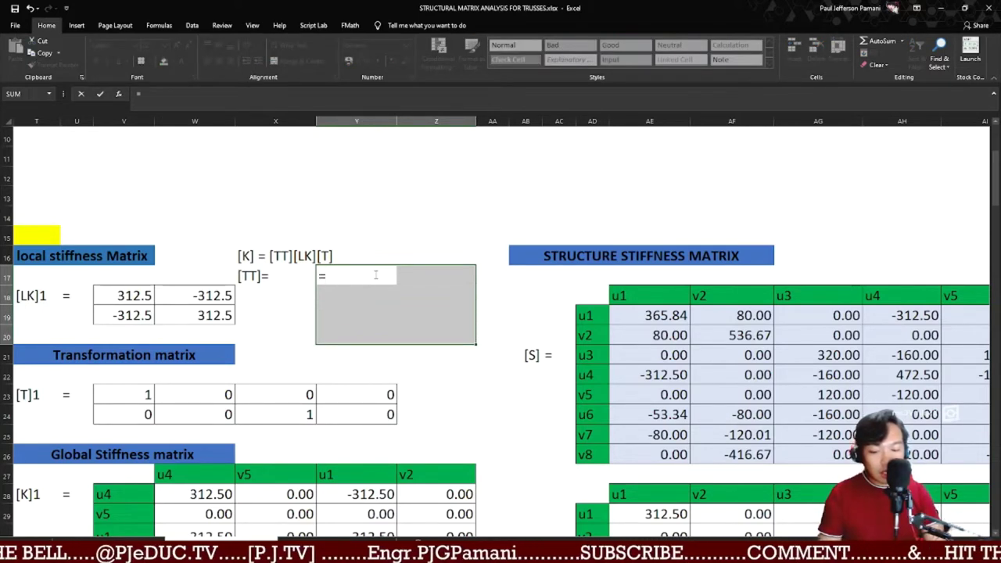
pyautogui.write('TRANS')
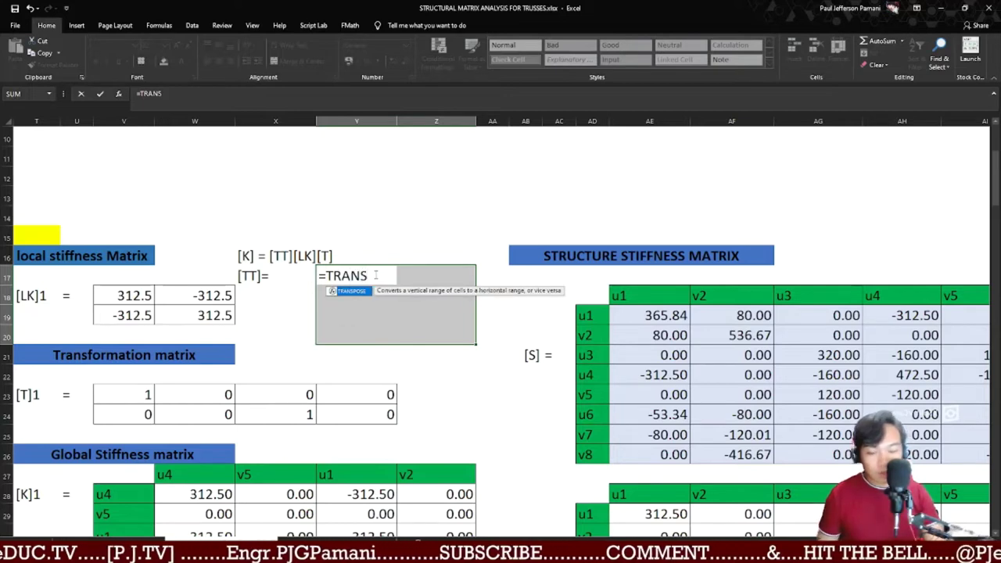
pyautogui.write('POSE(')
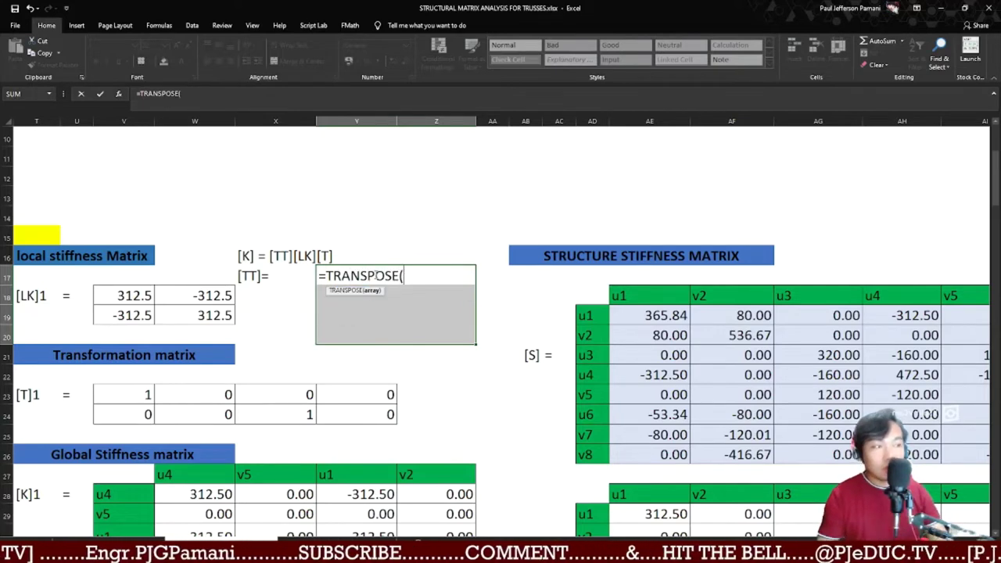
pyautogui.moveTo(138, 400); pyautogui.dragTo(354, 418)
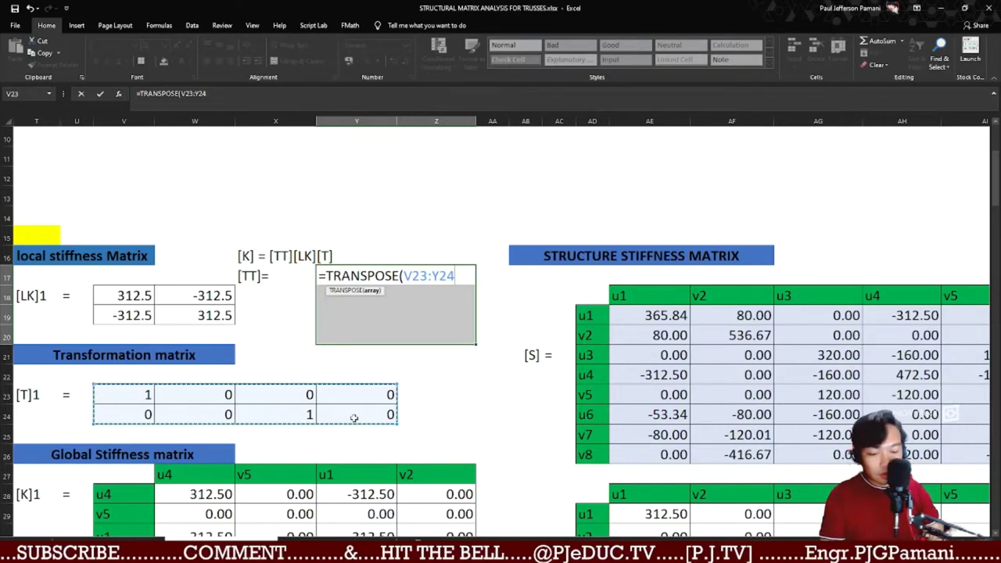
pyautogui.write(')')
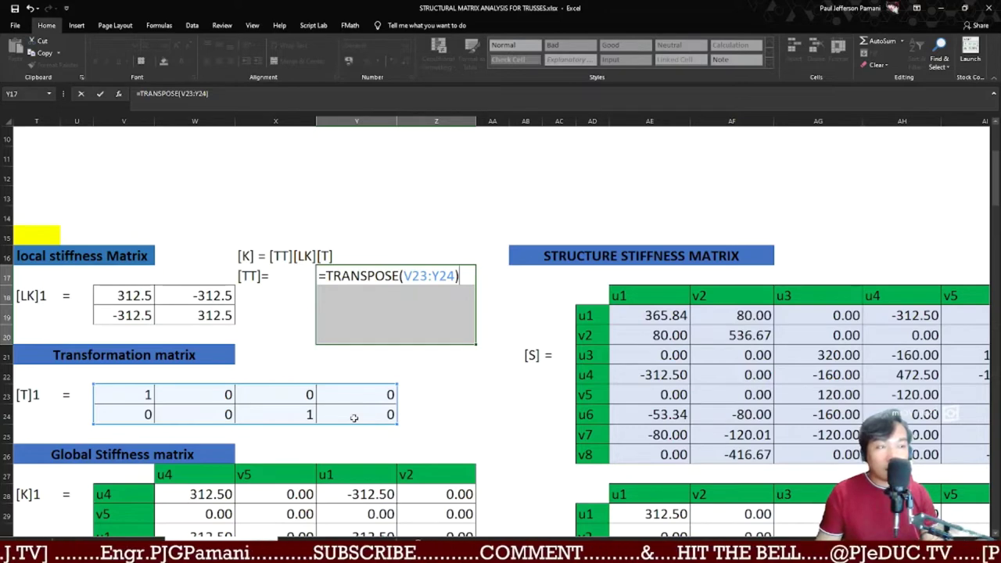
pyautogui.hotkey('ctrl', 'shift', 'Return')
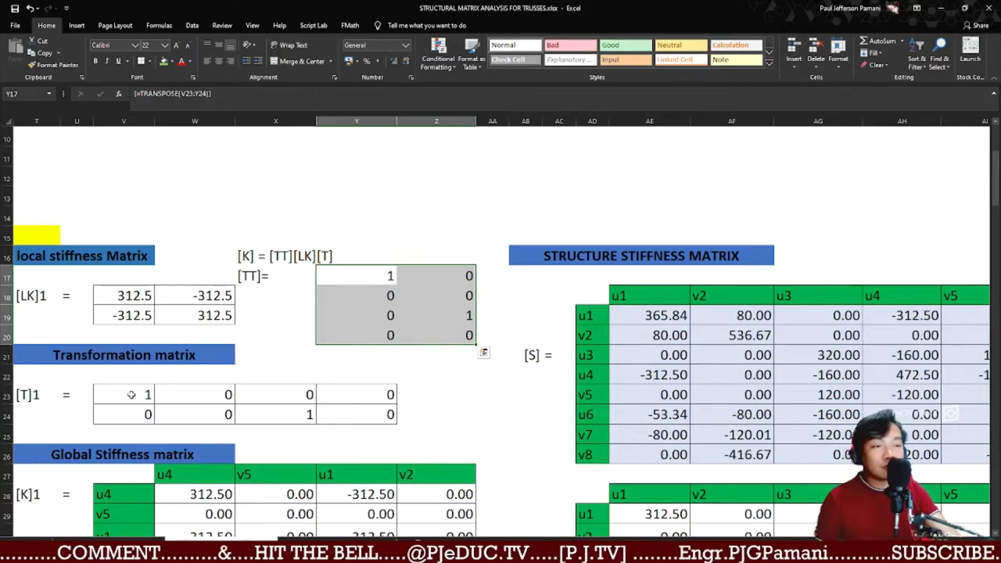
pyautogui.click(155, 65)
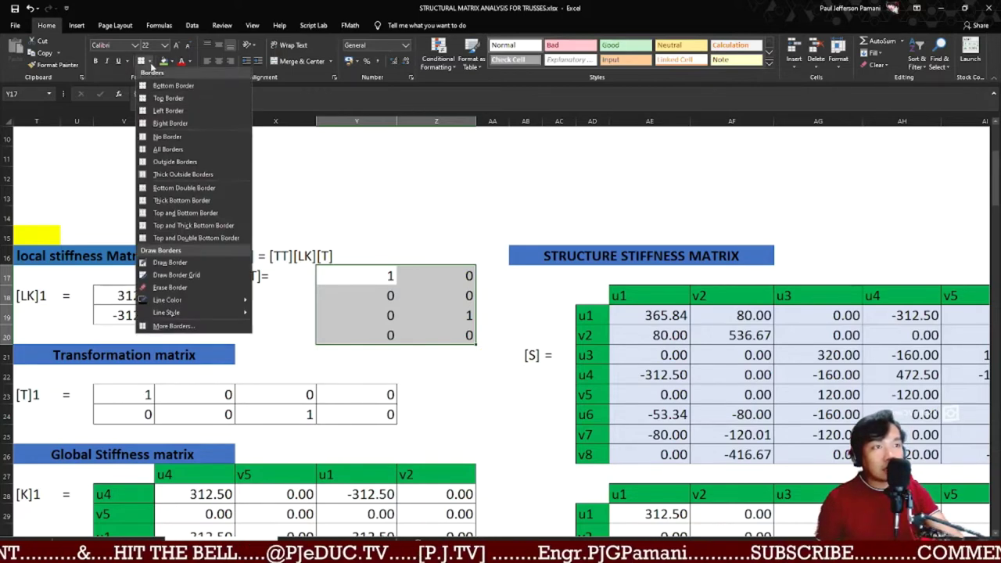
pyautogui.click(179, 149)
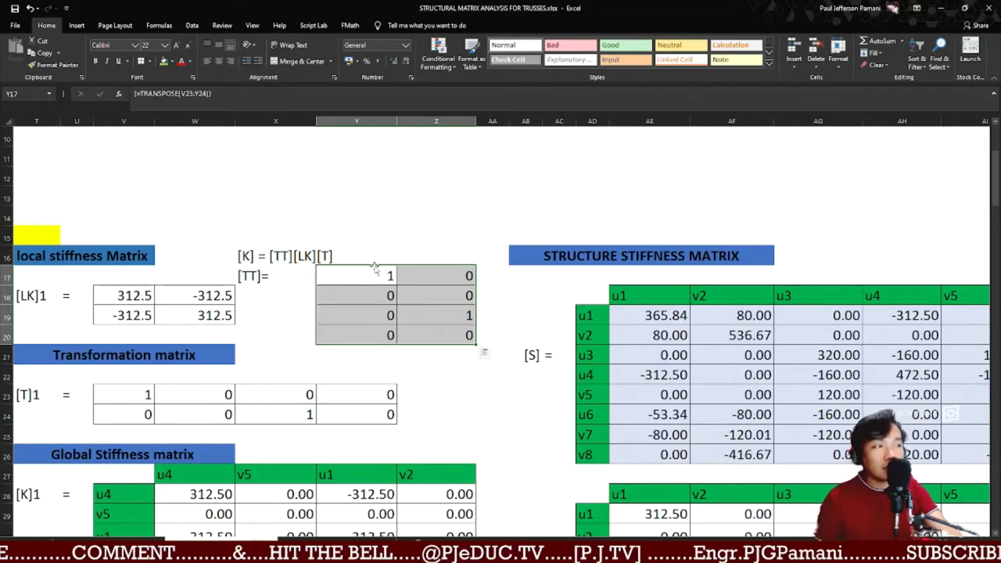
# - Label cell X11, above the [K] equation, with [TT][LK]=
pyautogui.click(248, 149)
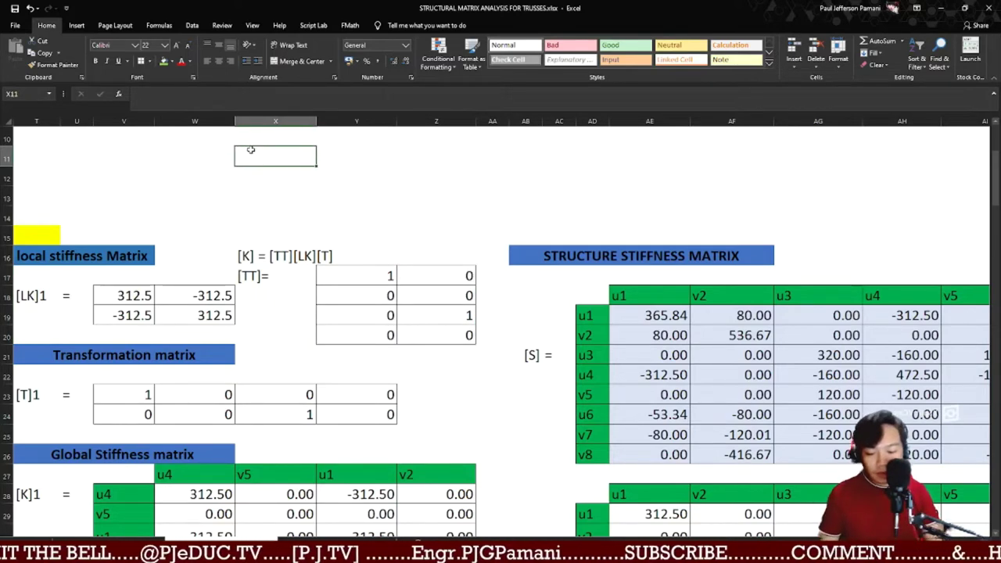
pyautogui.write('[TT]')
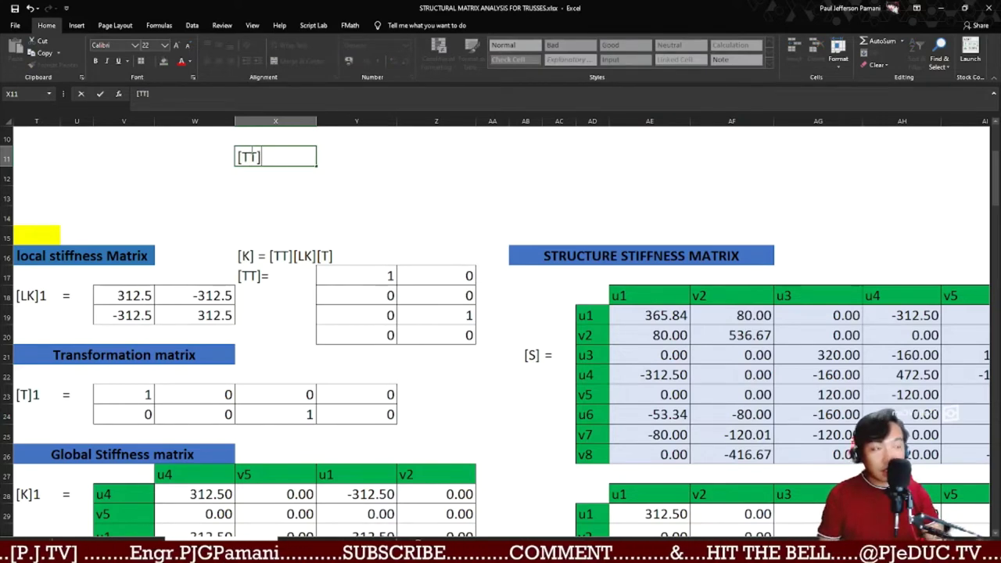
pyautogui.write('[LK]')
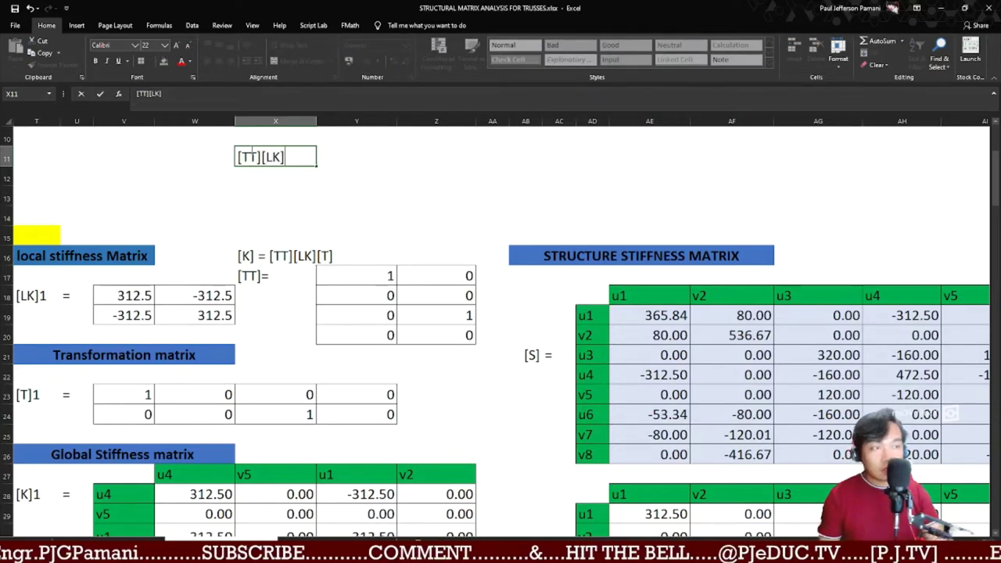
pyautogui.write('=')
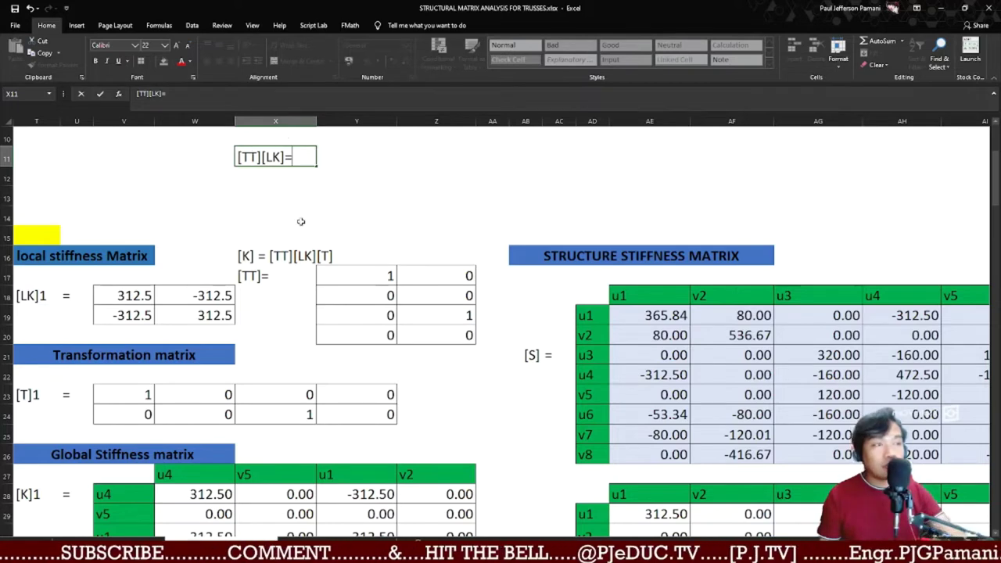
pyautogui.click(347, 150)
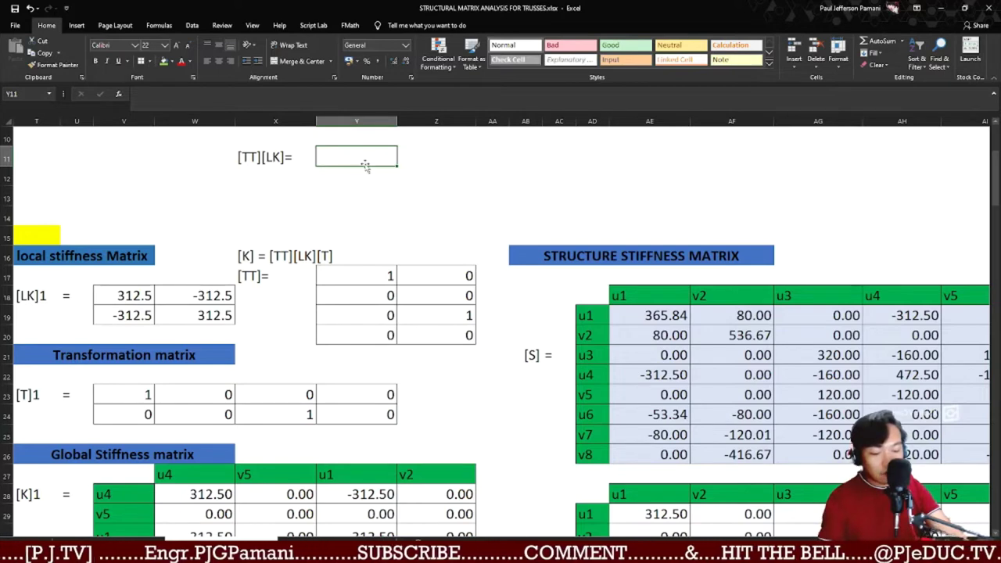
# - Fill Y11:Z14 with the array formula =MMULT(Y17:Z20,V18:W19) and apply all borders to the range
pyautogui.hotkey('shift', 'Right')
pyautogui.hotkey('shift', 'Down')
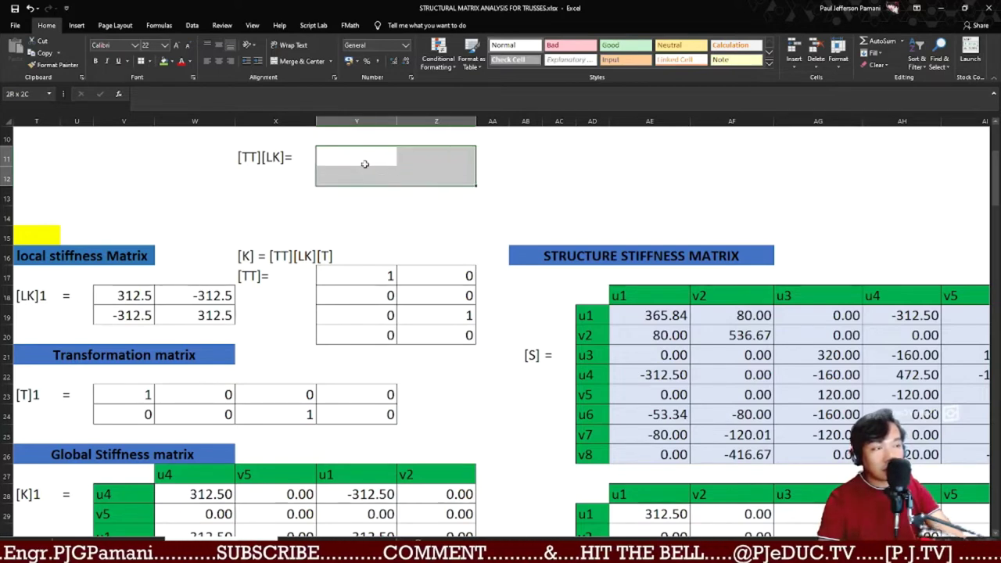
pyautogui.hotkey('shift', 'Down')
pyautogui.hotkey('shift', 'Down')
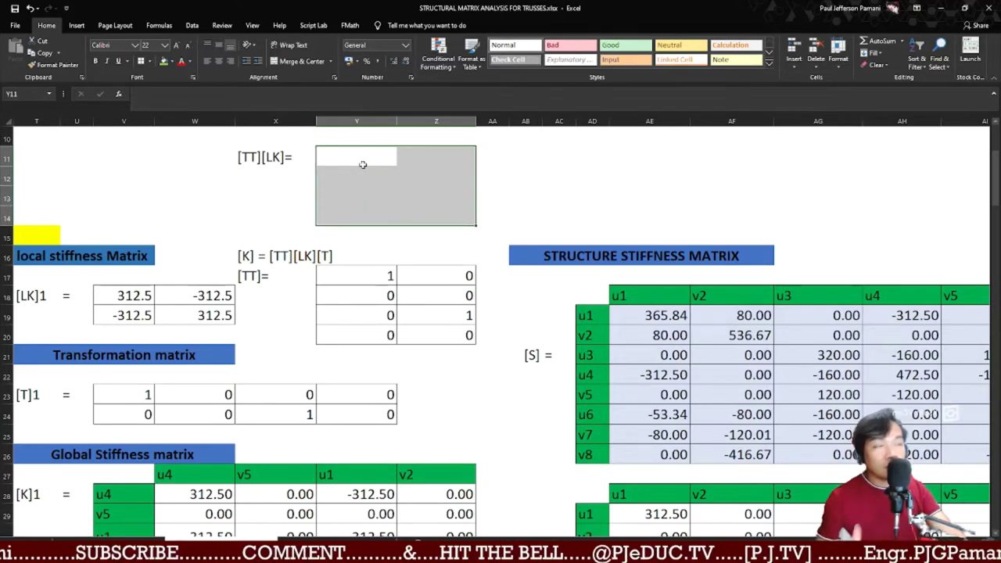
pyautogui.write('=')
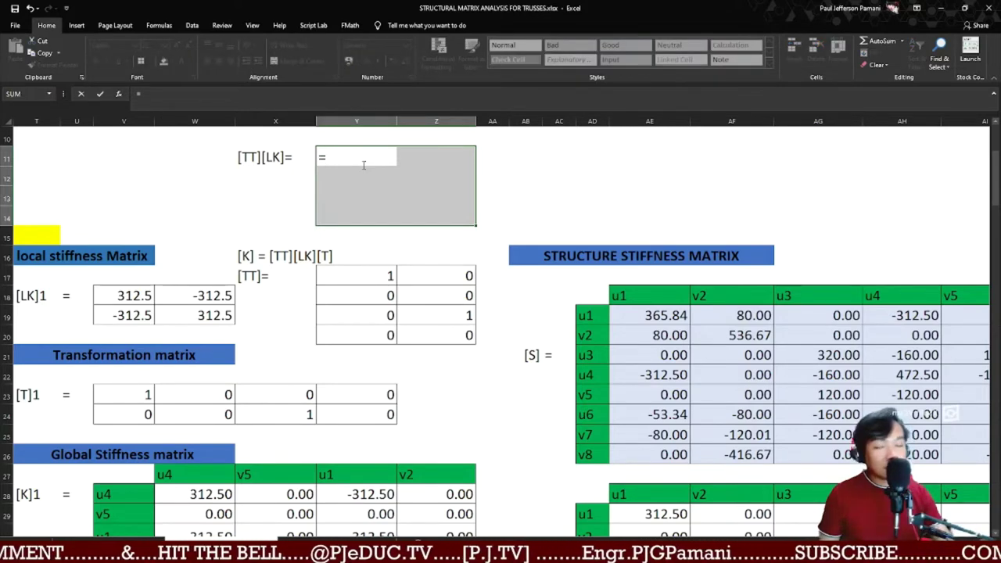
pyautogui.write('MMULT')
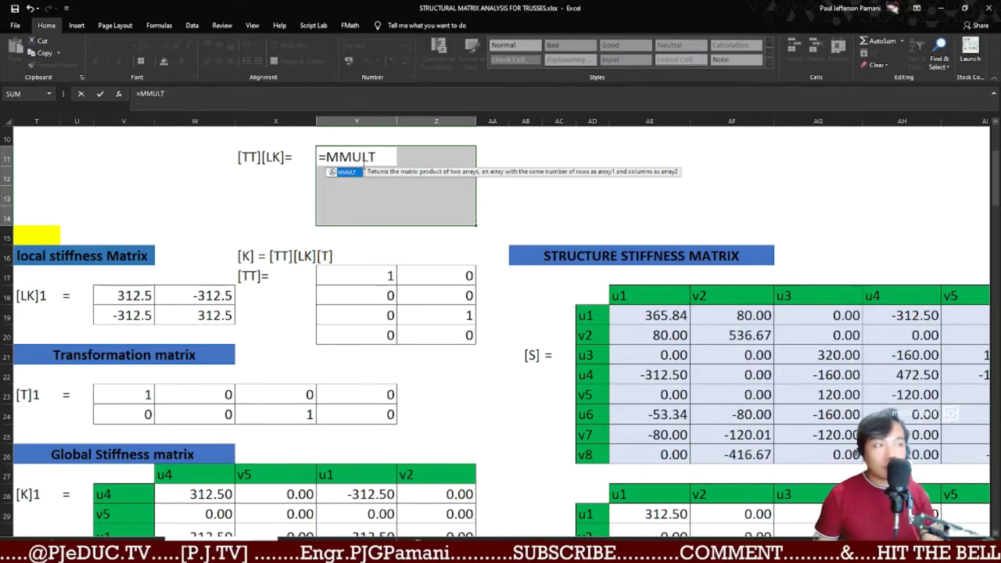
pyautogui.write('(')
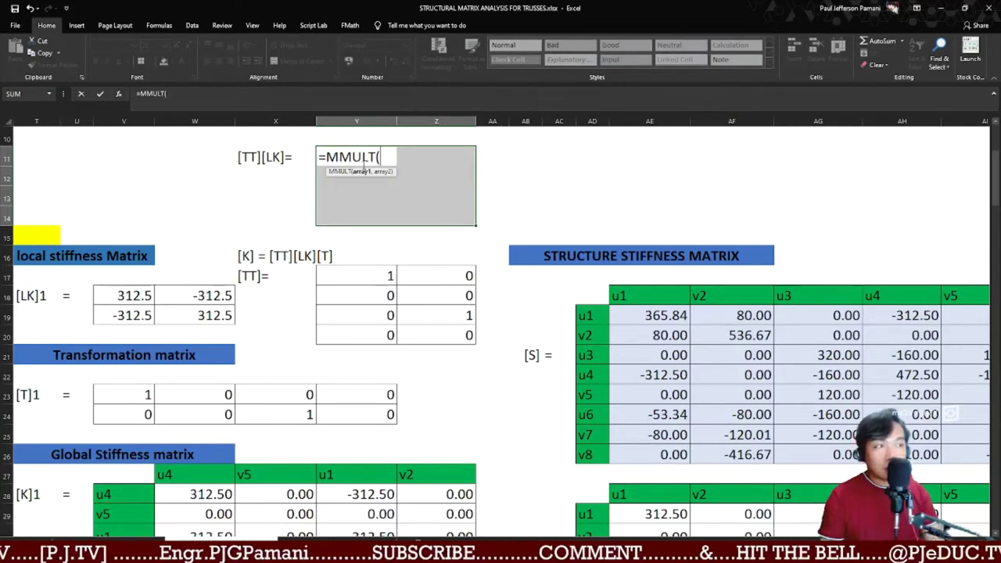
pyautogui.click(365, 272)
pyautogui.moveTo(365, 272); pyautogui.dragTo(419, 333)
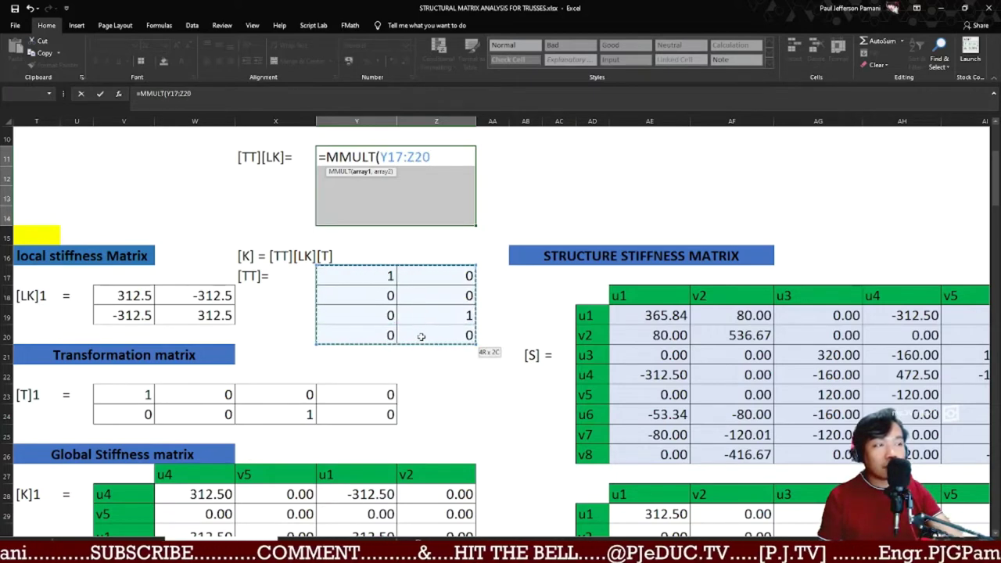
pyautogui.write(',')
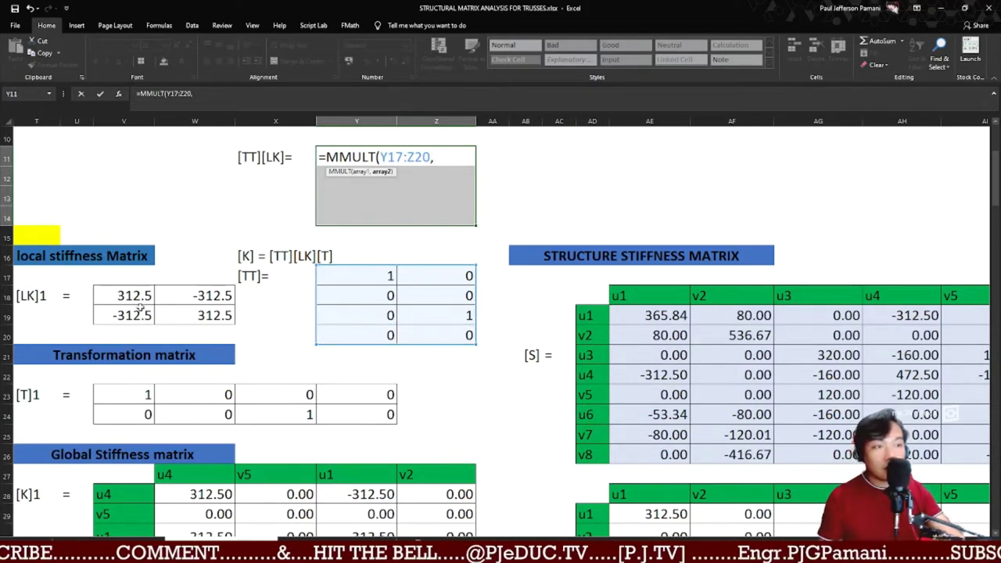
pyautogui.moveTo(133, 295); pyautogui.dragTo(189, 316)
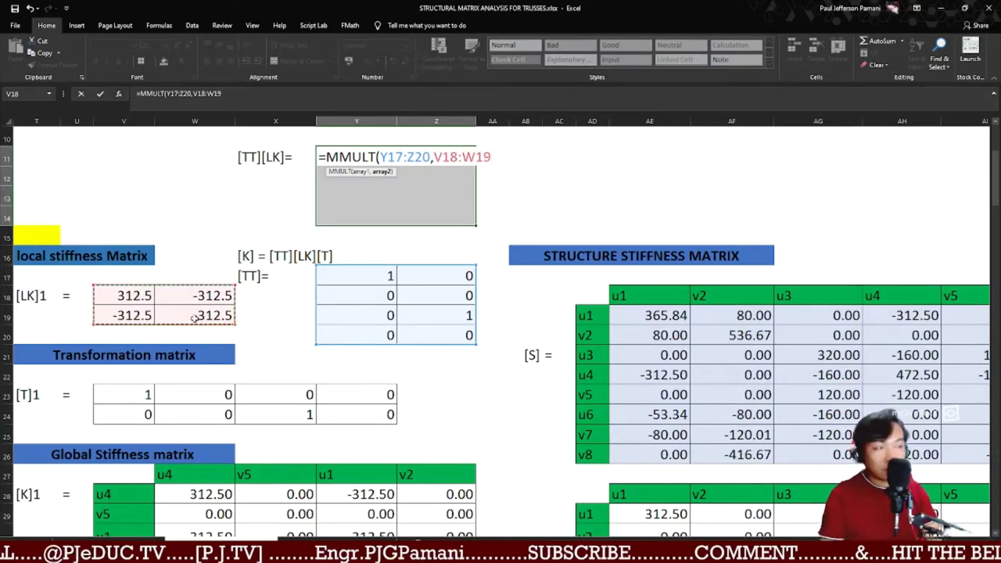
pyautogui.write(')')
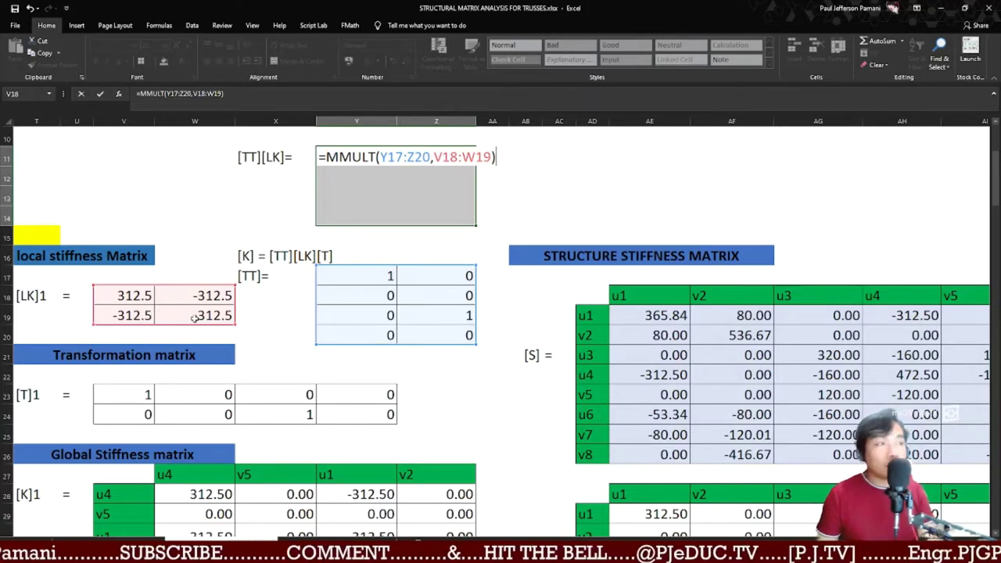
pyautogui.hotkey('ctrl', 'shift', 'Return')
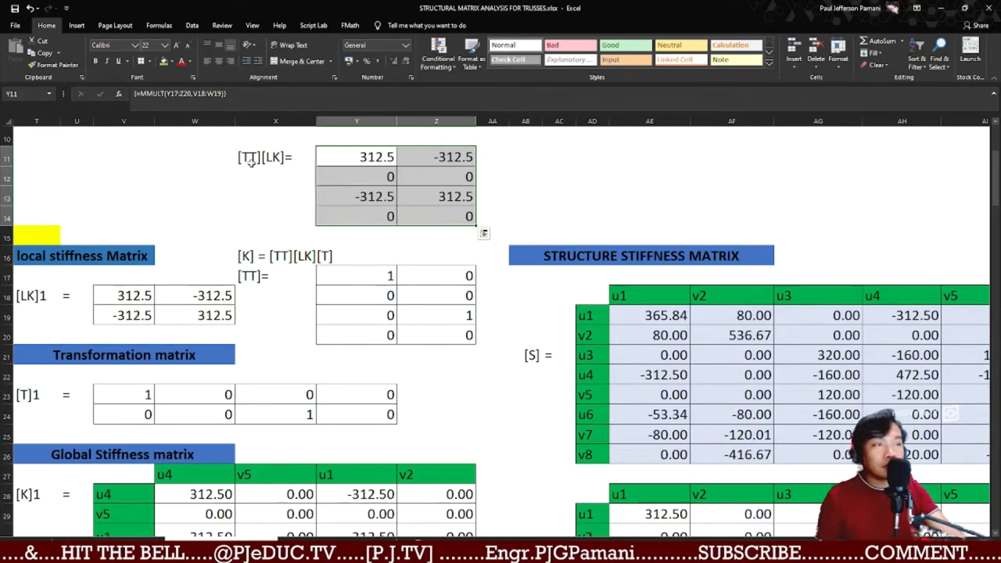
# - Label cell AB11, in the same row as the [TT][LK] label, with [K]=
pyautogui.click(250, 159)
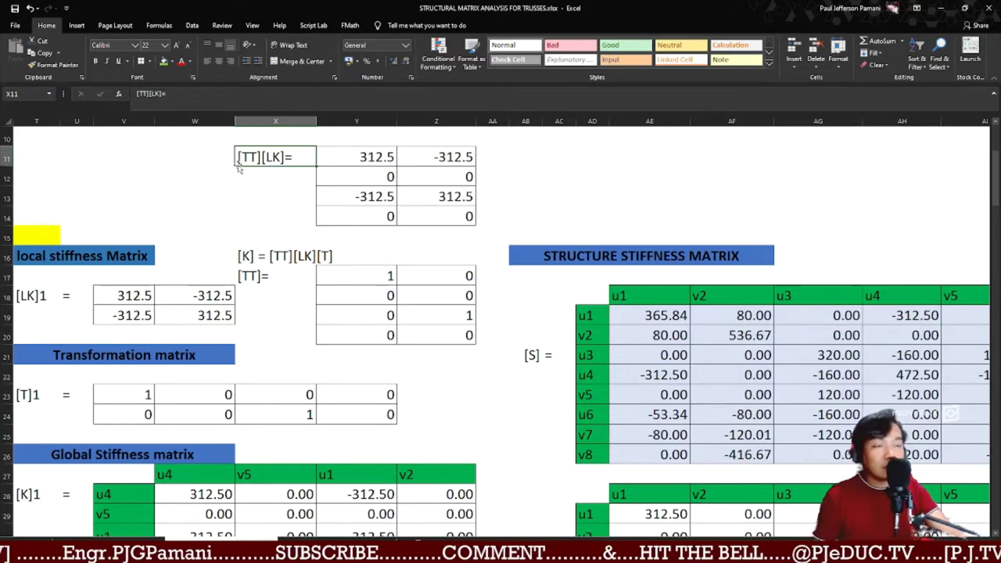
pyautogui.click(325, 255)
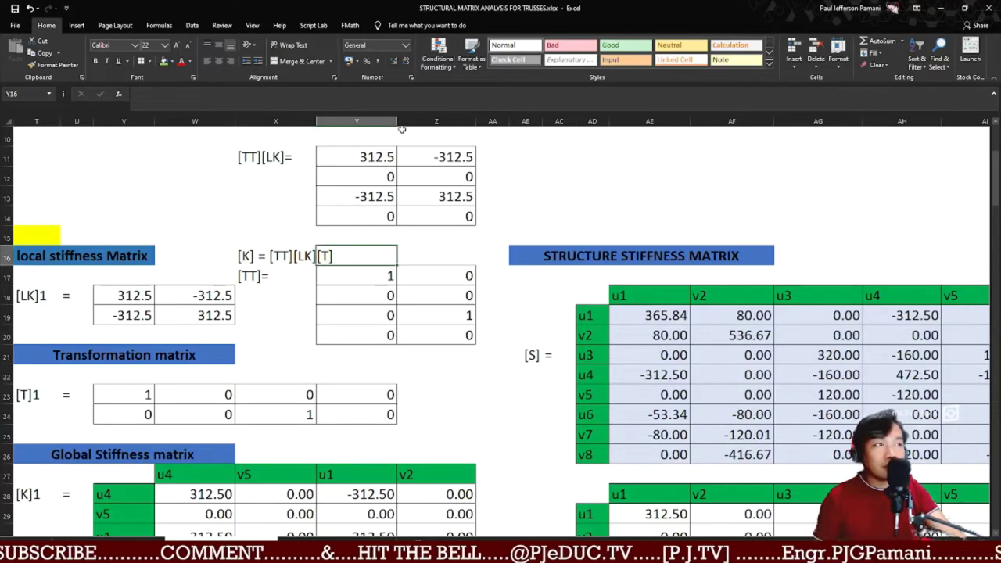
pyautogui.click(532, 158)
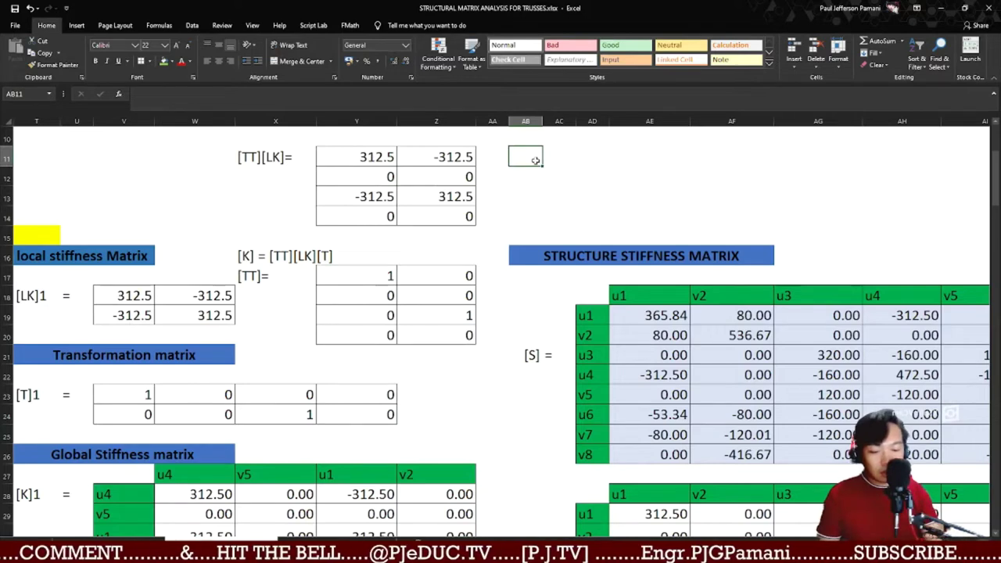
pyautogui.write('[K')
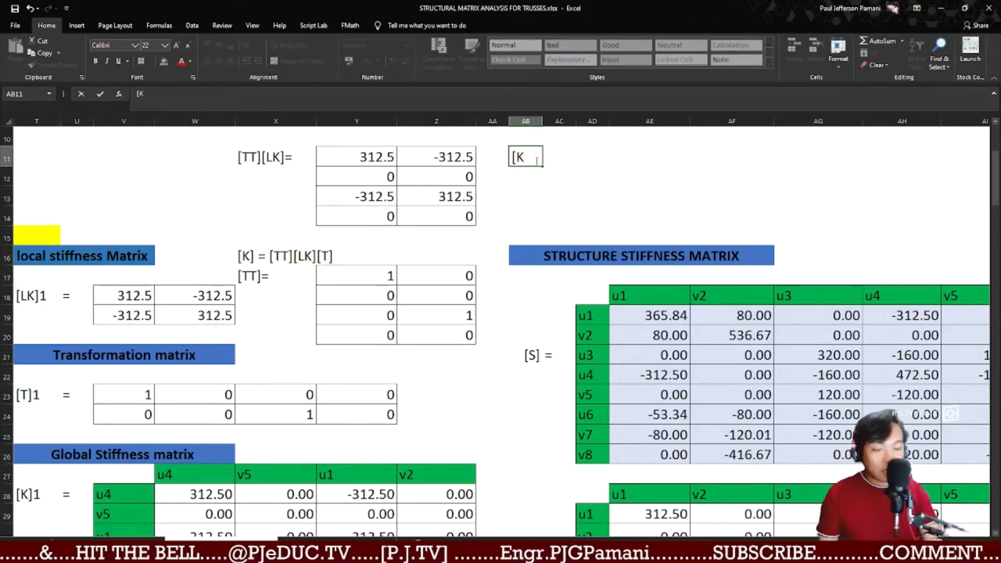
pyautogui.write(']=')
pyautogui.press('Tab')
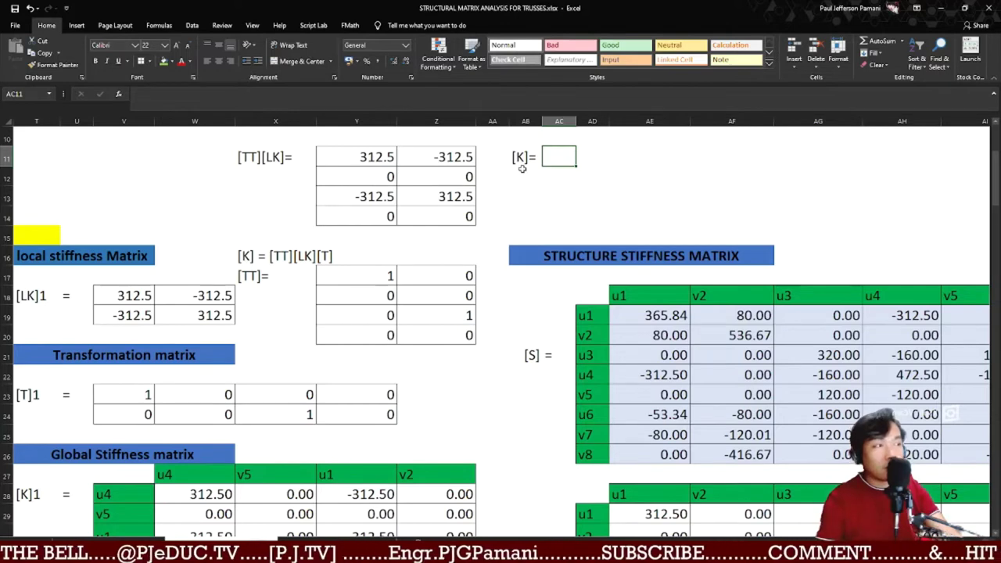
# - Fill AC11:AF14 with the array formula =MMULT(Y11:Z14,V23:Y24) to multiply [TT][LK] by the transformation matrix
pyautogui.hotkey('shift', 'Right')
pyautogui.hotkey('shift', 'Right')
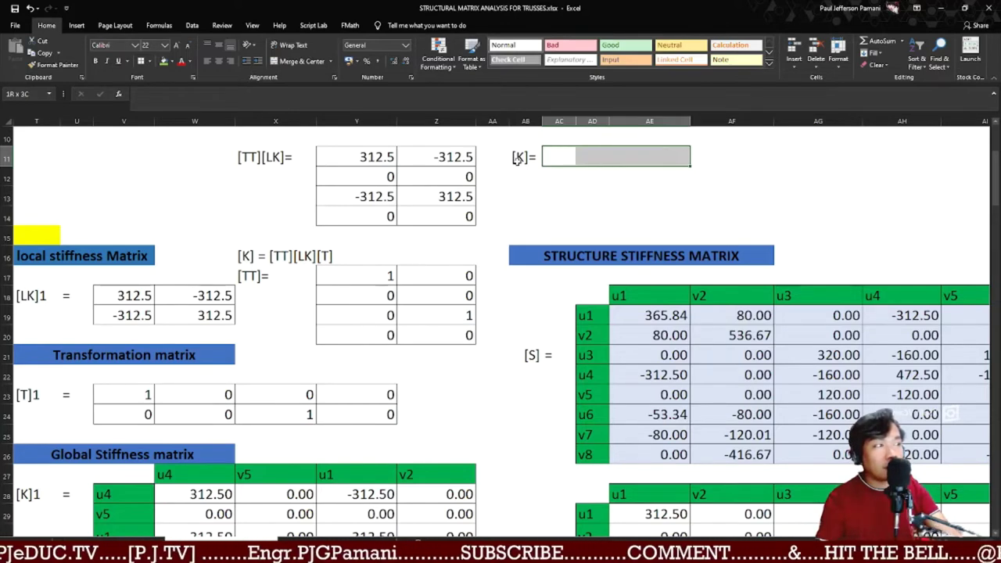
pyautogui.hotkey('shift', 'Right')
pyautogui.hotkey('shift', 'Down')
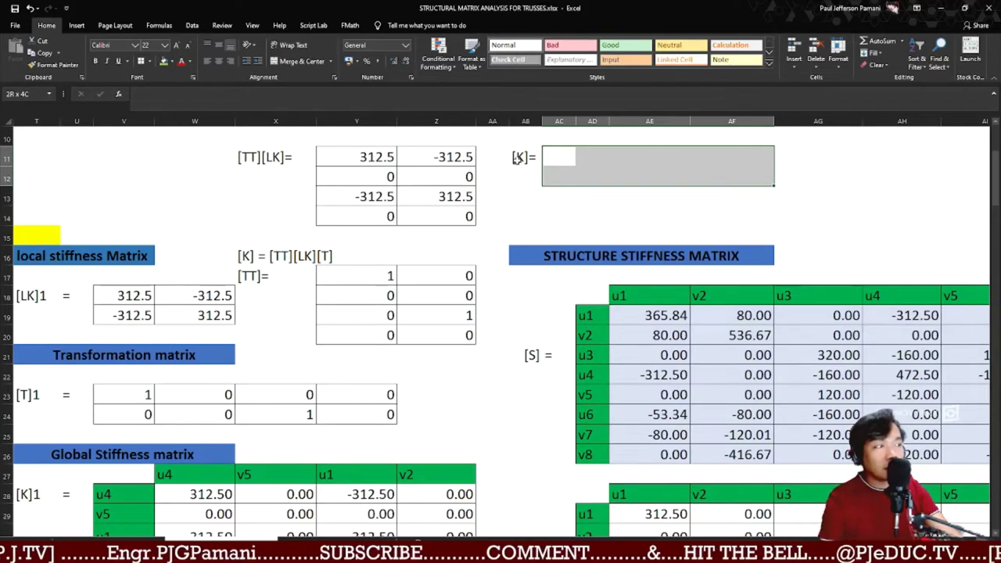
pyautogui.hotkey('shift', 'Down')
pyautogui.hotkey('shift', 'Down')
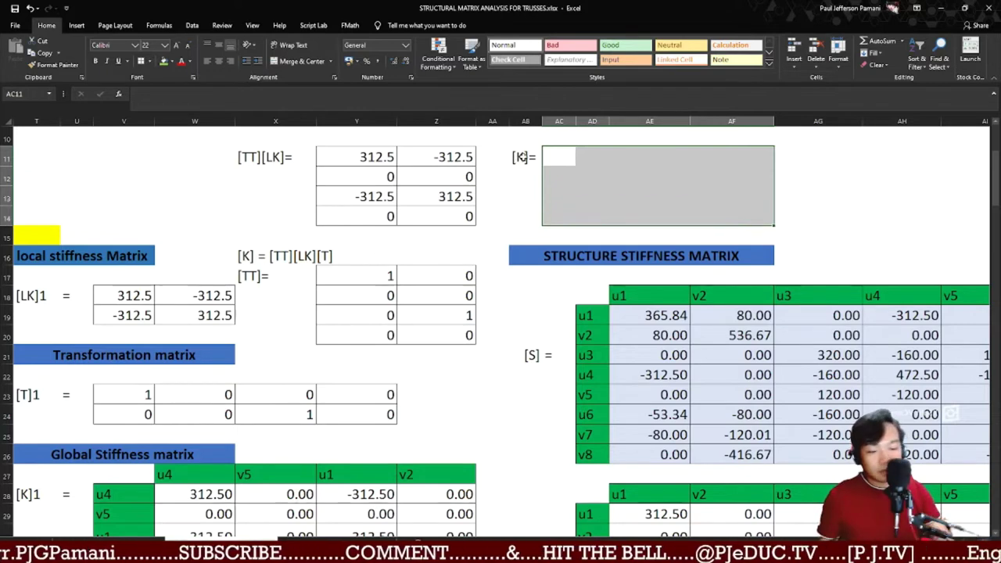
pyautogui.write('=MMULT')
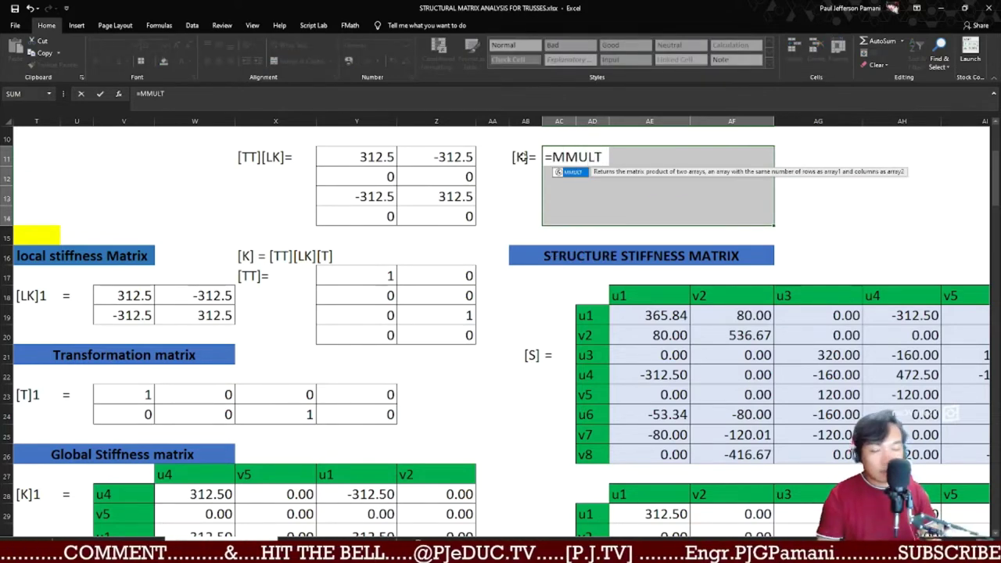
pyautogui.write('(')
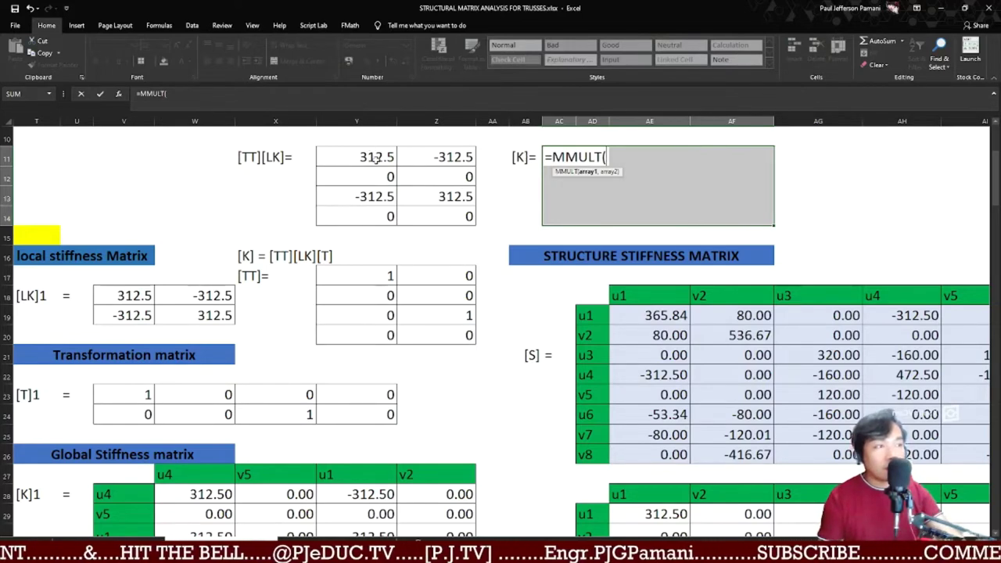
pyautogui.moveTo(377, 161); pyautogui.dragTo(418, 222)
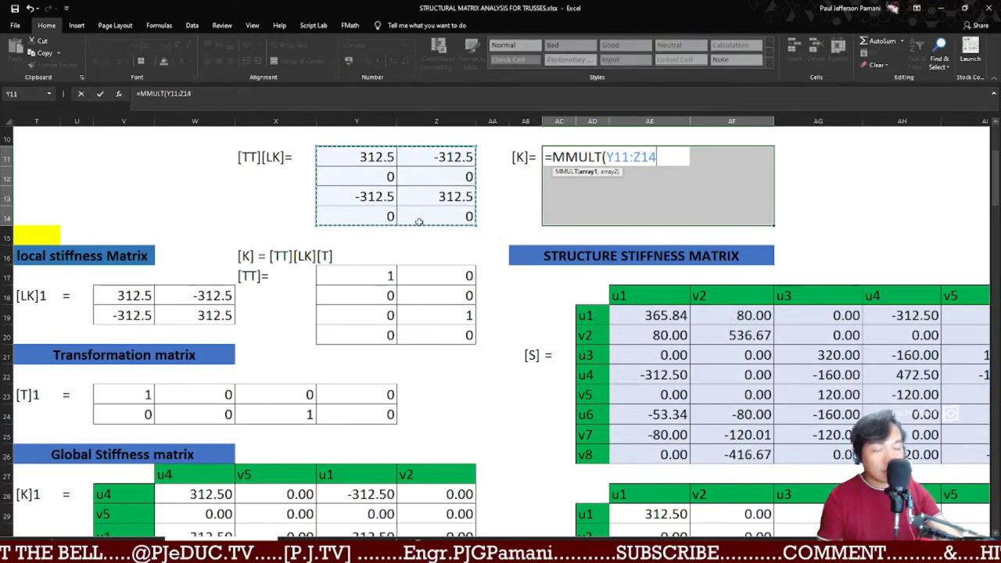
pyautogui.write(',')
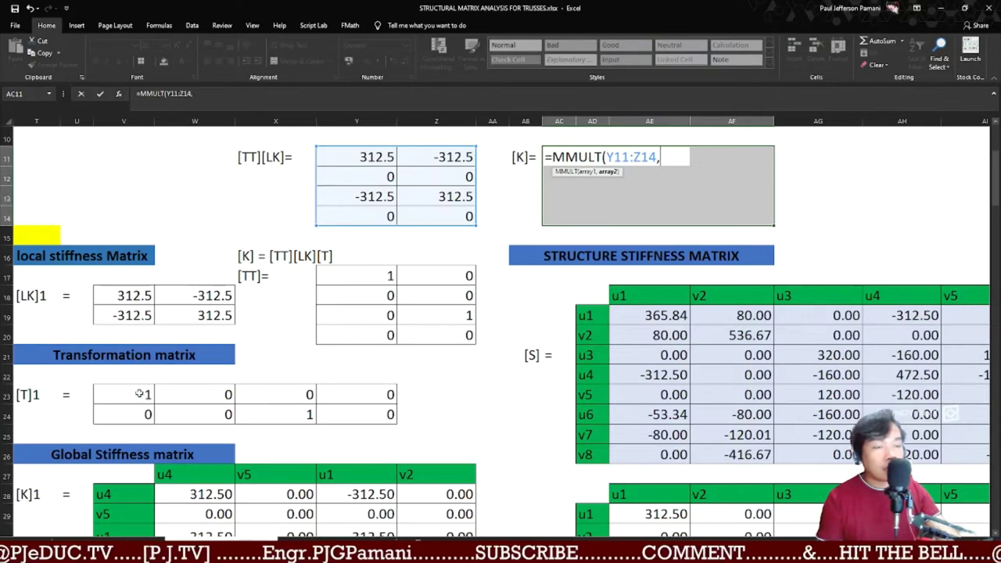
pyautogui.moveTo(137, 395); pyautogui.dragTo(351, 413)
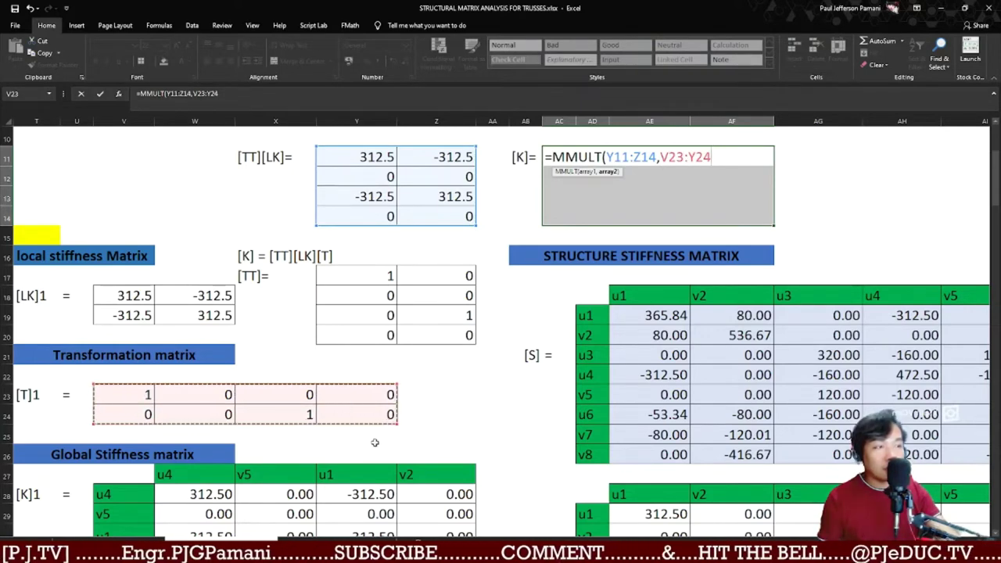
pyautogui.write(')')
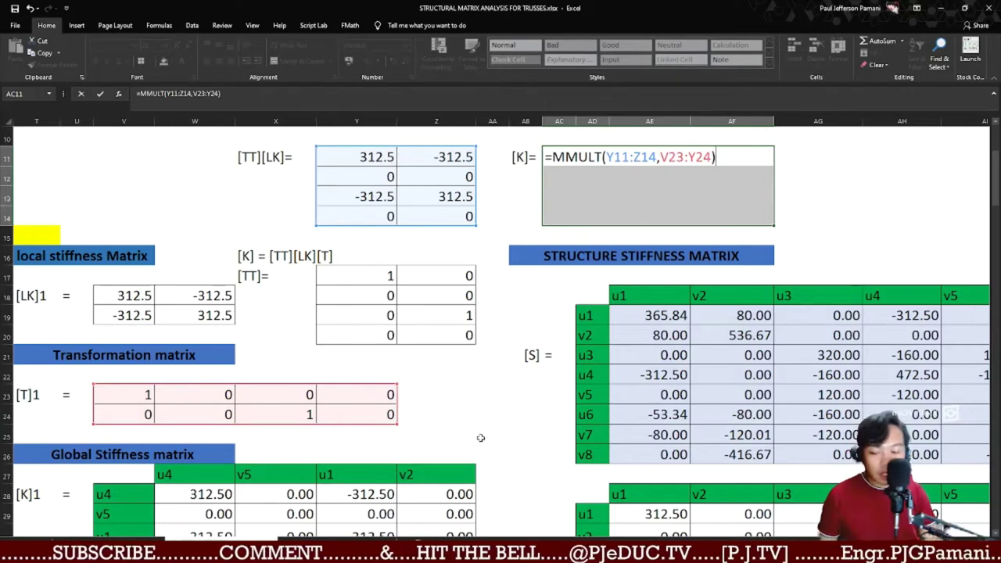
pyautogui.hotkey('ctrl', 'shift', 'Return')
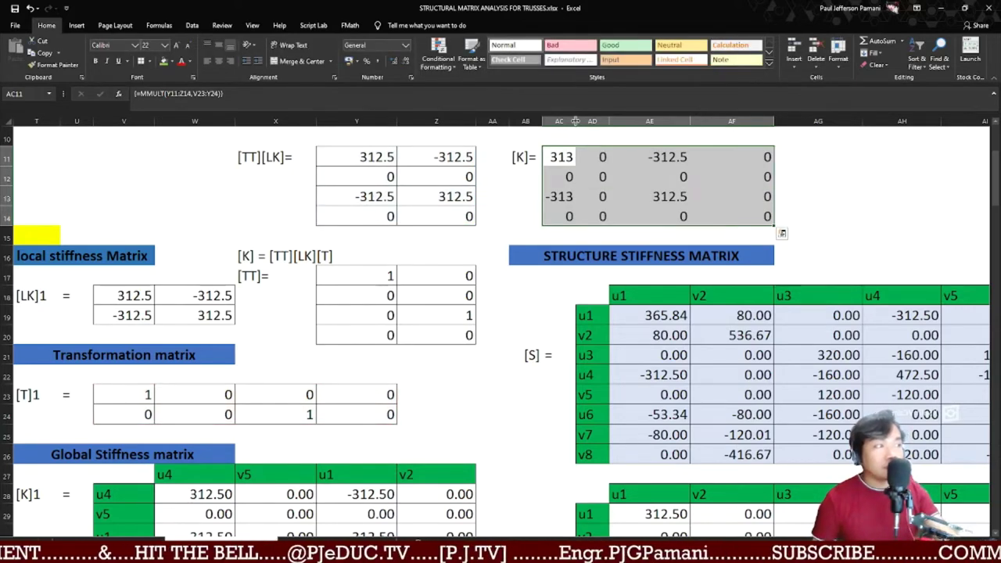
# - Widen column AC enough to show the decimals and apply all borders to the [K] range AC11:AF14
pyautogui.moveTo(576, 122); pyautogui.dragTo(594, 121)
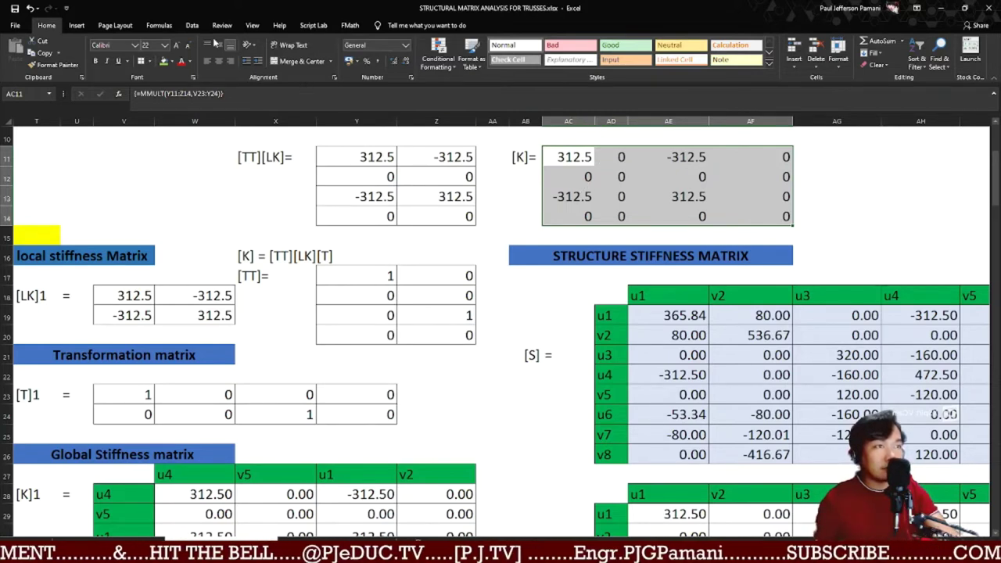
pyautogui.click(141, 61)
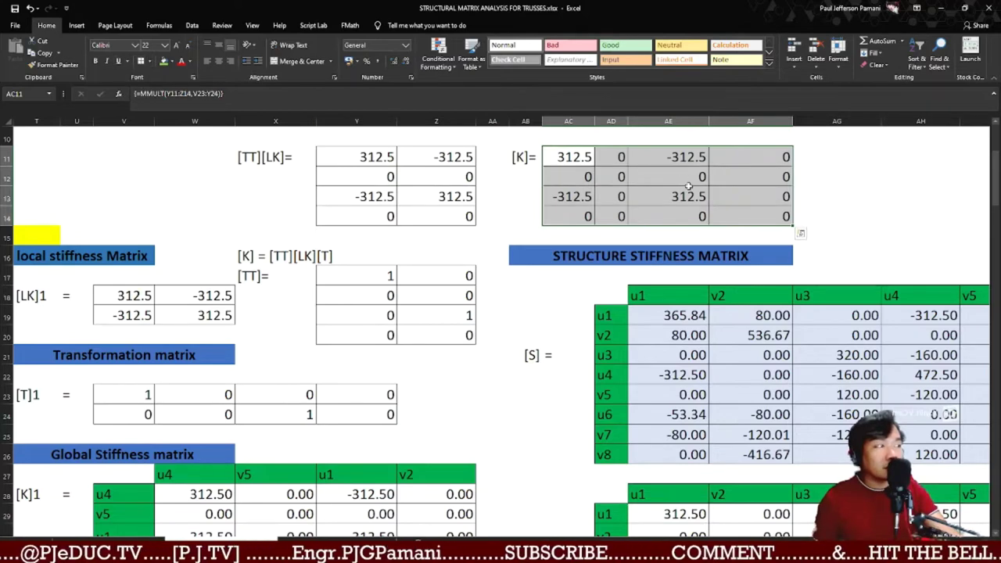
# - Compare the computed [K] matrix with member 1's existing global stiffness matrices elsewhere on the sheet
pyautogui.hscroll(-10, 507, 386)
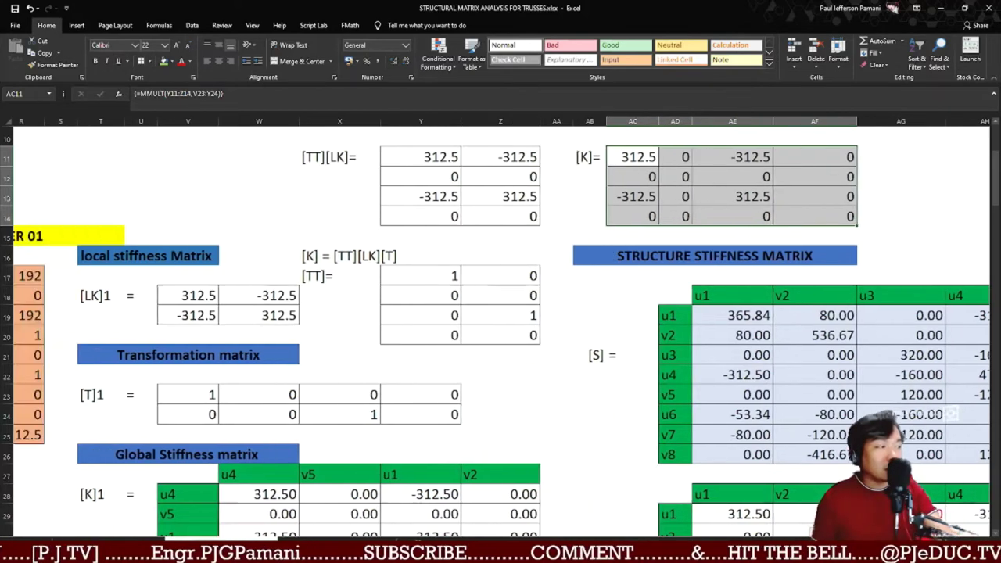
pyautogui.scroll(-2, 507, 386)
pyautogui.scroll(-4, 502, 381)
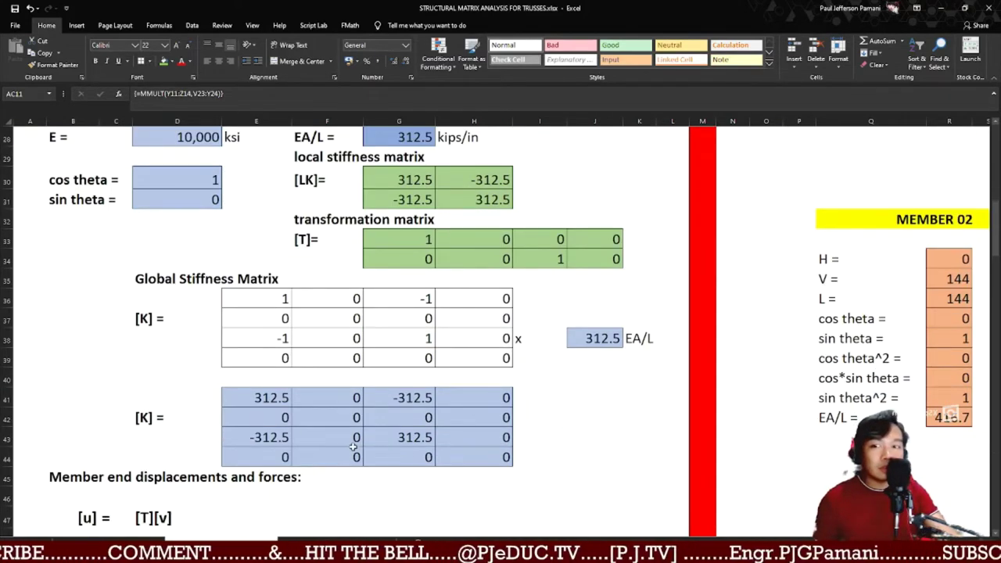
pyautogui.hscroll(10, 760, 514)
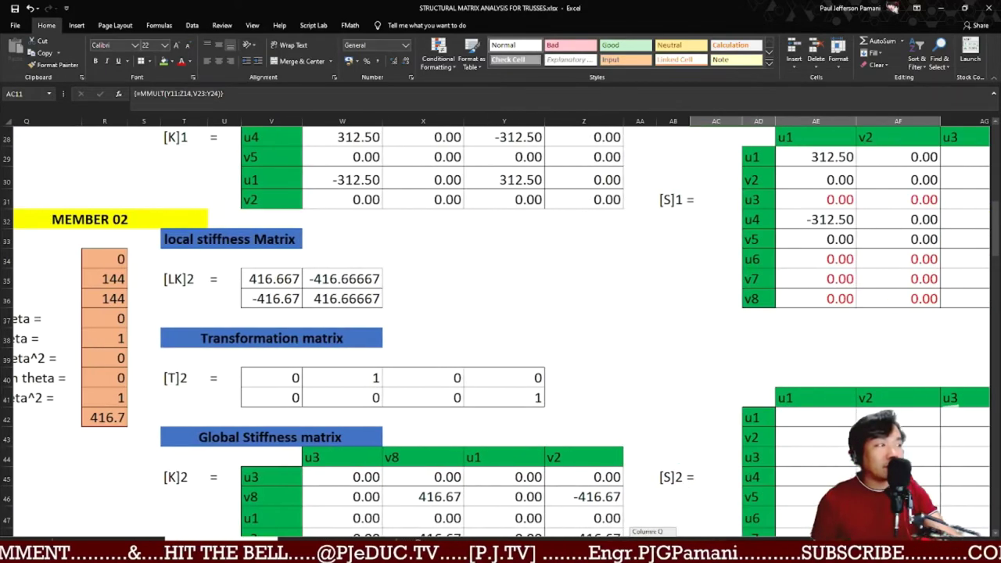
pyautogui.scroll(8, 759, 514)
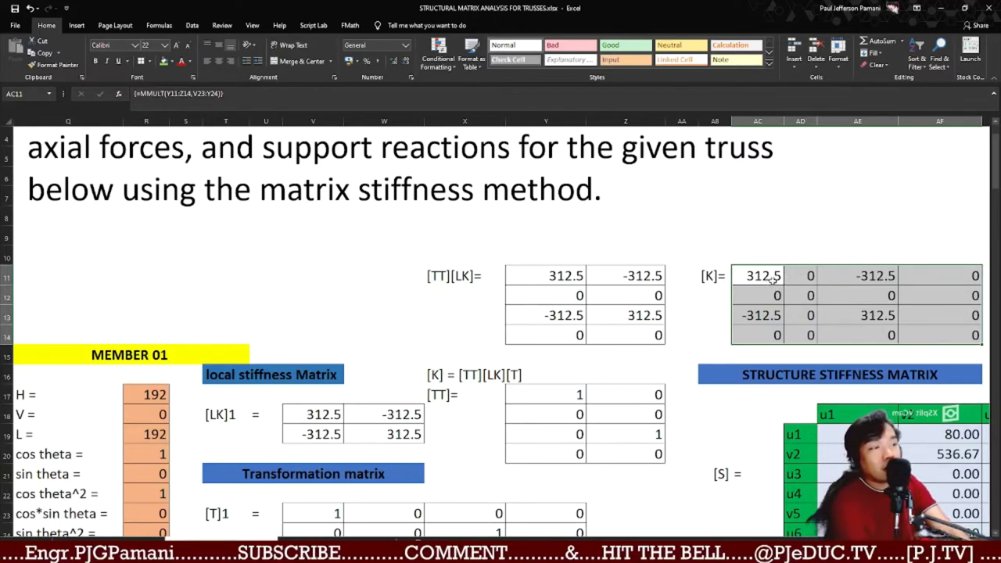
pyautogui.click(619, 371)
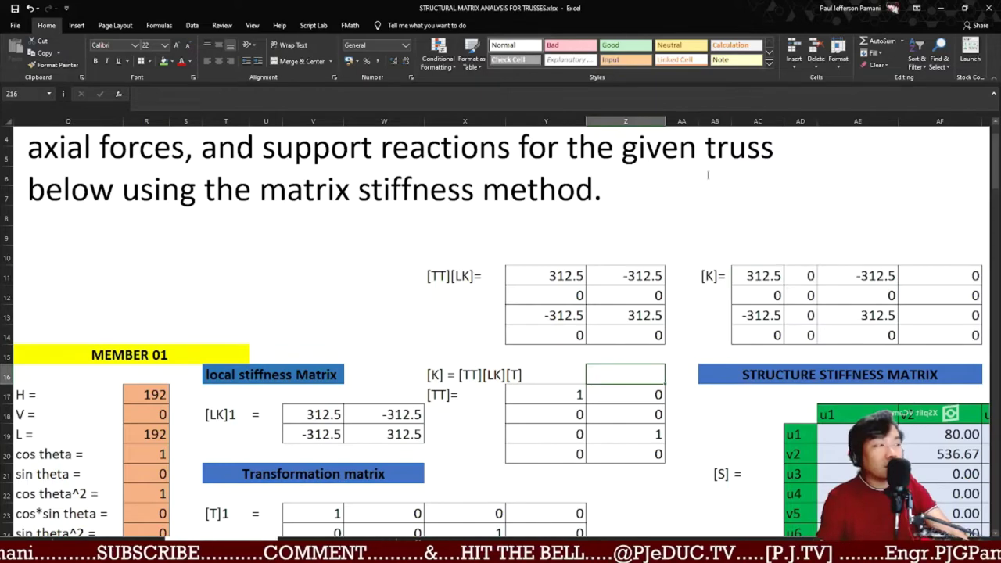
pyautogui.scroll(-2, 391, 367)
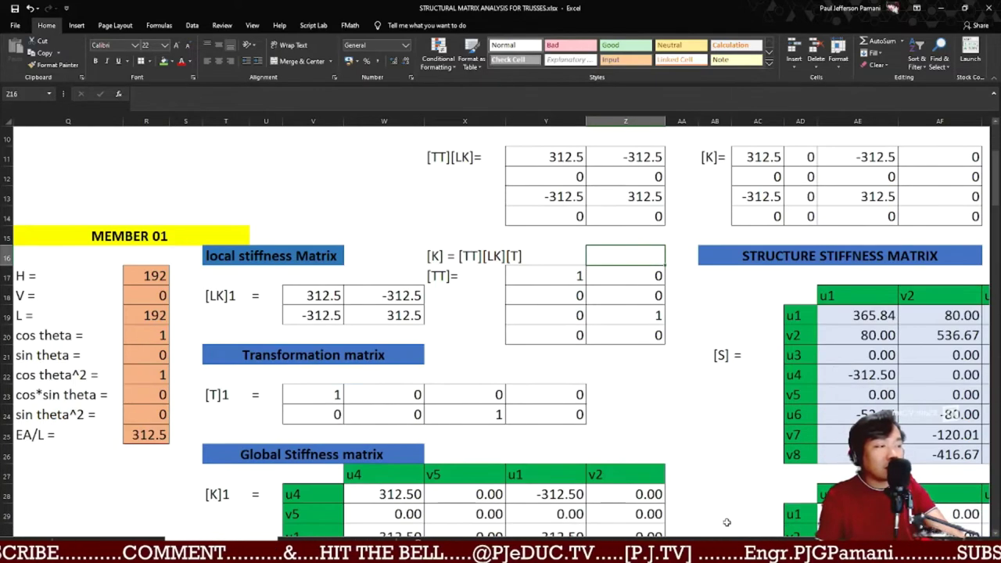
pyautogui.hscroll(-3, 762, 523)
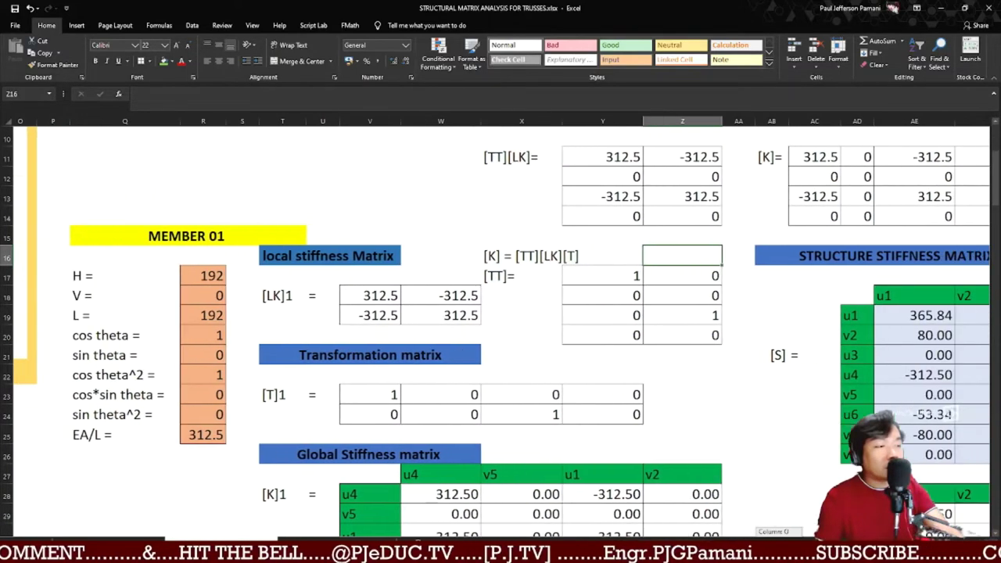
pyautogui.hscroll(1, 762, 522)
pyautogui.scroll(-2, 670, 530)
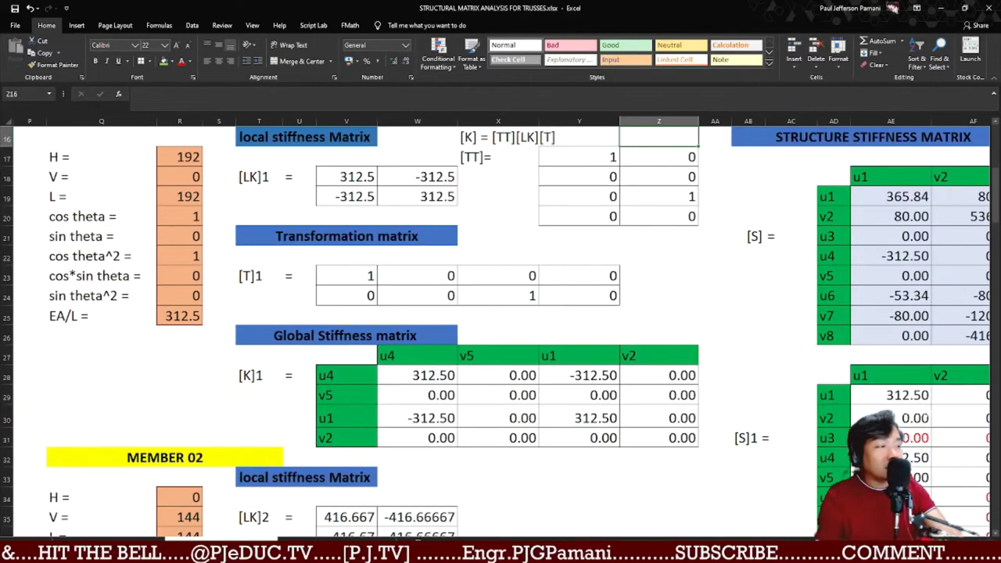
pyautogui.hscroll(-5, 500, 328)
pyautogui.scroll(-3, 260, 483)
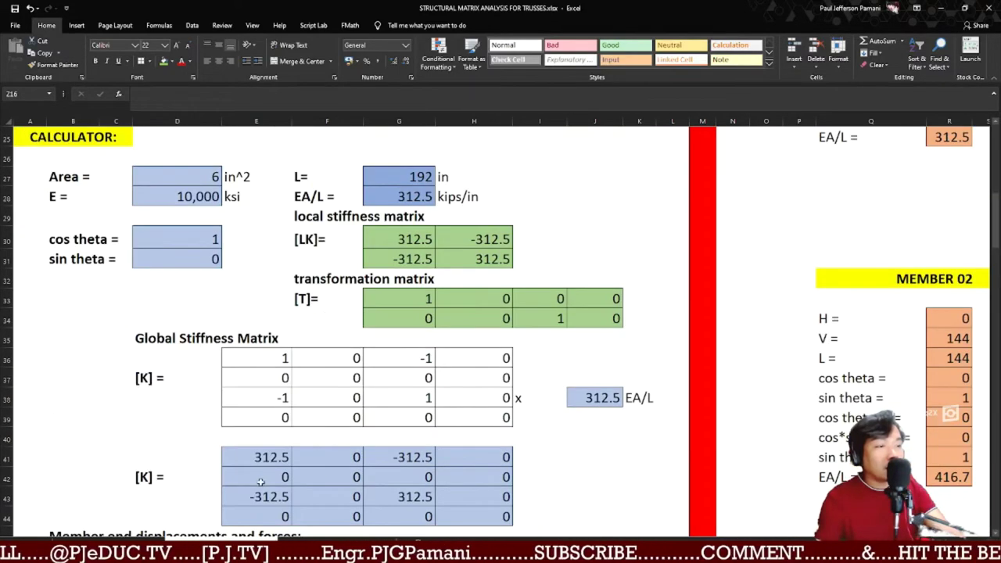
pyautogui.click(267, 456)
pyautogui.hotkey('shift', 'Right')
pyautogui.hotkey('shift', 'Right')
pyautogui.hotkey('shift', 'Right')
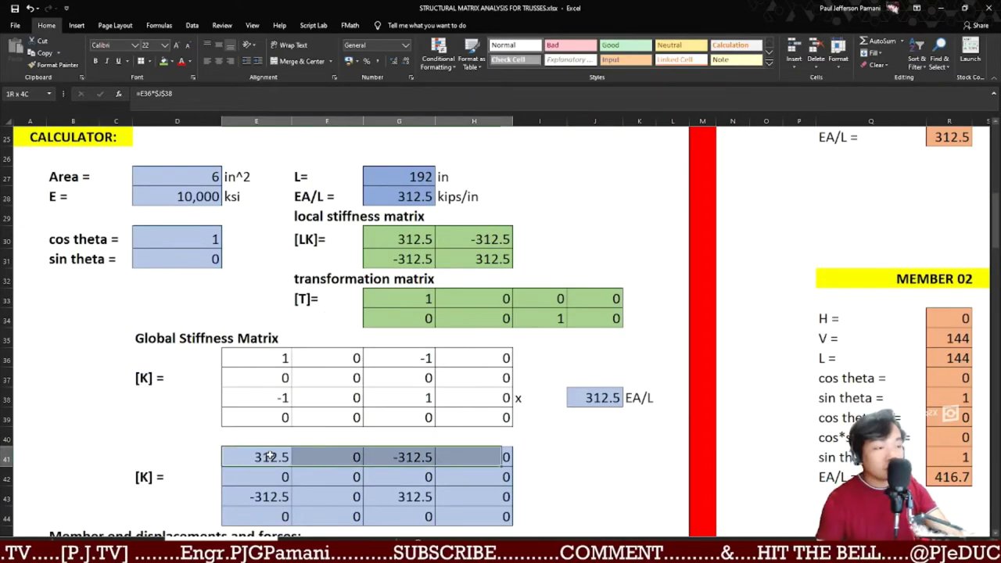
pyautogui.hotkey('shift', 'Down')
pyautogui.hotkey('shift', 'Down')
pyautogui.hotkey('shift', 'Down')
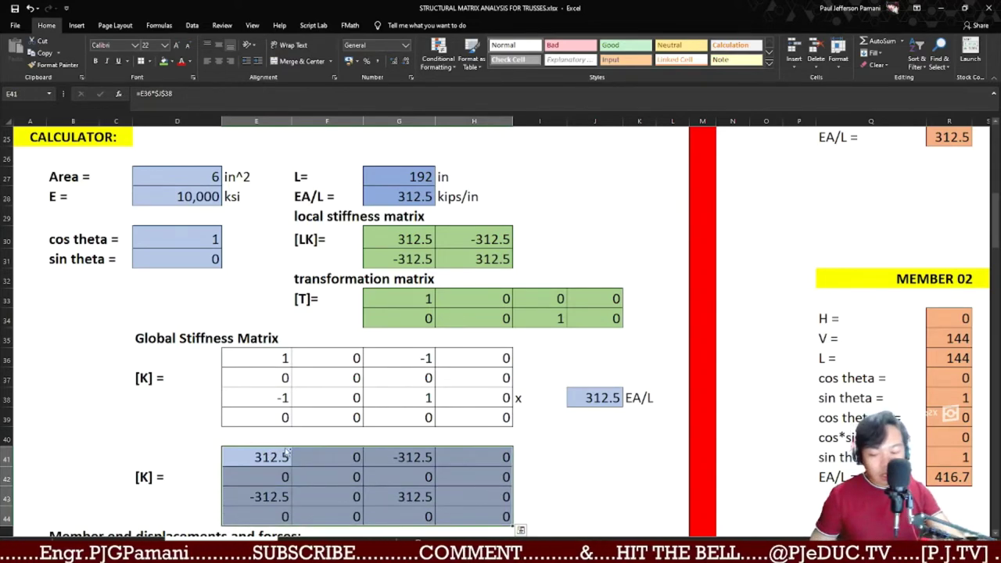
pyautogui.hotkey('ctrl', 'q')
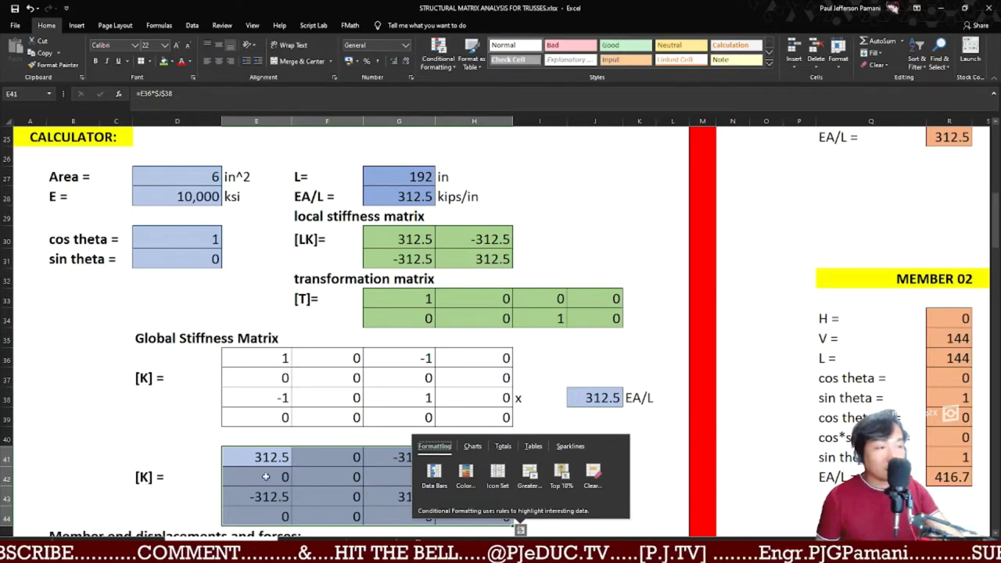
# - Copy the calculator's [K] range E41:H44 and paste it as values only into member 1's global stiffness matrix starting at W28
pyautogui.click(285, 455)
pyautogui.hotkey('shift', 'Right')
pyautogui.hotkey('shift', 'Right')
pyautogui.hotkey('shift', 'Right')
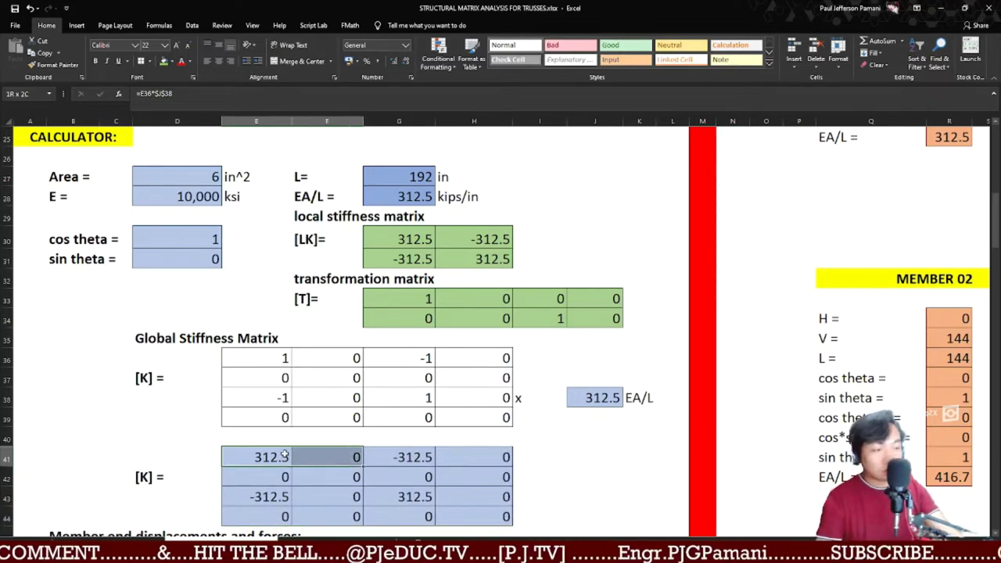
pyautogui.hotkey('shift', 'Down')
pyautogui.hotkey('shift', 'Down')
pyautogui.hotkey('shift', 'Down')
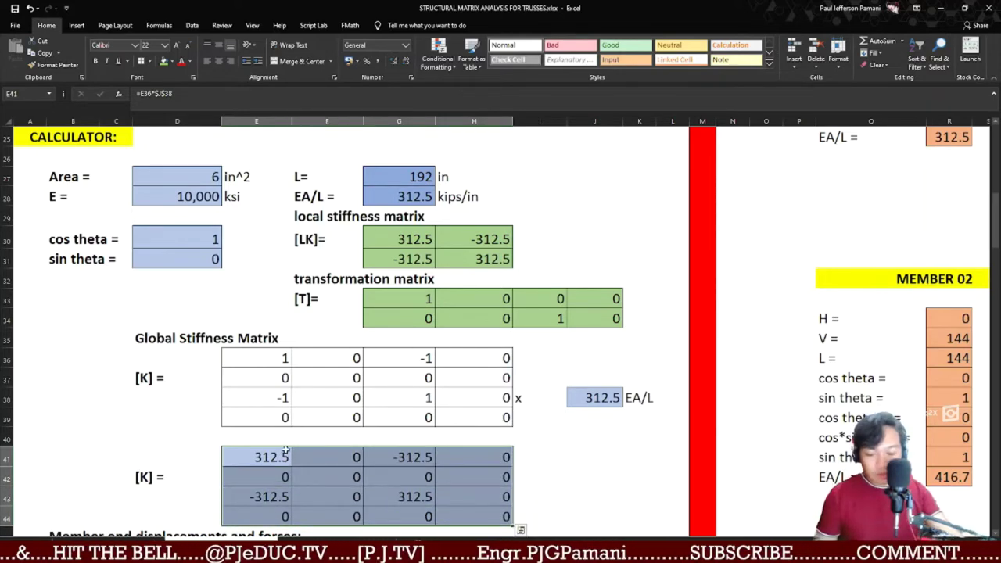
pyautogui.hotkey('ctrl', 'c')
pyautogui.hscroll(5, 706, 486)
pyautogui.scroll(4, 706, 486)
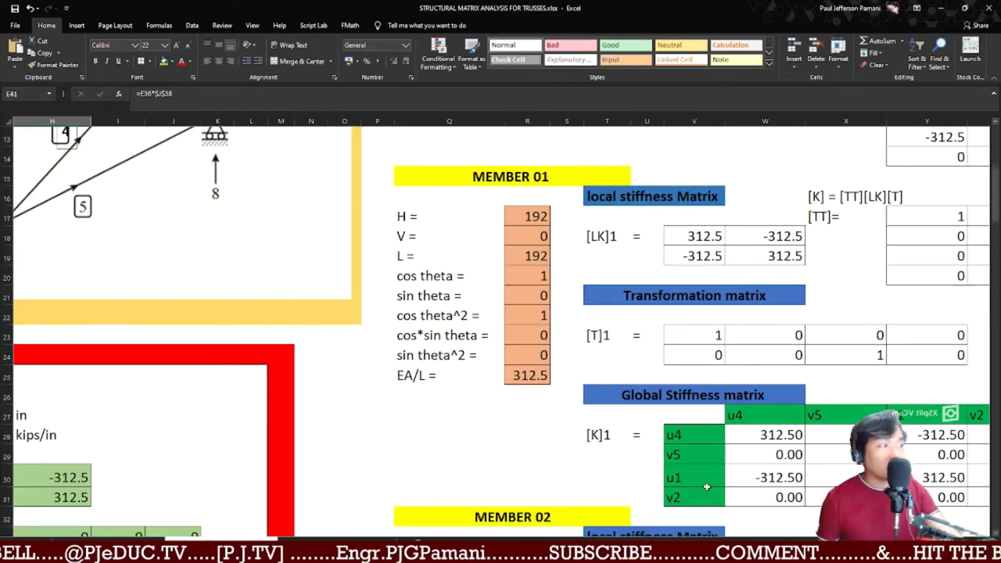
pyautogui.rightClick(781, 437)
pyautogui.moveTo(888, 261)
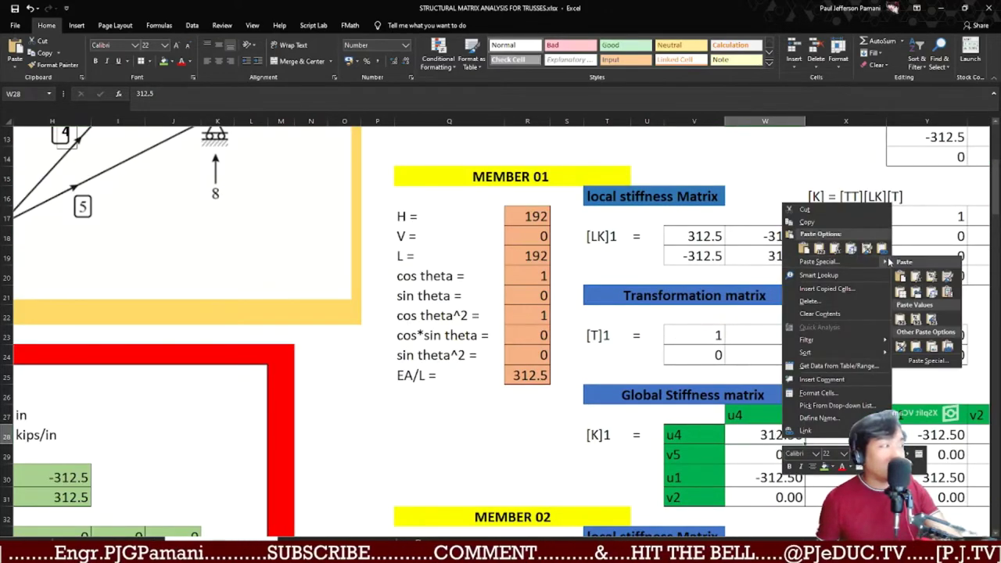
pyautogui.click(905, 318)
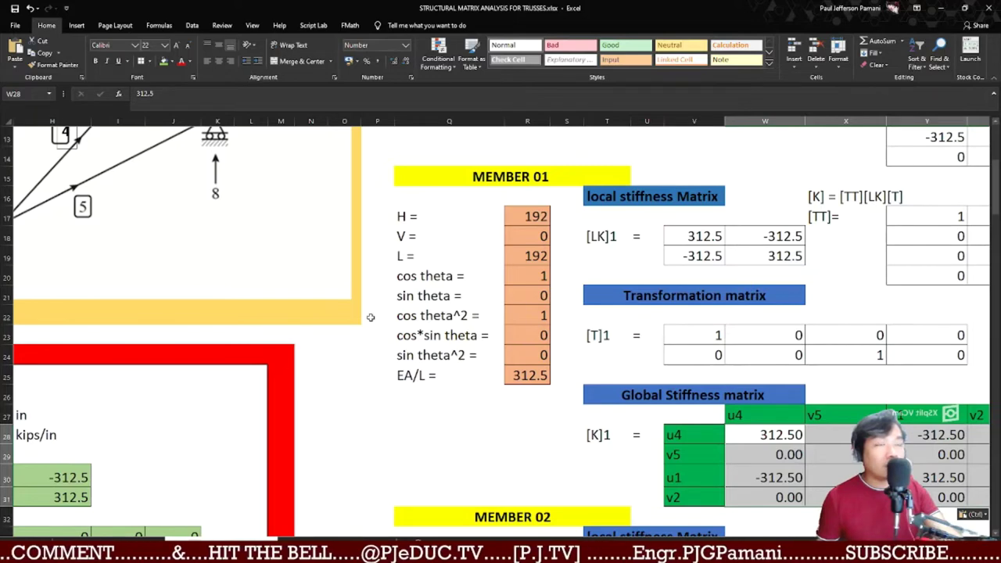
# - Check member 1's coordinate numbers in the truss diagram, and clear the column header labels W27:Z27 of its global stiffness matrix
pyautogui.scroll(4, 370, 317)
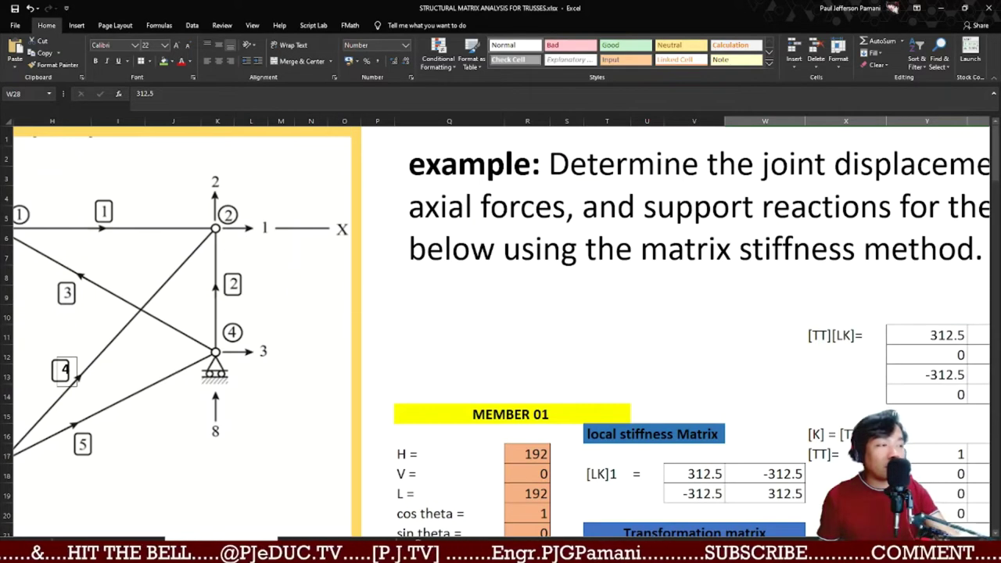
pyautogui.hscroll(-2, 89, 234)
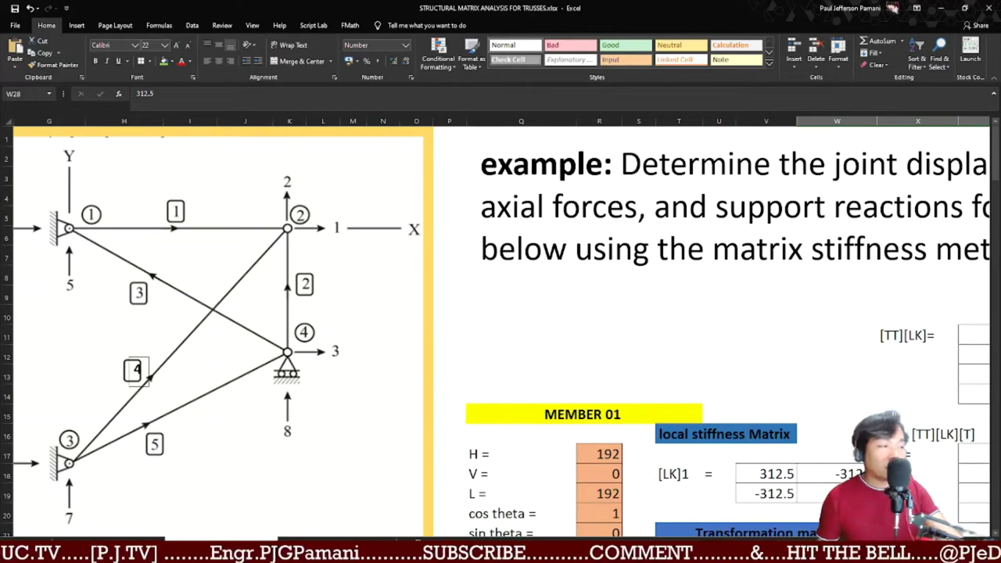
pyautogui.hscroll(-6, 291, 215)
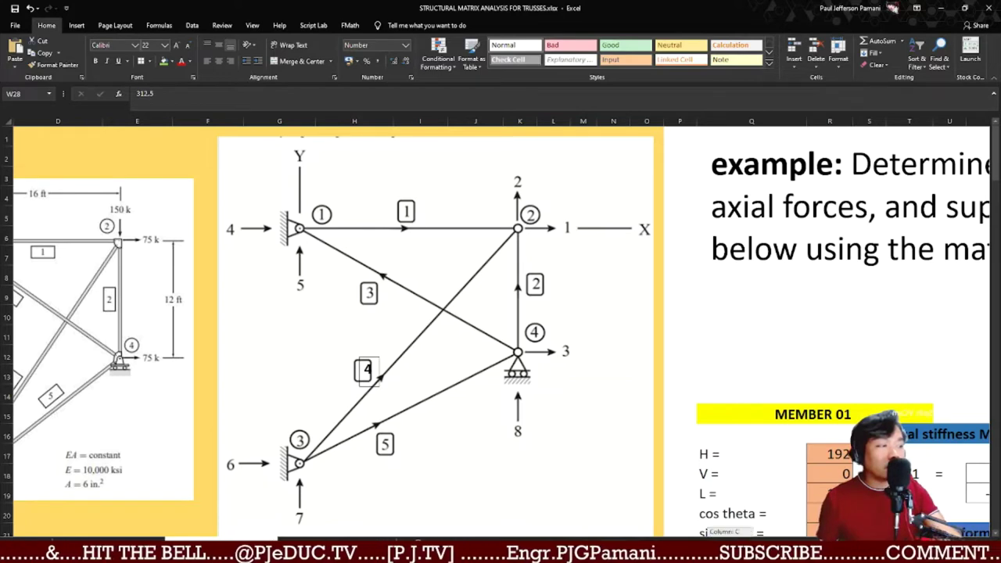
pyautogui.moveTo(723, 544); pyautogui.dragTo(782, 544)
pyautogui.scroll(-7, 659, 389)
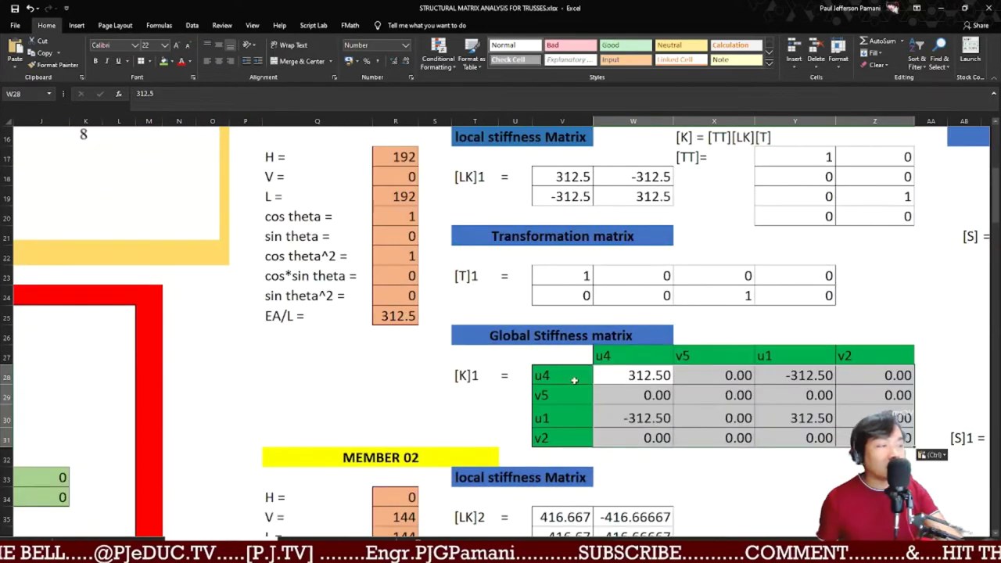
pyautogui.click(574, 379)
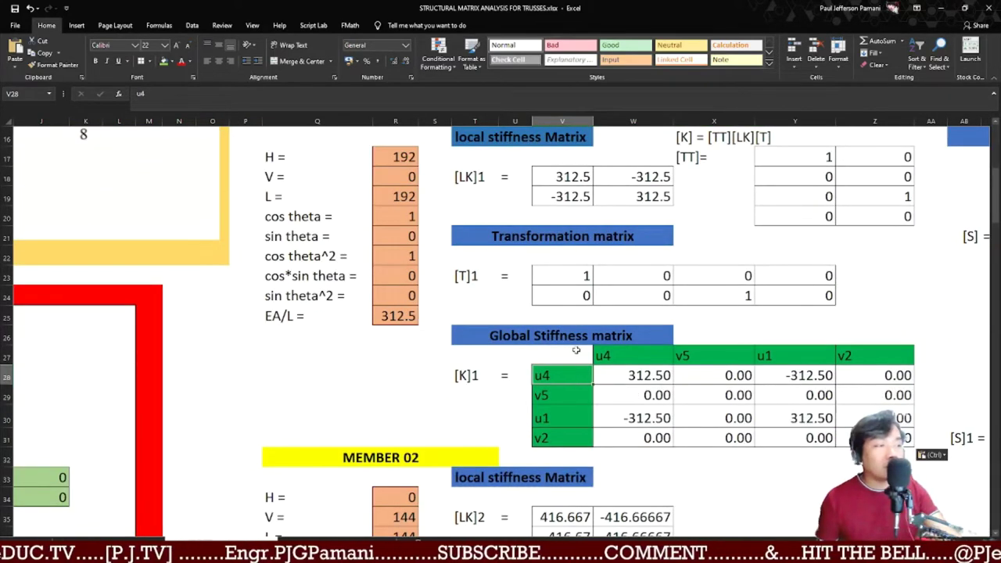
pyautogui.click(617, 356)
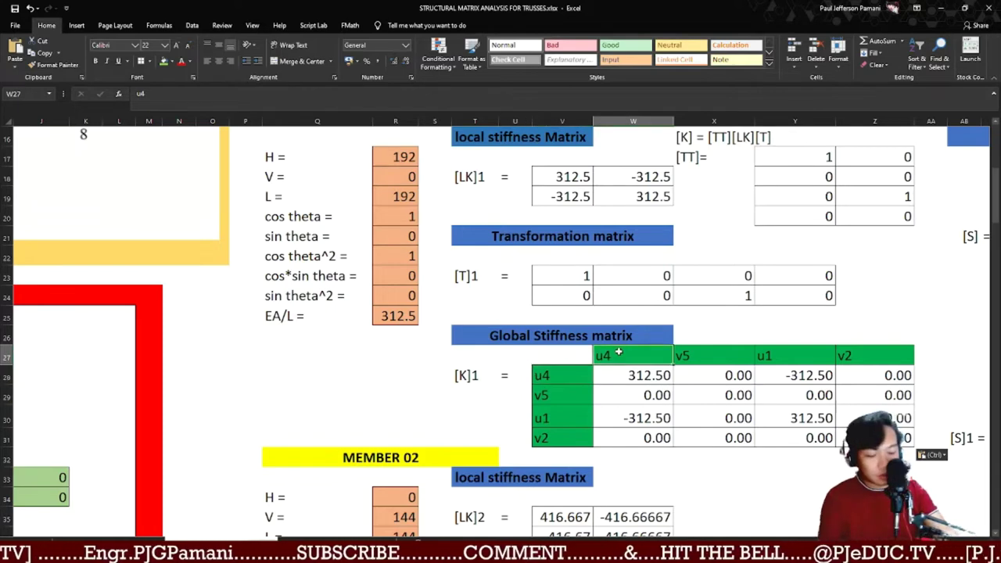
pyautogui.hotkey('shift', 'Right')
pyautogui.hotkey('shift', 'Right')
pyautogui.hotkey('shift', 'Right')
pyautogui.hotkey('shift', 'Right')
pyautogui.hotkey('shift', 'Left')
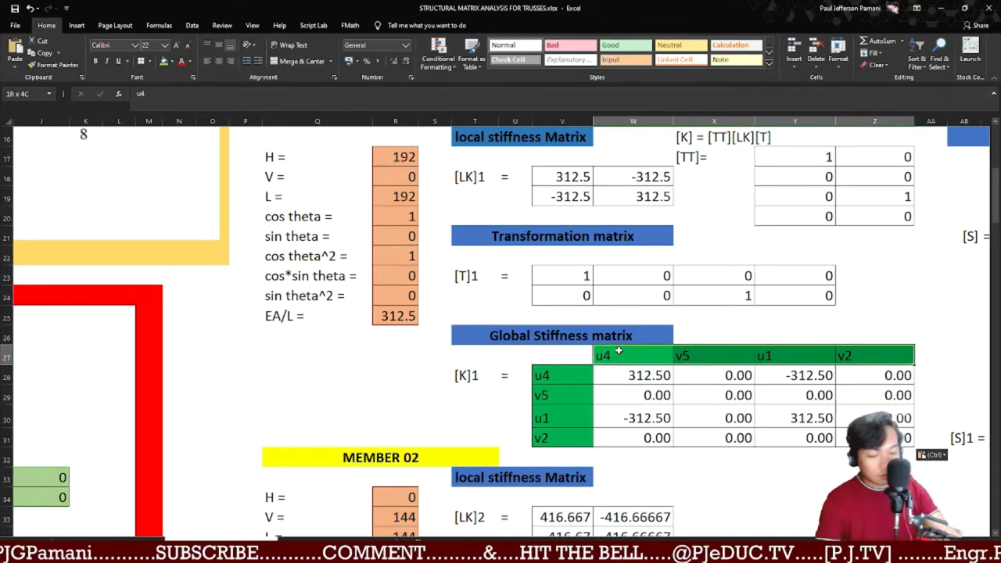
pyautogui.press('Delete')
# - Clear the row labels V28:V31 beside member 1's global stiffness matrix
pyautogui.click(562, 377)
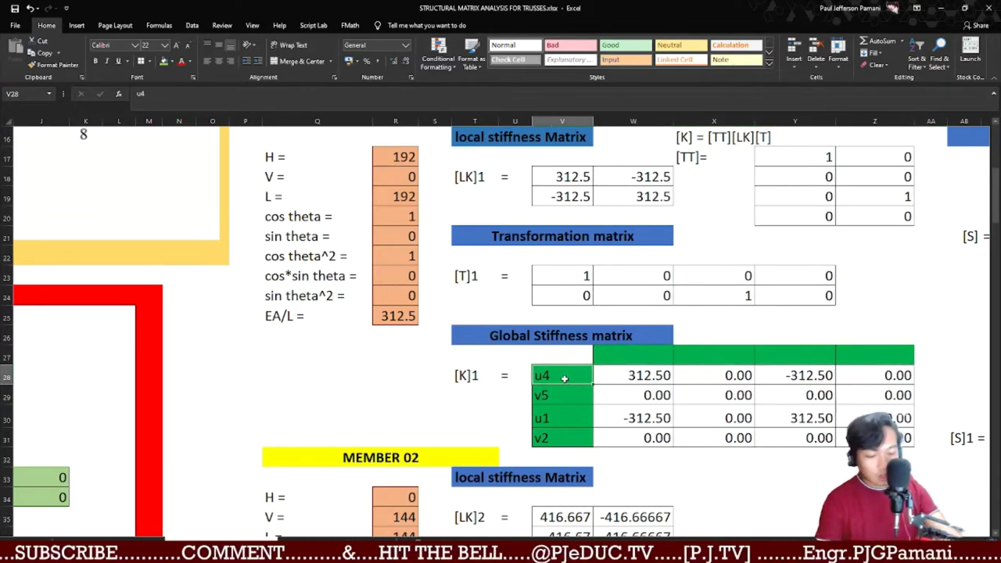
pyautogui.hotkey('shift', 'Down')
pyautogui.hotkey('shift', 'Down')
pyautogui.hotkey('shift', 'Down')
pyautogui.press('Delete')
# - Enter the row labels u4, v5, u1 and v2 in V28:V31 for member 1's global stiffness matrix
pyautogui.click(564, 376)
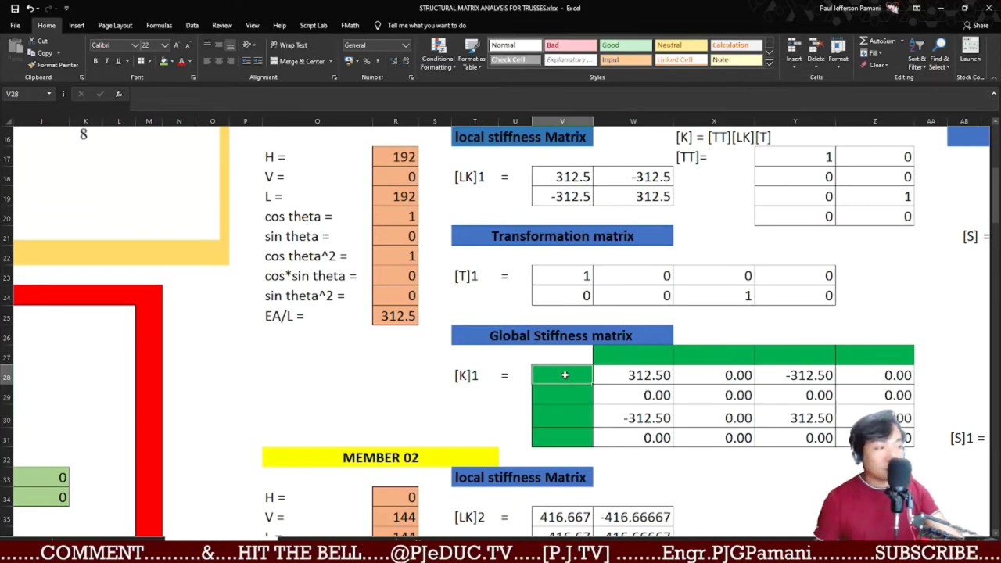
pyautogui.write('U4')
pyautogui.press('Return')
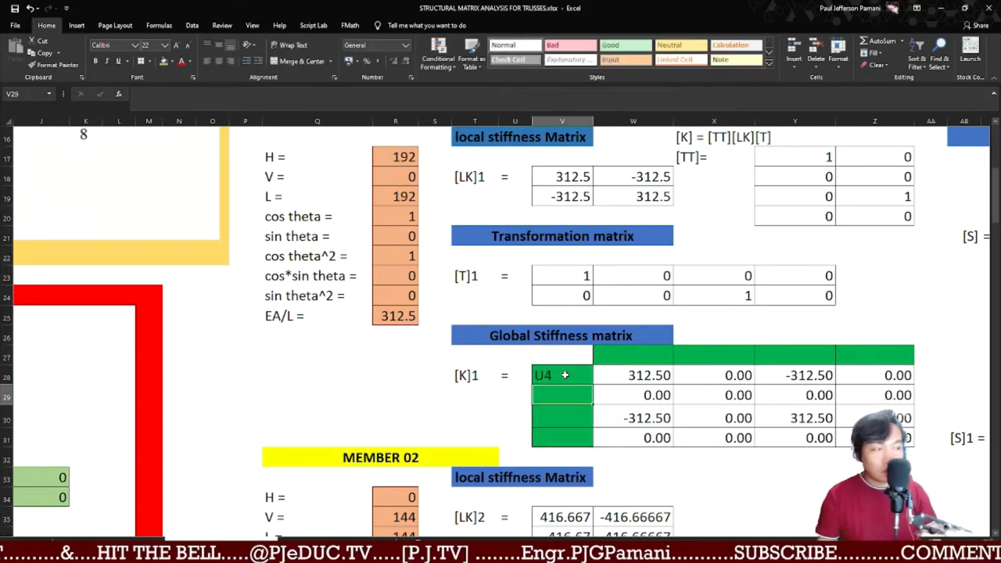
pyautogui.click(565, 376)
pyautogui.write('u4')
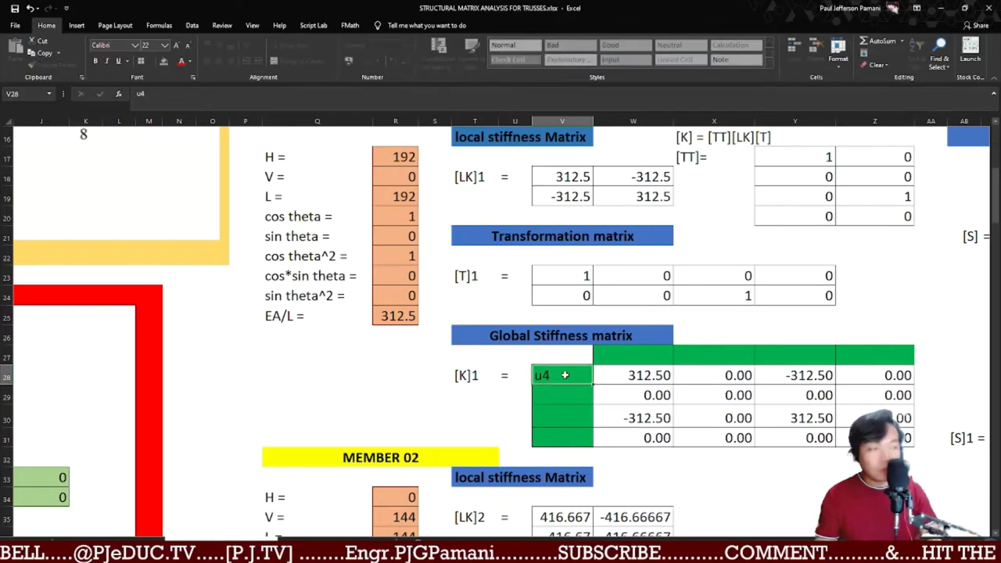
pyautogui.press('Return')
pyautogui.write('v')
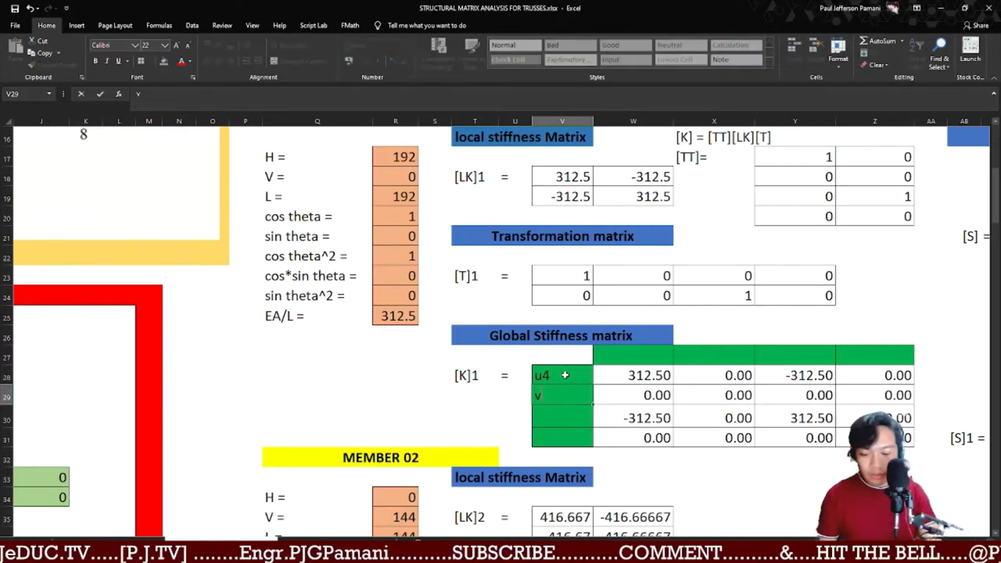
pyautogui.write('5')
pyautogui.press('Return')
pyautogui.write('u1')
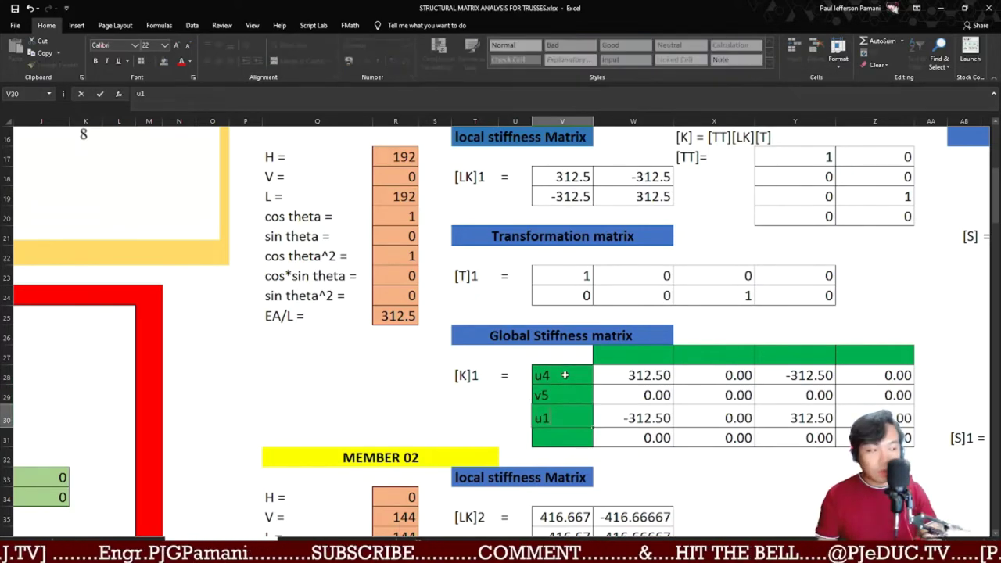
pyautogui.press('Return')
pyautogui.write('v2')
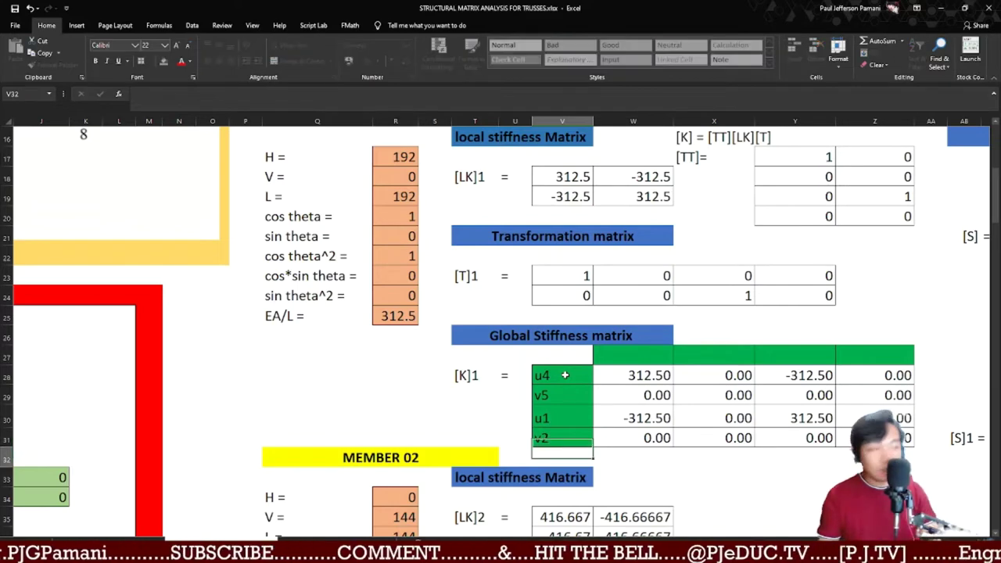
pyautogui.press('Return')
# - Copy the row labels V28:V31 and paste them transposed into the matrix's column header row starting at W27
pyautogui.click(565, 375)
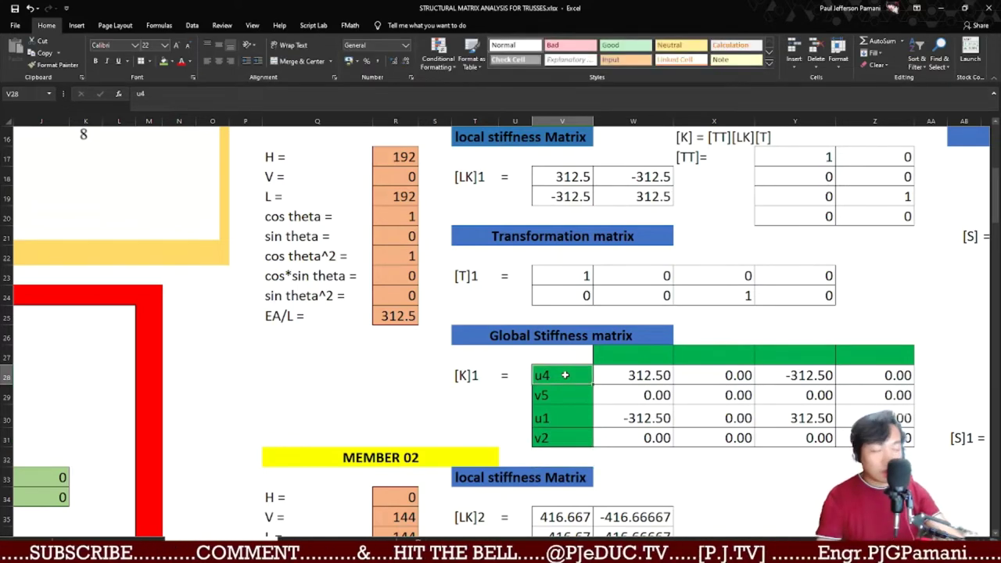
pyautogui.hotkey('shift', 'Down')
pyautogui.hotkey('shift', 'Down')
pyautogui.hotkey('shift', 'Down')
pyautogui.hotkey('ctrl', 'c')
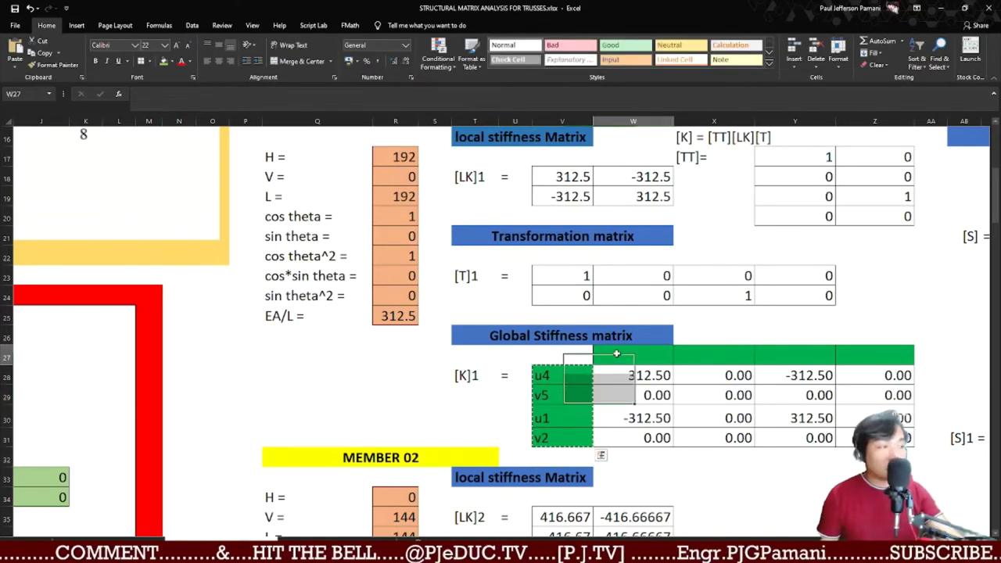
pyautogui.rightClick(618, 376)
pyautogui.click(695, 165)
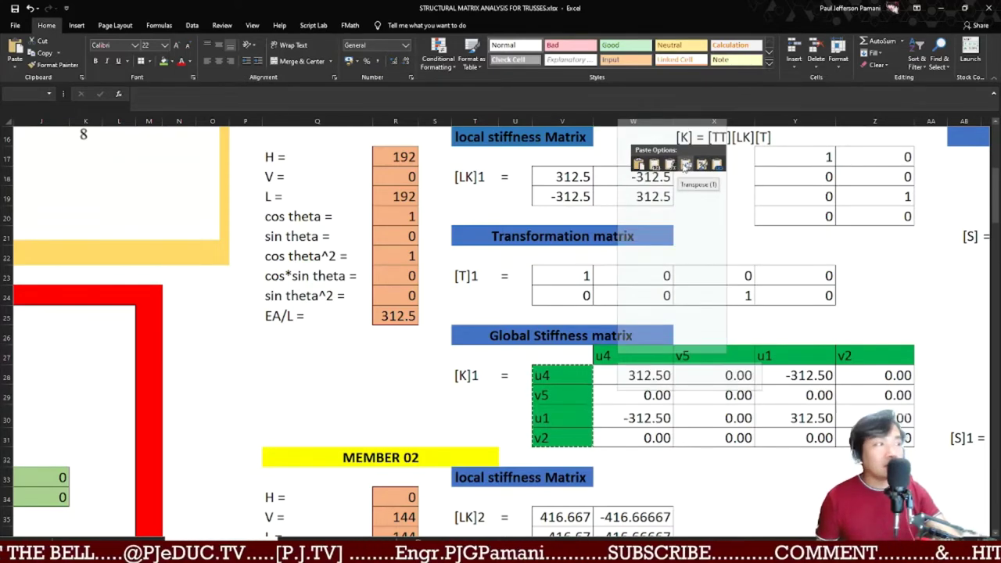
pyautogui.click(685, 165)
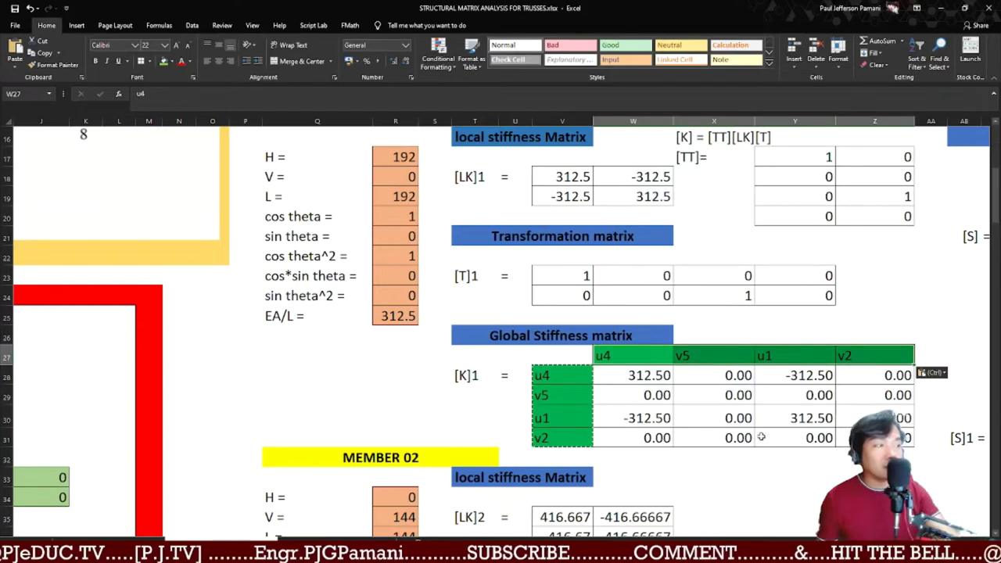
pyautogui.press('Escape')
# - Clear all values inside the [S]1 matrix, AE29:AM36, keeping its row and column labels
pyautogui.scroll(-1, 687, 404)
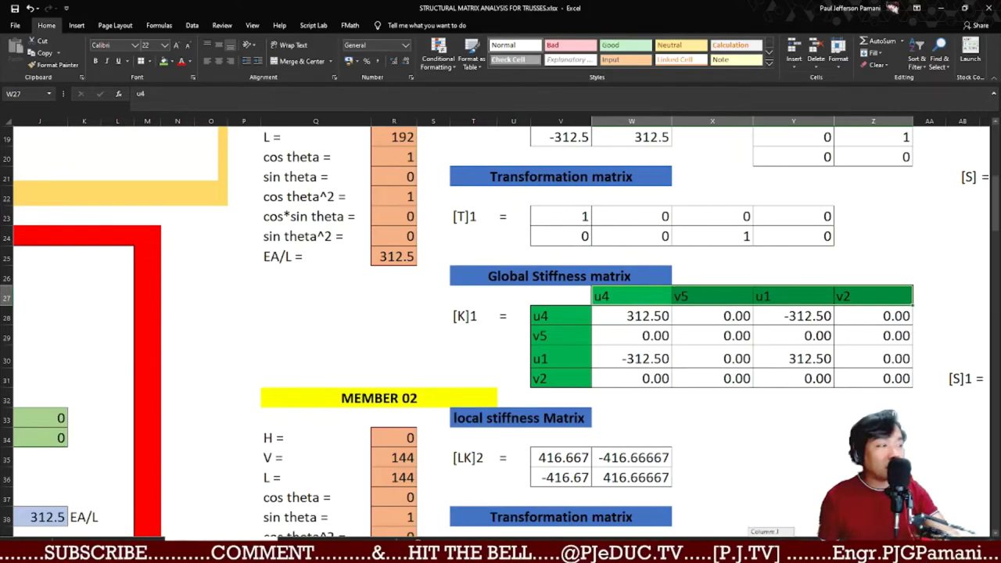
pyautogui.hscroll(5, 501, 313)
pyautogui.hscroll(-5, 789, 534)
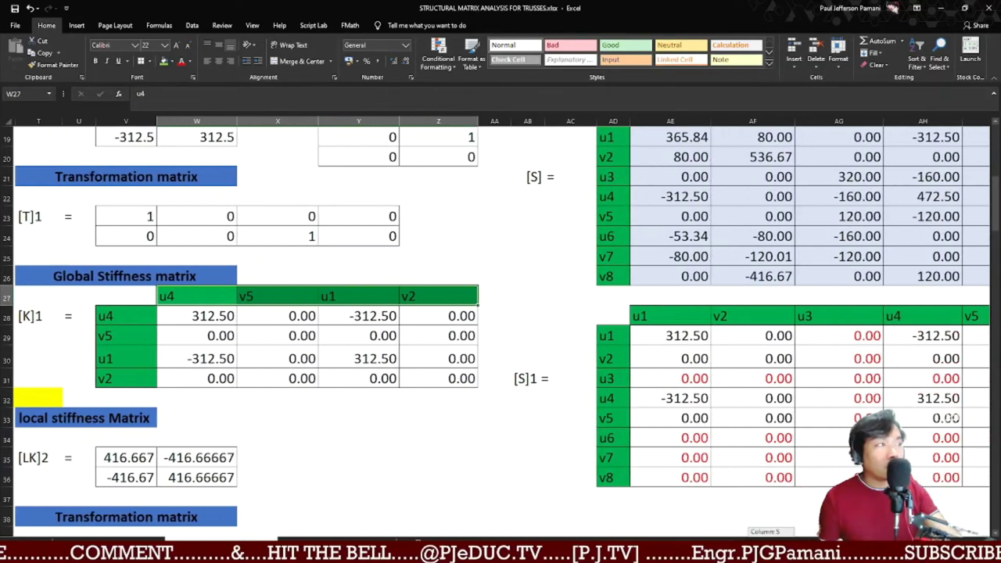
pyautogui.hscroll(5, 789, 534)
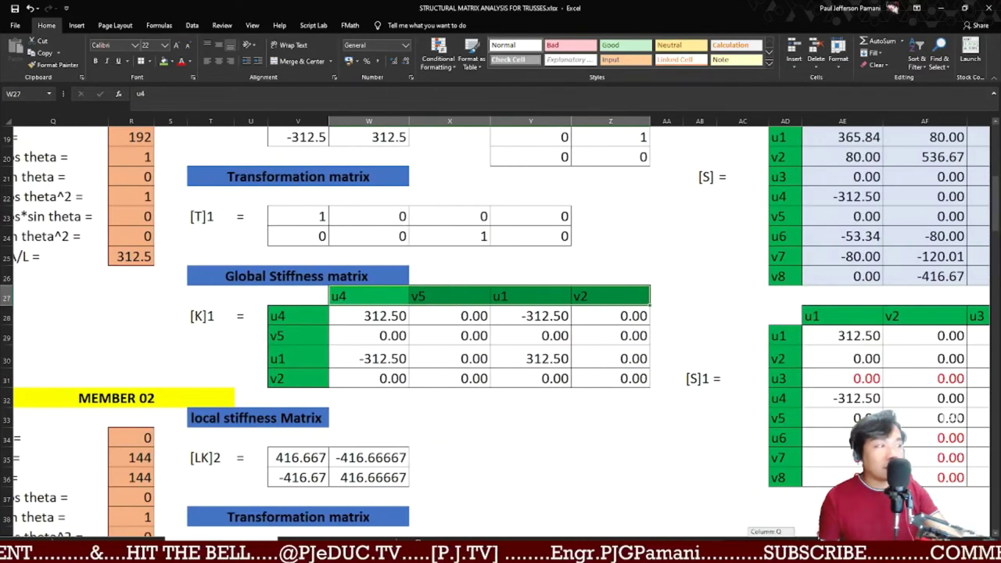
pyautogui.click(728, 338)
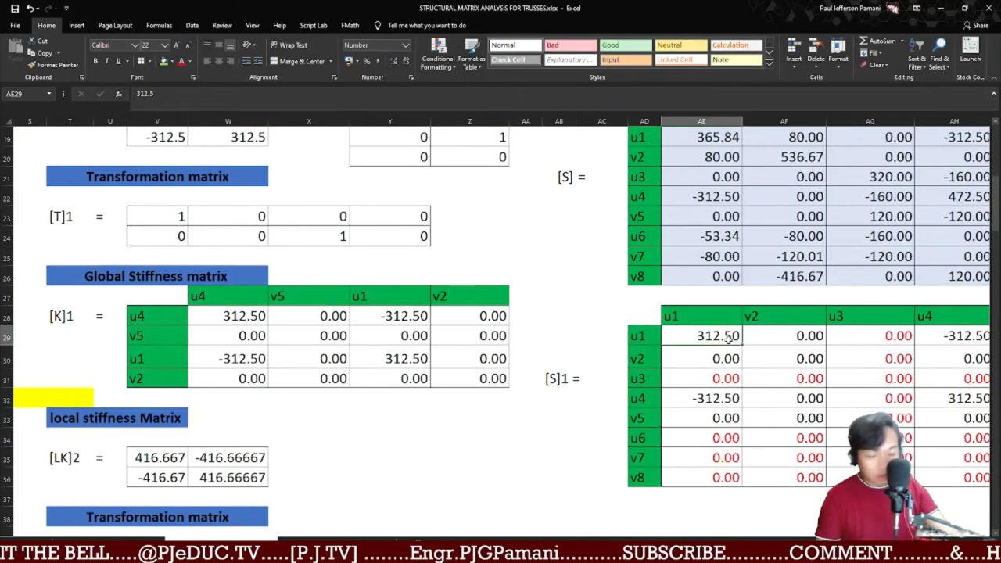
pyautogui.hotkey('shift', 'Right')
pyautogui.hotkey('shift', 'Right')
pyautogui.hotkey('shift', 'Right')
pyautogui.hotkey('shift', 'Right')
pyautogui.hotkey('shift', 'Right')
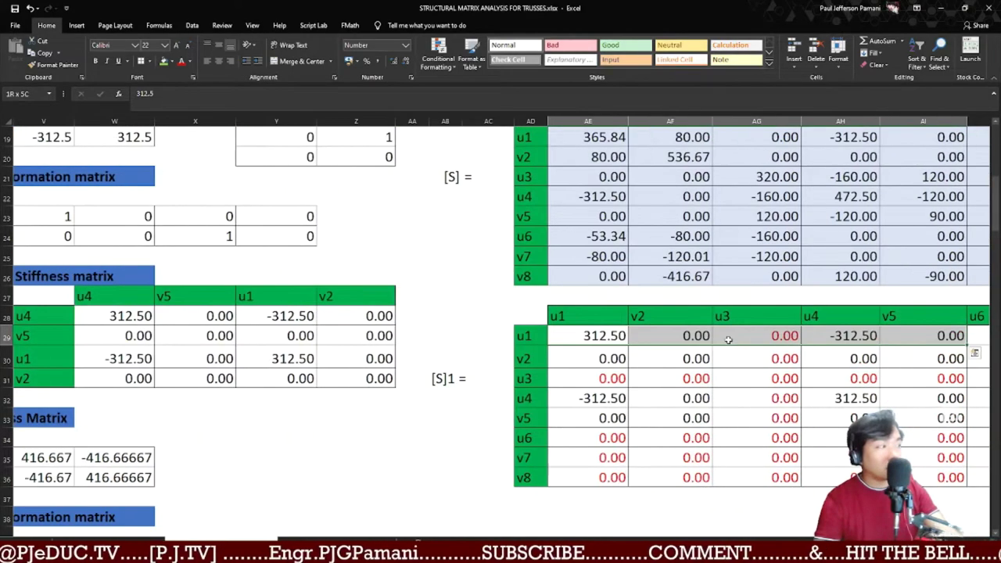
pyautogui.hotkey('shift', 'Right')
pyautogui.hotkey('shift', 'Down')
pyautogui.hotkey('shift', 'Down')
pyautogui.hotkey('shift', 'Down')
pyautogui.hotkey('shift', 'Down')
pyautogui.hotkey('shift', 'Down')
pyautogui.hotkey('shift', 'Down')
pyautogui.hotkey('shift', 'Down')
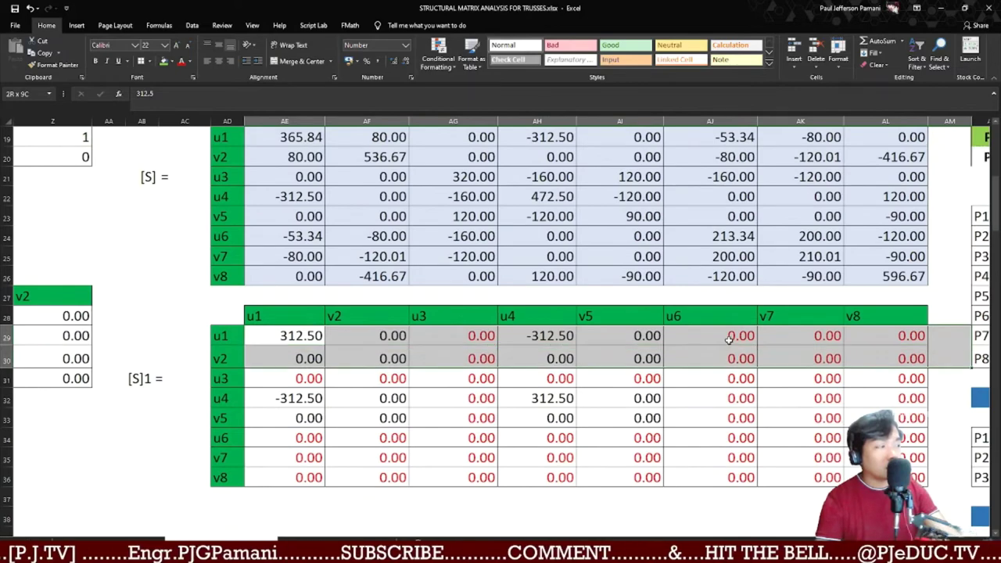
pyautogui.press('Delete')
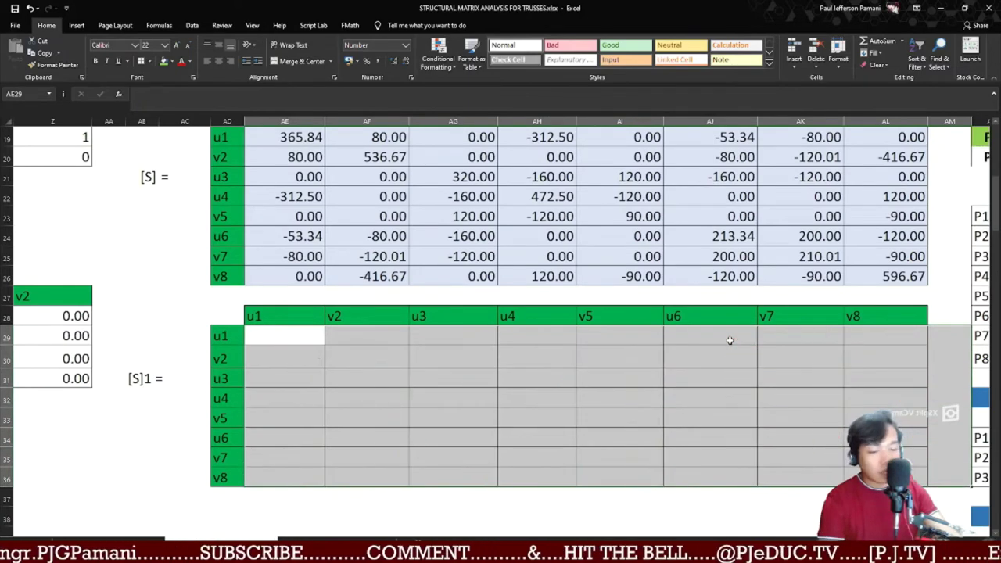
pyautogui.click(239, 363)
pyautogui.scroll(6, 703, 485)
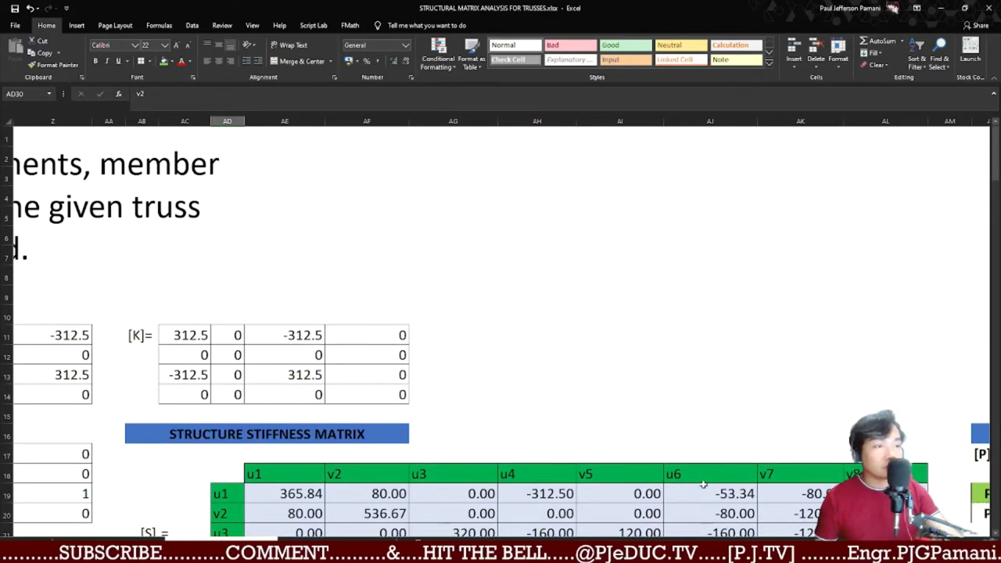
# - Review member 1's matrices and the numbered truss diagram, and locate the Member 02 section
pyautogui.hscroll(-5, 782, 465)
pyautogui.hscroll(1, 782, 464)
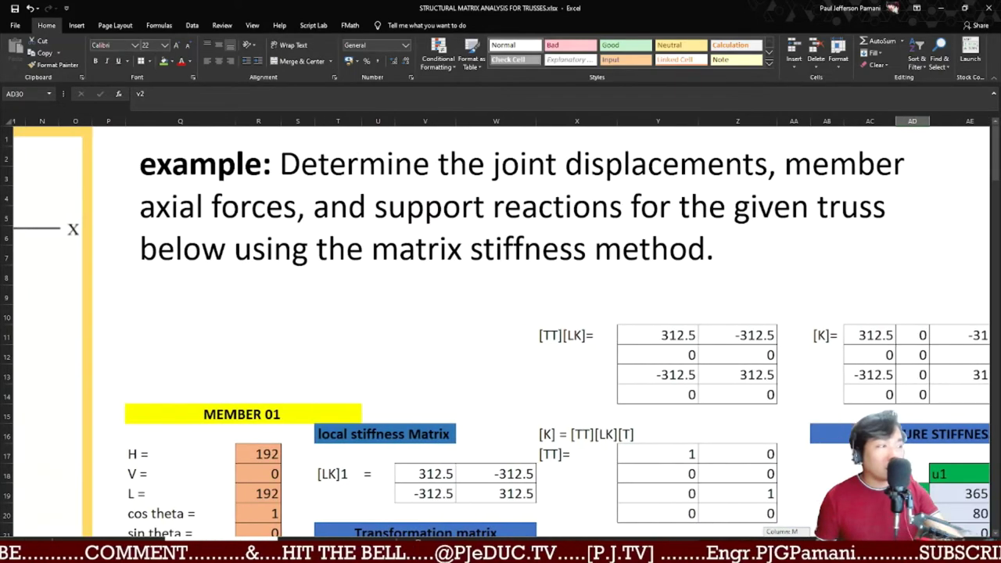
pyautogui.scroll(-3, 783, 465)
pyautogui.scroll(-1, 782, 465)
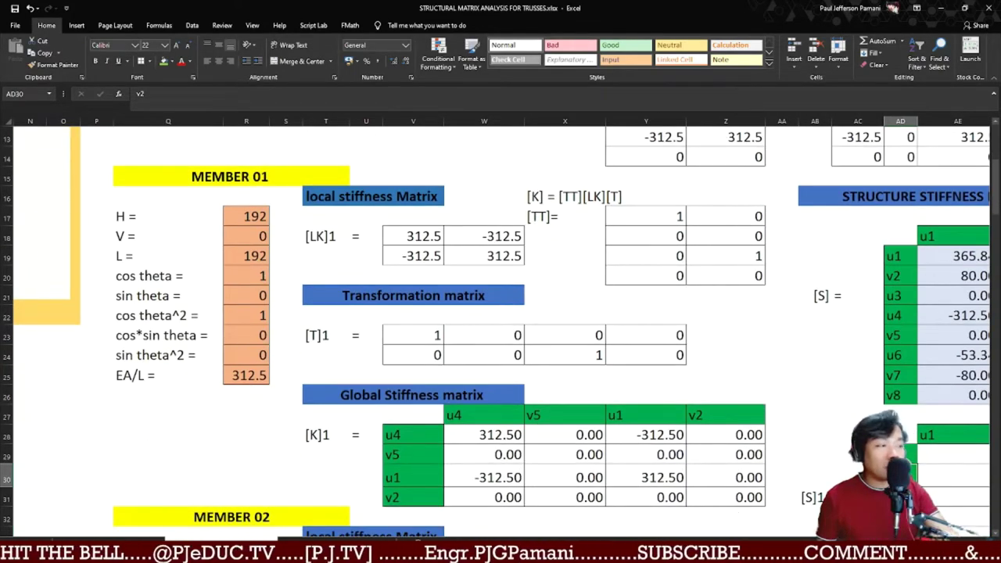
pyautogui.hscroll(-5, 734, 526)
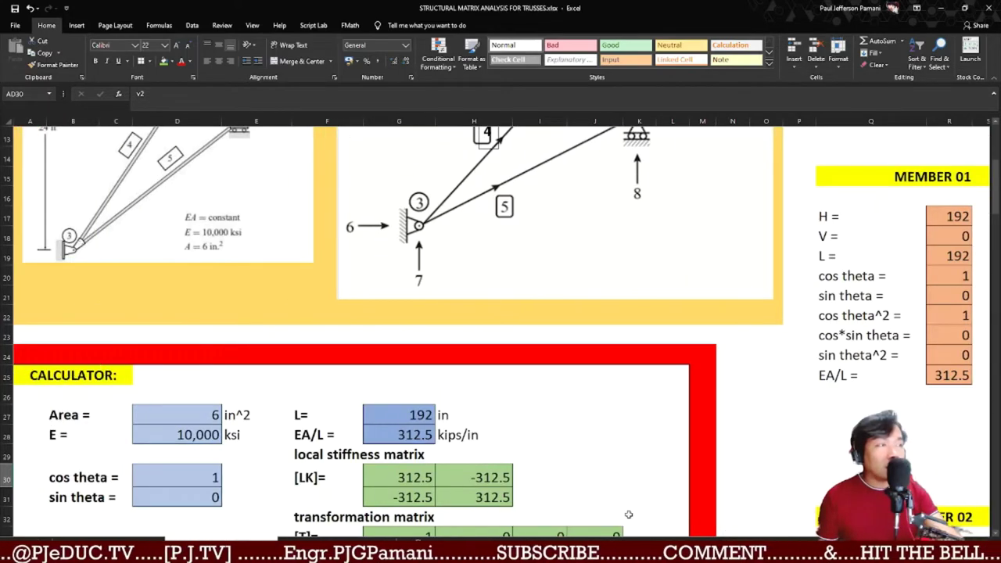
pyautogui.scroll(4, 627, 513)
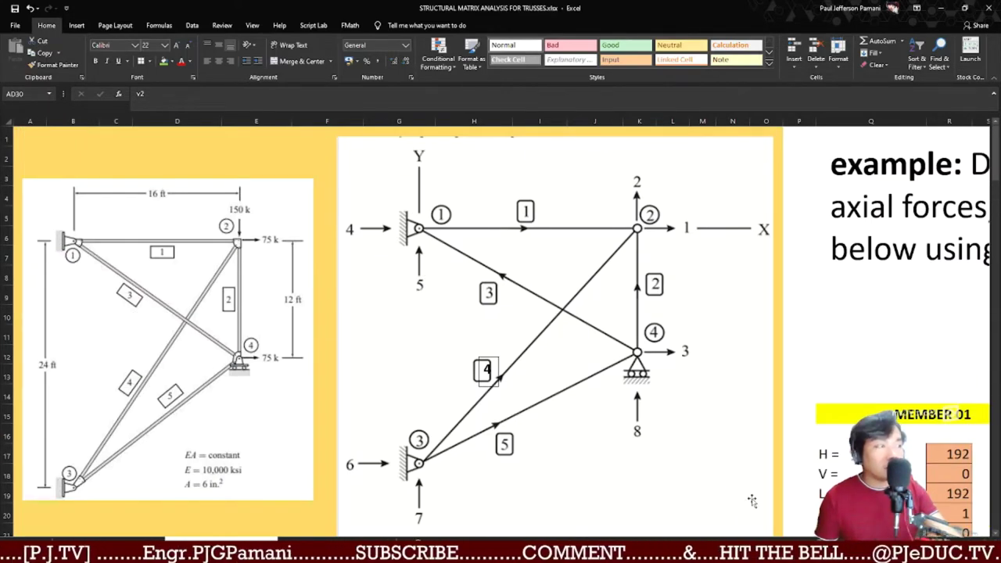
pyautogui.hscroll(5, 592, 434)
pyautogui.scroll(-4, 593, 435)
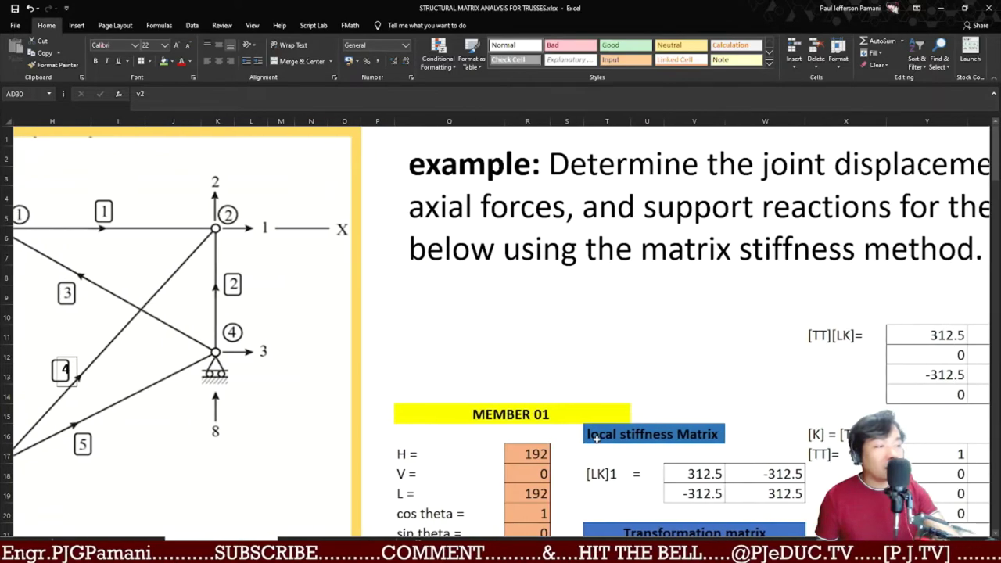
pyautogui.scroll(-2, 594, 435)
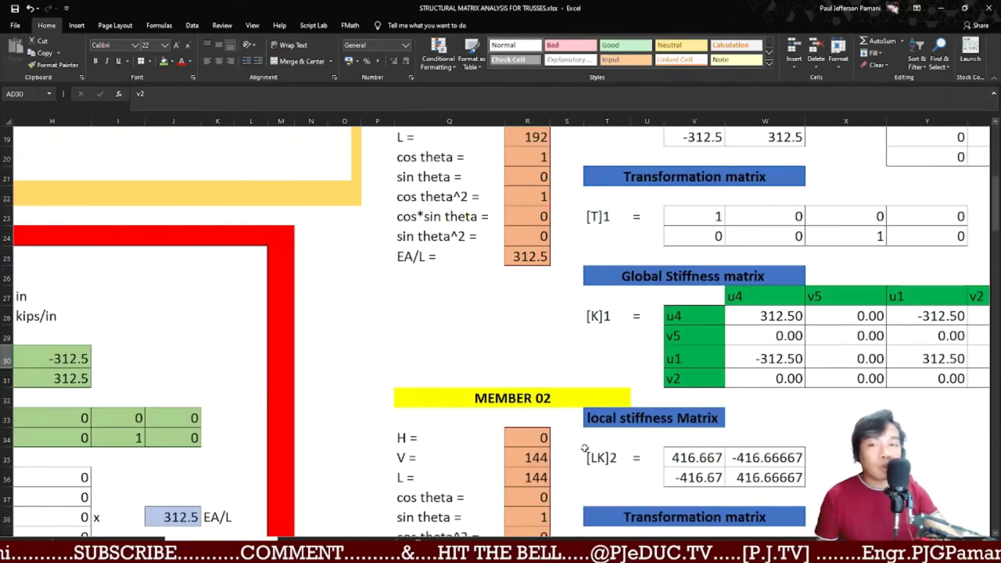
pyautogui.scroll(-1, 593, 435)
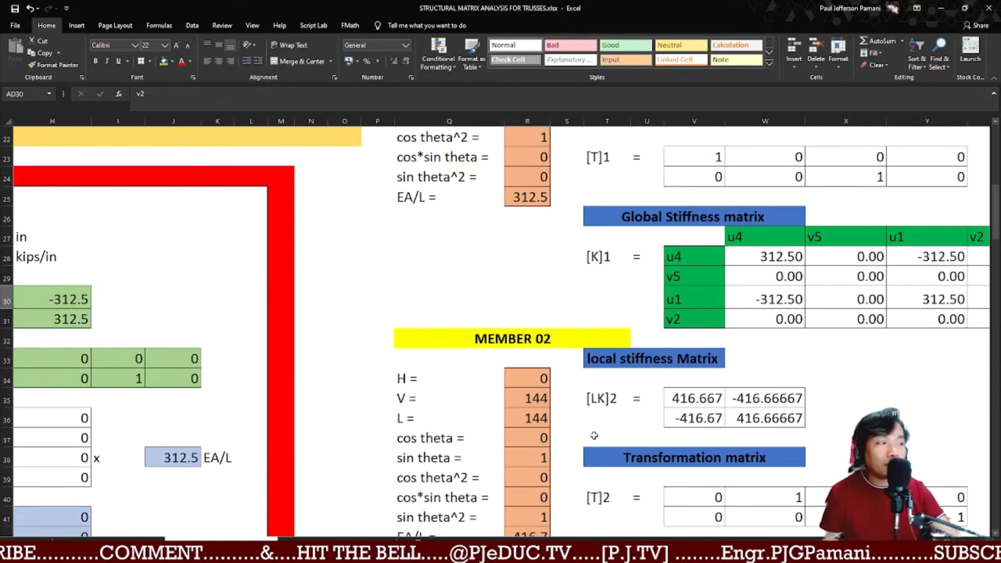
pyautogui.scroll(-2, 594, 435)
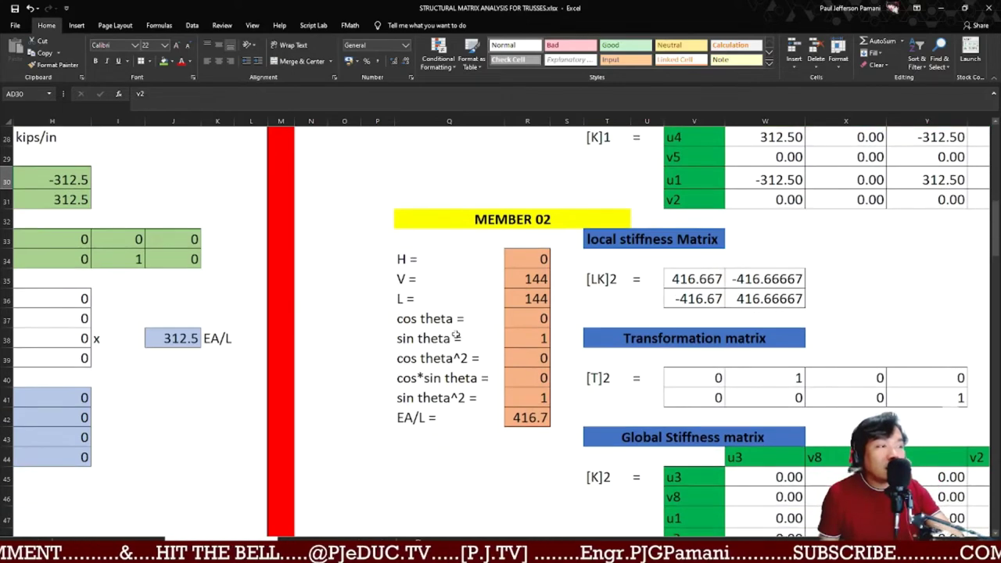
# - Check member 2's H, V and L cells against the truss diagram and inspect its cosine and sine term cells
pyautogui.click(539, 259)
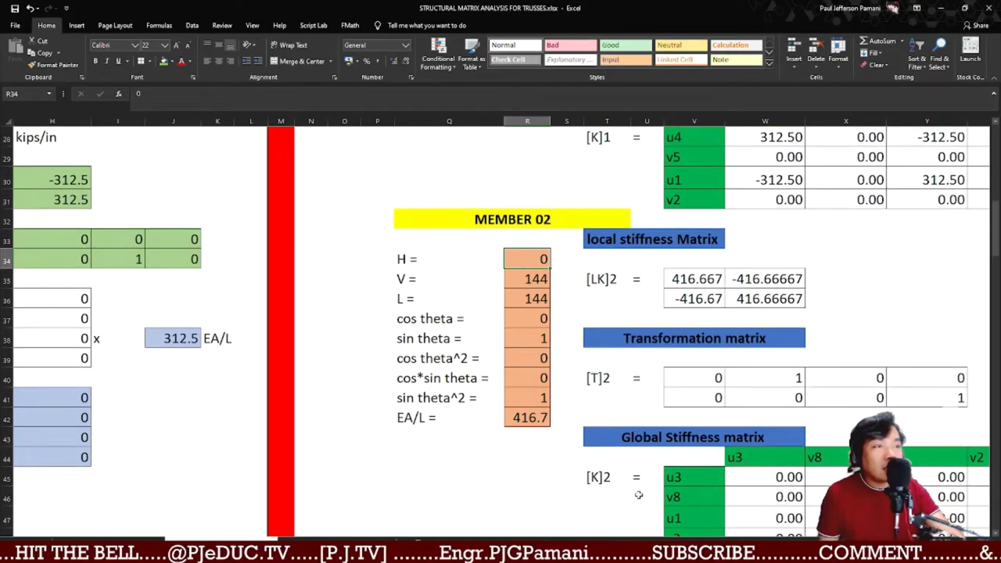
pyautogui.hscroll(-5, 232, 329)
pyautogui.scroll(9, 232, 329)
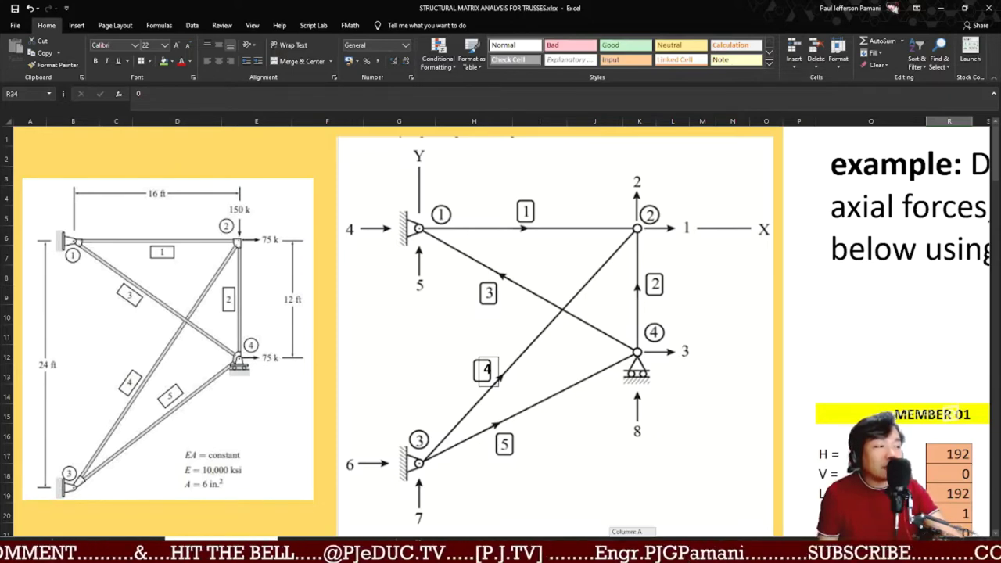
pyautogui.hscroll(6, 604, 419)
pyautogui.scroll(-3, 604, 419)
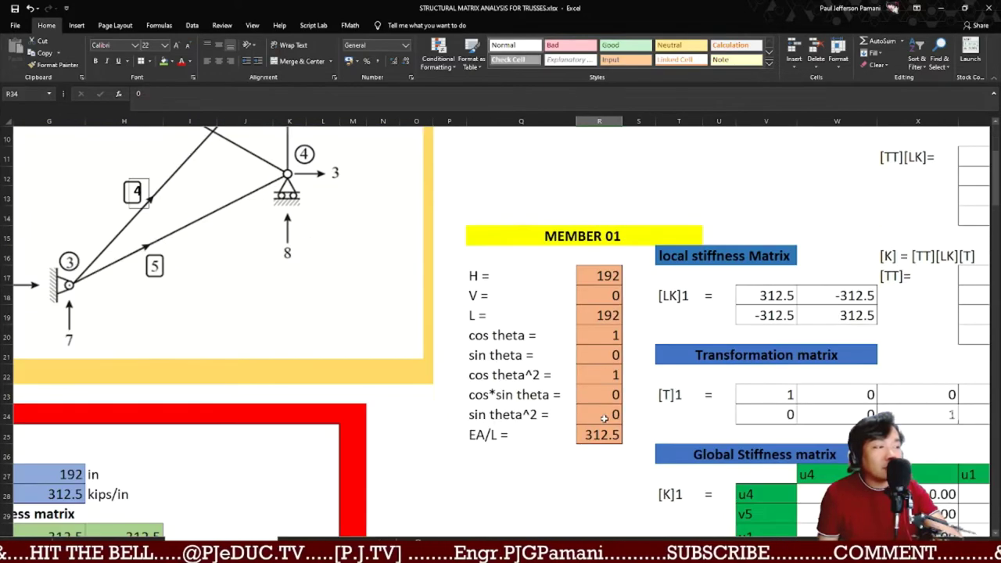
pyautogui.scroll(-4, 604, 418)
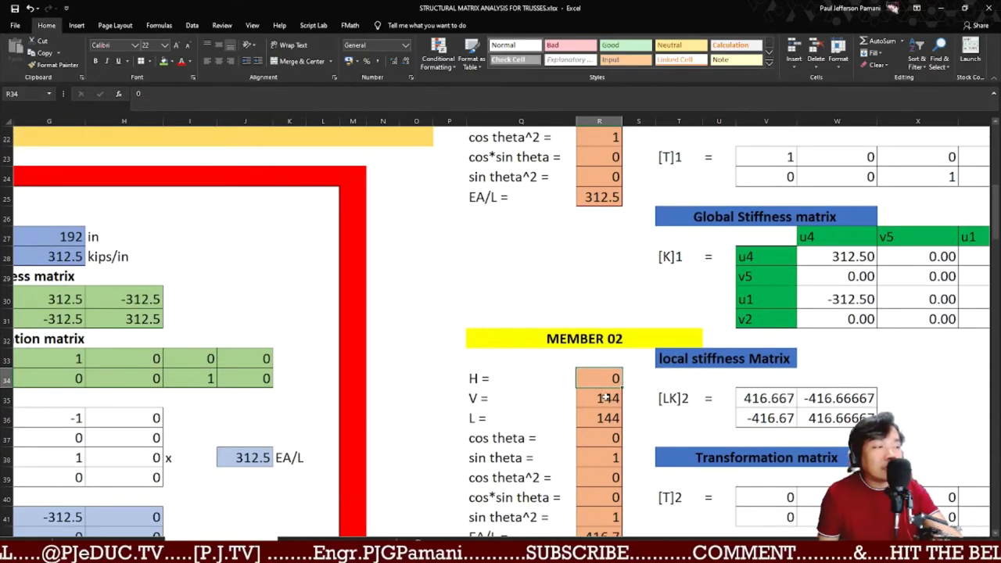
pyautogui.click(604, 398)
pyautogui.click(588, 380)
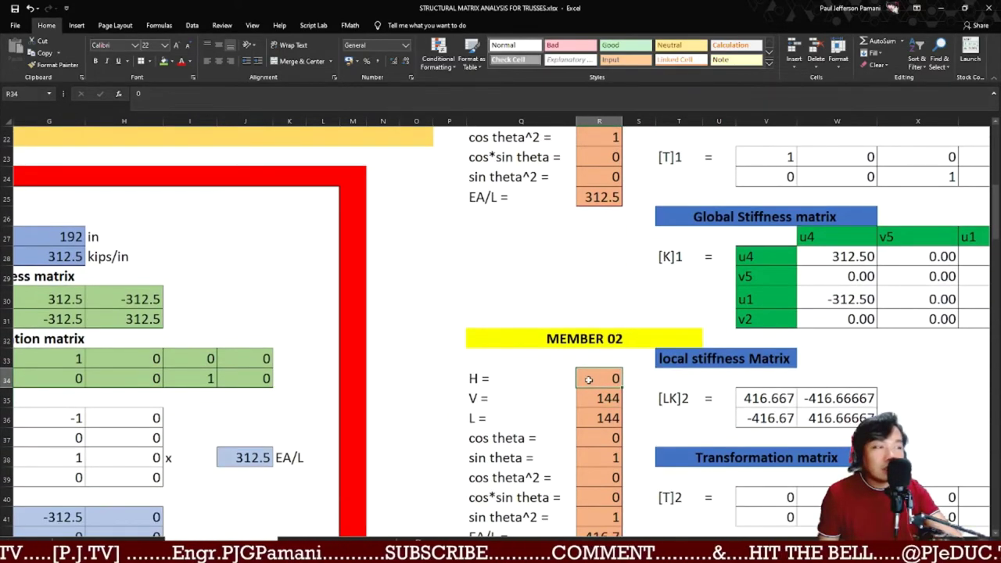
pyautogui.click(600, 400)
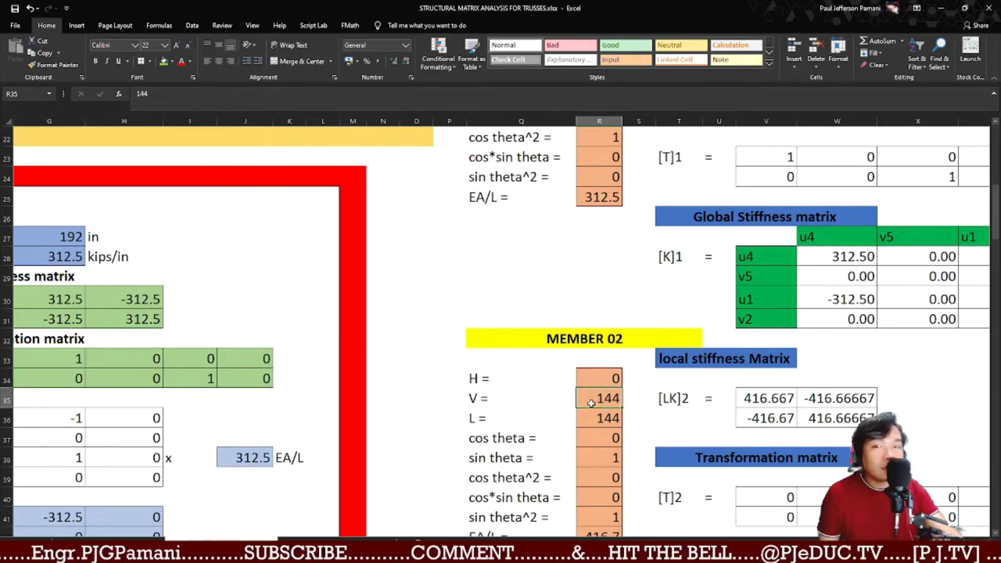
pyautogui.click(592, 419)
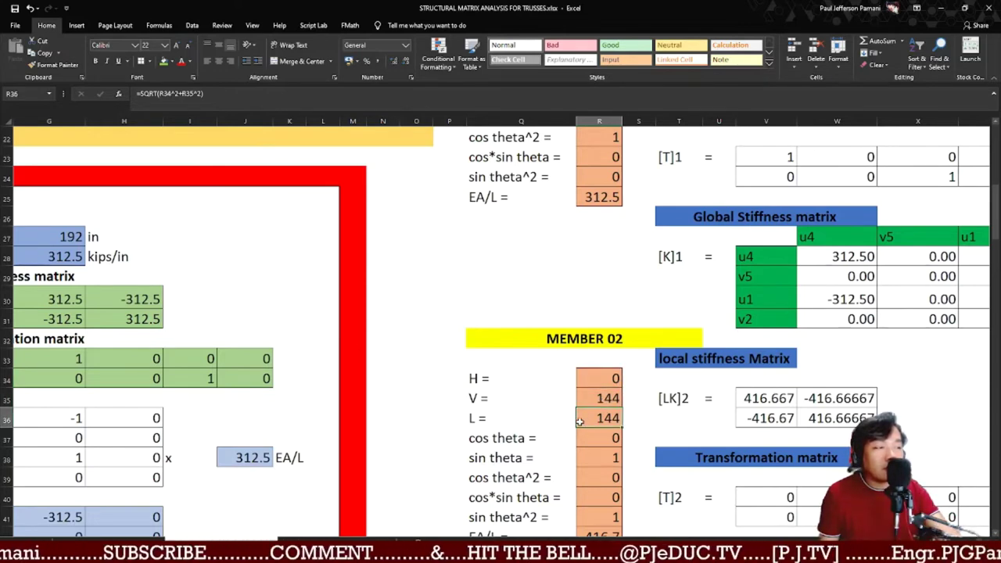
pyautogui.scroll(-1, 579, 416)
pyautogui.click(609, 378)
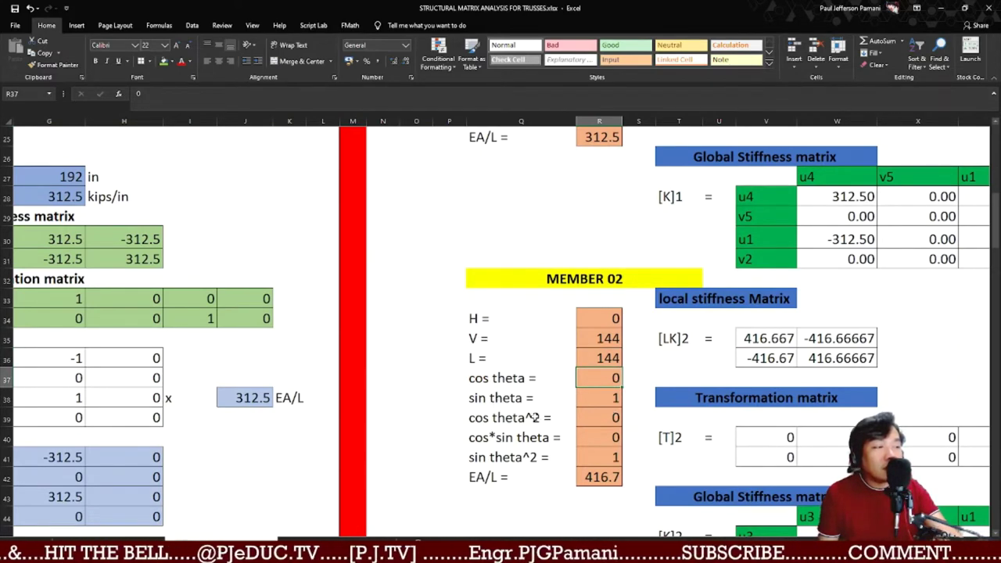
pyautogui.click(601, 419)
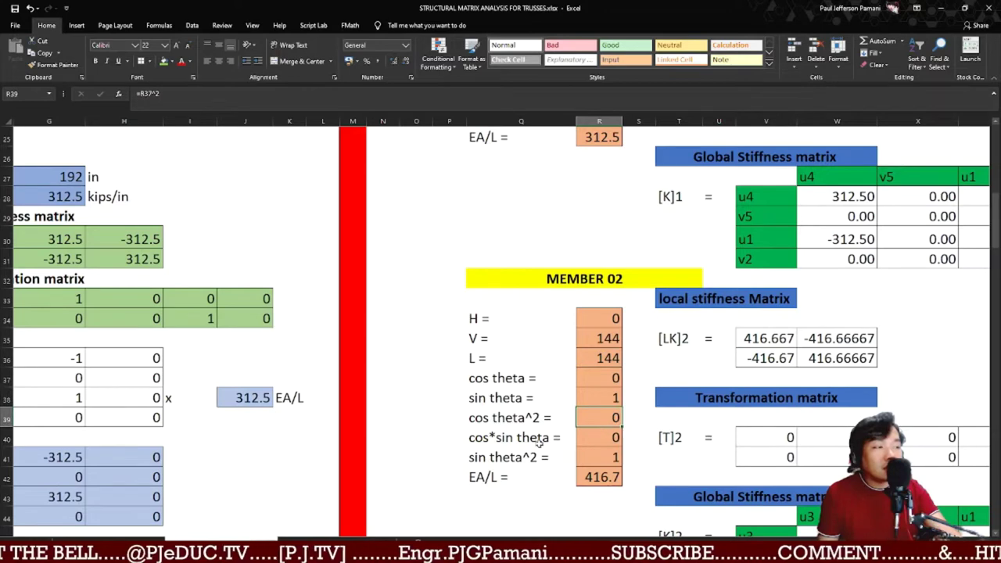
pyautogui.click(592, 440)
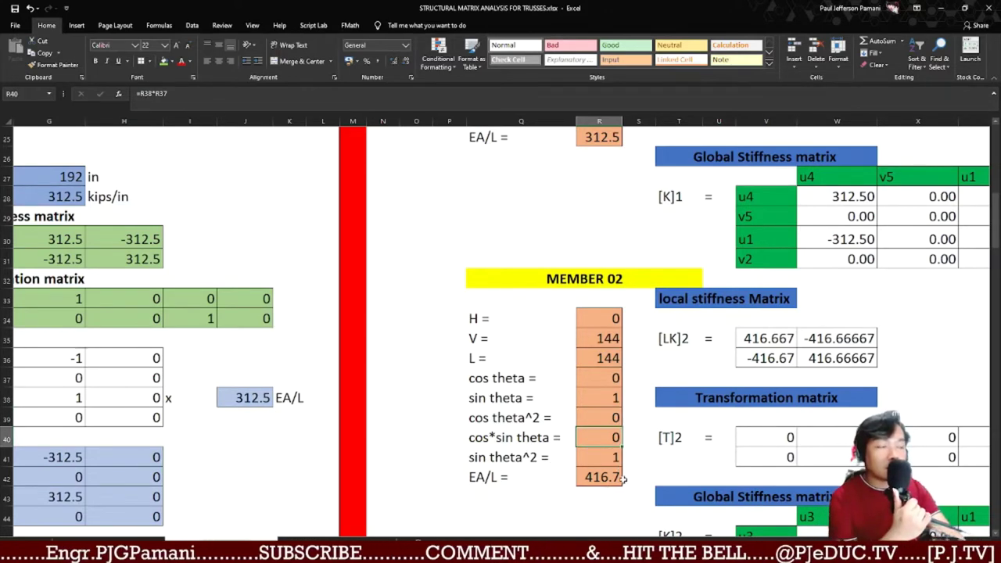
# - Check the calculator's area and E inputs and set its member length L to 144 in
pyautogui.hscroll(-5, 500, 313)
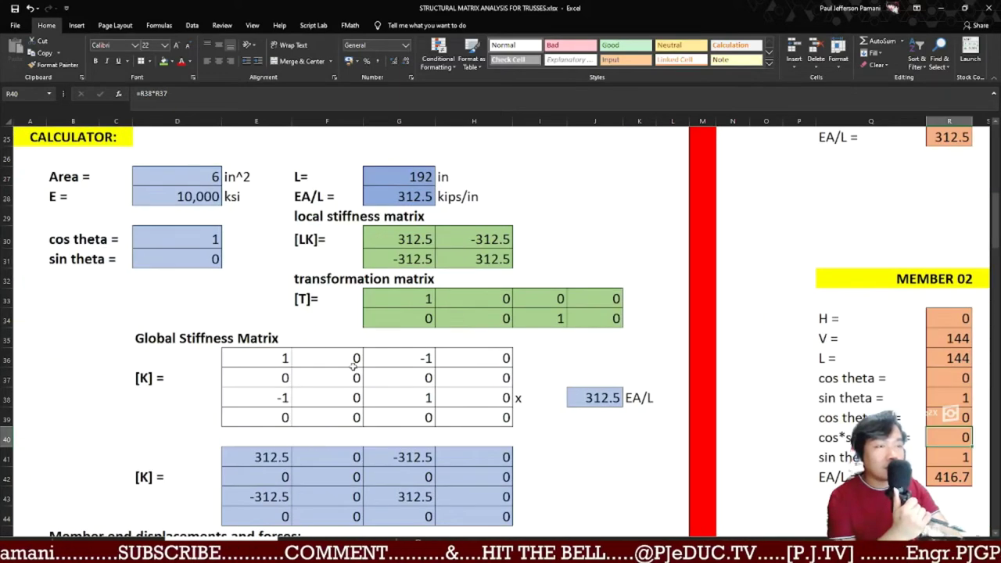
pyautogui.click(190, 175)
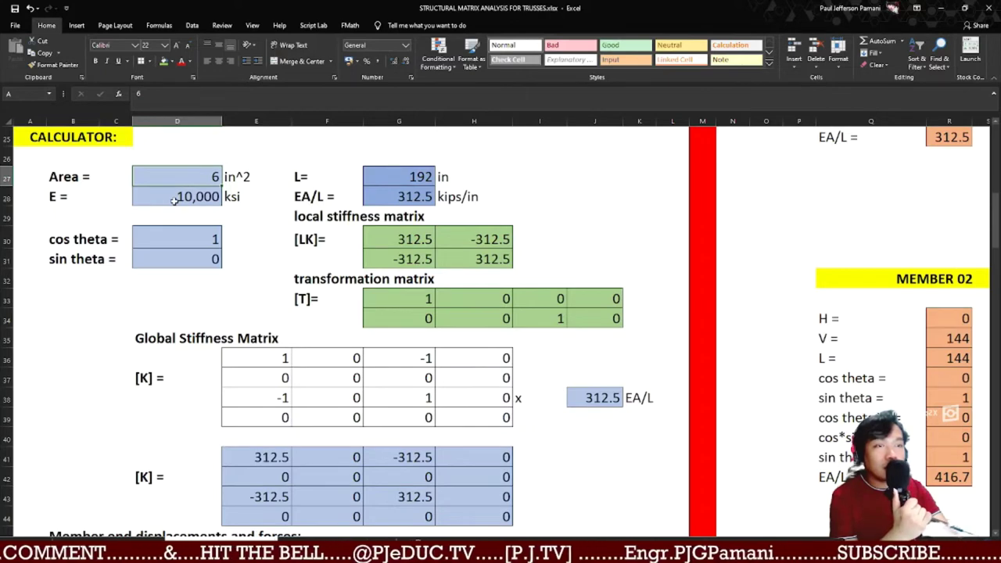
pyautogui.click(174, 198)
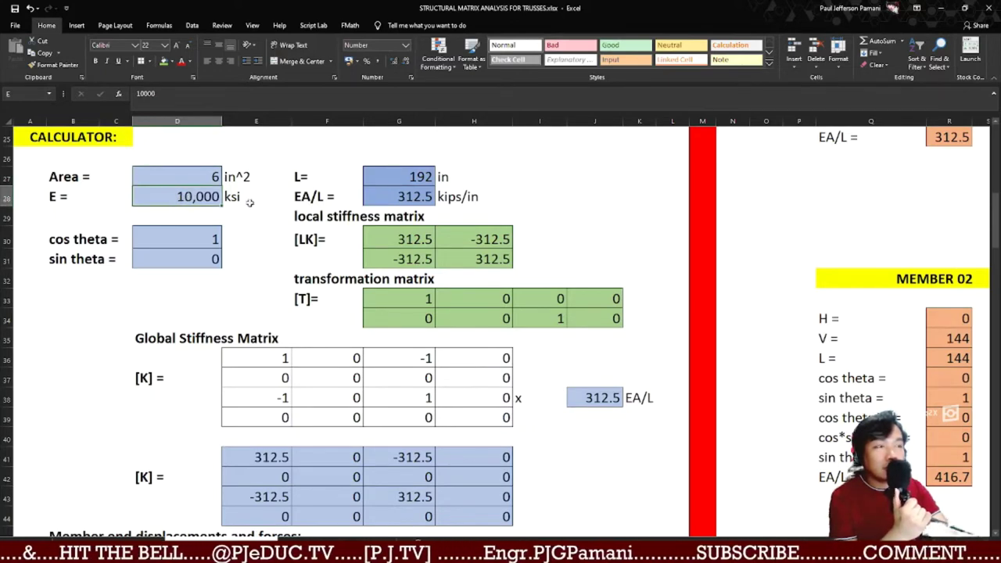
pyautogui.click(418, 178)
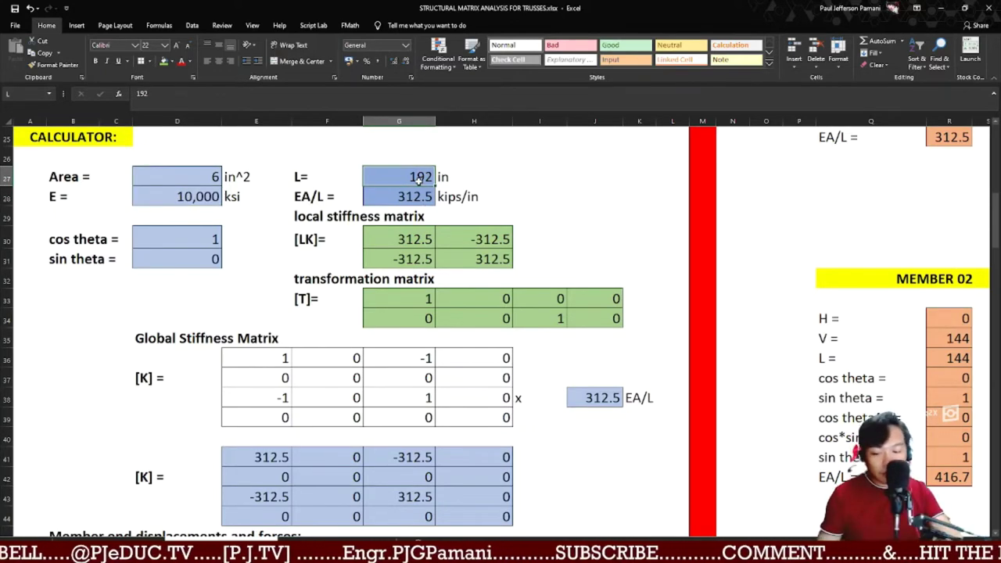
pyautogui.write('144')
pyautogui.press('Return')
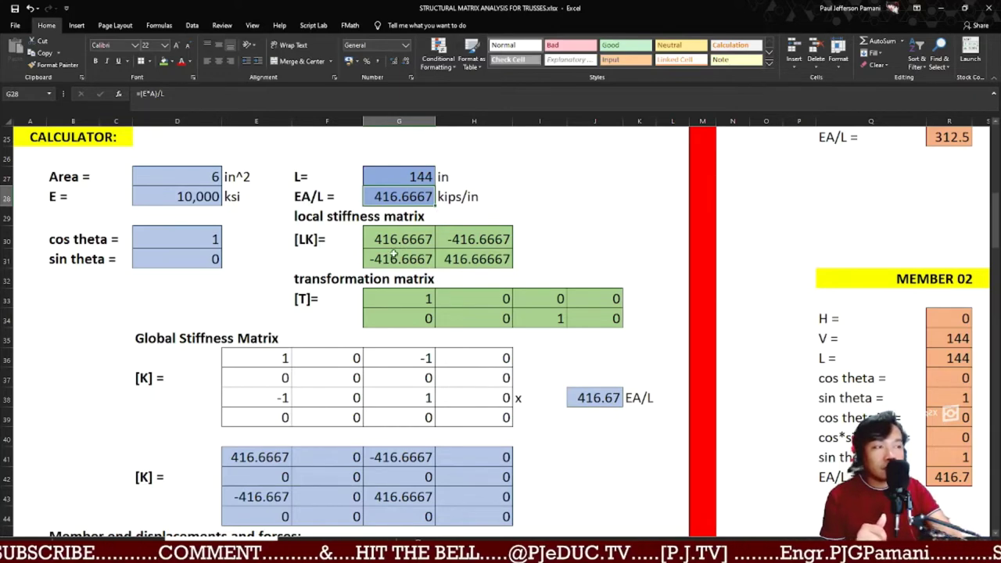
# - Copy the calculator's local stiffness matrix G30:H31 and paste it as values into member 2's [LK]2 matrix starting at V35
pyautogui.click(404, 241)
pyautogui.hotkey('shift', 'Right')
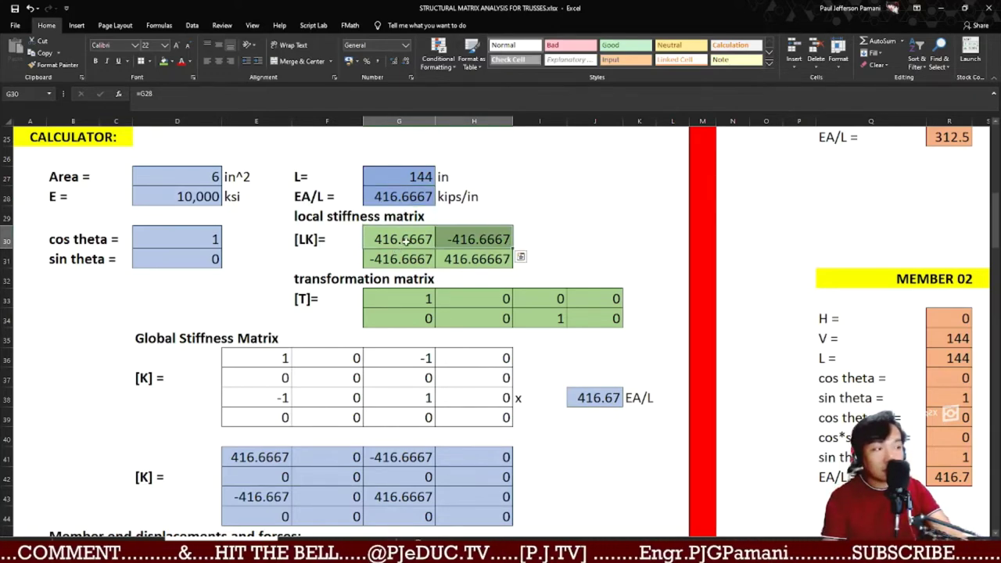
pyautogui.hotkey('shift', 'Down')
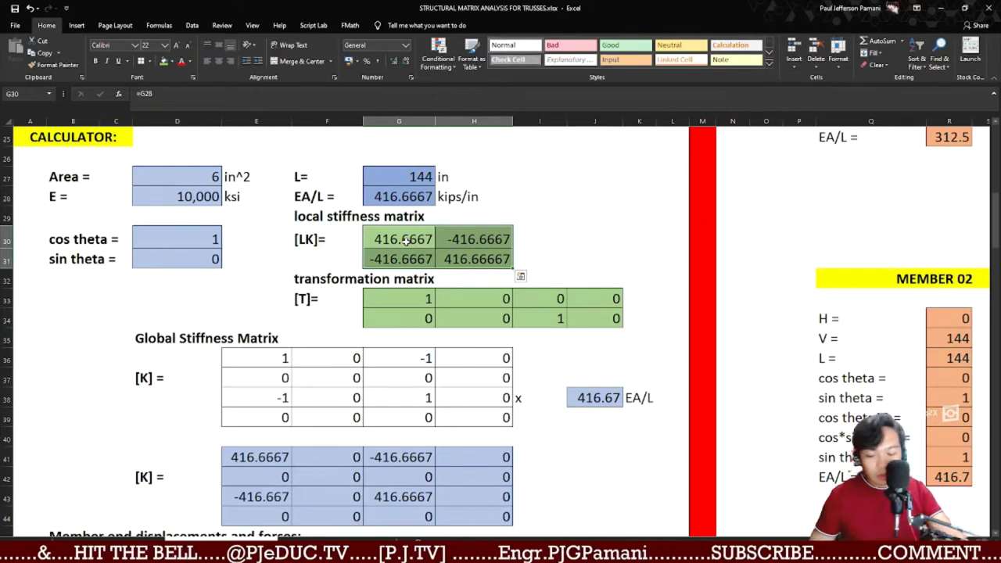
pyautogui.hotkey('ctrl', 'c')
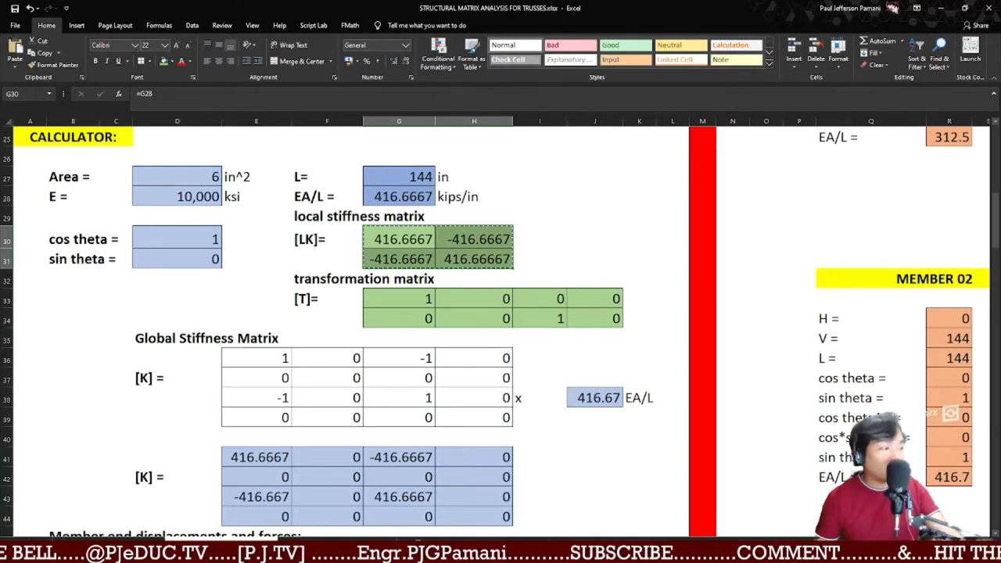
pyautogui.hscroll(6, 500, 313)
pyautogui.rightClick(698, 338)
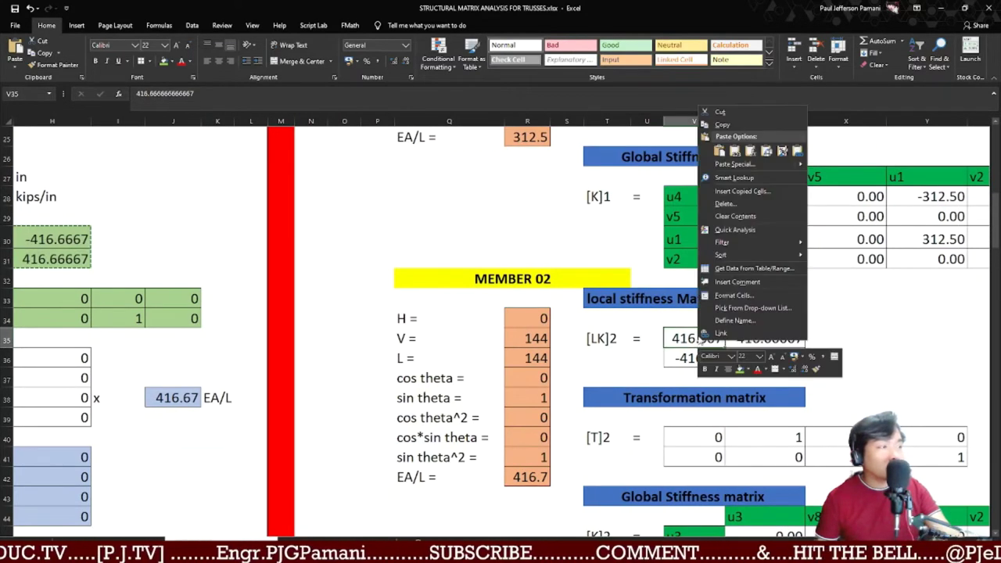
pyautogui.moveTo(782, 164)
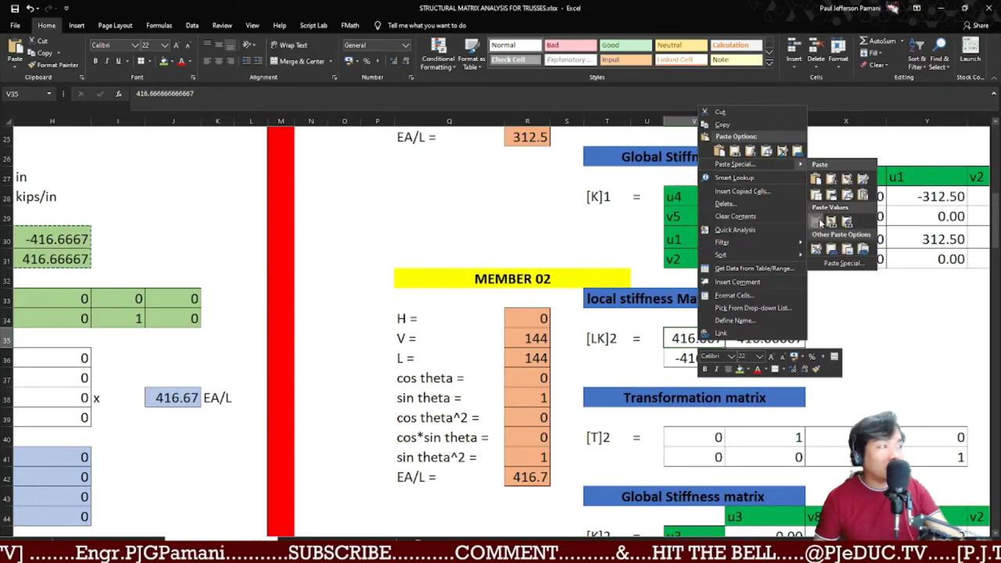
pyautogui.click(819, 223)
pyautogui.click(168, 311)
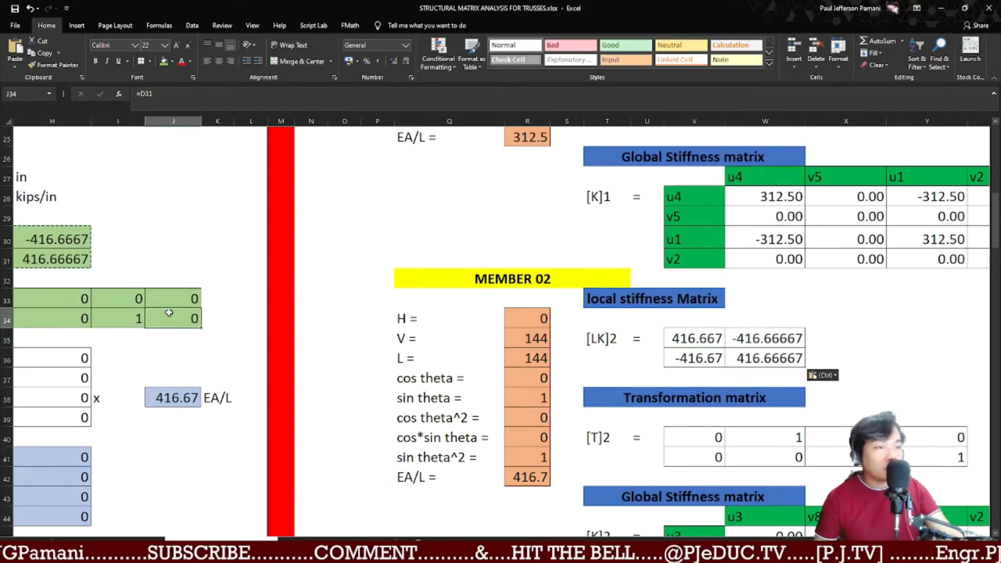
pyautogui.rightClick(199, 327)
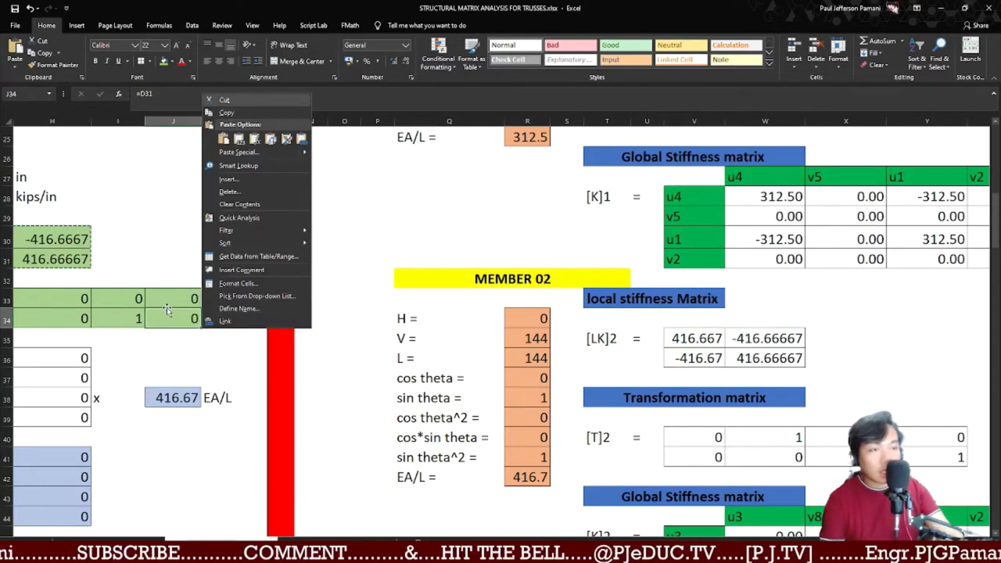
pyautogui.click(252, 381)
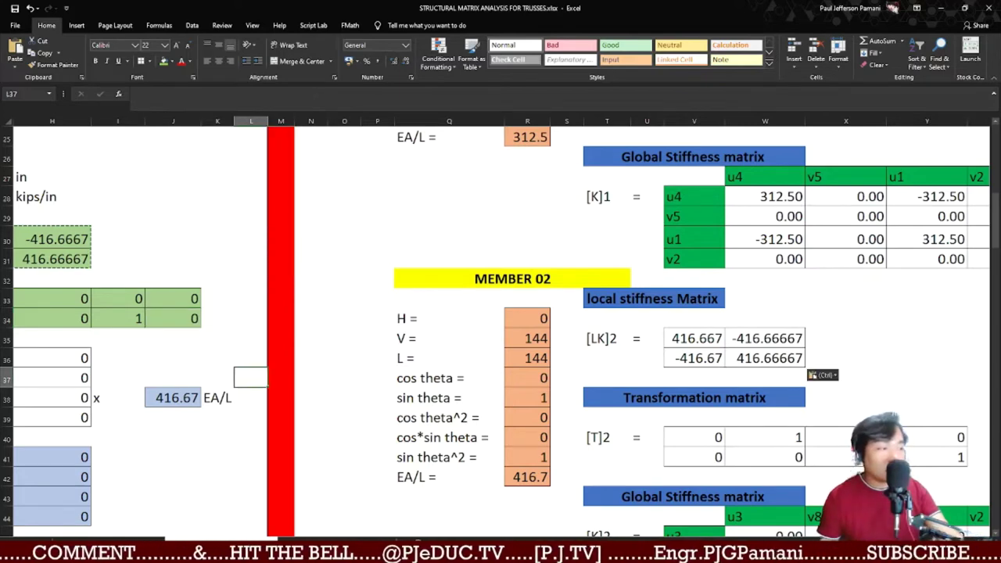
# - Set the calculator's cos theta to 0 and sin theta to 1 for member 2
pyautogui.hscroll(-3, 252, 380)
pyautogui.click(196, 233)
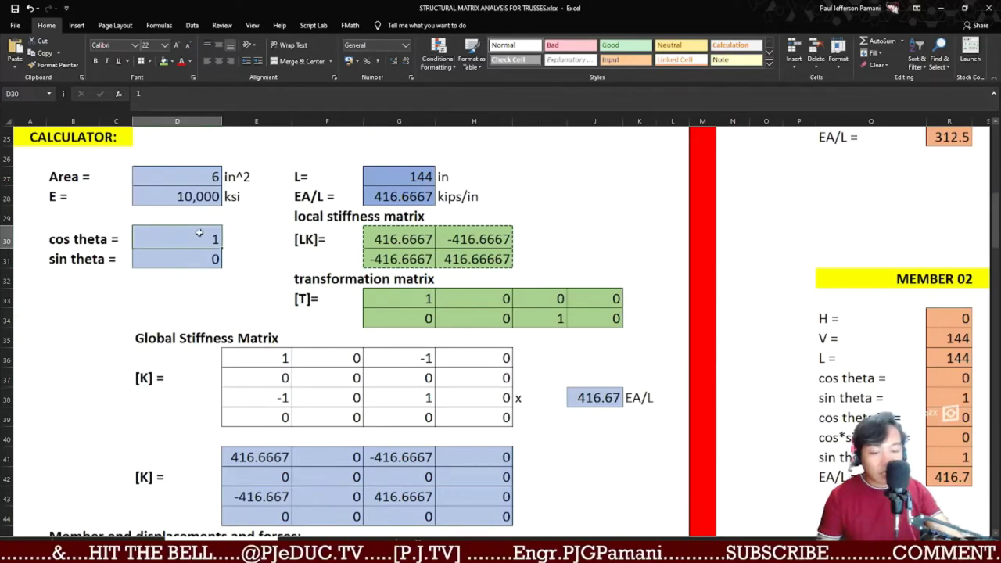
pyautogui.write('0')
pyautogui.press('Return')
pyautogui.write('1')
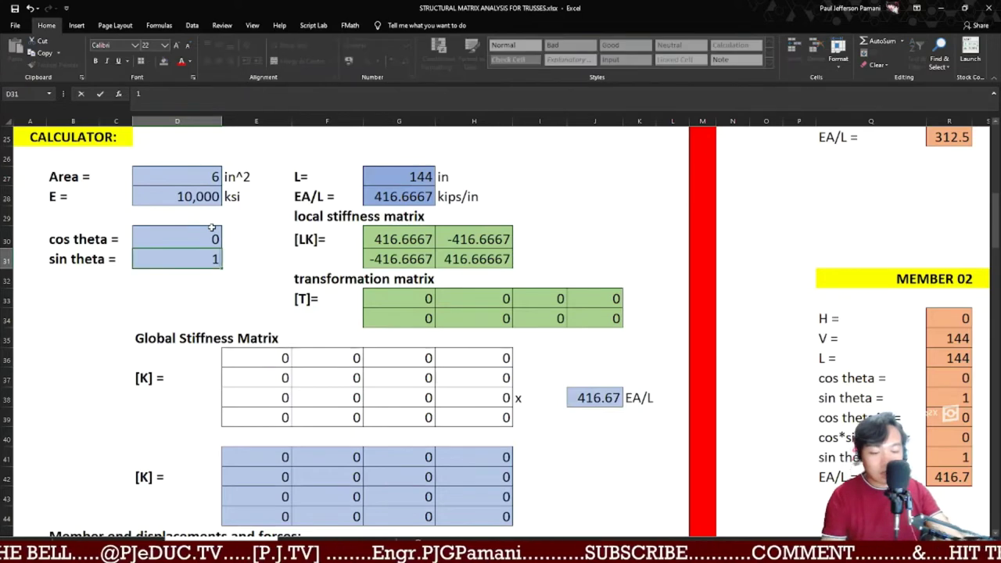
pyautogui.press('Return')
# - Copy the calculator's transformation matrix G33:J34 and paste it as values into member 2's [T]2 matrix starting at V40
pyautogui.click(378, 296)
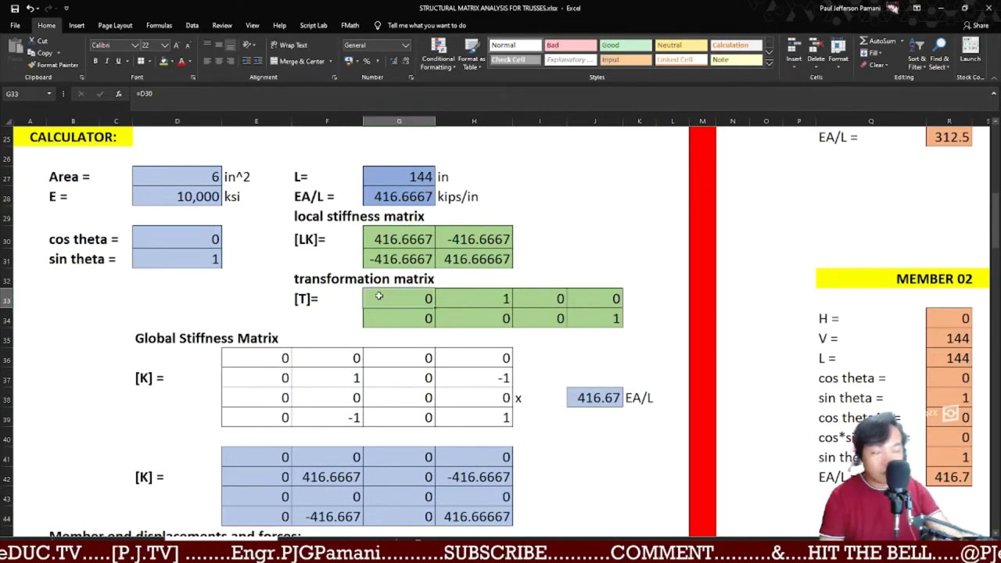
pyautogui.hotkey('shift', 'Right')
pyautogui.hotkey('shift', 'Right')
pyautogui.hotkey('shift', 'Down')
pyautogui.hotkey('shift', 'Right')
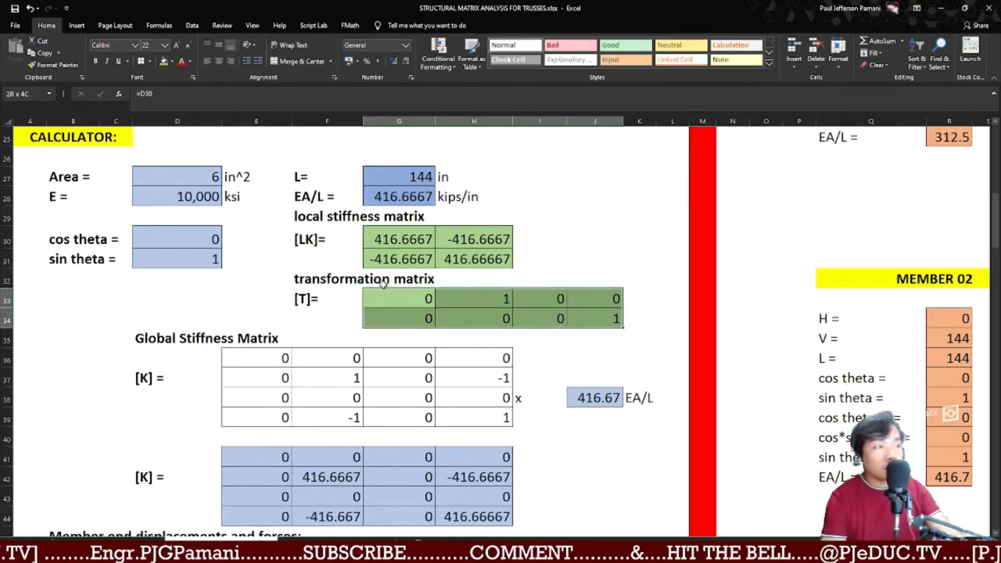
pyautogui.hotkey('ctrl', 'c')
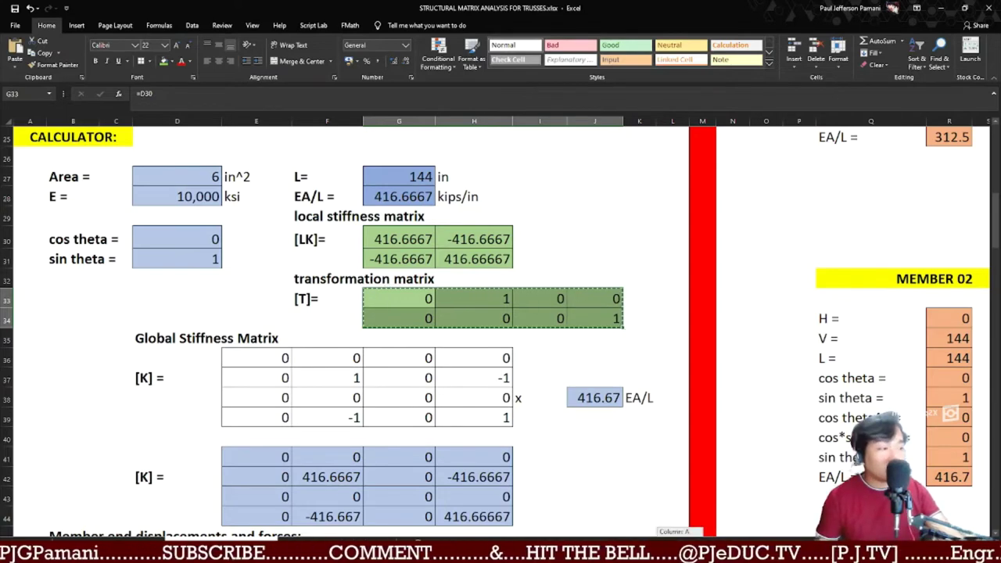
pyautogui.moveTo(422, 538); pyautogui.dragTo(664, 539)
pyautogui.rightClick(562, 442)
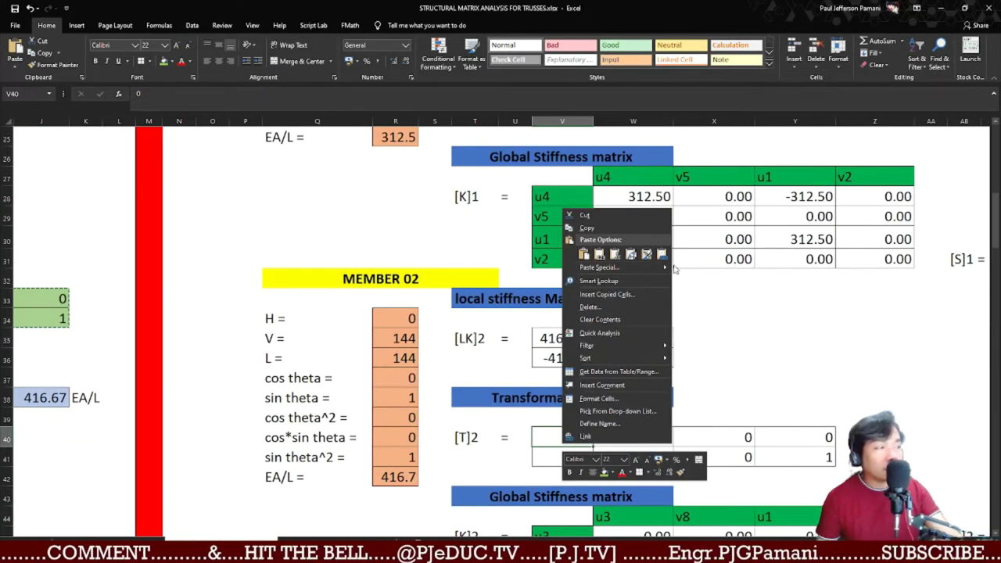
pyautogui.moveTo(661, 269)
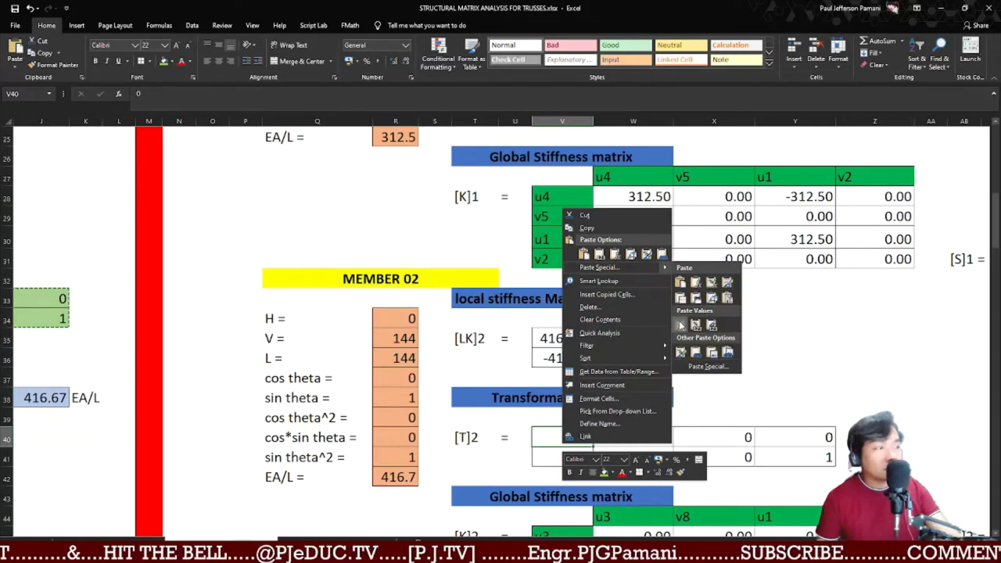
pyautogui.click(678, 323)
# - Clear the old array formula from the transposed matrix [TT] in Y17:Z20 beside member 1
pyautogui.scroll(-2, 661, 324)
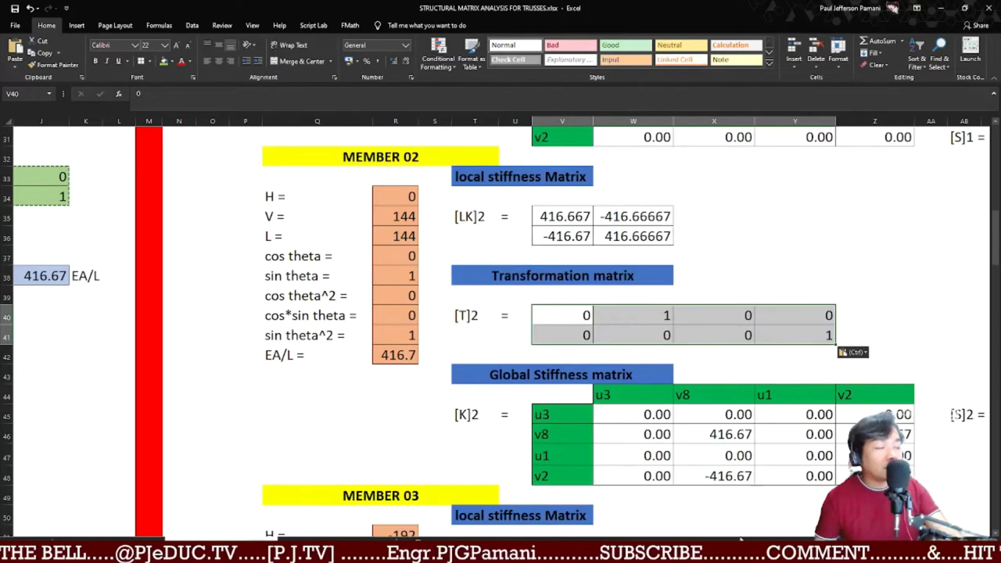
pyautogui.hscroll(-5, 500, 328)
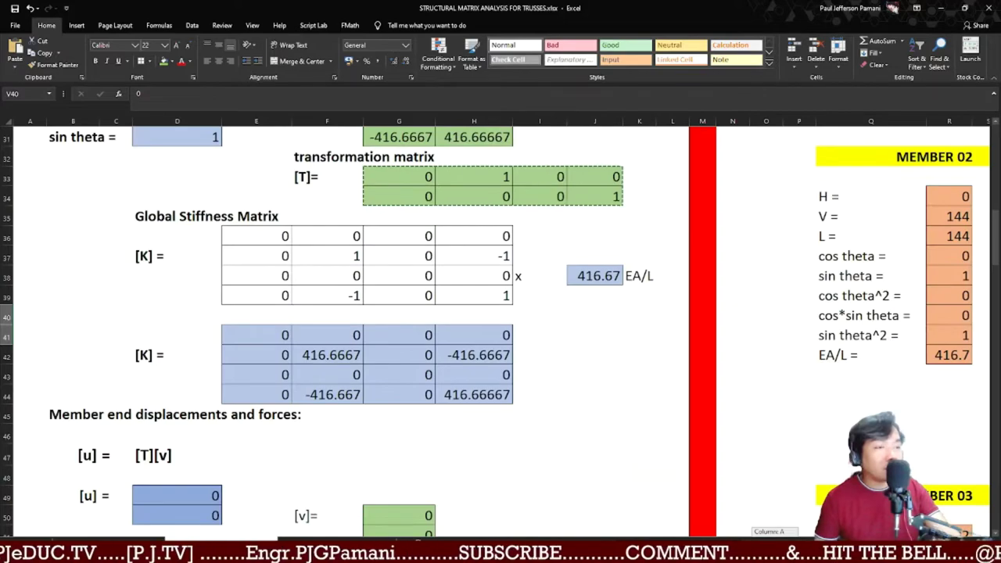
pyautogui.hscroll(6, 793, 530)
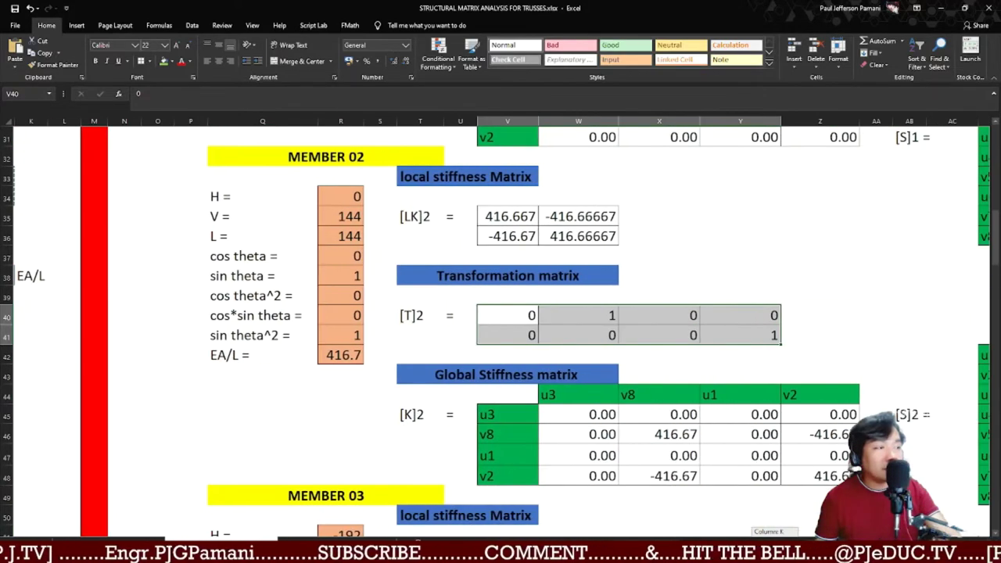
pyautogui.scroll(8, 792, 500)
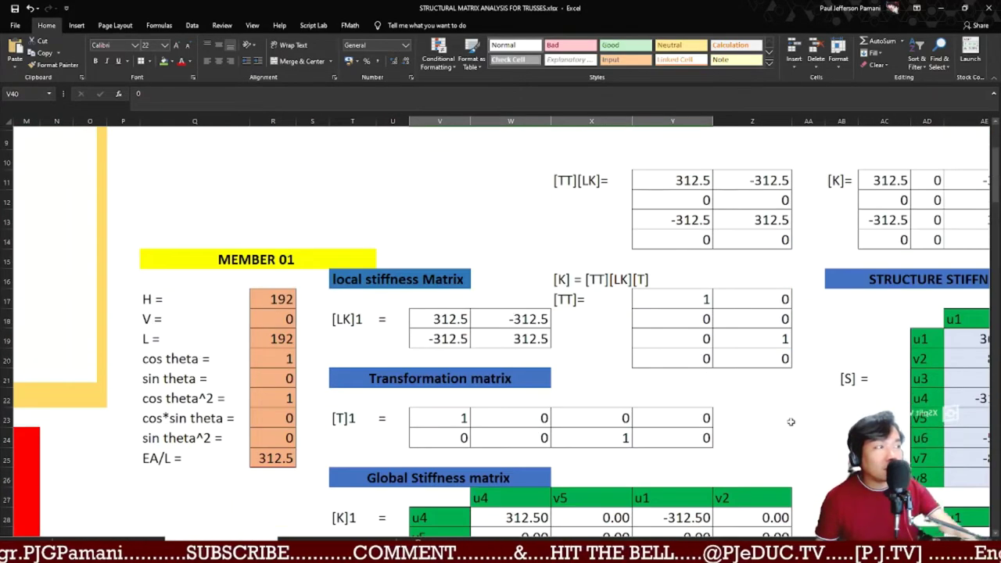
pyautogui.click(698, 337)
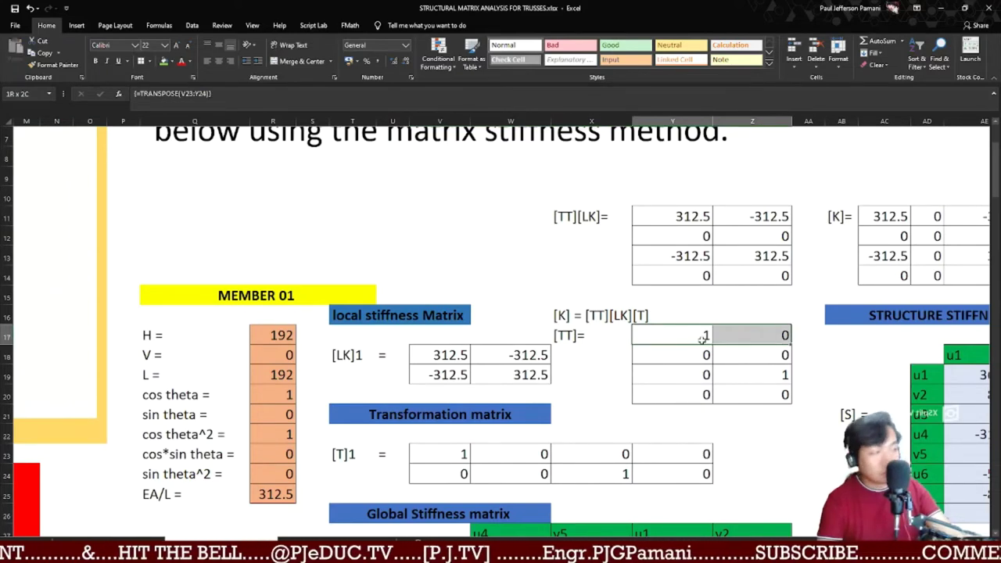
pyautogui.hotkey('shift', 'Right')
pyautogui.hotkey('shift', 'Down')
pyautogui.hotkey('shift', 'Down')
pyautogui.hotkey('shift', 'Down')
pyautogui.press('Delete')
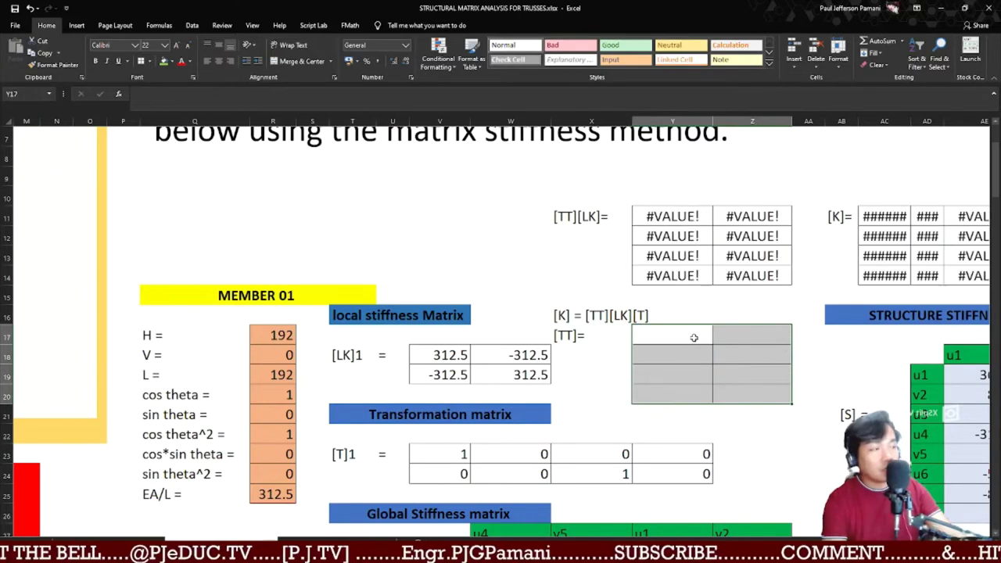
# - Fill [TT] in Y17:Z20 with the array formula =TRANSPOSE(V40:Y41), transposing member 2's transformation matrix
pyautogui.write('=')
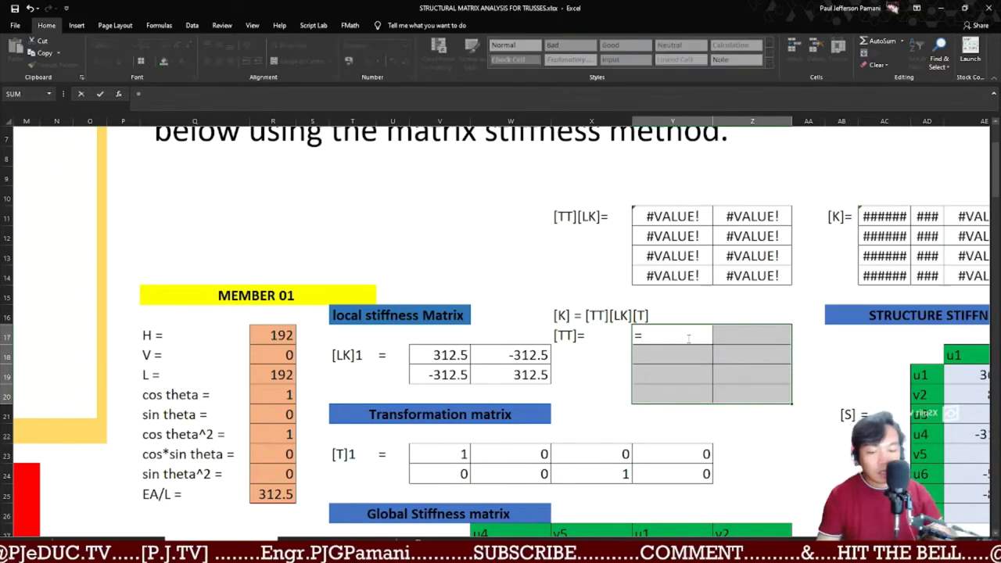
pyautogui.write('transpose')
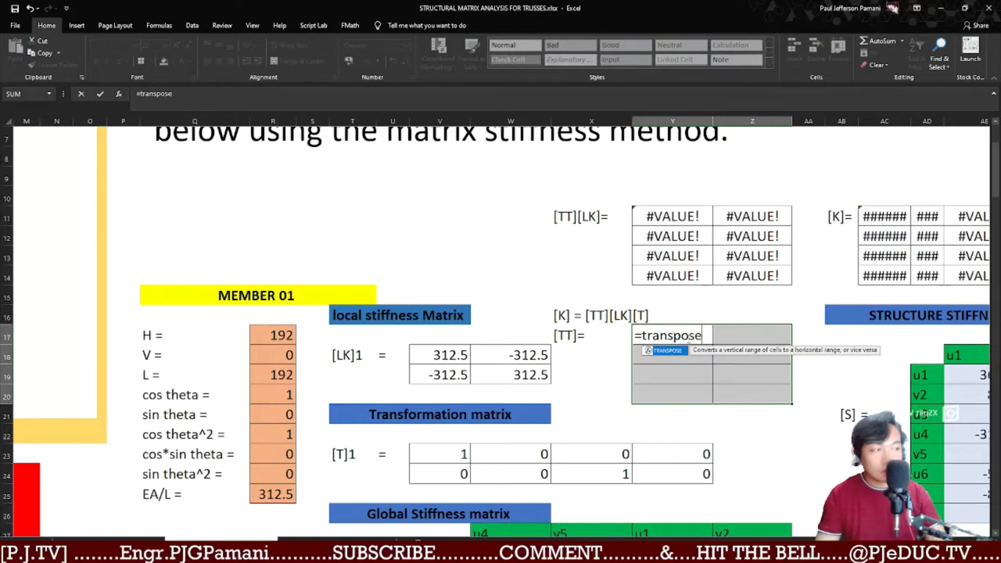
pyautogui.write('(')
pyautogui.scroll(-4, 475, 365)
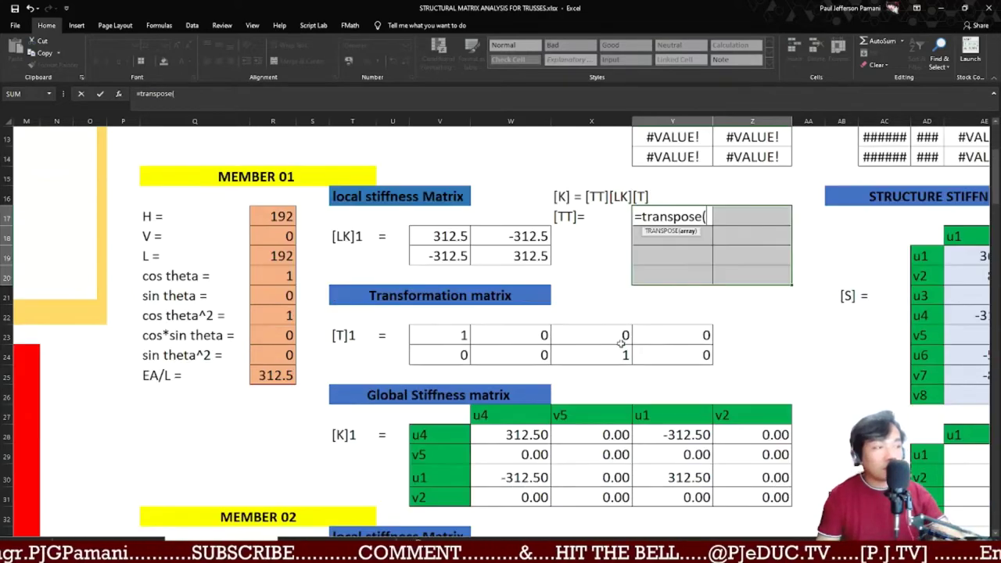
pyautogui.scroll(-2, 475, 365)
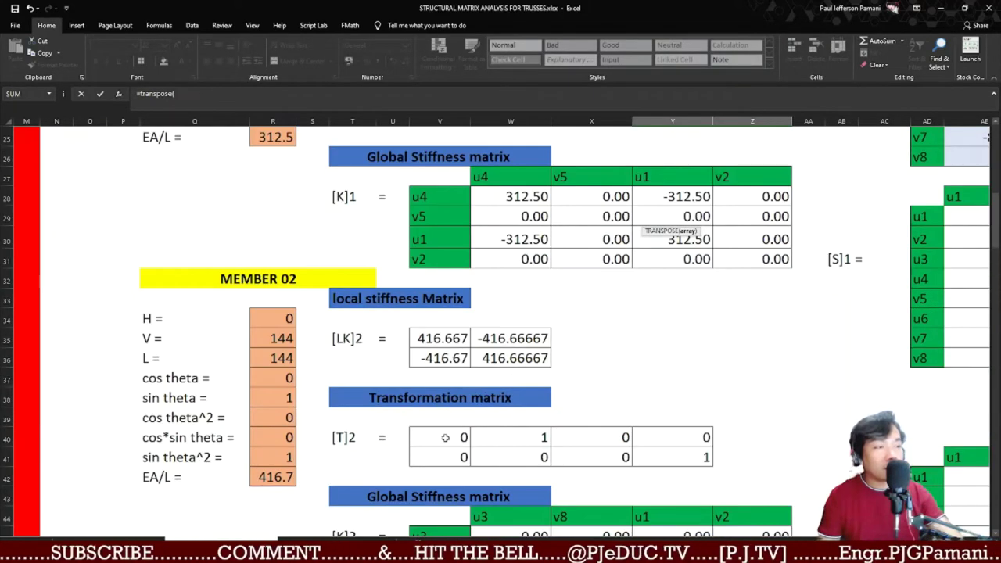
pyautogui.moveTo(440, 439); pyautogui.dragTo(666, 457)
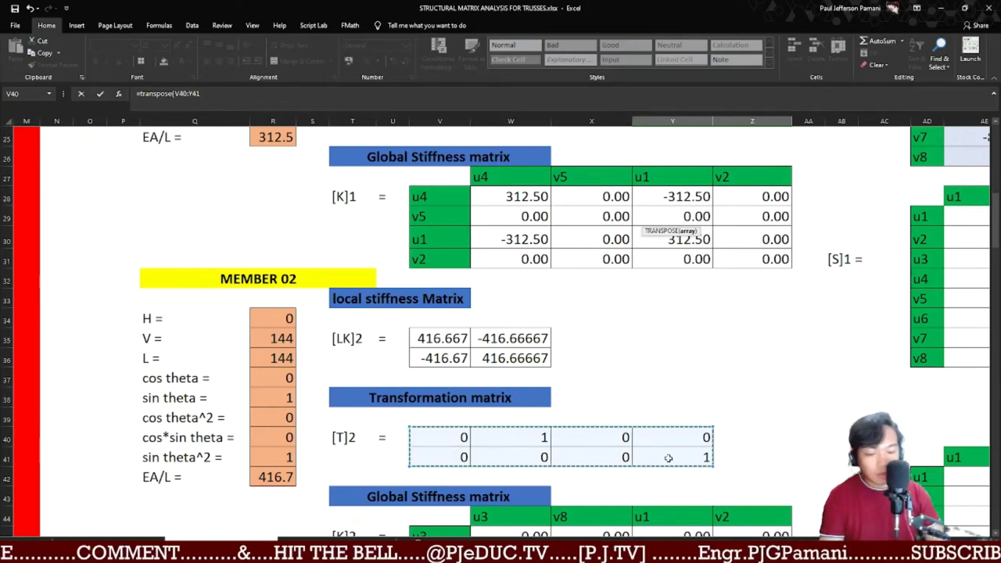
pyautogui.write(')')
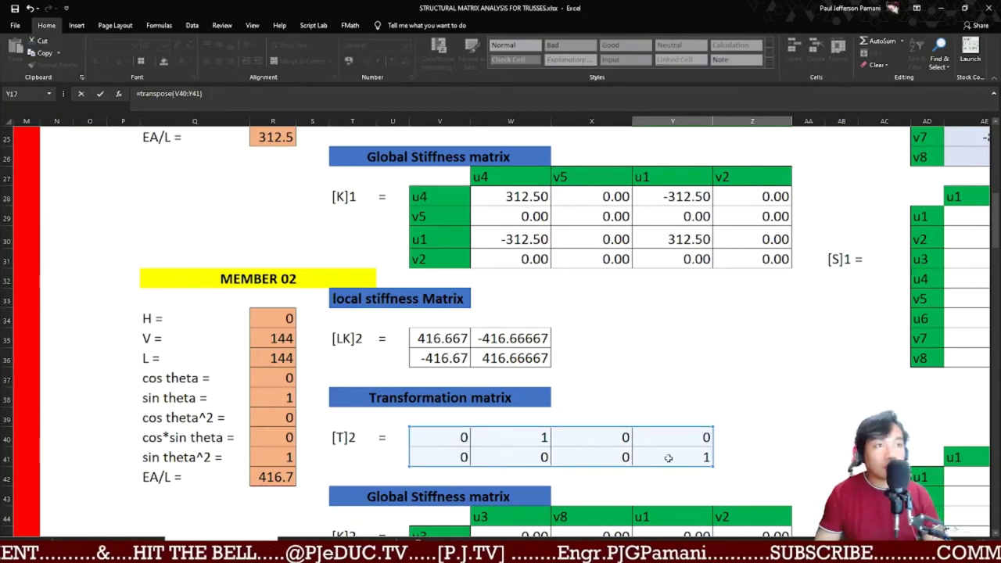
pyautogui.hotkey('ctrl', 'shift', 'Return')
# - Clear the old product array from the [TT][LK] matrix in Y11:Z14
pyautogui.scroll(5, 779, 366)
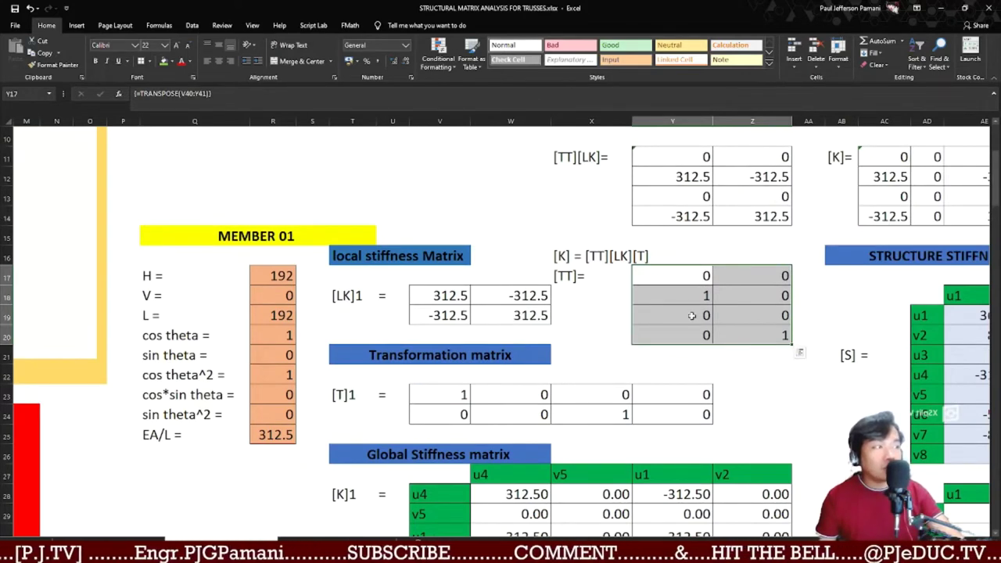
pyautogui.click(691, 157)
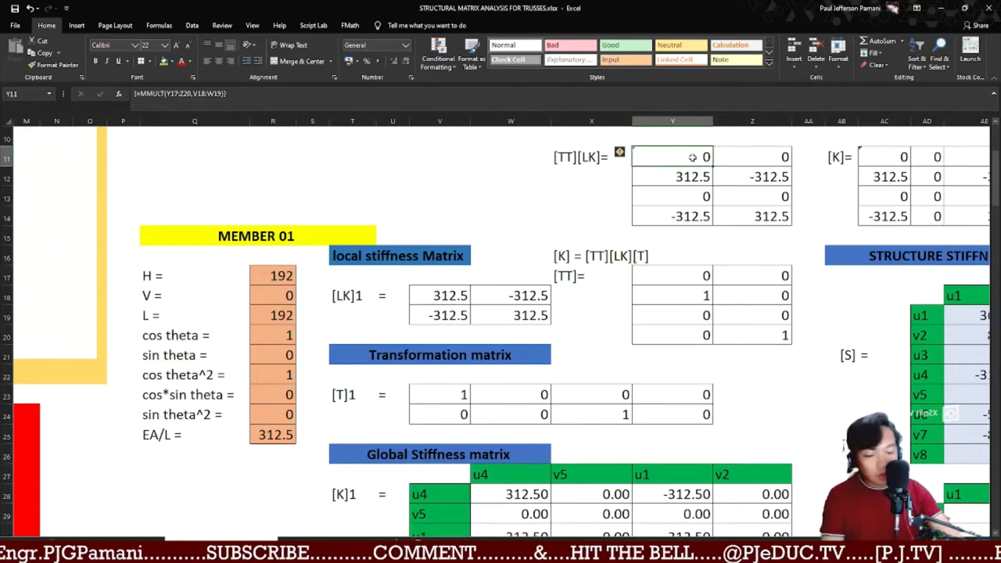
pyautogui.hotkey('shift', 'Right')
pyautogui.hotkey('shift', 'Down')
pyautogui.hotkey('shift', 'Down')
pyautogui.hotkey('shift', 'Down')
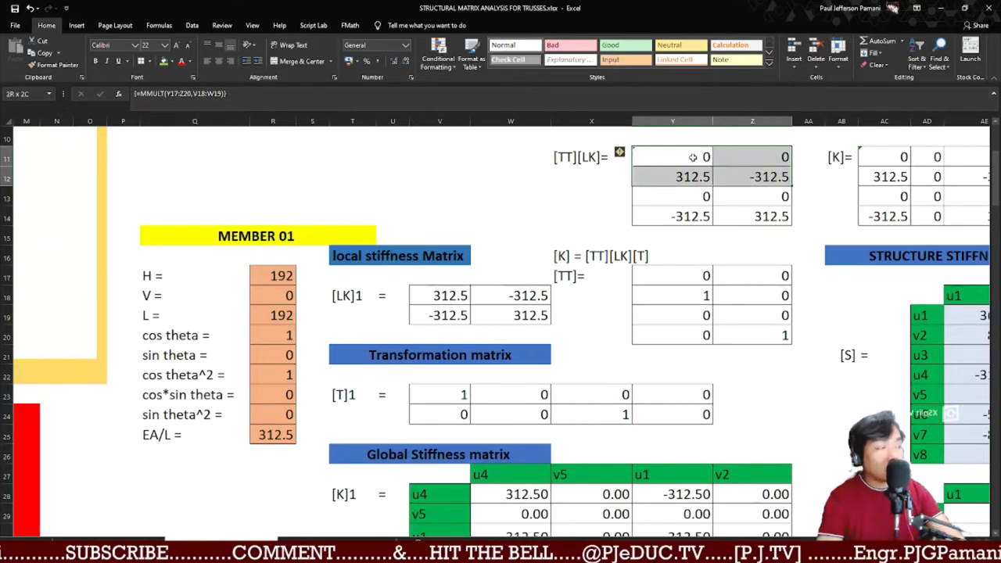
pyautogui.press('Delete')
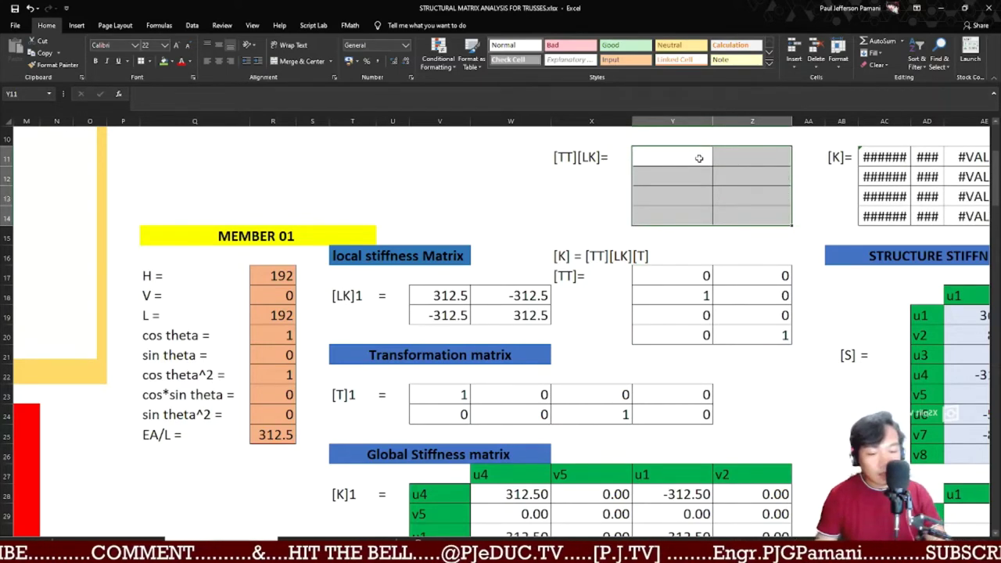
# - Fill the [TT][LK] matrix Y11:Z14 with the array formula =MMULT(Y17:Z20,V35:W36), using member 2's local stiffness matrix
pyautogui.write('=')
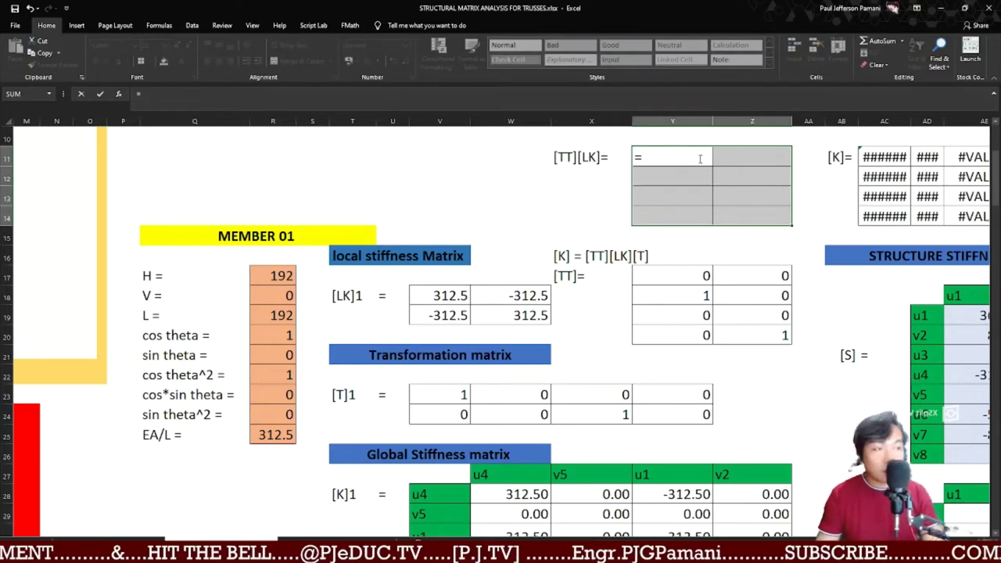
pyautogui.write('mmul')
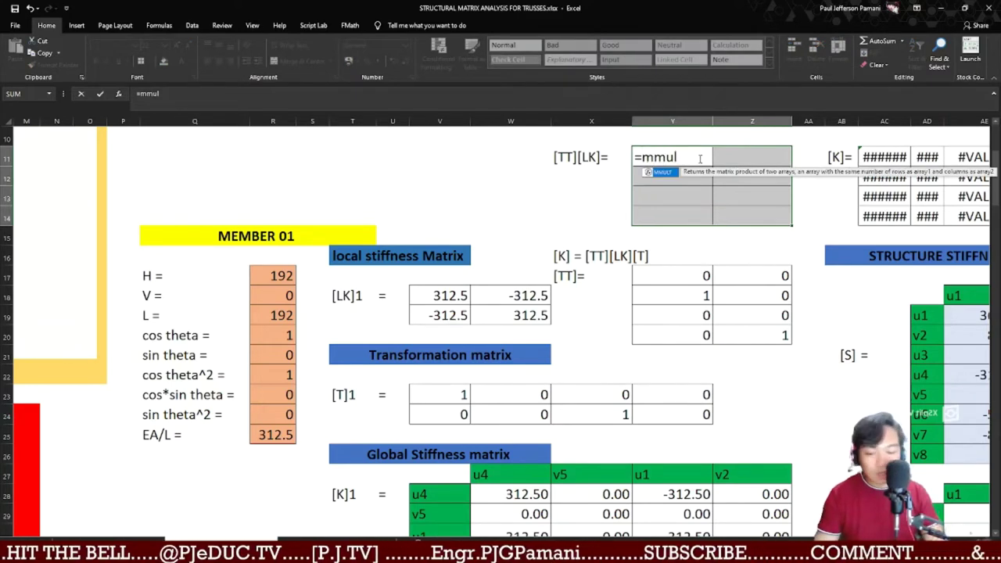
pyautogui.write('t(')
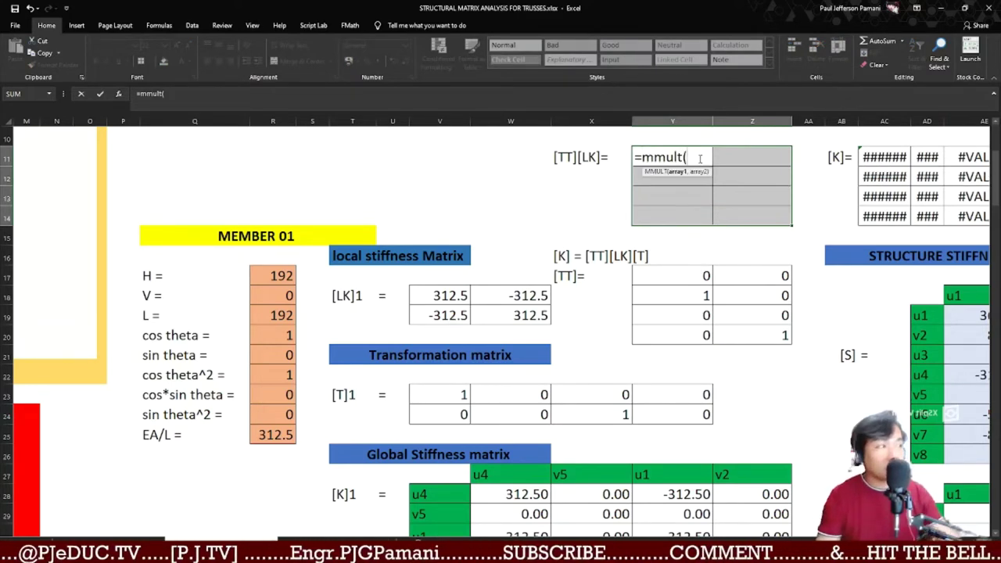
pyautogui.moveTo(699, 276); pyautogui.dragTo(755, 333)
pyautogui.write(',')
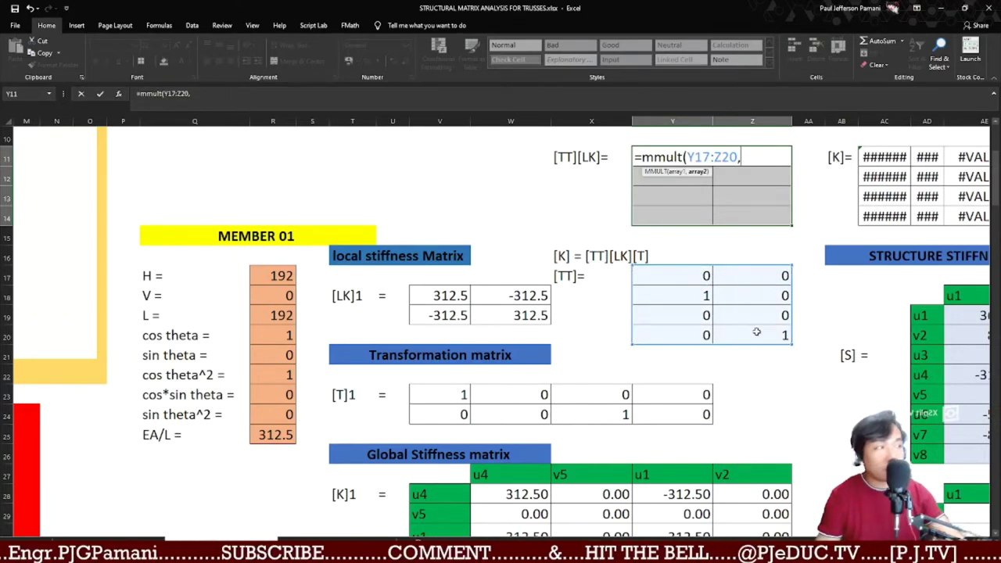
pyautogui.scroll(-4, 756, 332)
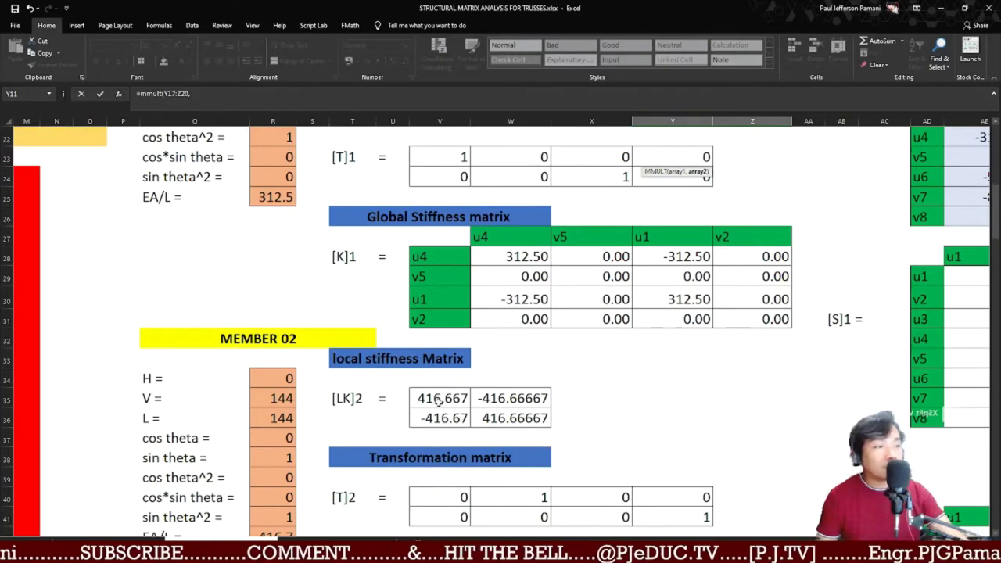
pyautogui.moveTo(441, 400); pyautogui.dragTo(489, 415)
pyautogui.write(')')
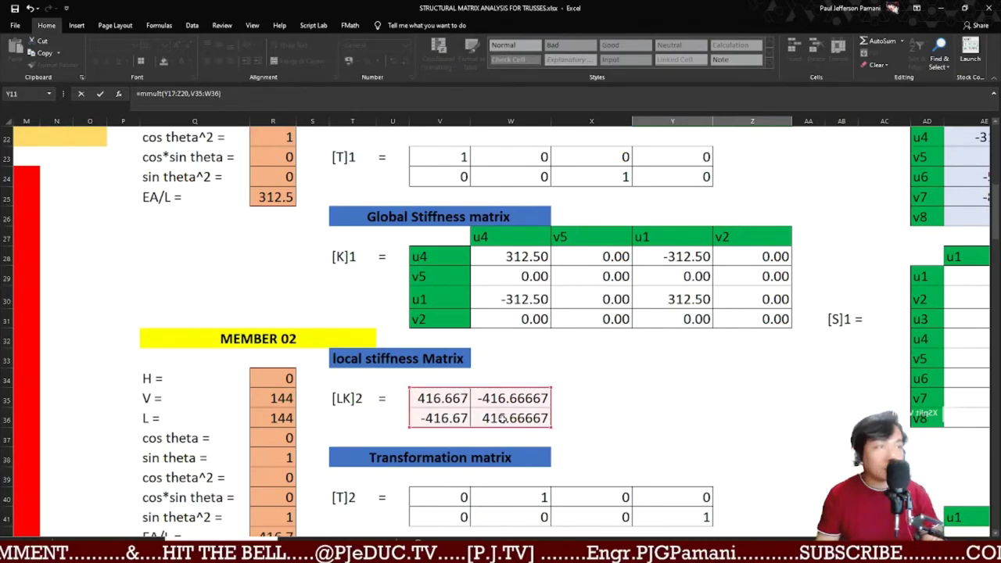
pyautogui.hotkey('ctrl', 'shift', 'Return')
pyautogui.scroll(6, 514, 418)
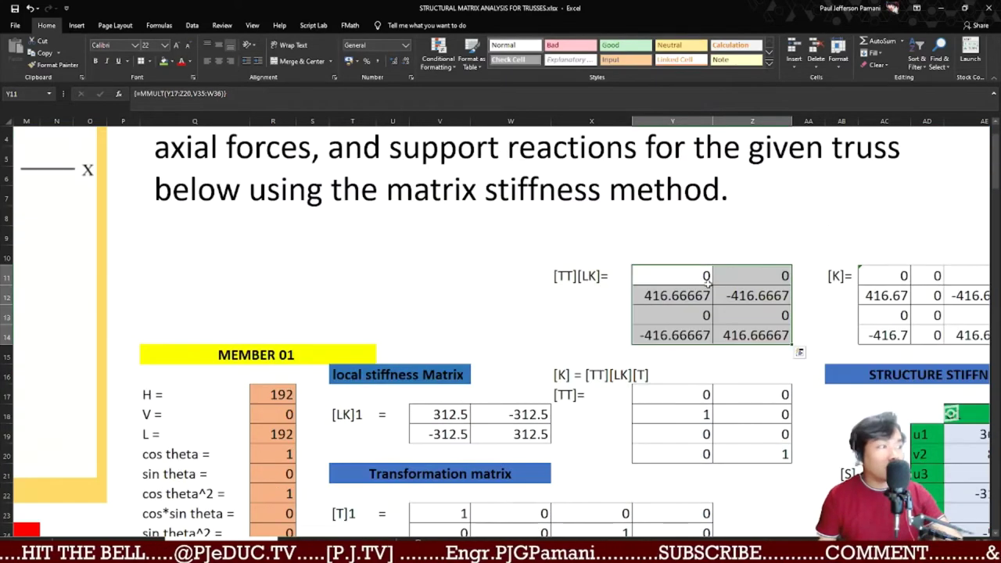
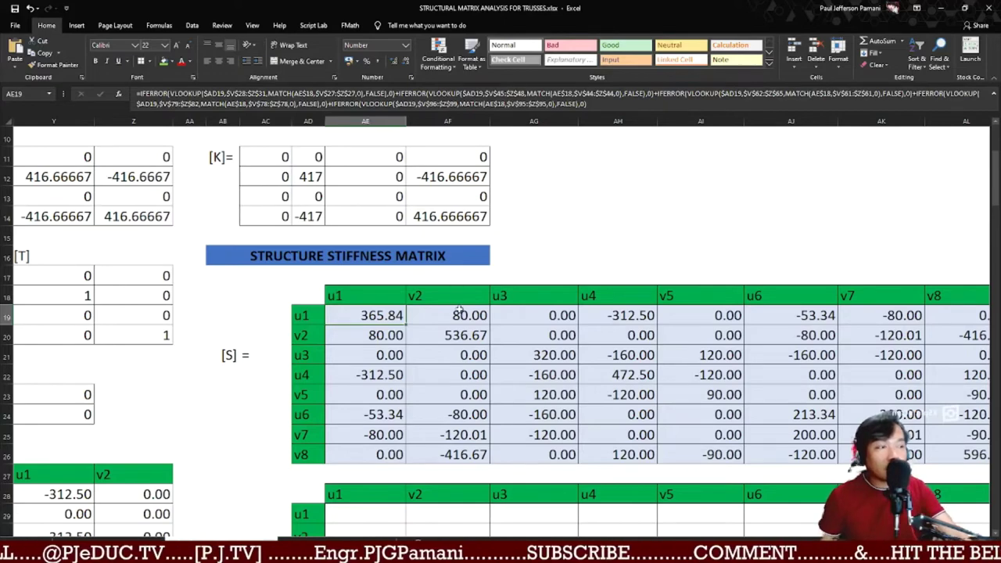
# - Copy the u4–v5 by u4–v5 block W28:X29 of [K]1 into [S]1 at AH32:AI33 as values only
pyautogui.scroll(-3, 463, 301)
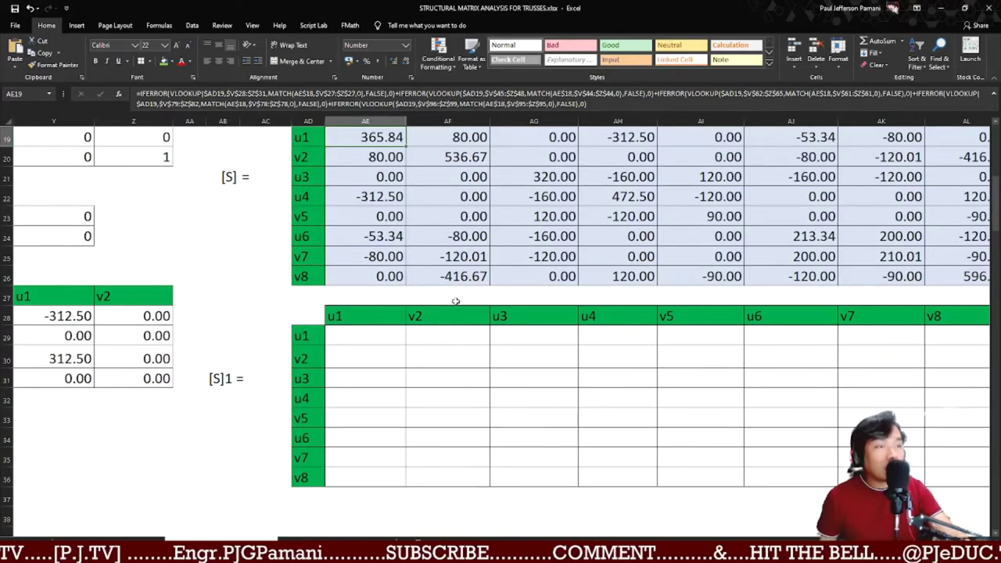
pyautogui.click(396, 338)
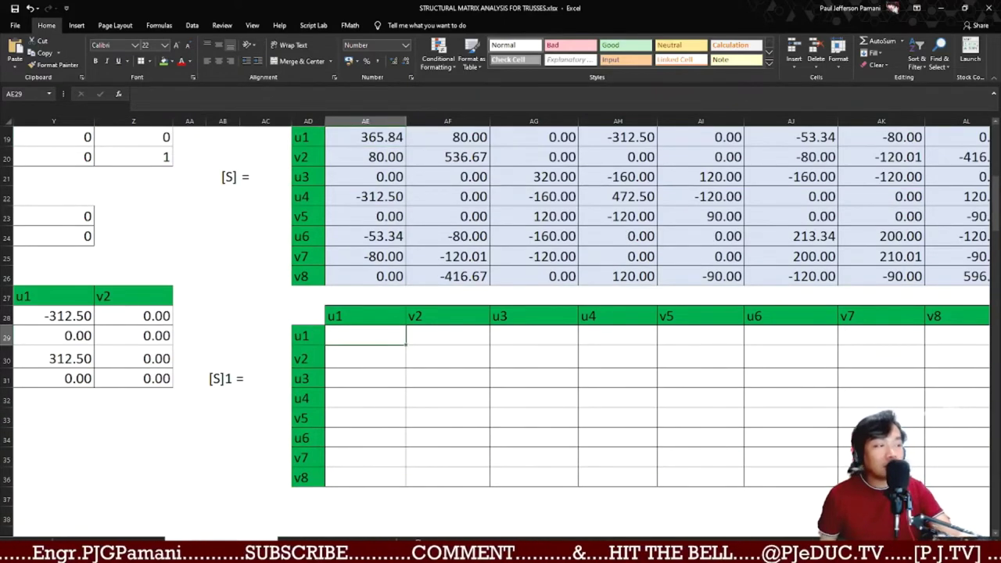
pyautogui.hscroll(3, 501, 305)
pyautogui.hscroll(-6, 501, 305)
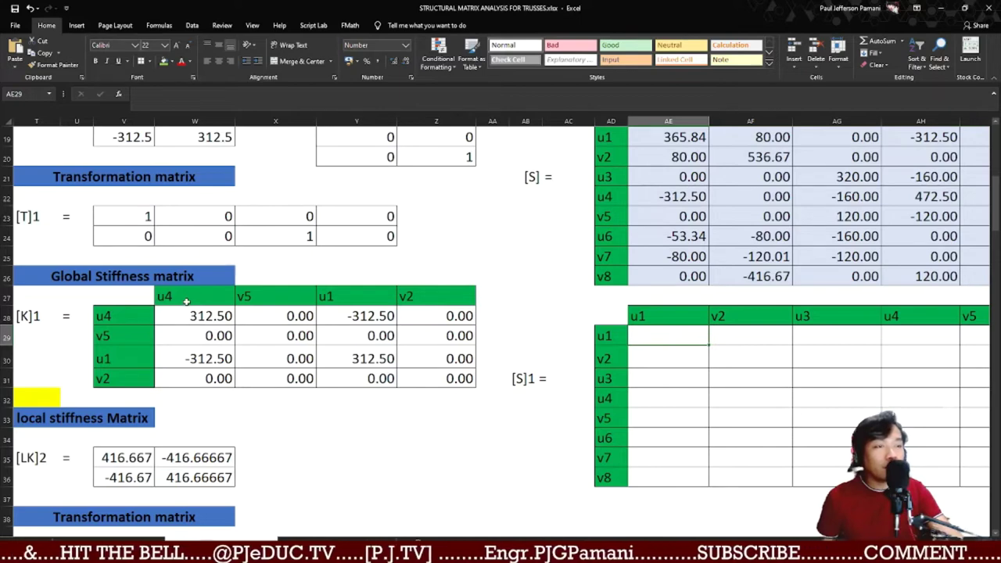
pyautogui.click(216, 316)
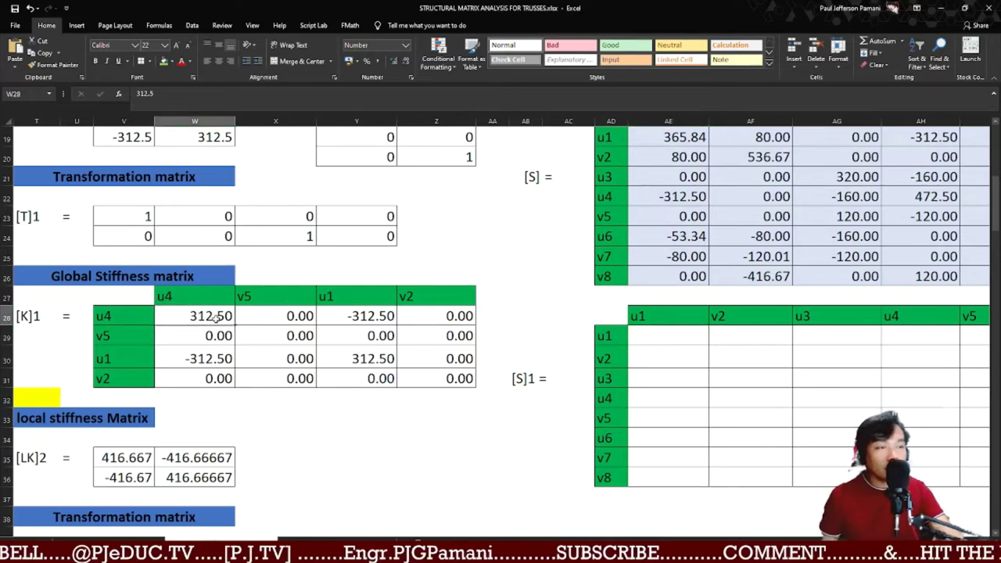
pyautogui.hotkey('shift', 'Right')
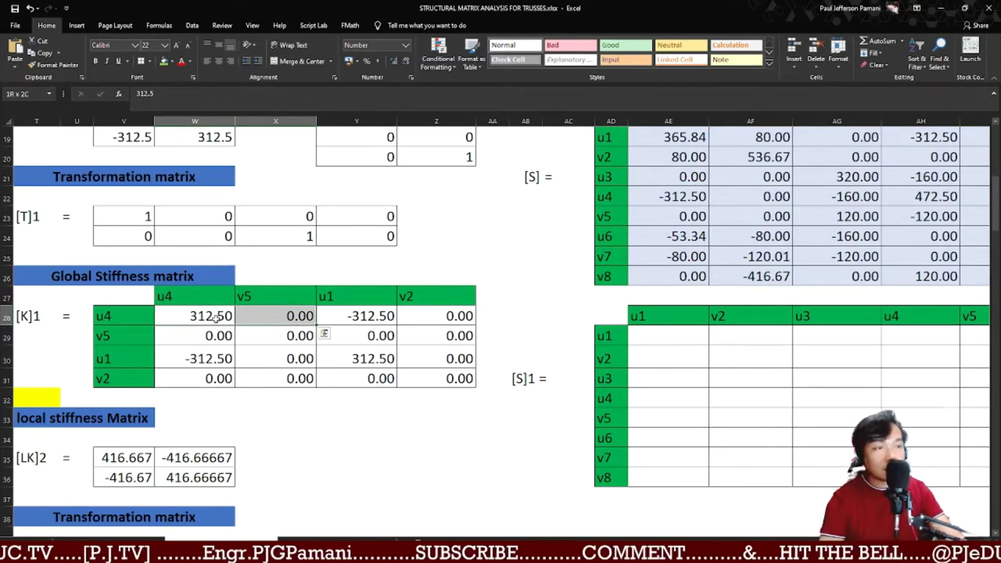
pyautogui.hotkey('shift', 'Down')
pyautogui.hotkey('ctrl', 'c')
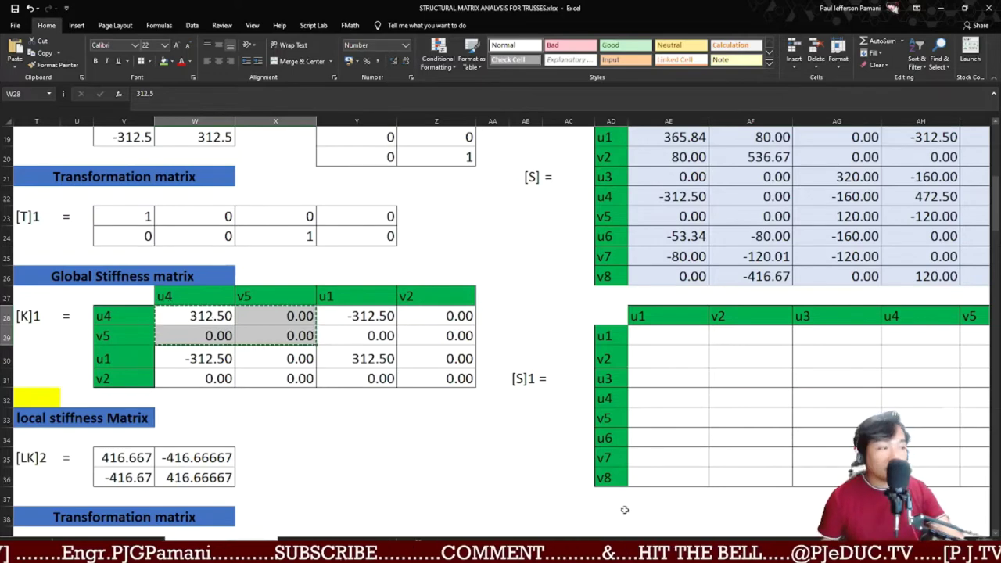
pyautogui.moveTo(731, 541); pyautogui.dragTo(813, 541)
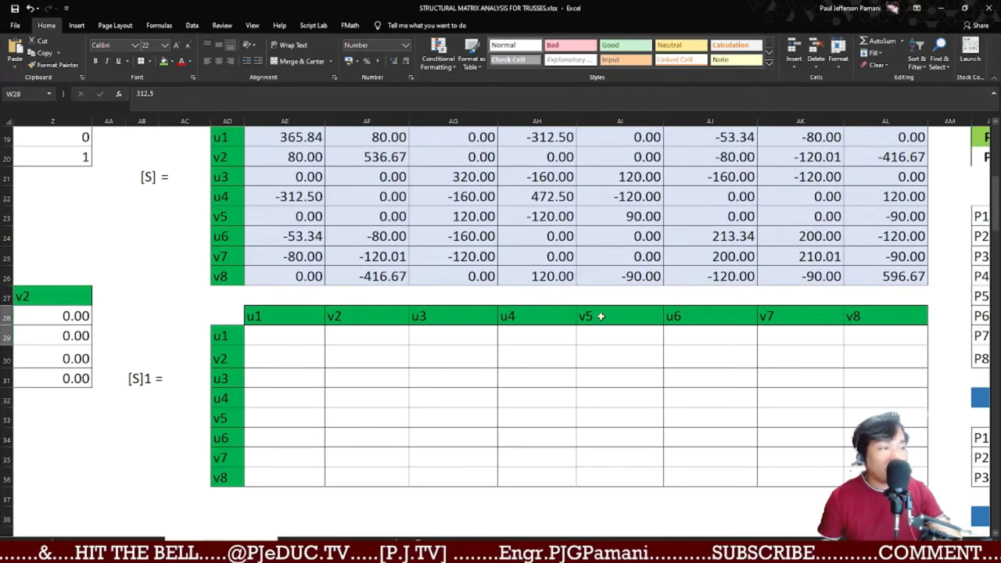
pyautogui.click(545, 395)
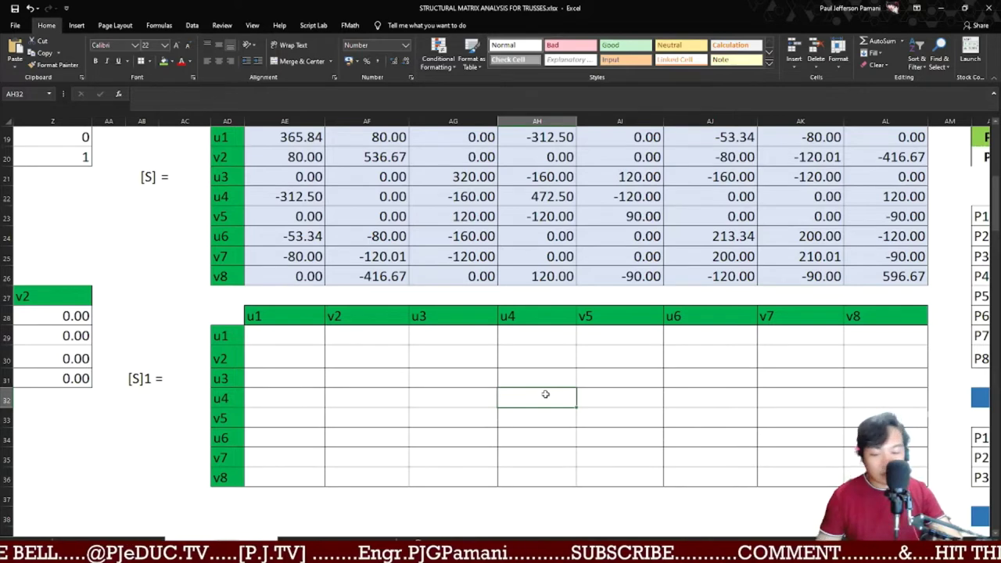
pyautogui.rightClick(545, 395)
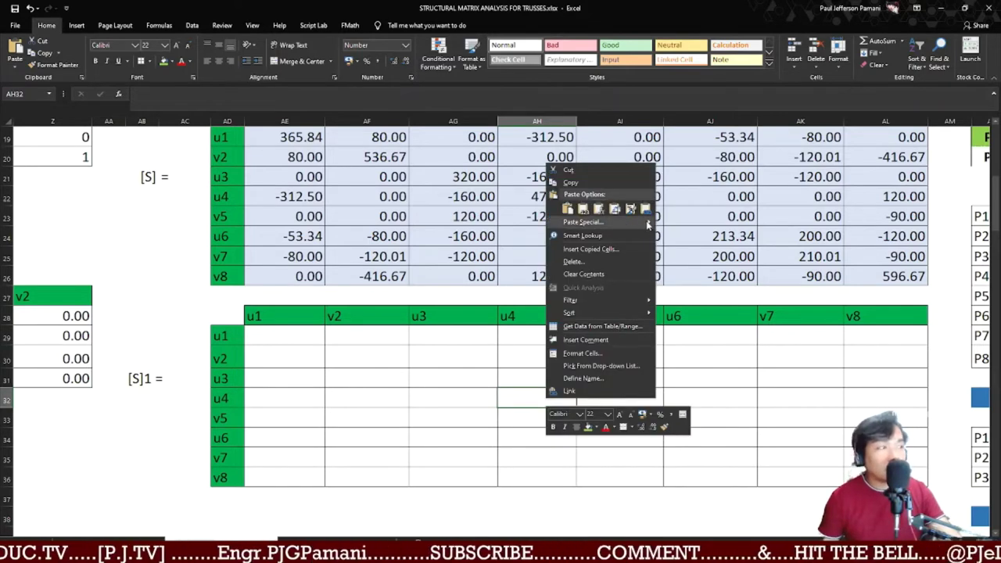
pyautogui.click(662, 279)
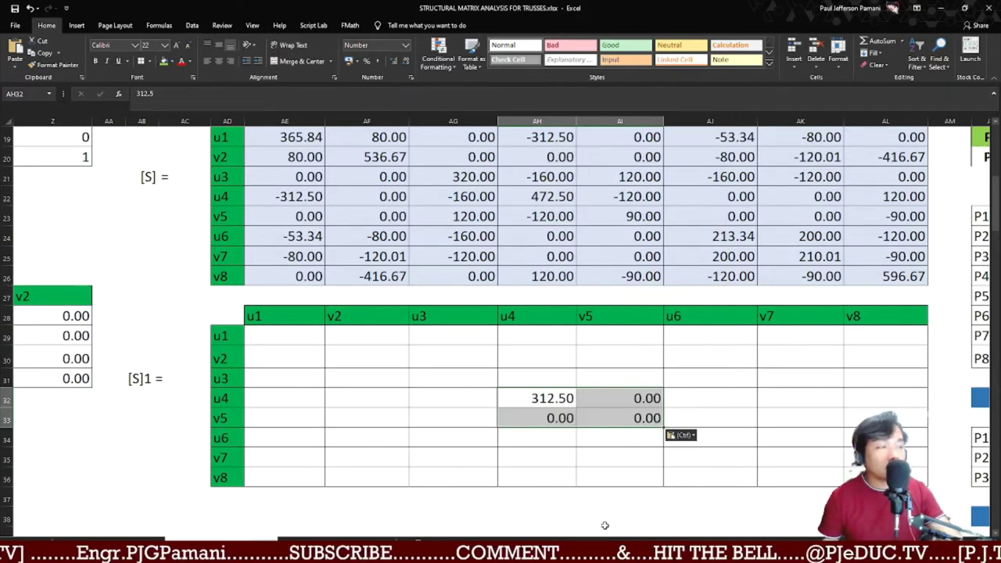
# - Copy the u1–v2 rows by u4–v5 columns block W30:X31 of [K]1 into [S]1 at AH29:AI30 as values only
pyautogui.hscroll(-4, 57, 436)
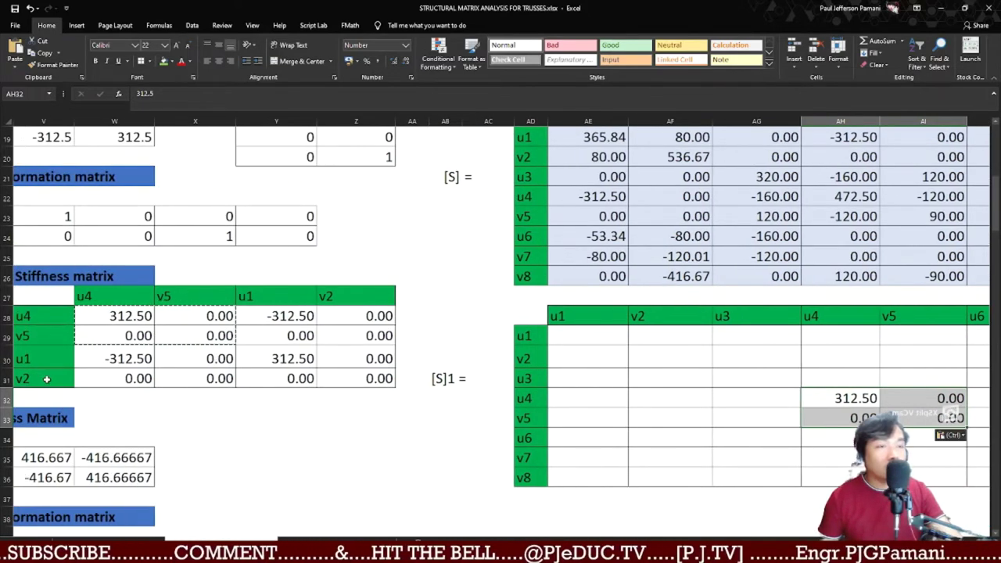
pyautogui.click(128, 358)
pyautogui.hotkey('shift', 'Right')
pyautogui.hotkey('shift', 'Down')
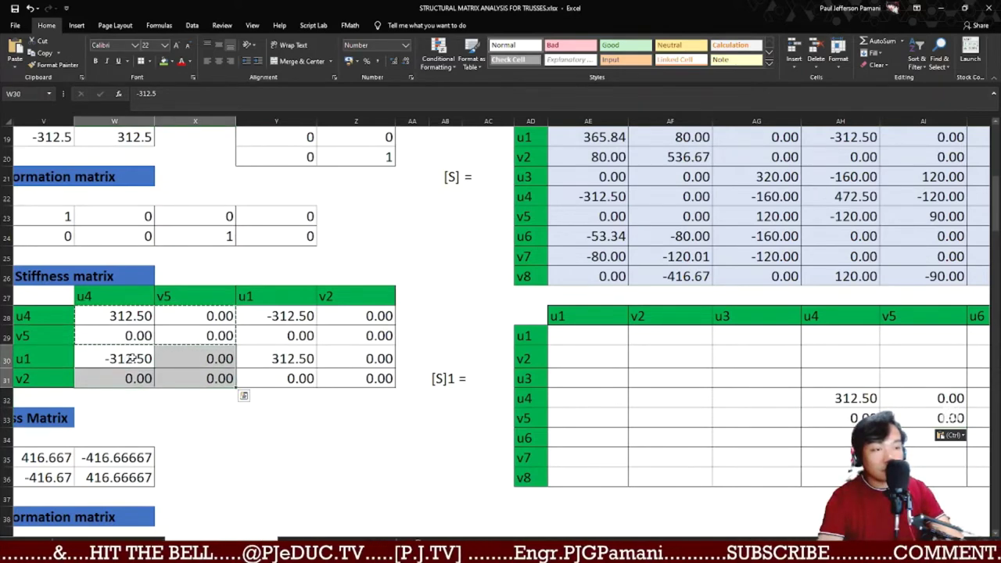
pyautogui.hotkey('ctrl', 'c')
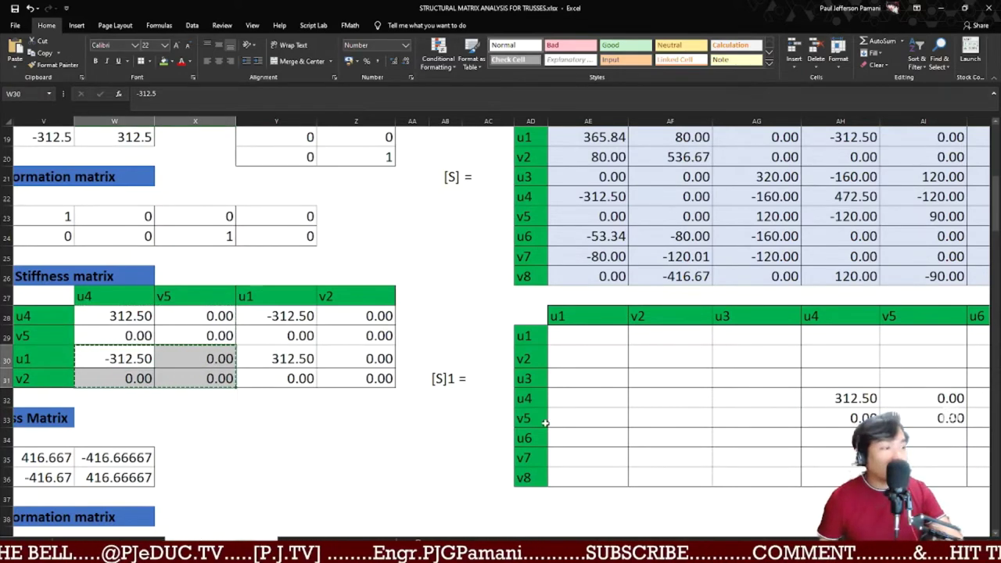
pyautogui.click(852, 341)
pyautogui.hotkey('ctrl', 'v')
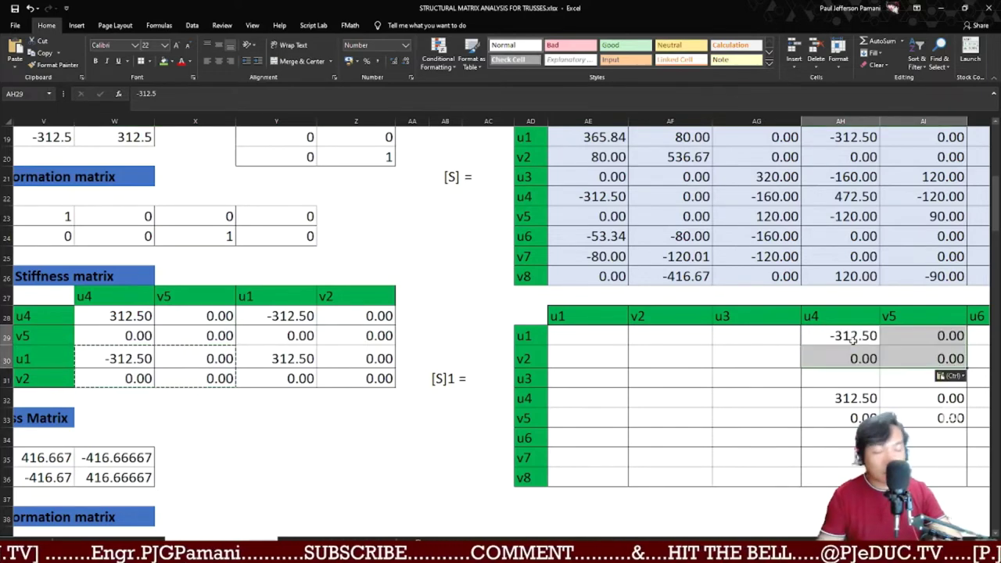
pyautogui.hotkey('ctrl', 'z')
pyautogui.rightClick(853, 342)
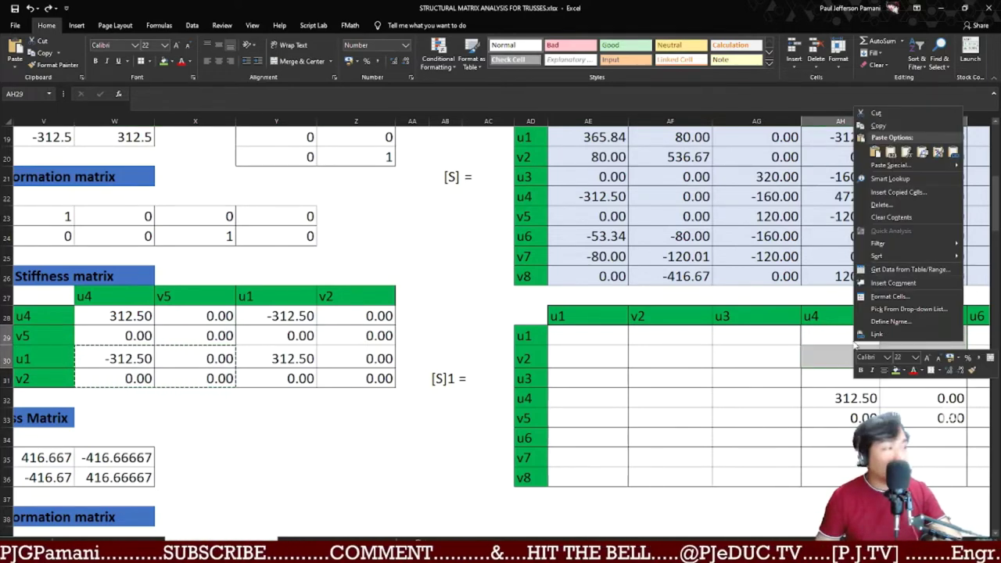
pyautogui.moveTo(955, 169)
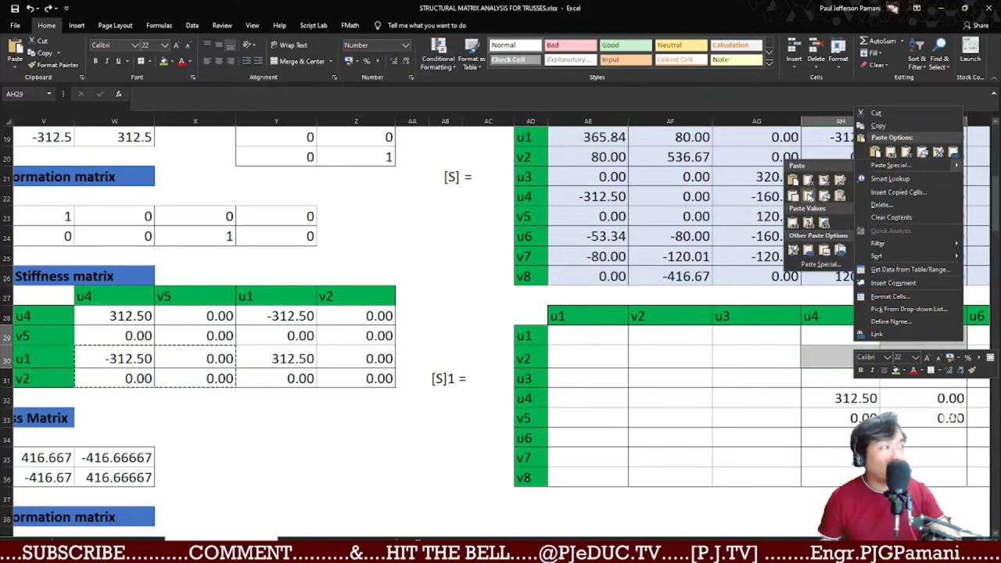
pyautogui.click(794, 223)
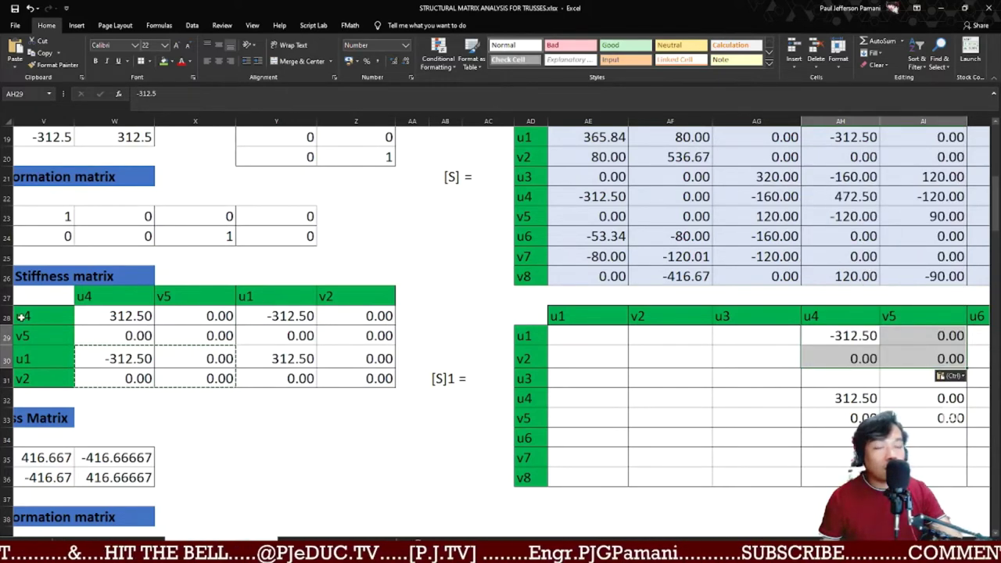
# - Copy the u4–v5 rows by u1–v2 columns block Y28:Z29 of [K]1 into [S]1 at AE32:AF33 as values only
pyautogui.click(279, 315)
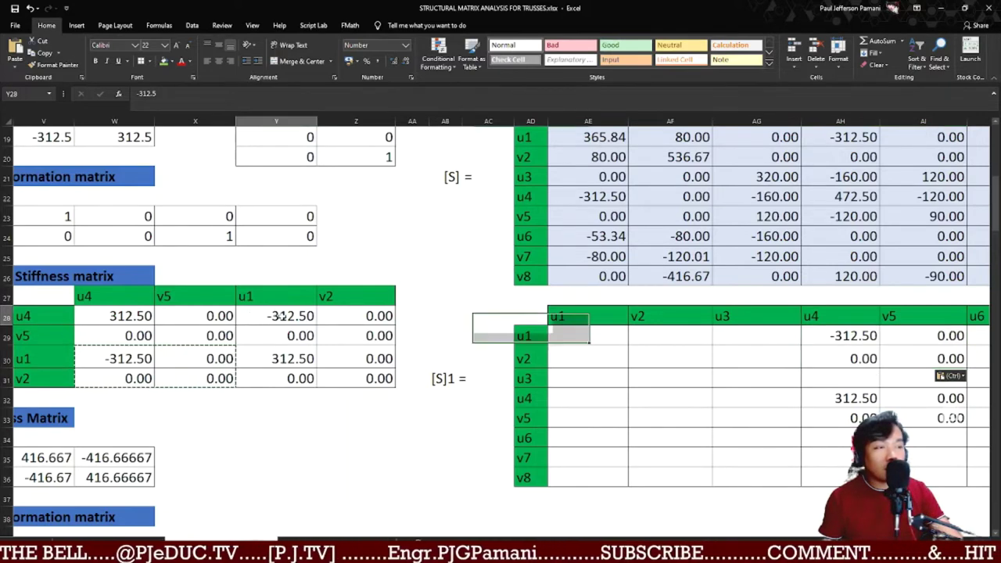
pyautogui.moveTo(283, 315); pyautogui.dragTo(361, 336)
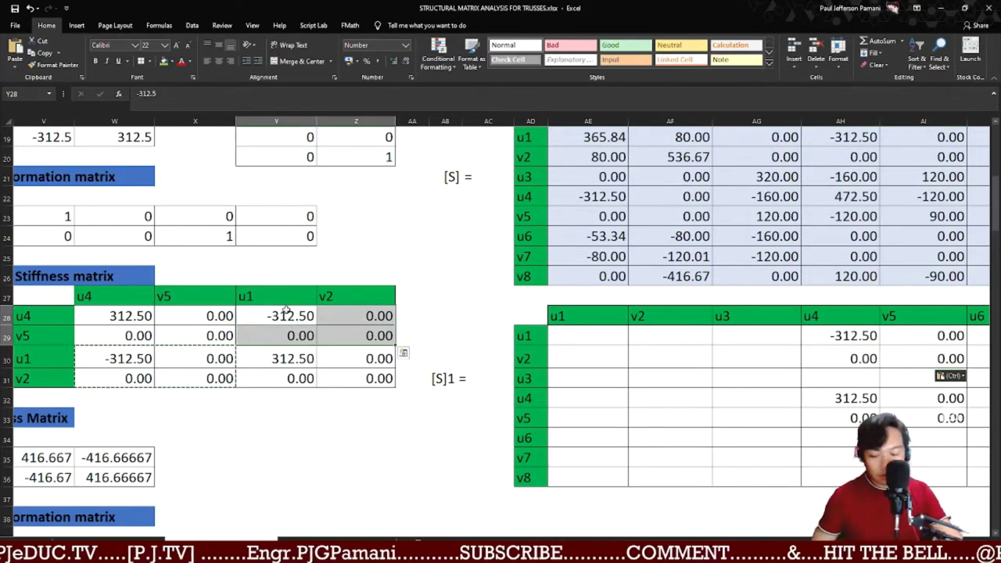
pyautogui.hotkey('ctrl', 'c')
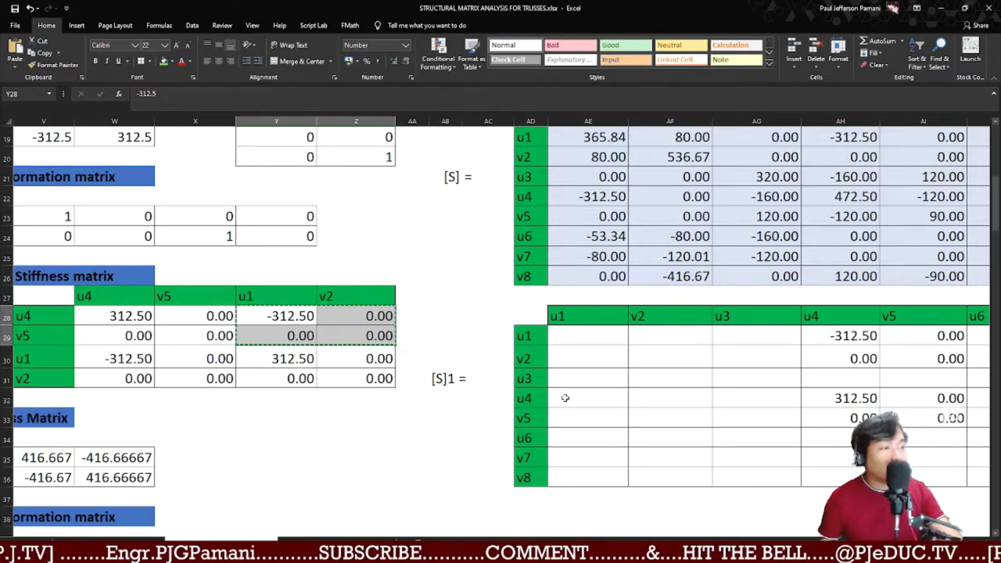
pyautogui.click(615, 396)
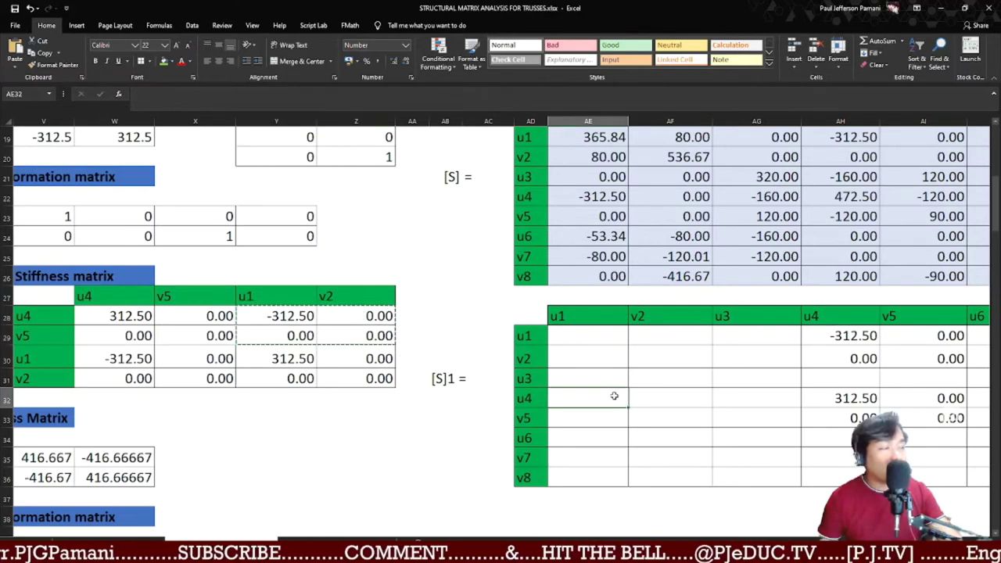
pyautogui.rightClick(614, 397)
pyautogui.moveTo(714, 220)
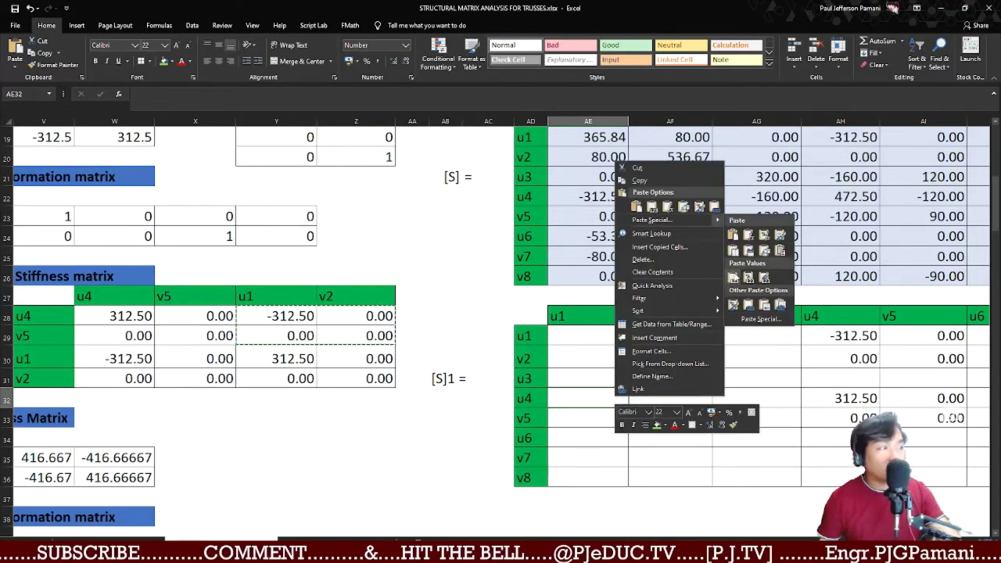
pyautogui.click(733, 275)
# - Copy the u1–v2 by u1–v2 block Y30:Z31 of [K]1 into [S]1 at AE29:AF30 as values only
pyautogui.click(293, 360)
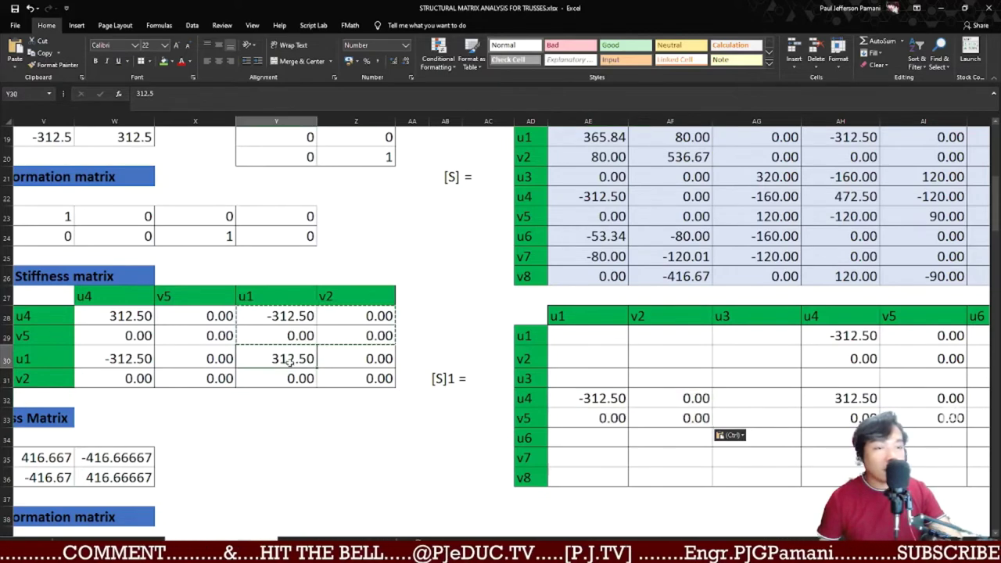
pyautogui.hotkey('shift', 'Right')
pyautogui.hotkey('shift', 'Down')
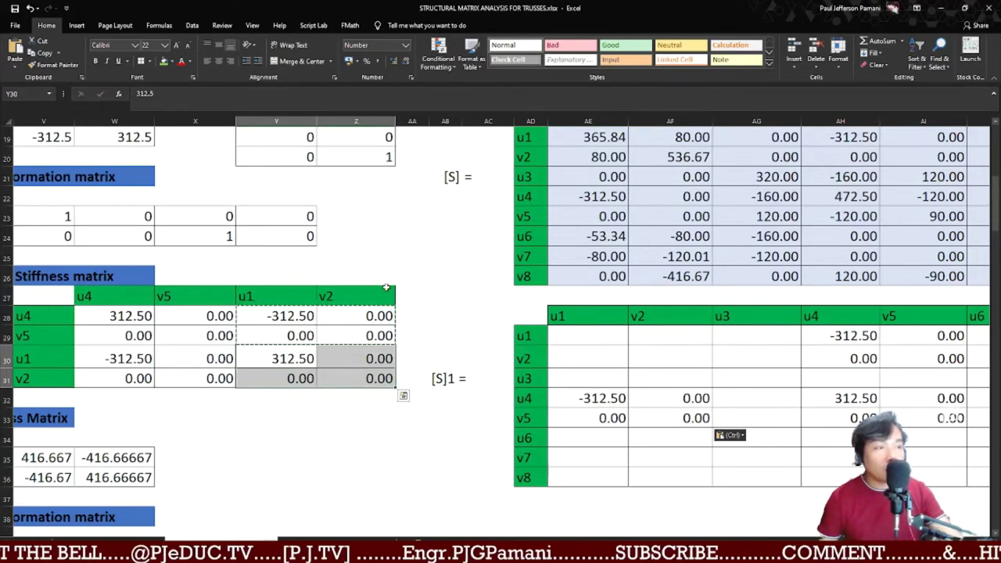
pyautogui.hotkey('ctrl', 'c')
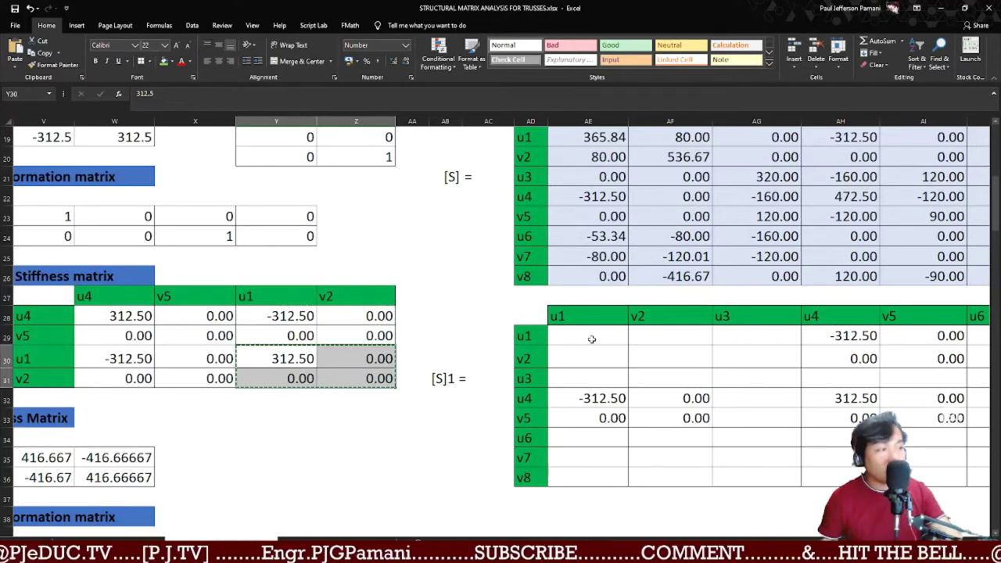
pyautogui.click(592, 338)
pyautogui.rightClick(591, 339)
pyautogui.moveTo(673, 163)
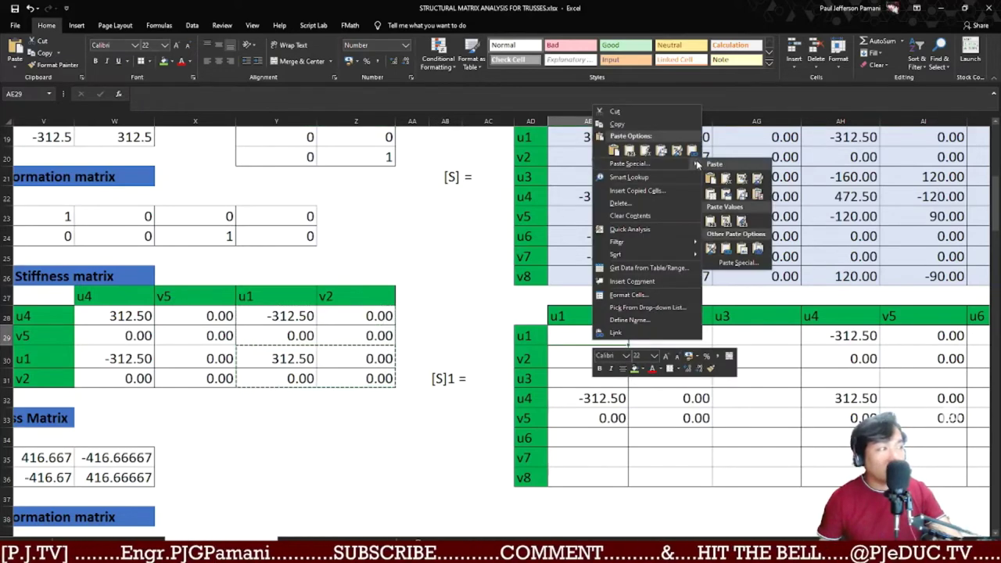
pyautogui.click(712, 221)
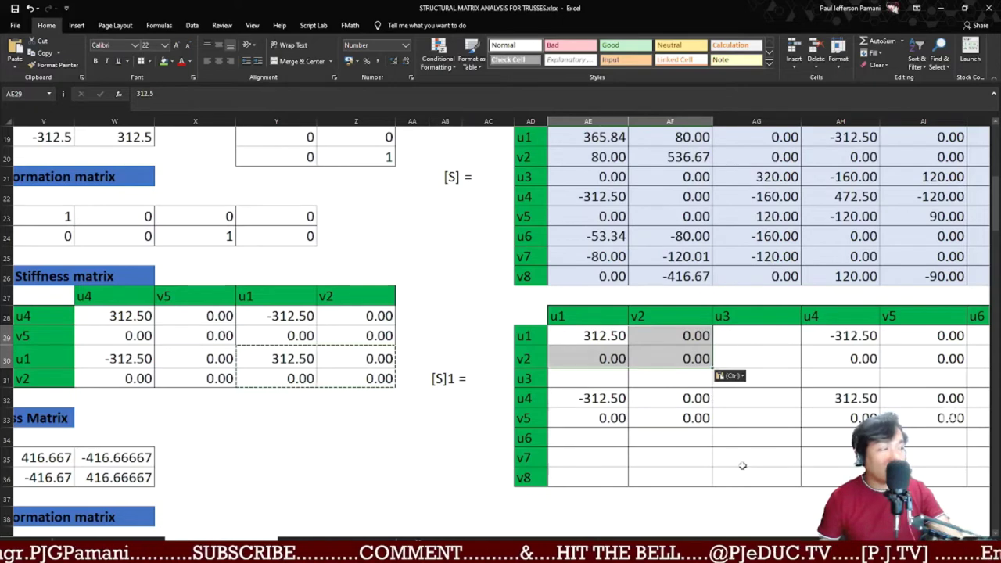
# - Fill the empty u3 column and the u6, v7 and v8 rows of [S]1 with red zeros
pyautogui.hscroll(5, 952, 419)
pyautogui.hscroll(-1, 434, 332)
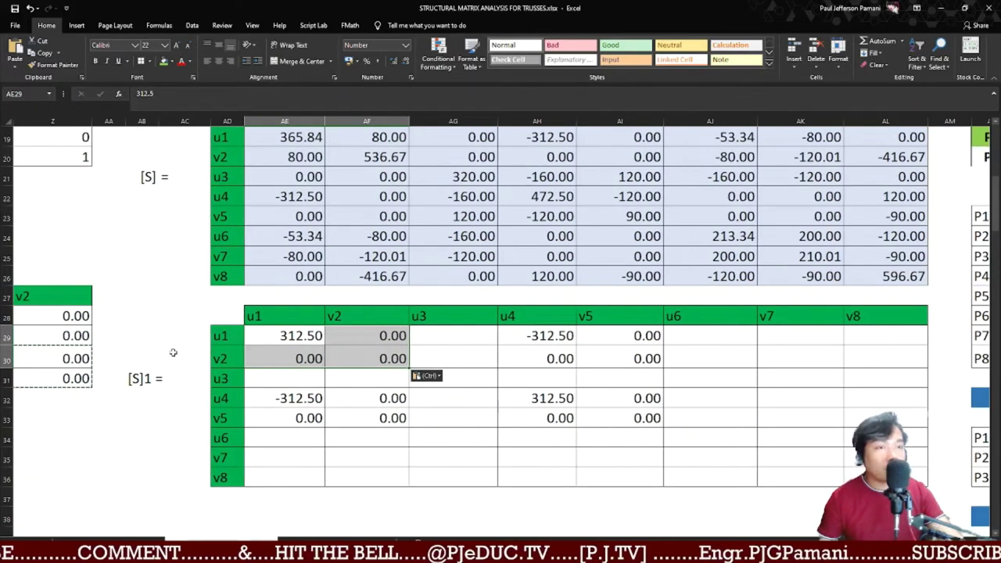
pyautogui.click(491, 353)
pyautogui.moveTo(464, 333); pyautogui.dragTo(265, 468)
pyautogui.click(439, 485)
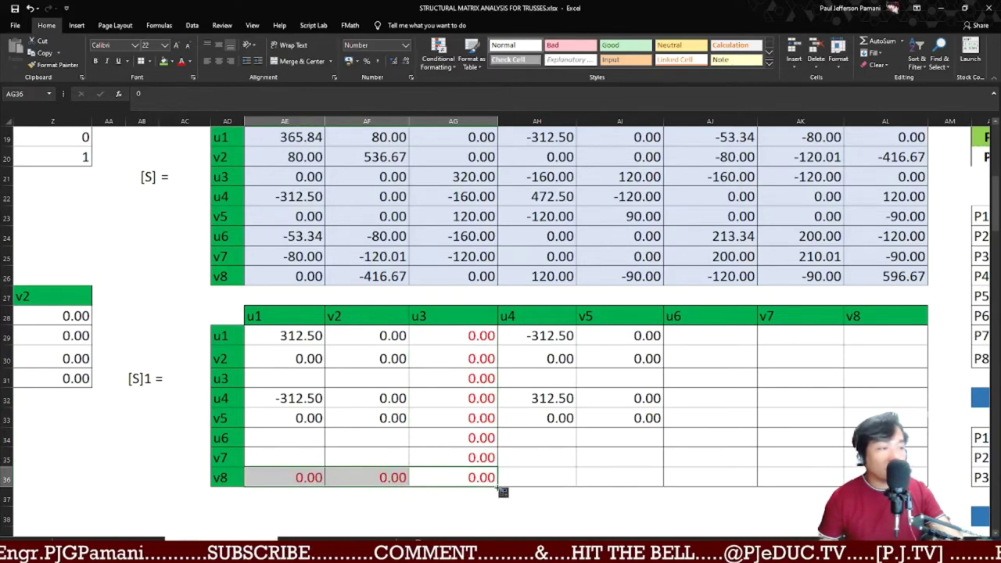
pyautogui.moveTo(497, 486); pyautogui.dragTo(502, 438)
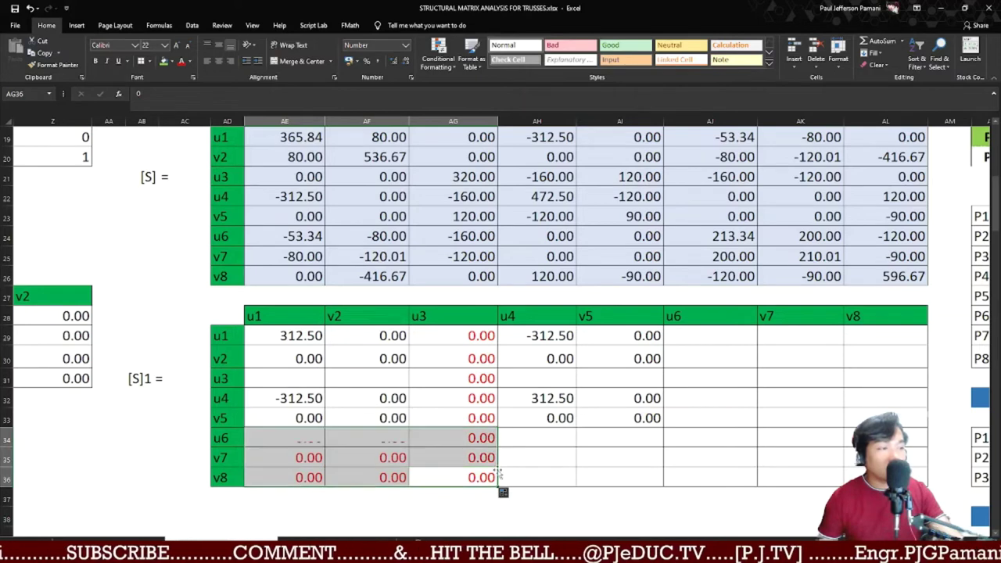
pyautogui.moveTo(497, 483); pyautogui.dragTo(899, 479)
# - Fill the remaining empty cells of [S]1 in the u6 to v8 columns and the u3 row with red zeros
pyautogui.click(727, 437)
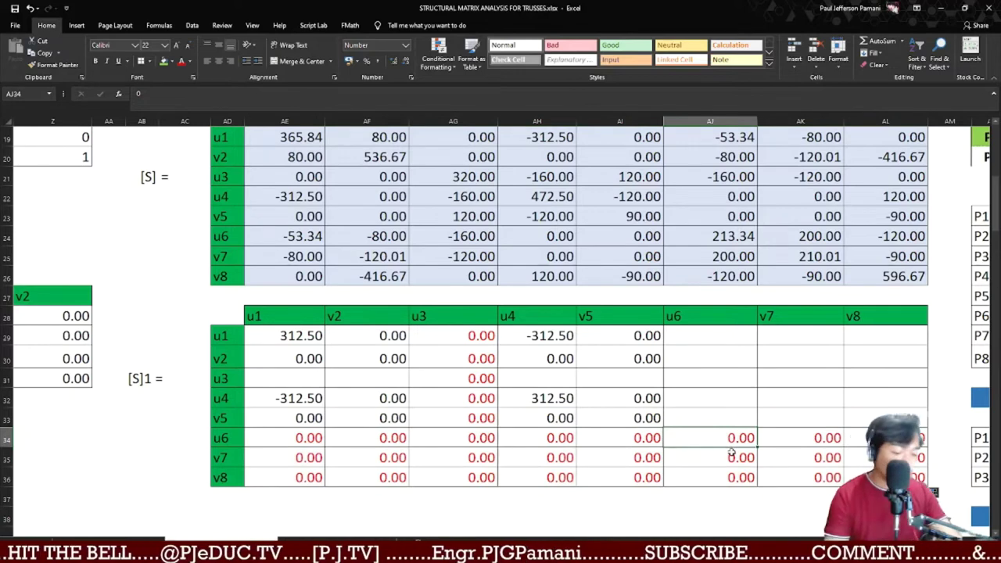
pyautogui.moveTo(731, 451); pyautogui.dragTo(915, 336)
pyautogui.click(454, 378)
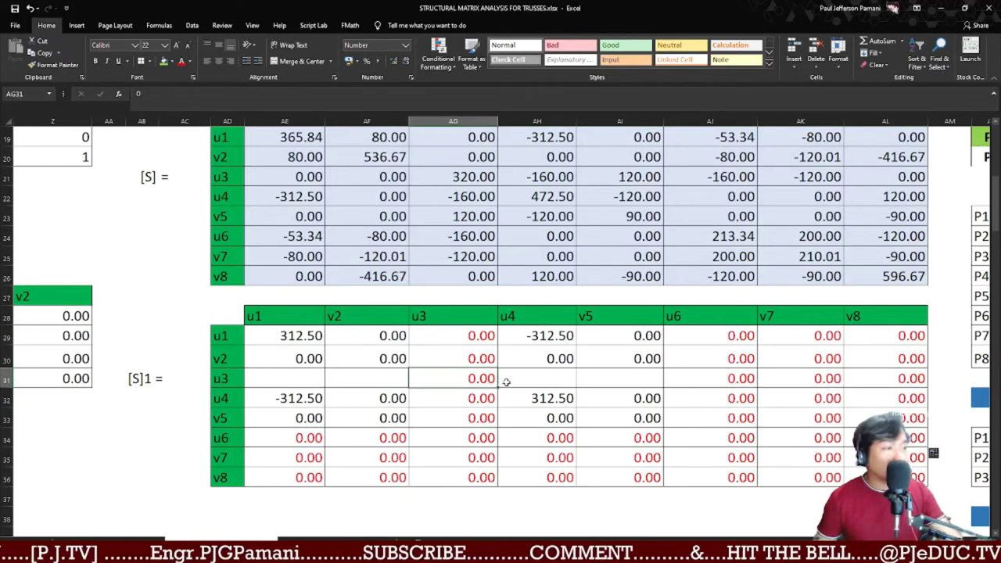
pyautogui.moveTo(499, 386); pyautogui.dragTo(648, 397)
pyautogui.click(492, 387)
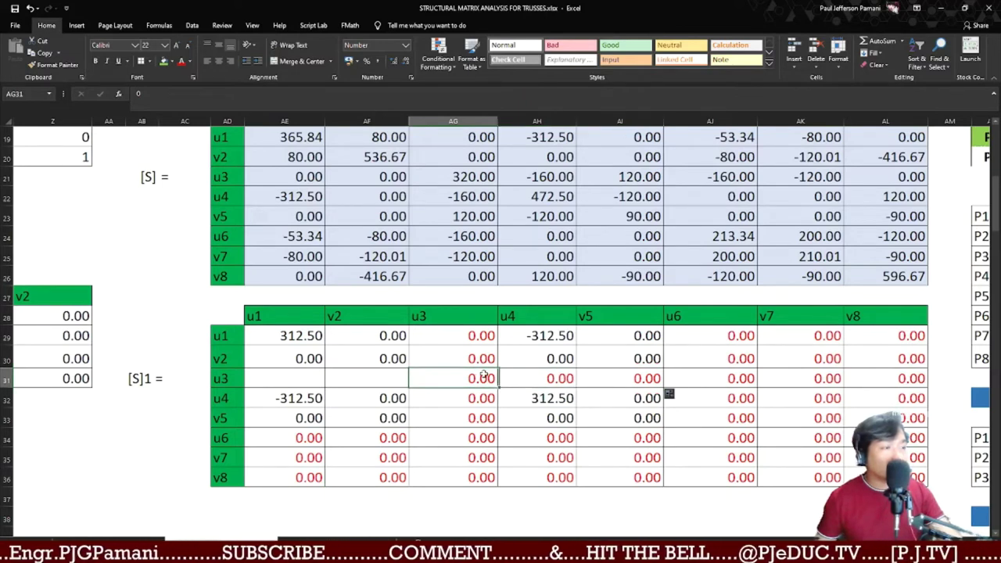
pyautogui.moveTo(499, 386); pyautogui.dragTo(268, 374)
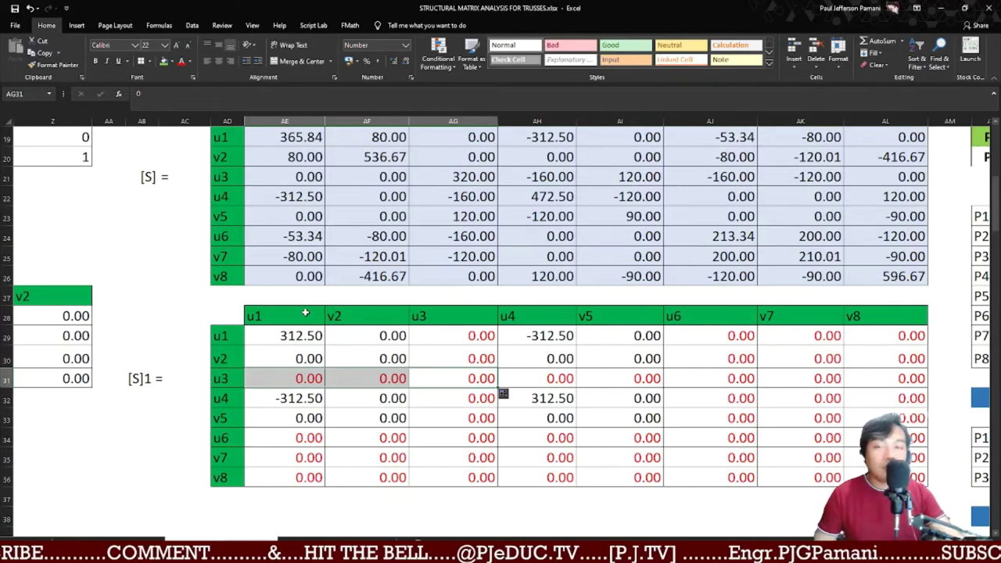
pyautogui.scroll(-2, 343, 349)
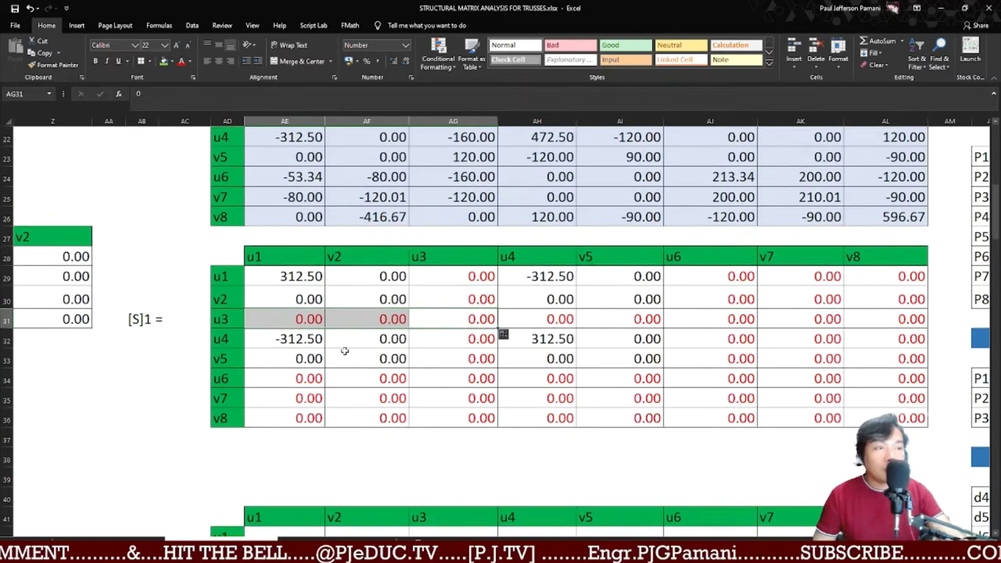
# - Examine the blank [S]2 to [S]5 matrices and their u1 row cells alongside [S]1 and the structure stiffness matrix [S]
pyautogui.scroll(-3, 341, 349)
pyautogui.click(279, 312)
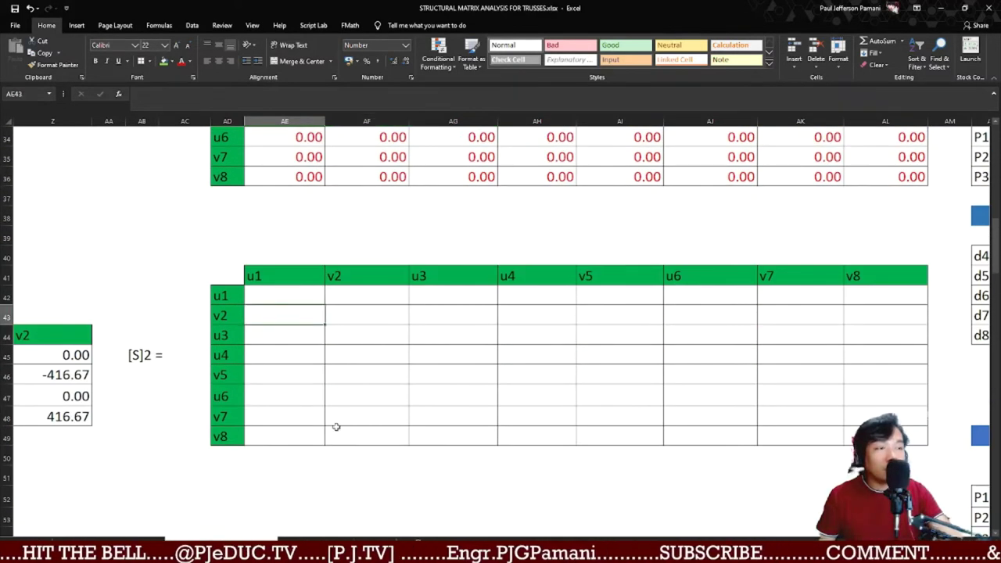
pyautogui.scroll(-4, 335, 424)
pyautogui.scroll(-3, 332, 414)
pyautogui.click(281, 270)
pyautogui.scroll(-6, 281, 266)
pyautogui.click(295, 395)
pyautogui.scroll(-3, 305, 433)
pyautogui.click(289, 480)
pyautogui.scroll(12, 301, 517)
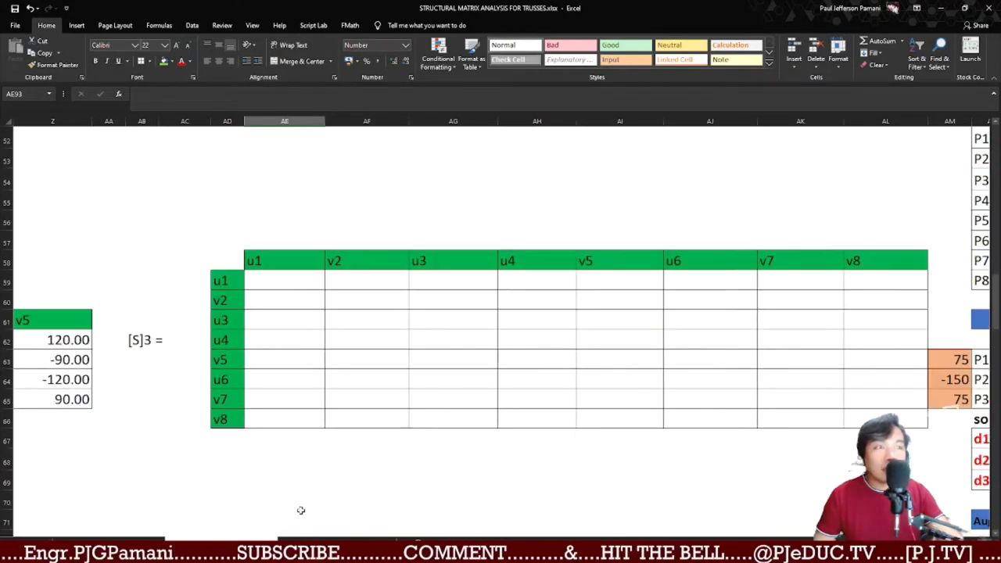
pyautogui.scroll(7, 298, 476)
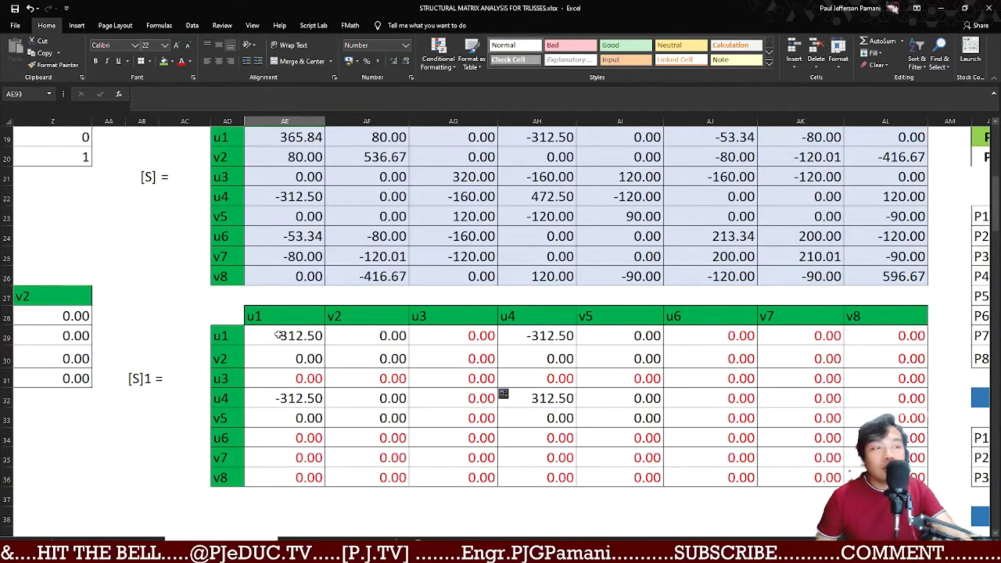
pyautogui.scroll(1, 283, 344)
pyautogui.scroll(-2, 287, 360)
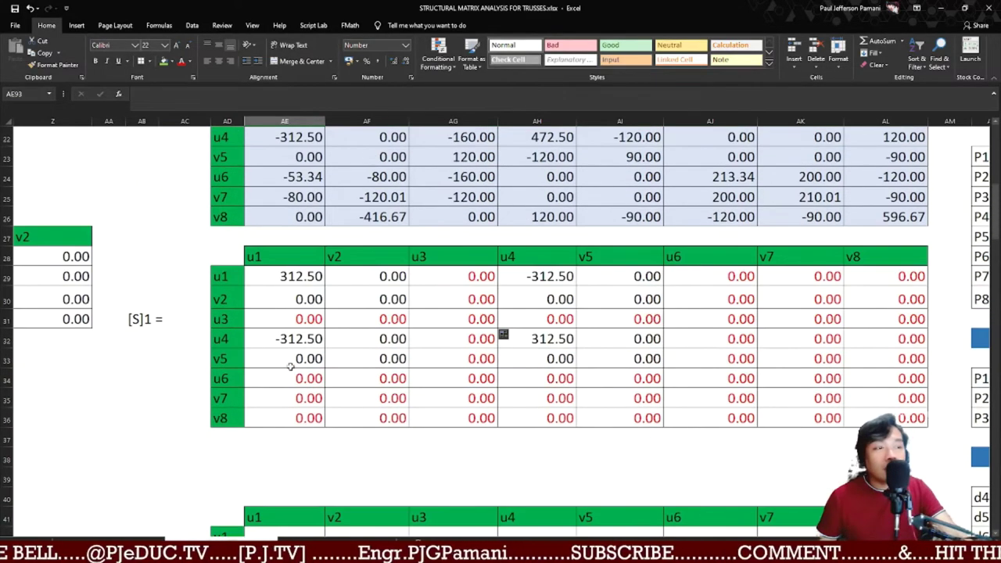
# - Enter =SUM(AE29,AE42,AE59,AE77,AE93) in AE37 to add the u1–u1 terms of all five expanded member matrices
pyautogui.click(301, 446)
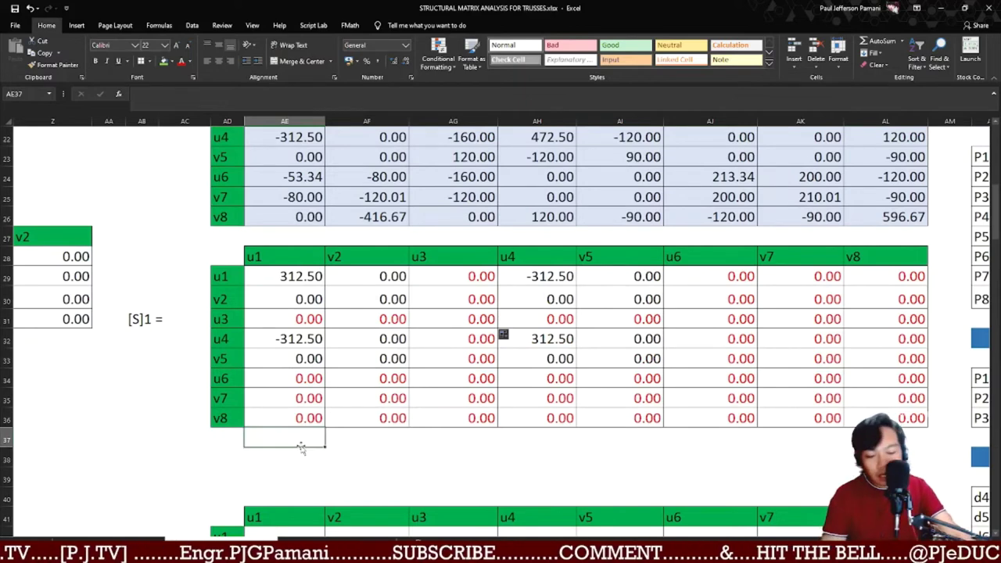
pyautogui.write('=su')
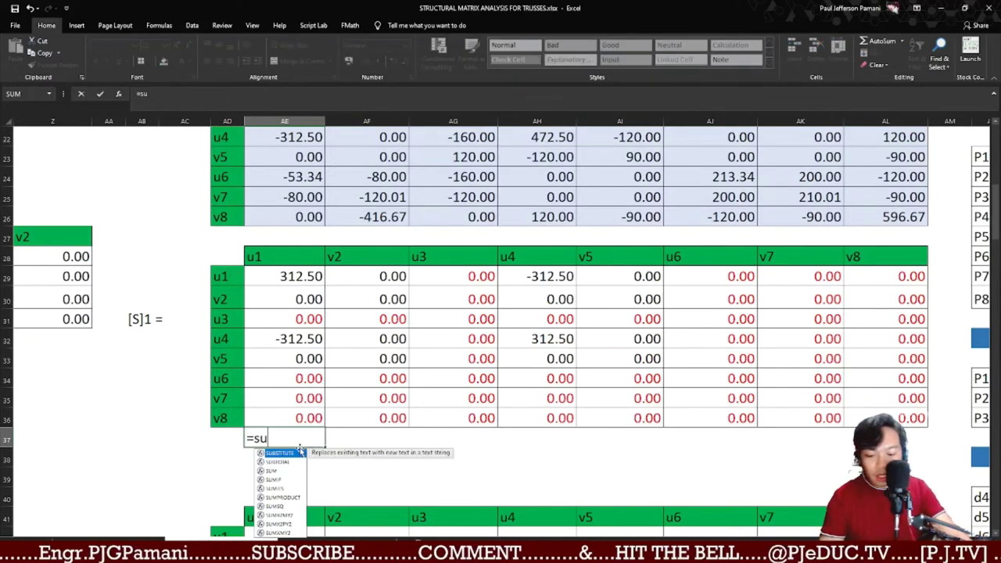
pyautogui.write('m(')
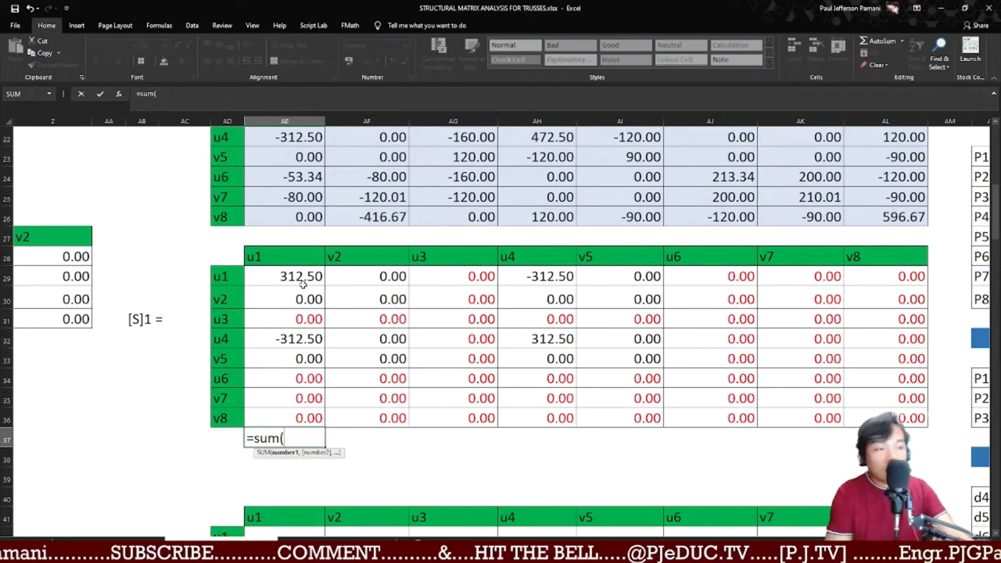
pyautogui.click(301, 280)
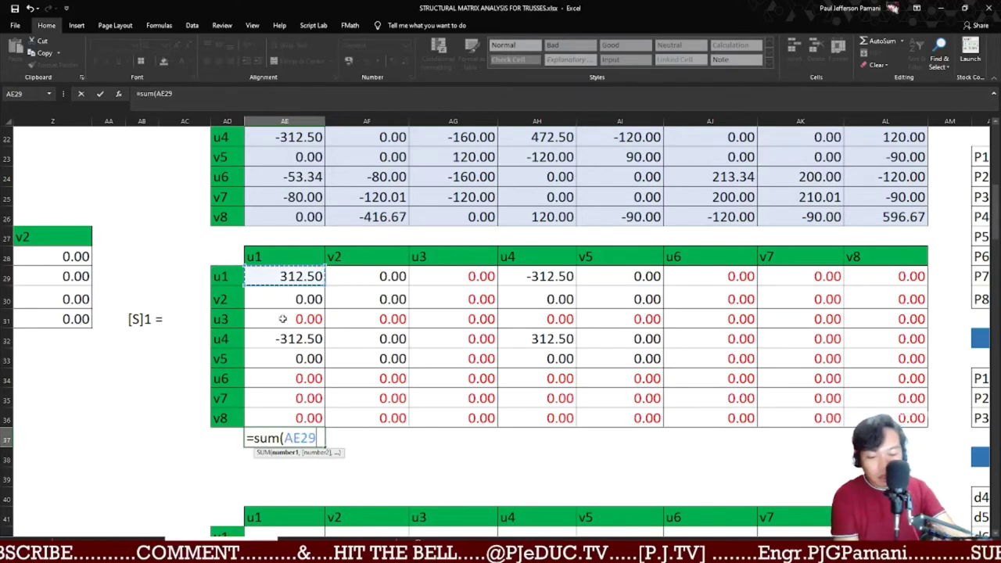
pyautogui.write(',')
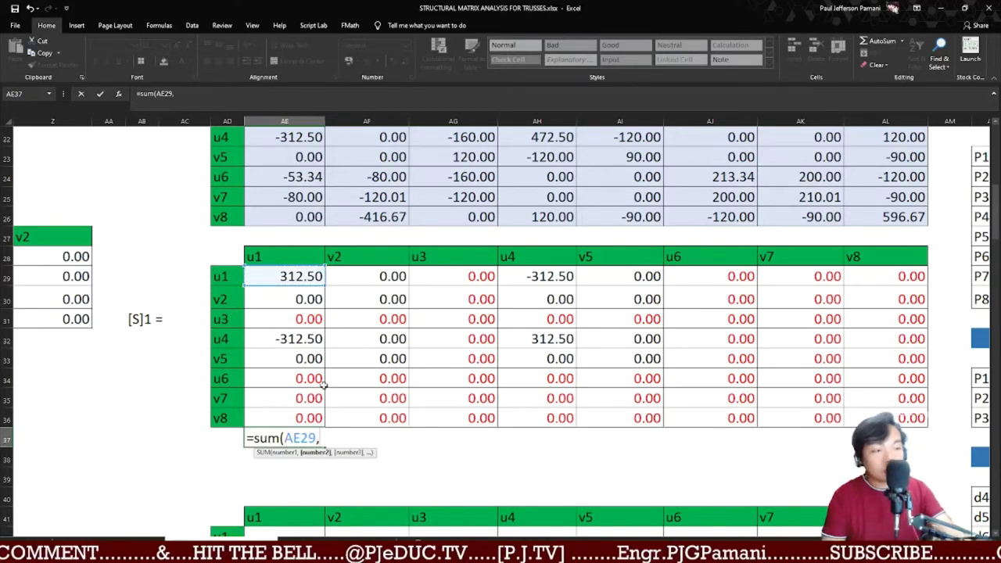
pyautogui.scroll(-2, 307, 391)
pyautogui.click(304, 415)
pyautogui.write(',')
pyautogui.scroll(-4, 305, 418)
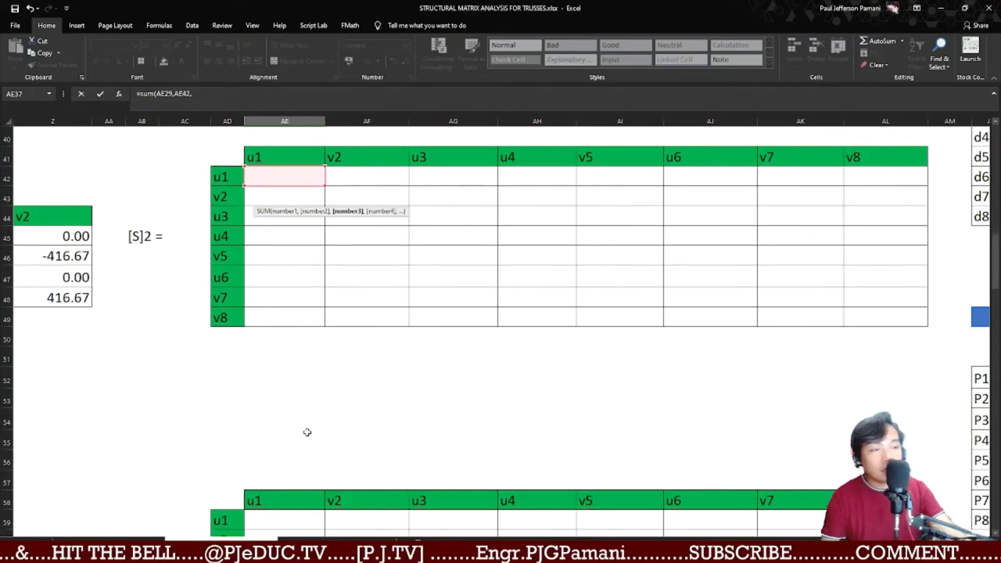
pyautogui.scroll(-3, 305, 438)
pyautogui.click(290, 342)
pyautogui.write(',')
pyautogui.scroll(-1, 282, 399)
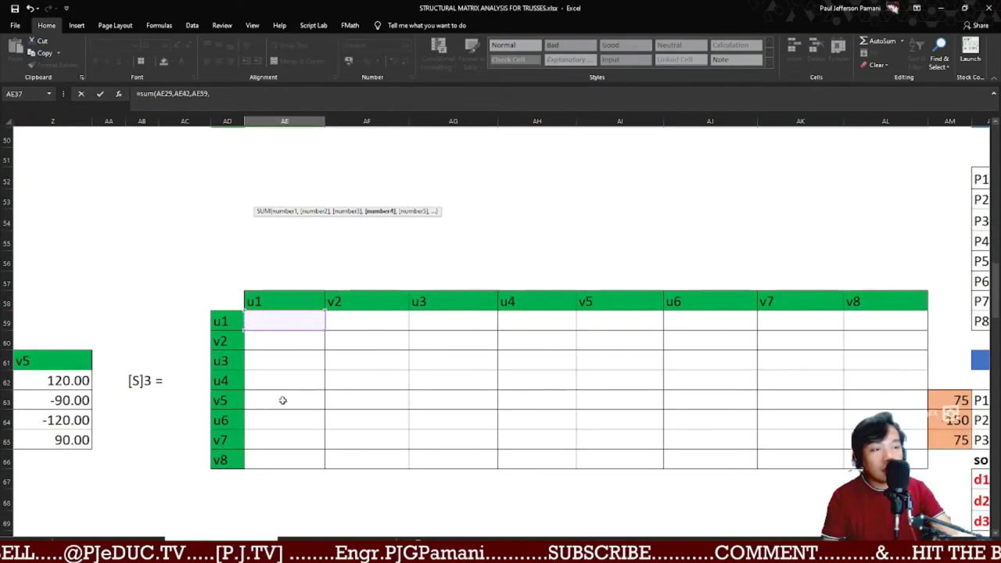
pyautogui.scroll(-6, 284, 422)
pyautogui.click(301, 283)
pyautogui.scroll(-4, 297, 336)
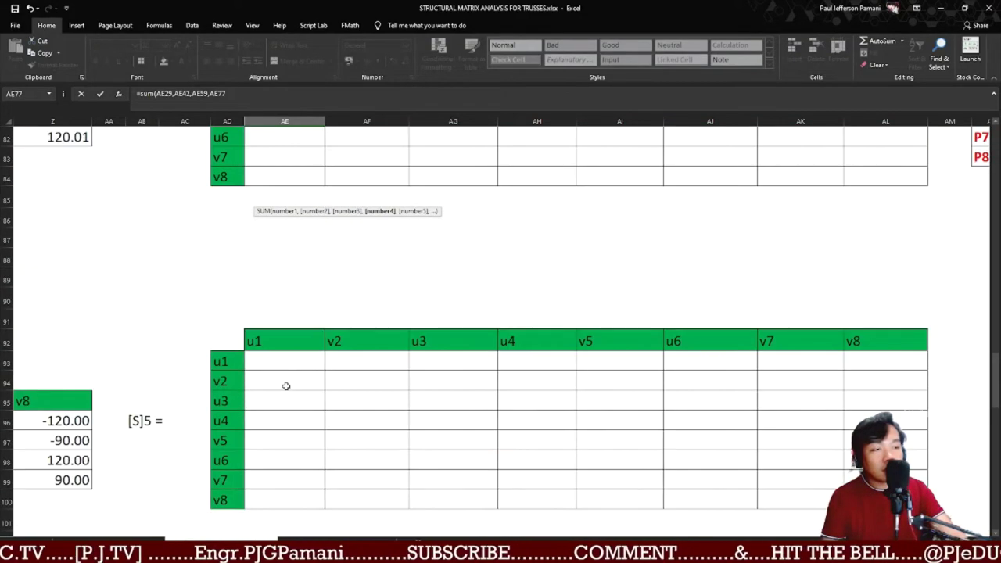
pyautogui.write(',')
pyautogui.click(287, 358)
pyautogui.scroll(16, 379, 400)
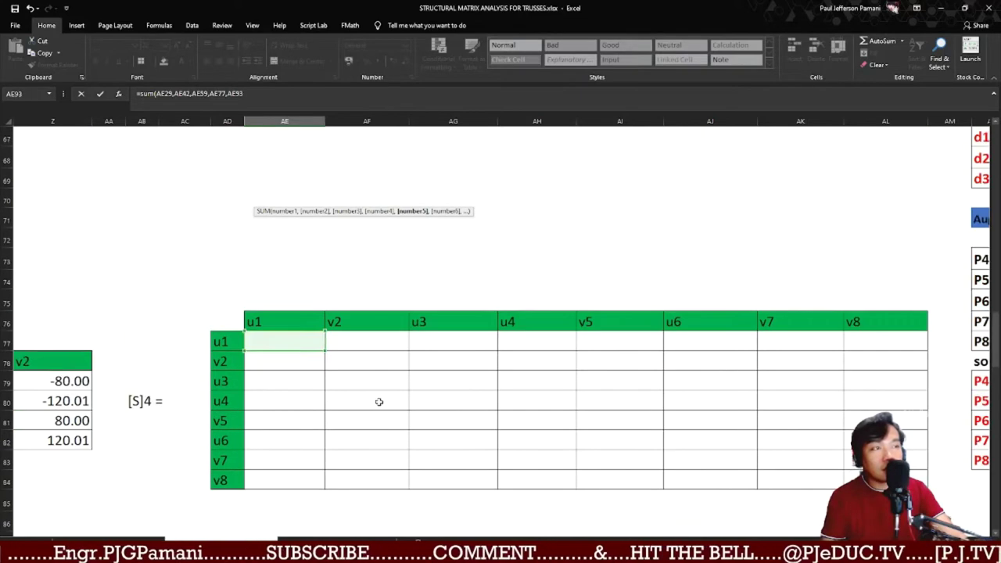
pyautogui.scroll(2, 378, 401)
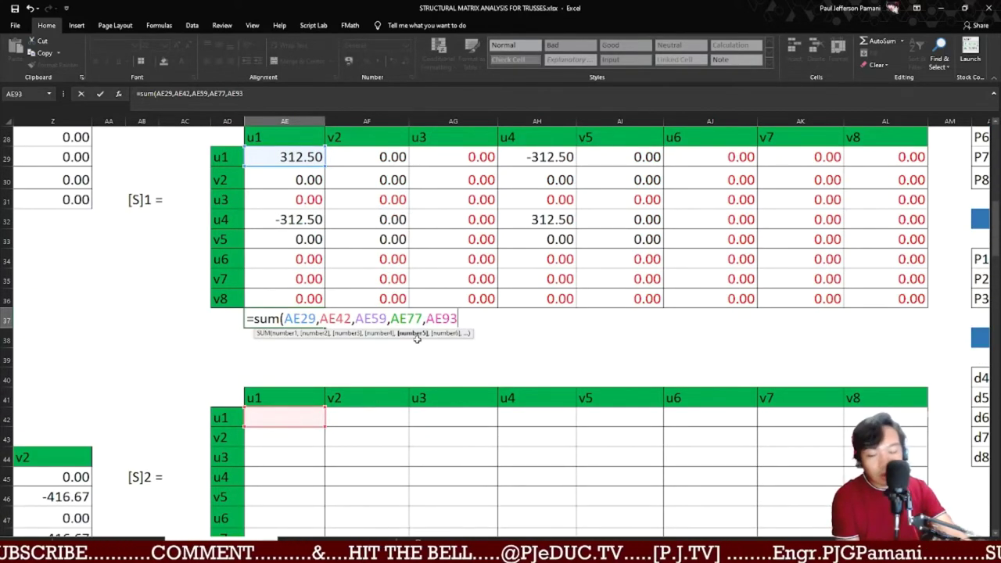
pyautogui.write(')')
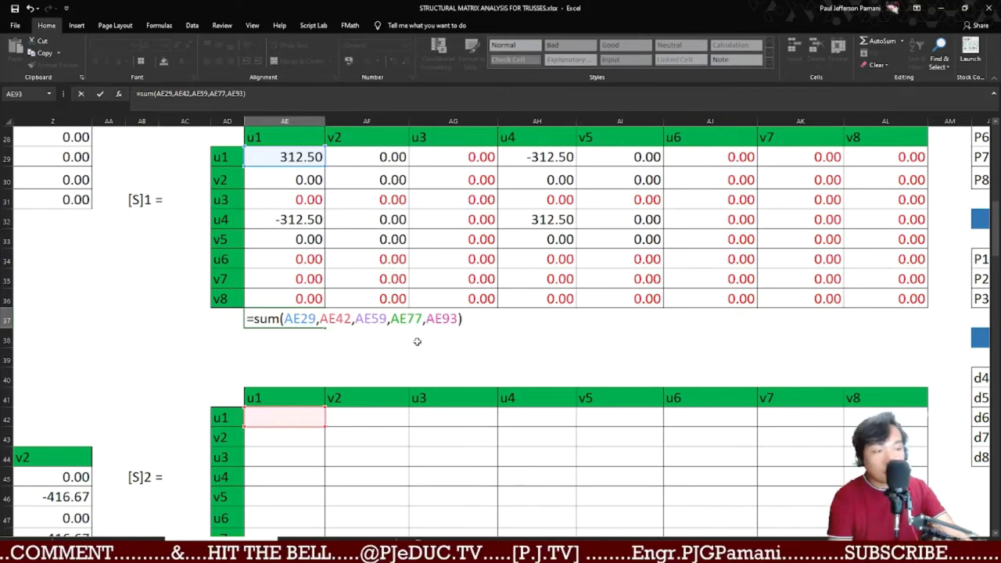
pyautogui.hotkey('ctrl', 'Return')
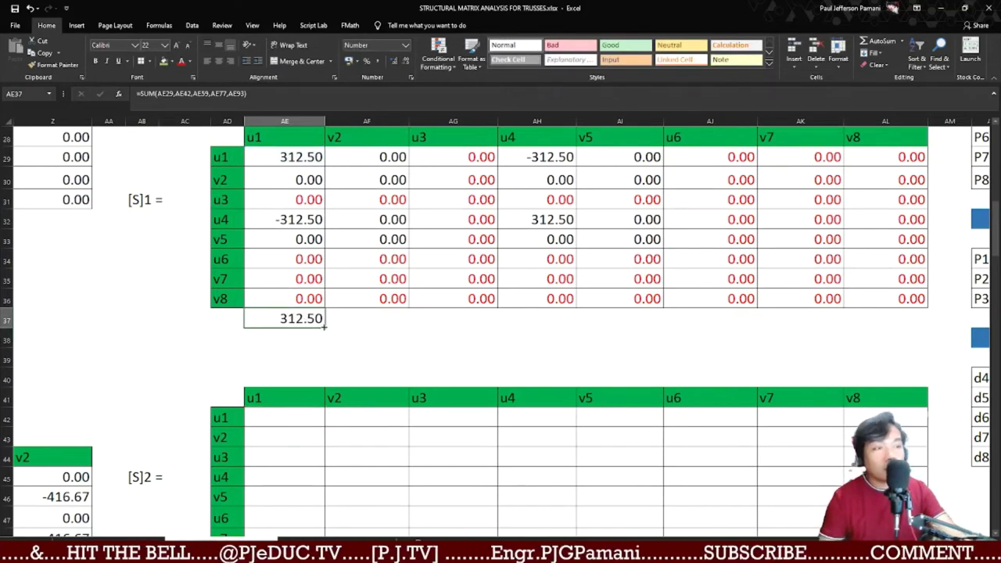
# - Try filling the AE37 sum across to AL37 and down to row 39, and undo the fills and the formula
pyautogui.moveTo(323, 326); pyautogui.dragTo(919, 374)
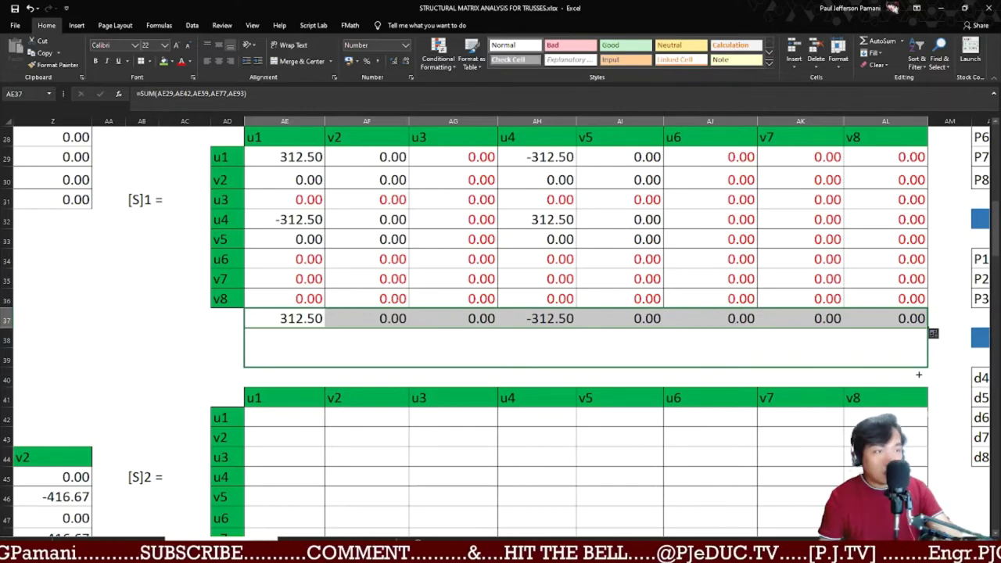
pyautogui.moveTo(919, 375); pyautogui.dragTo(919, 368)
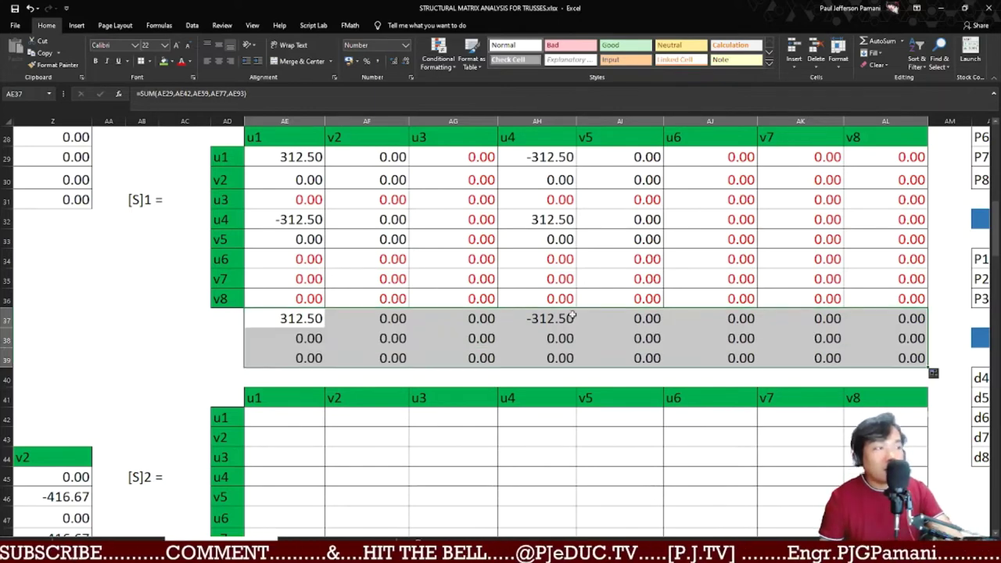
pyautogui.scroll(6, 501, 301)
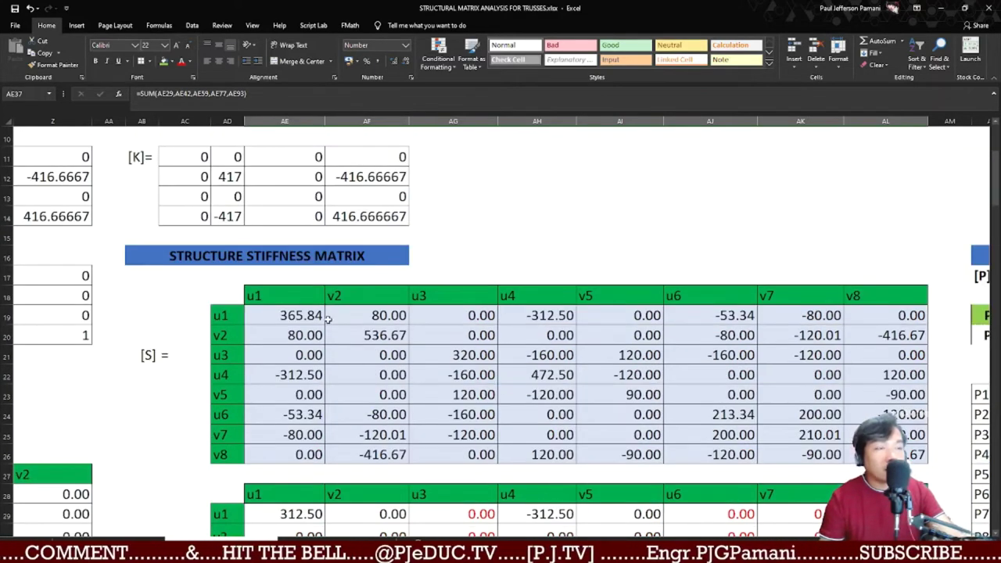
pyautogui.scroll(-6, 361, 344)
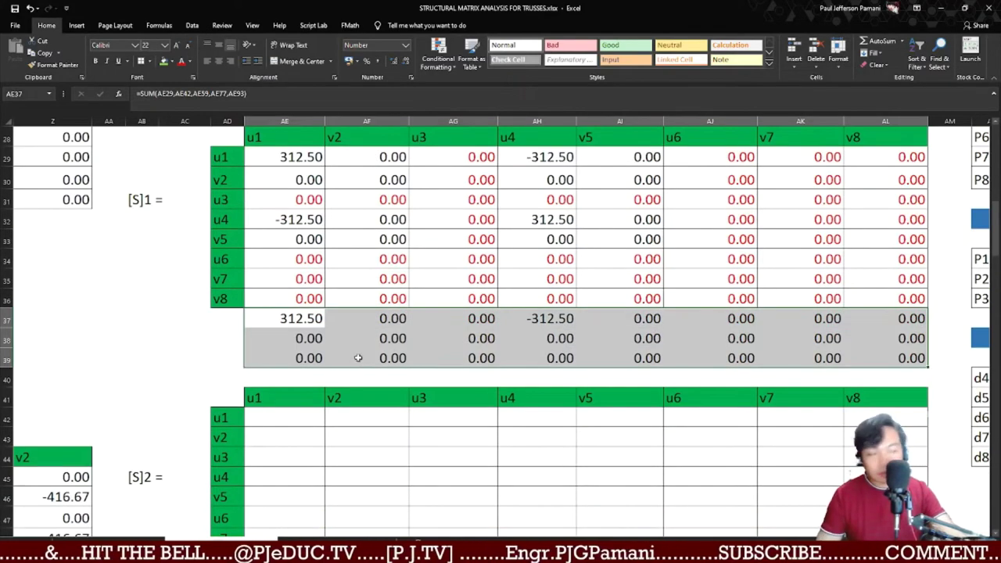
pyautogui.hotkey('ctrl', 'z')
pyautogui.hotkey('ctrl', 'z')
# - Examine the IFERROR, VLOOKUP and MATCH formulas in the structure stiffness matrix [S] at AE19 and AH24
pyautogui.scroll(5, 359, 356)
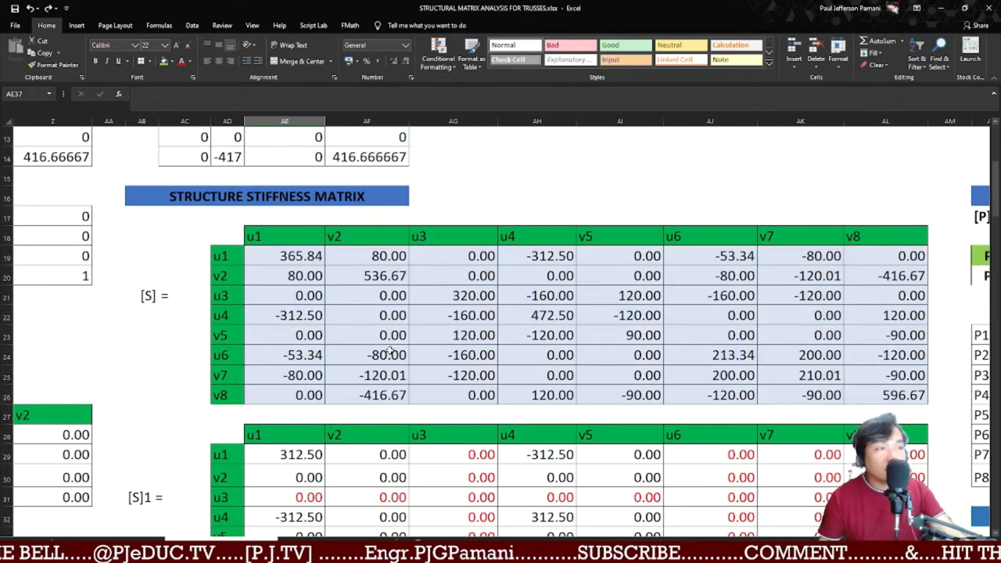
pyautogui.click(313, 257)
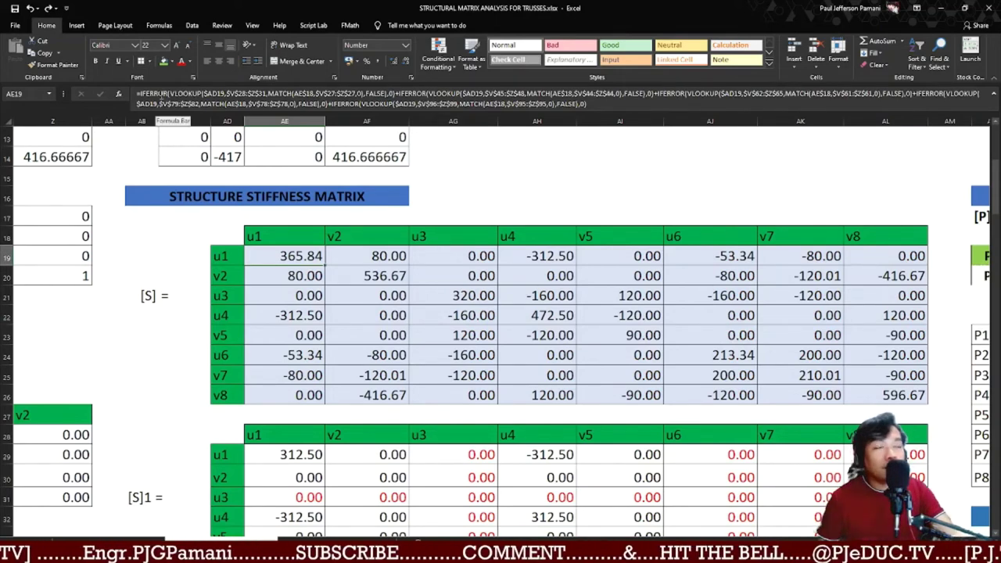
pyautogui.click(188, 93)
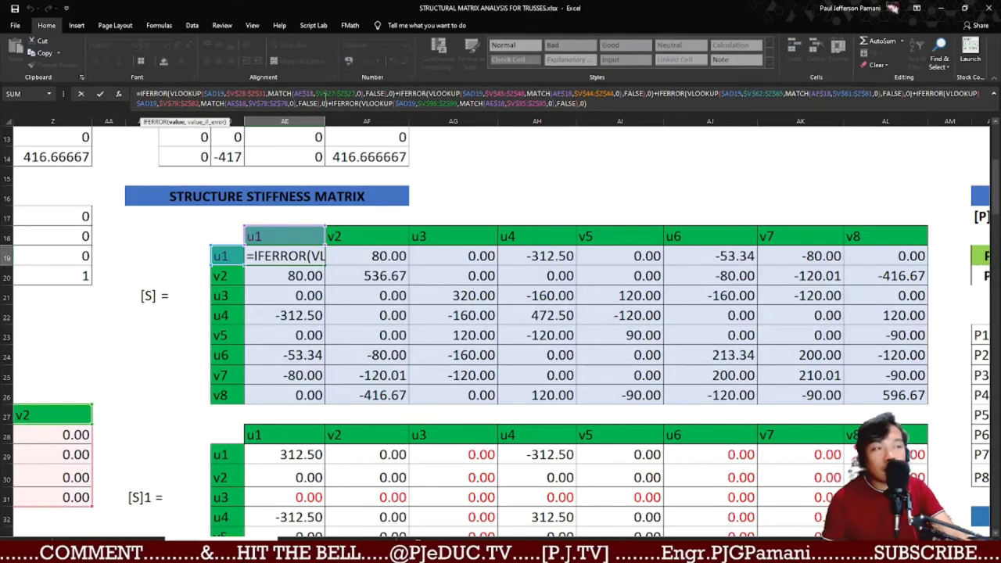
pyautogui.hotkey('ctrl', 'Return')
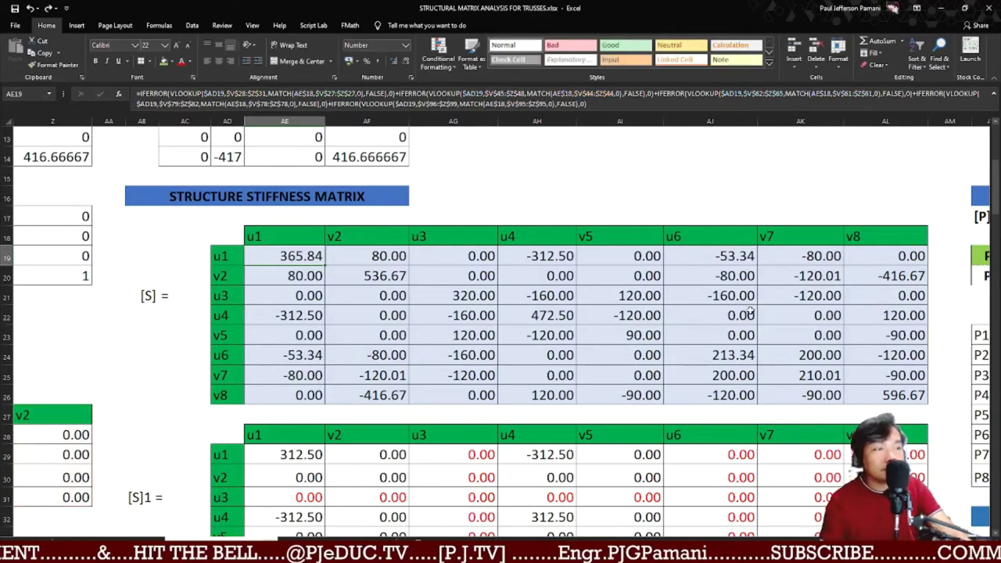
pyautogui.click(561, 357)
pyautogui.scroll(-3, 529, 397)
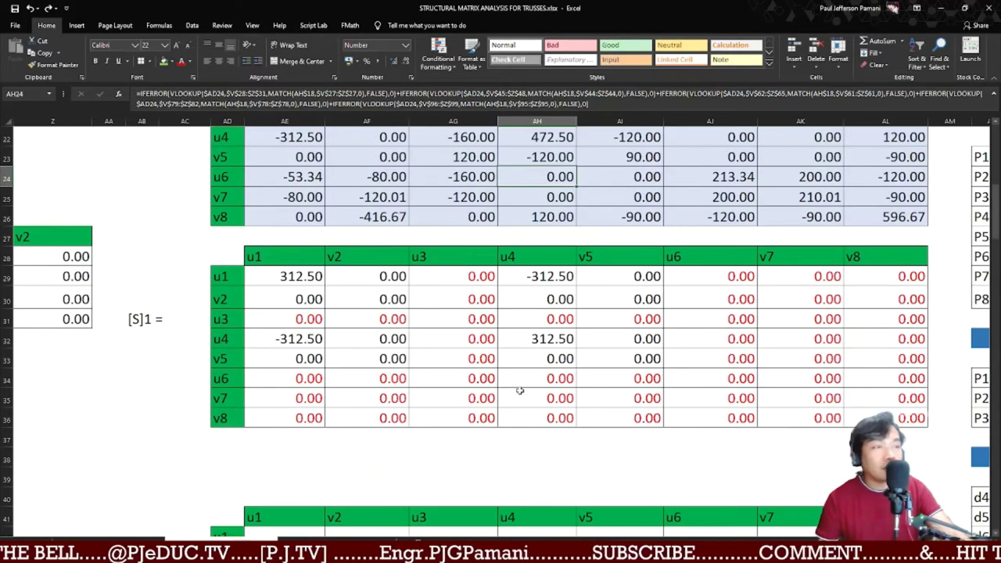
pyautogui.scroll(4, 485, 375)
pyautogui.scroll(-3, 774, 248)
pyautogui.scroll(3, 580, 246)
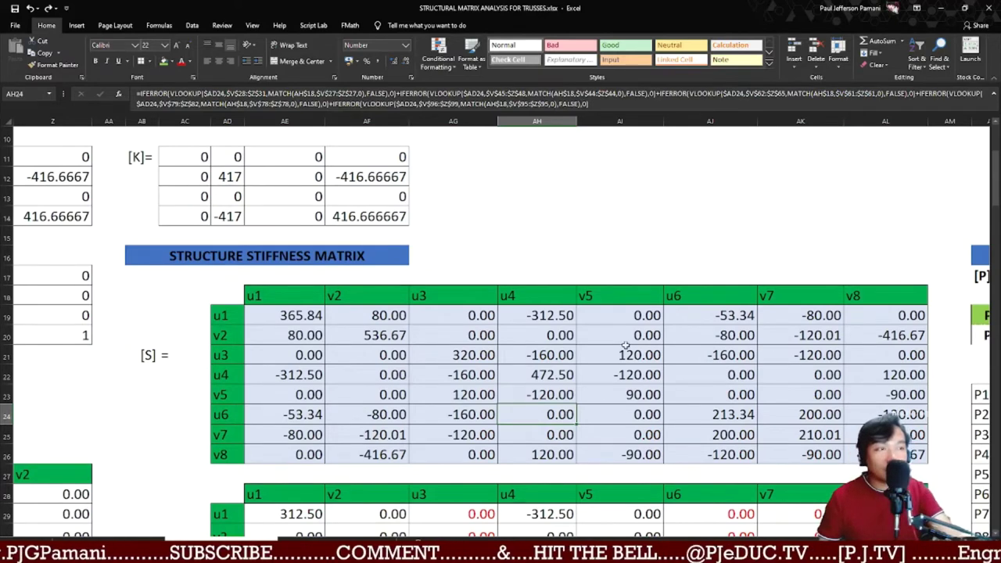
# - Examine the Pk, Pu, du and dk partitions of the general global matrix and the numbered degrees of freedom on the truss diagram
pyautogui.moveTo(770, 544); pyautogui.dragTo(789, 544)
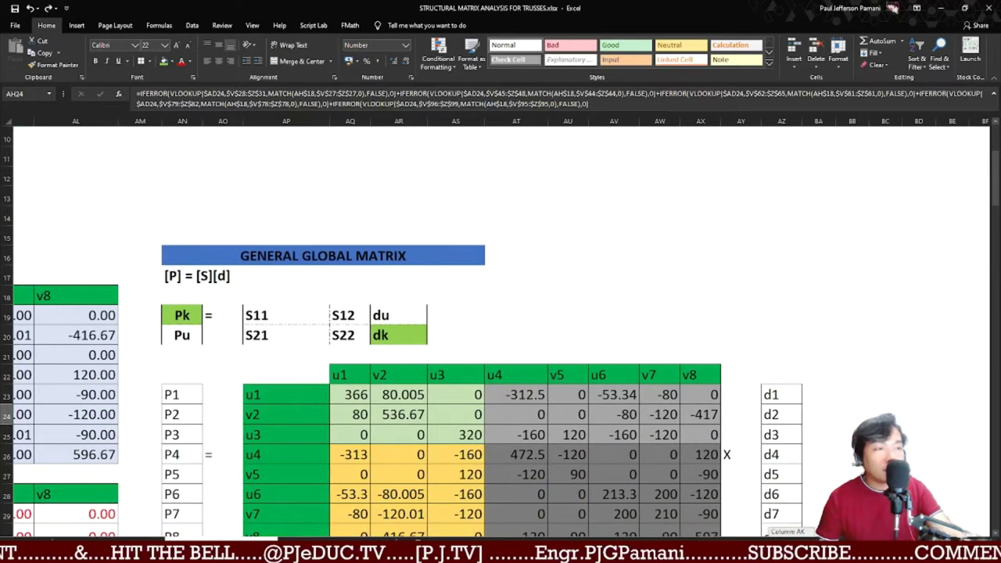
pyautogui.scroll(-2, 719, 452)
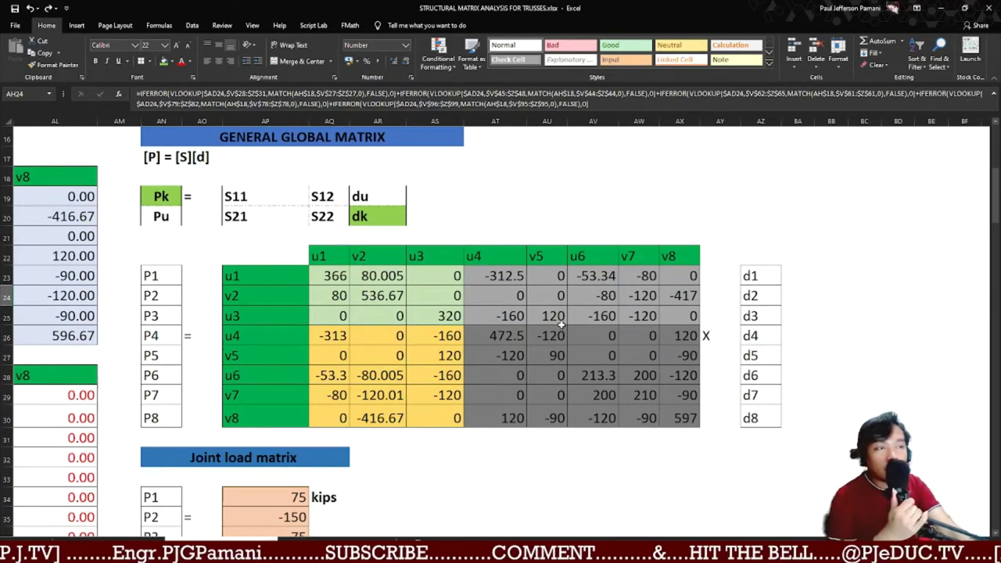
pyautogui.click(169, 199)
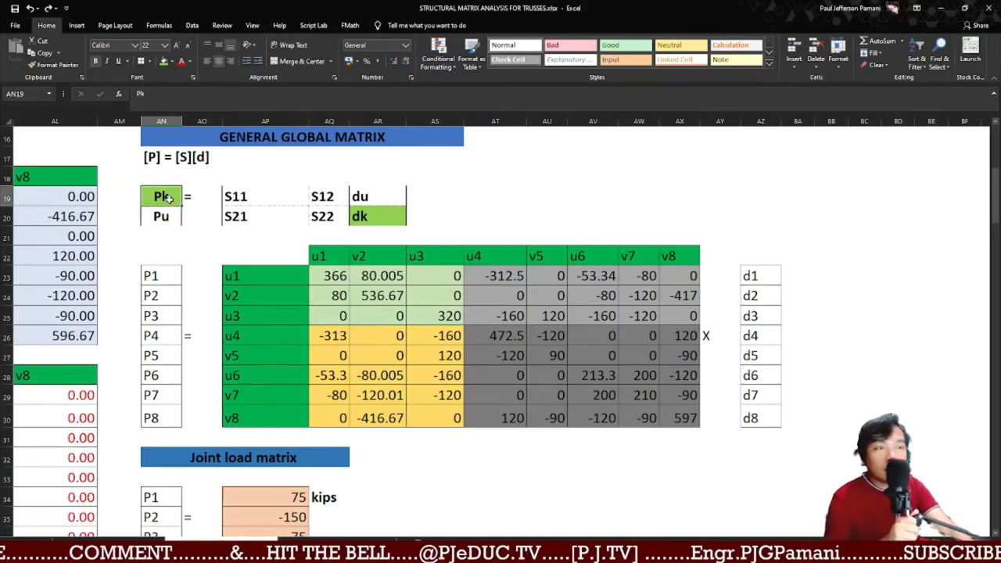
pyautogui.click(163, 219)
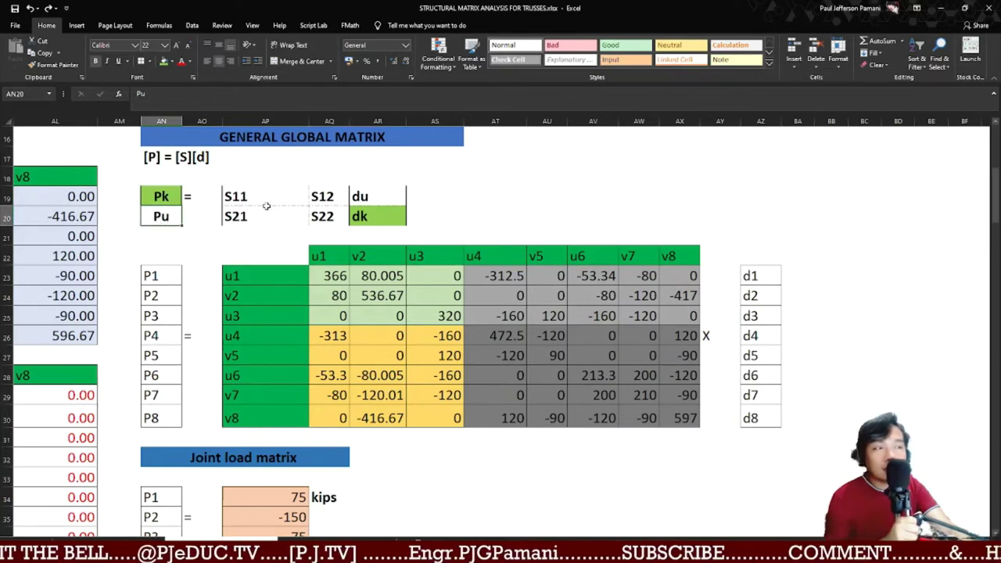
pyautogui.click(359, 200)
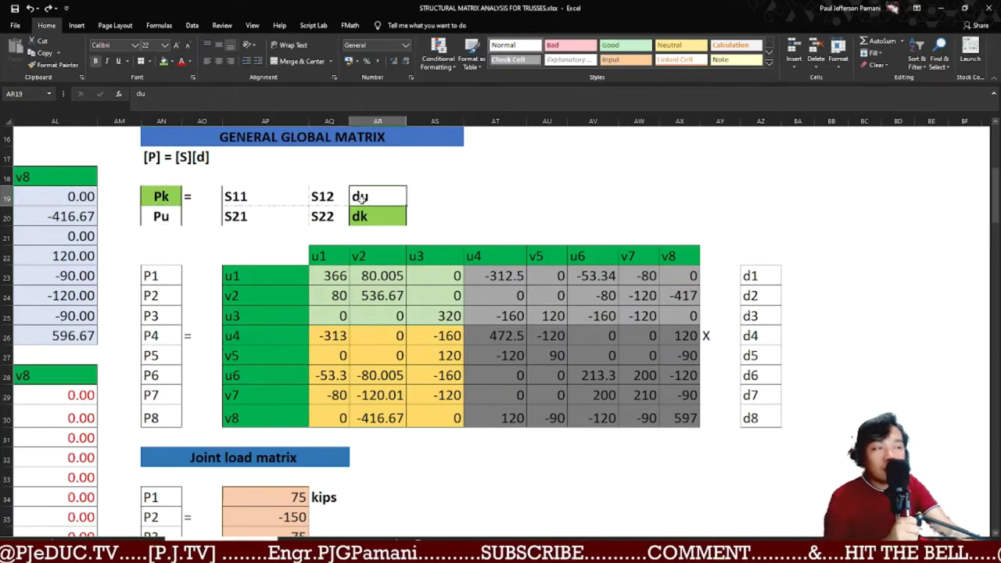
pyautogui.click(375, 218)
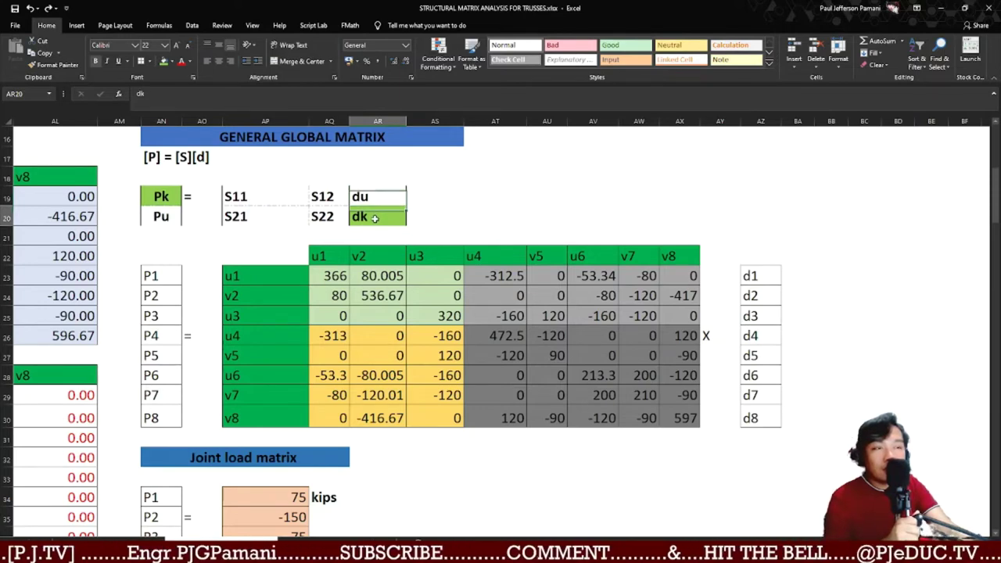
pyautogui.click(160, 197)
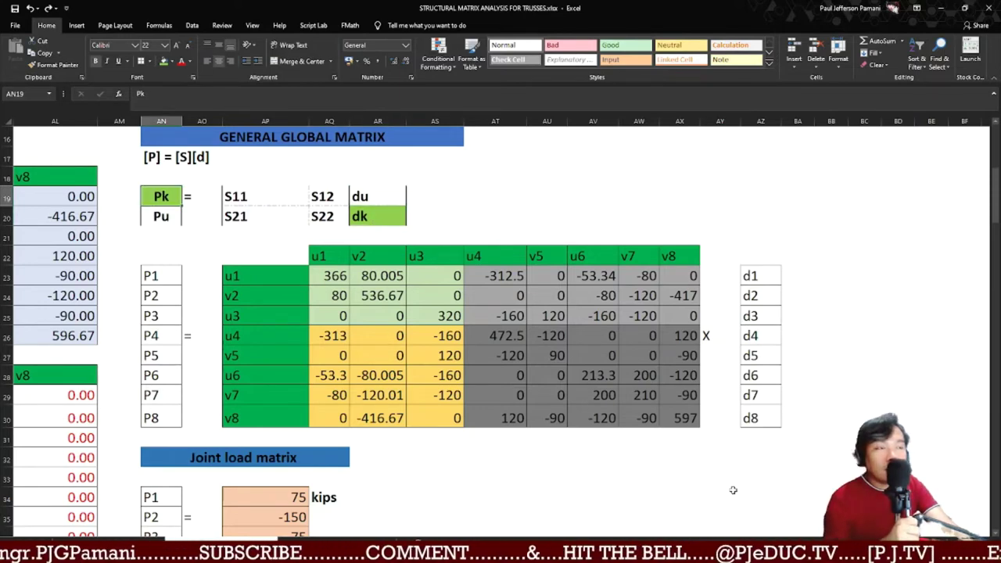
pyautogui.hscroll(-15, 428, 510)
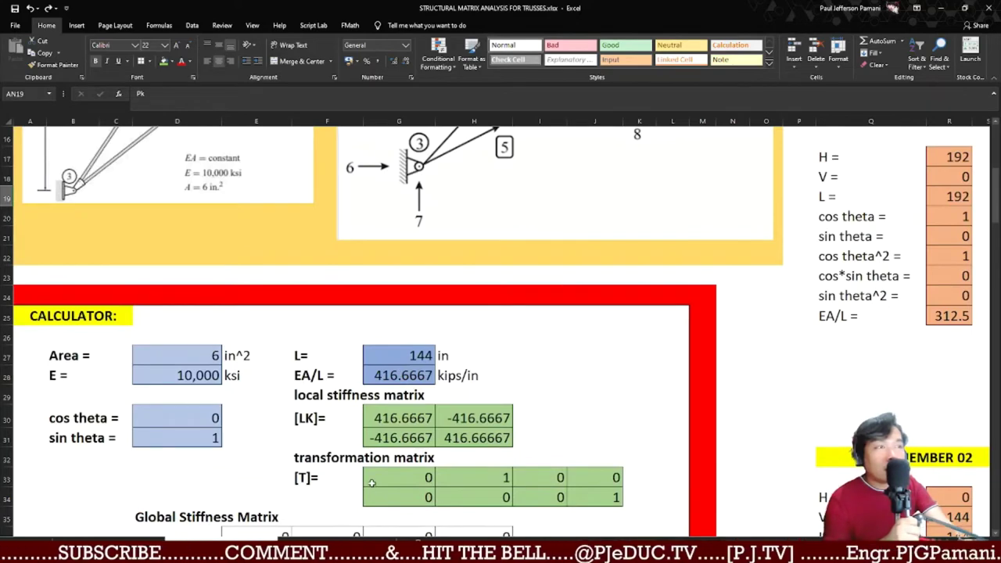
pyautogui.scroll(3, 379, 461)
pyautogui.scroll(2, 469, 410)
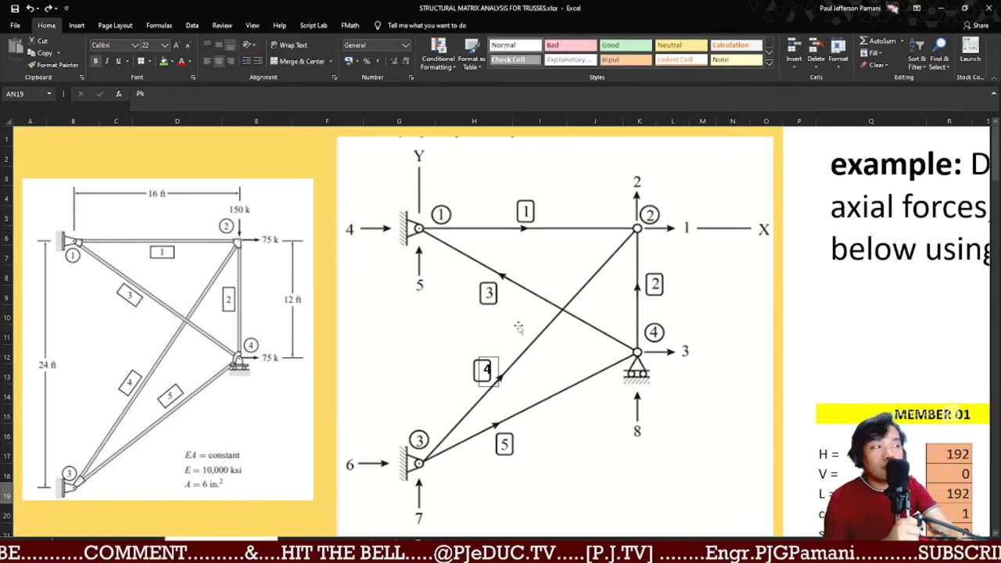
# - Examine the load terms P1 to P3 and the S11 block of the general global matrix against the truss diagram's degrees of freedom
pyautogui.click(664, 235)
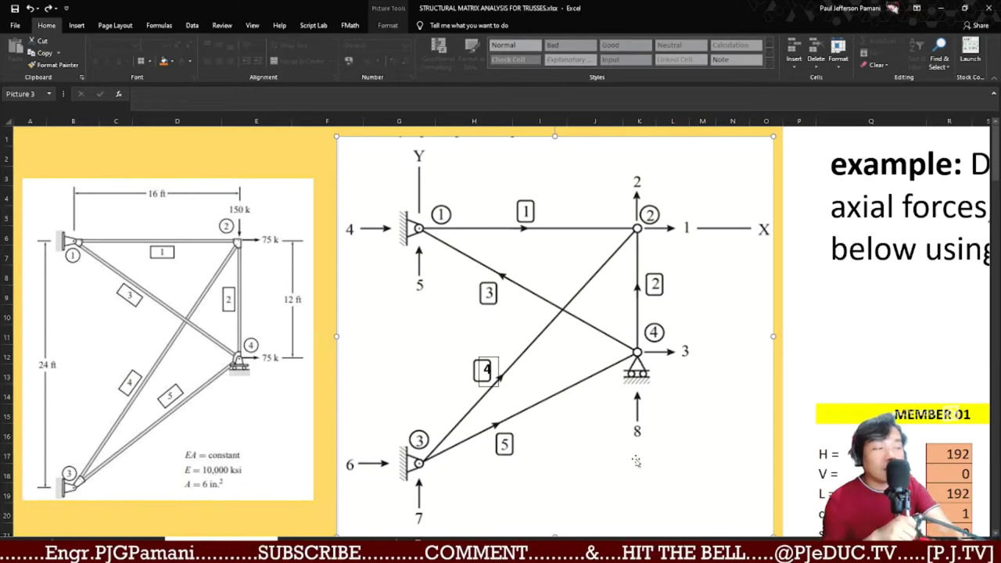
pyautogui.hscroll(15, 756, 462)
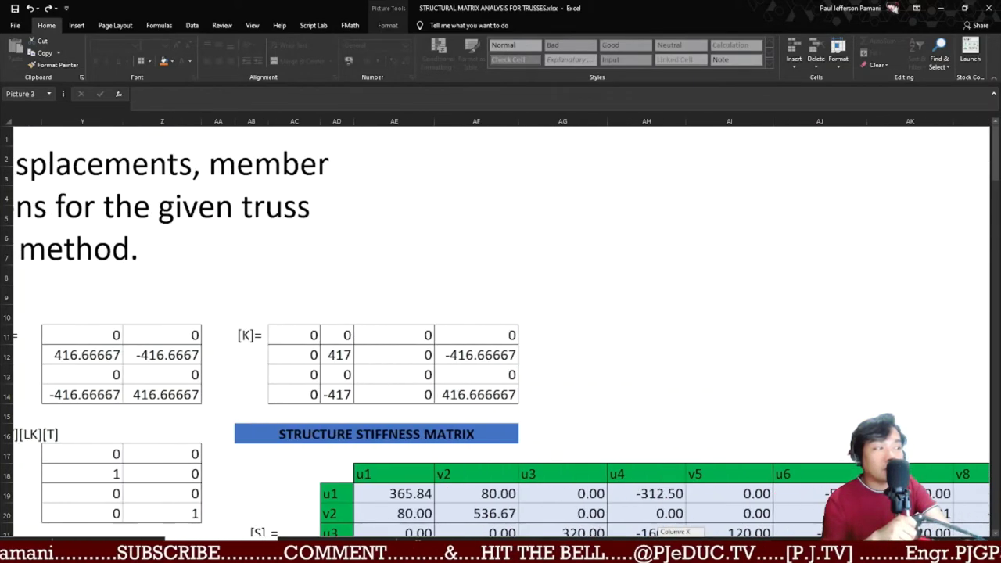
pyautogui.scroll(-4, 756, 462)
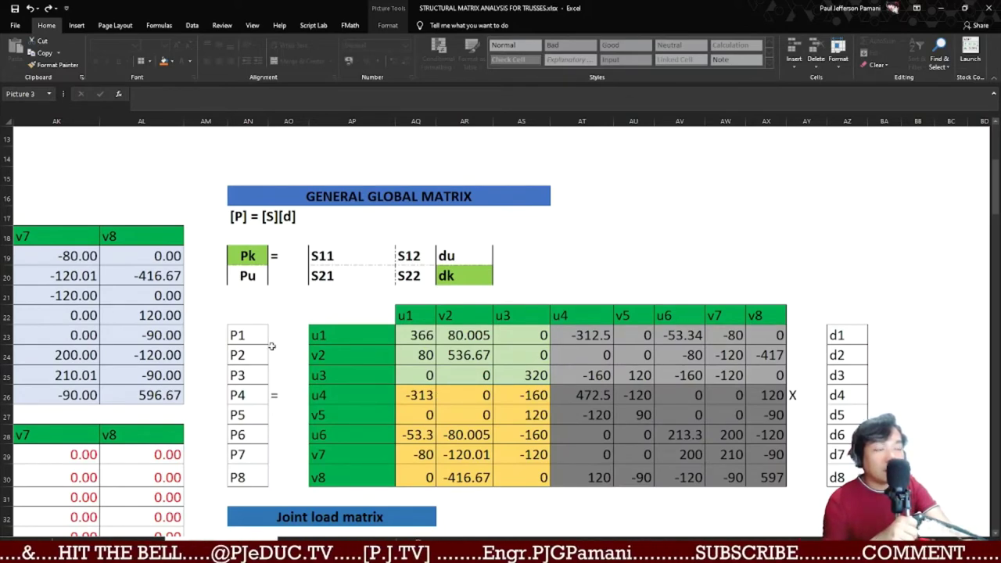
pyautogui.scroll(-1, 258, 350)
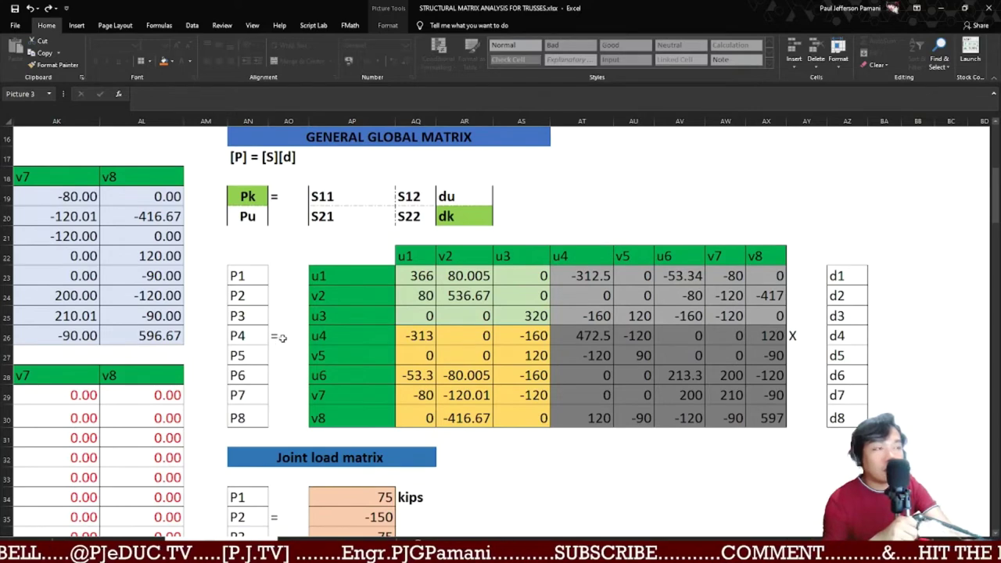
pyautogui.click(253, 291)
pyautogui.click(247, 315)
pyautogui.click(247, 278)
pyautogui.click(248, 296)
pyautogui.click(247, 315)
pyautogui.click(247, 277)
pyautogui.click(247, 315)
pyautogui.click(416, 276)
pyautogui.click(500, 277)
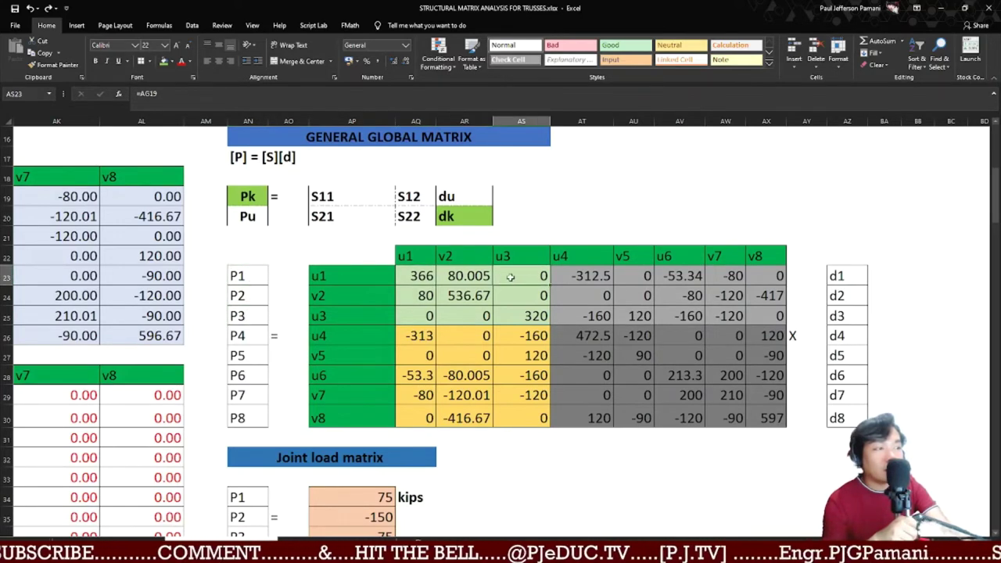
pyautogui.click(530, 297)
pyautogui.click(430, 328)
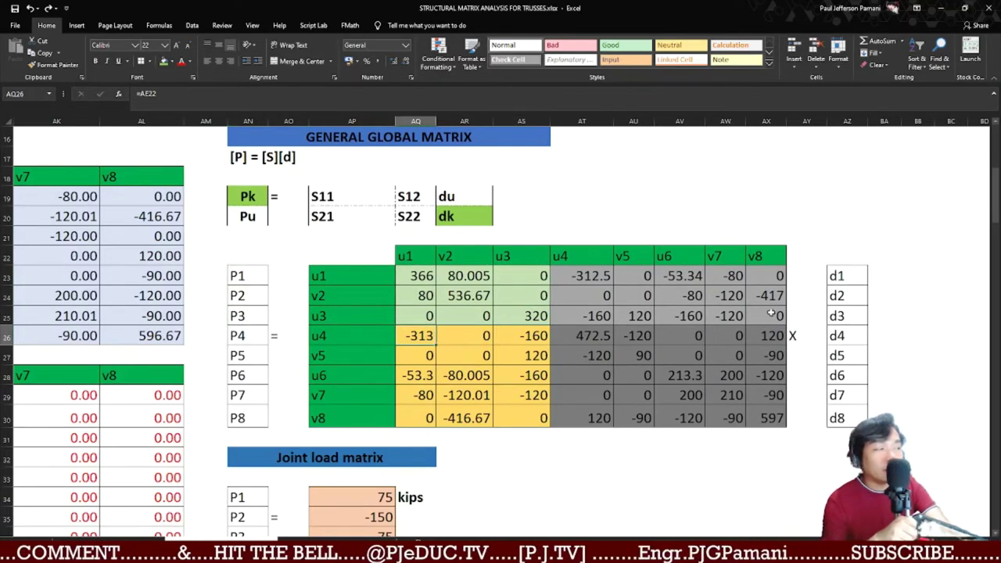
# - Examine the displacement terms d1 to d8 and the S12 block under u4 to v8 in the general global matrix
pyautogui.click(837, 278)
pyautogui.click(852, 295)
pyautogui.click(856, 314)
pyautogui.click(582, 275)
pyautogui.click(644, 275)
pyautogui.click(680, 275)
pyautogui.click(722, 275)
pyautogui.click(770, 280)
pyautogui.click(776, 301)
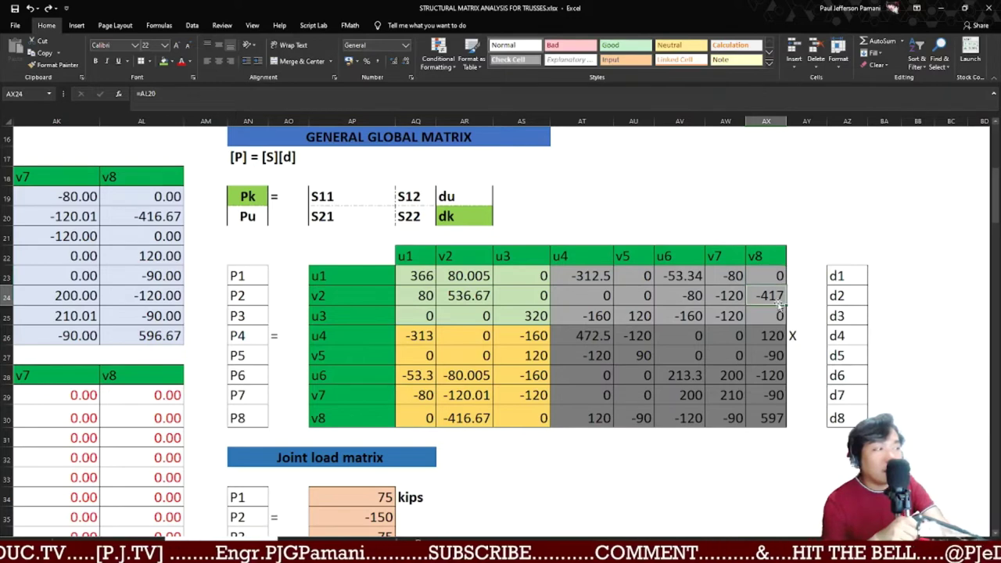
pyautogui.click(859, 334)
pyautogui.click(860, 355)
pyautogui.click(858, 375)
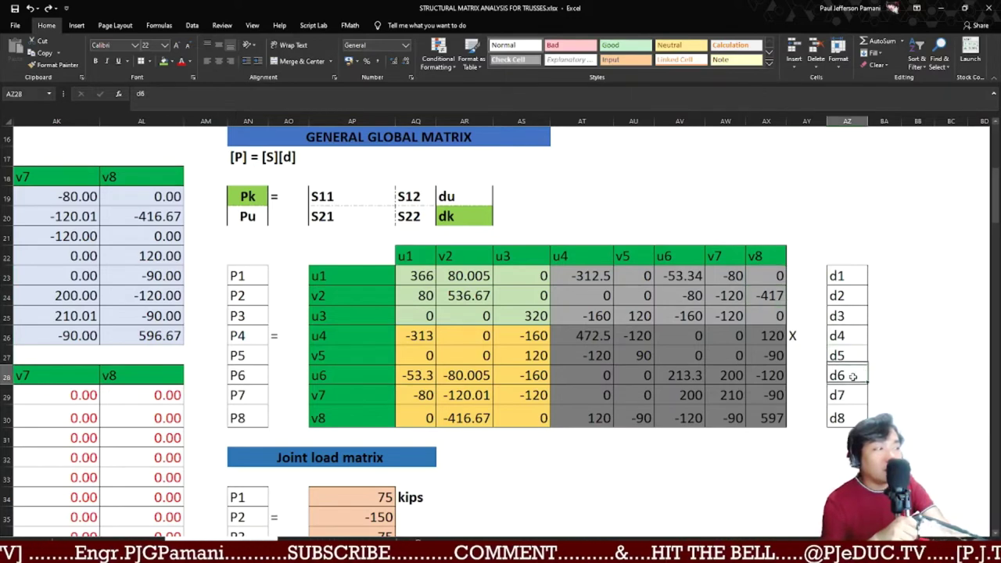
pyautogui.click(854, 393)
pyautogui.click(845, 416)
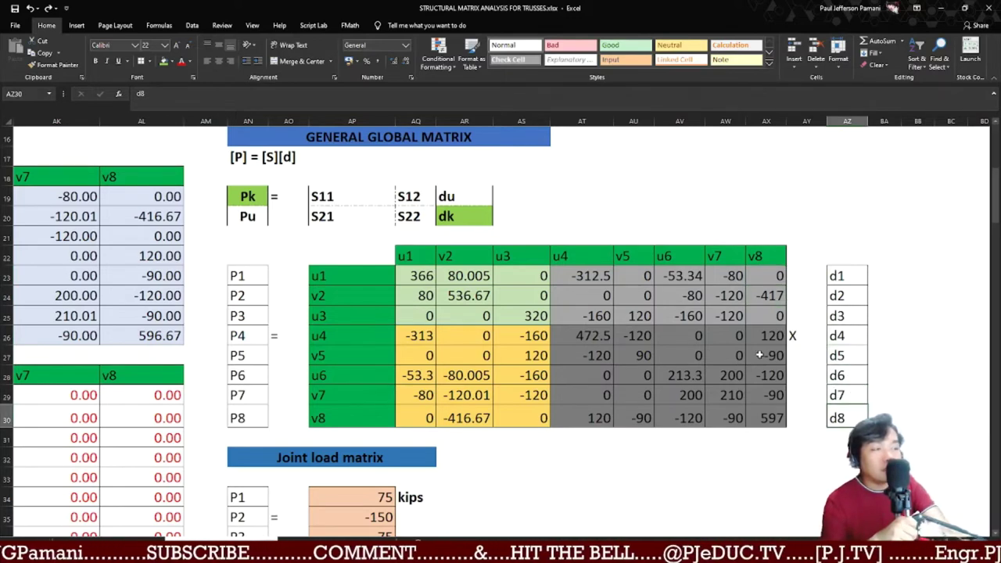
# - Check the joint load matrix entries P1 to P3 against the loads shown on the truss diagram
pyautogui.scroll(-1, 729, 344)
pyautogui.scroll(-2, 649, 342)
pyautogui.scroll(2, 649, 340)
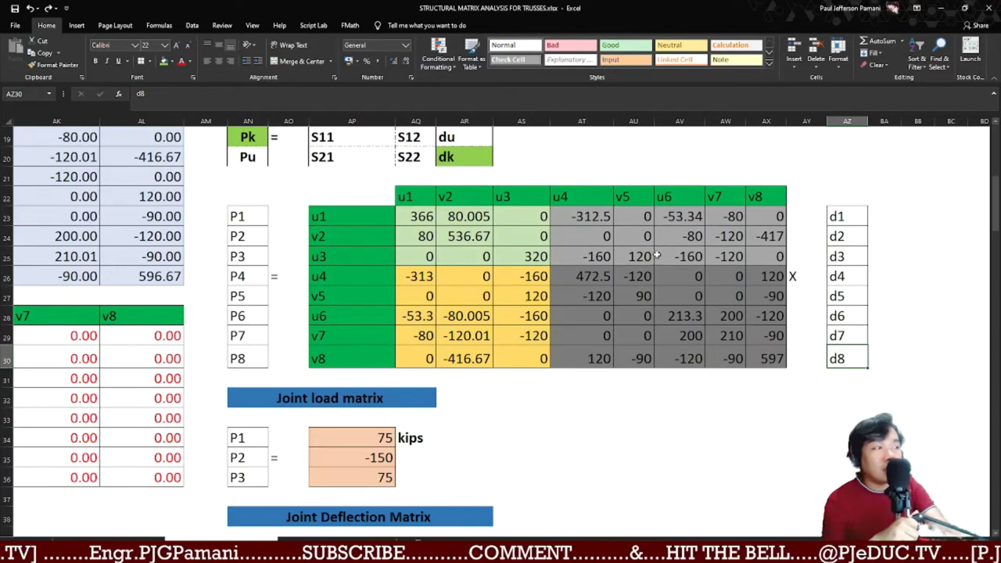
pyautogui.click(589, 196)
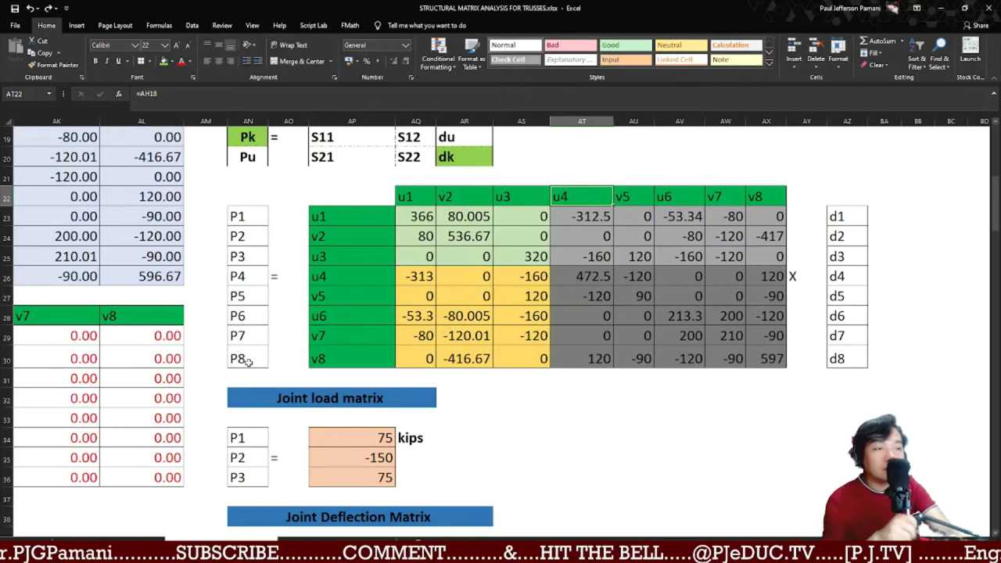
pyautogui.scroll(-2, 246, 359)
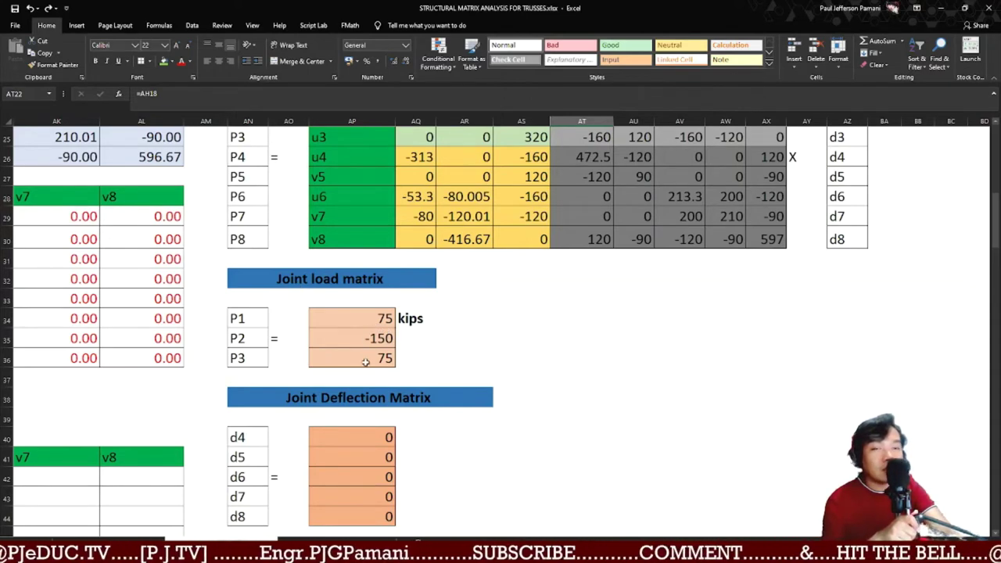
pyautogui.hscroll(-15, 561, 311)
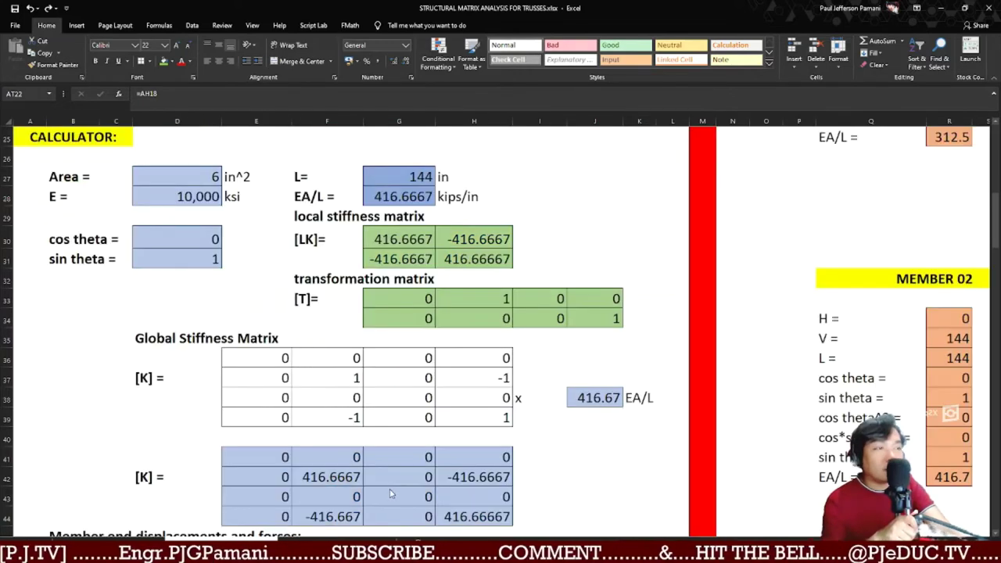
pyautogui.scroll(8, 562, 311)
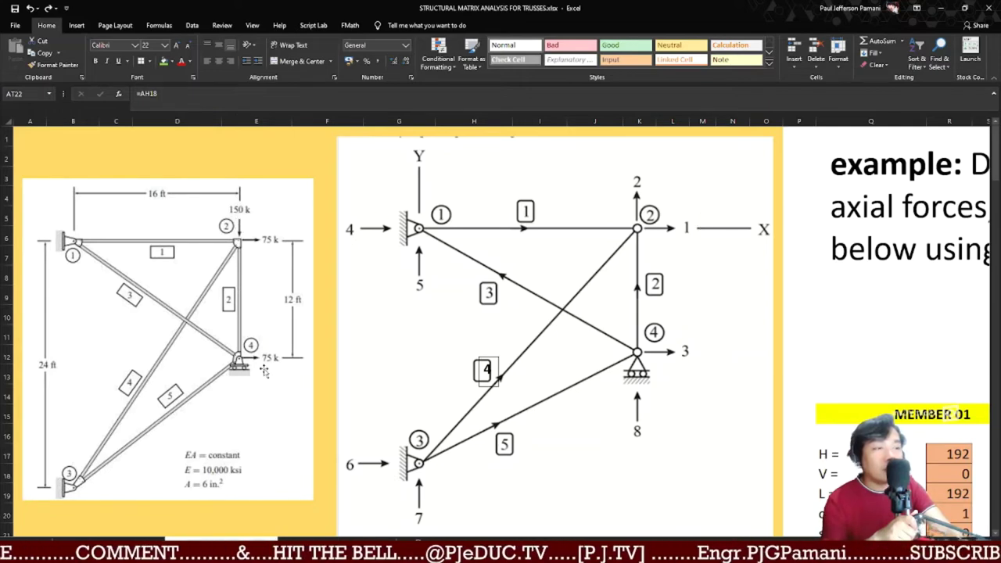
pyautogui.hscroll(15, 609, 406)
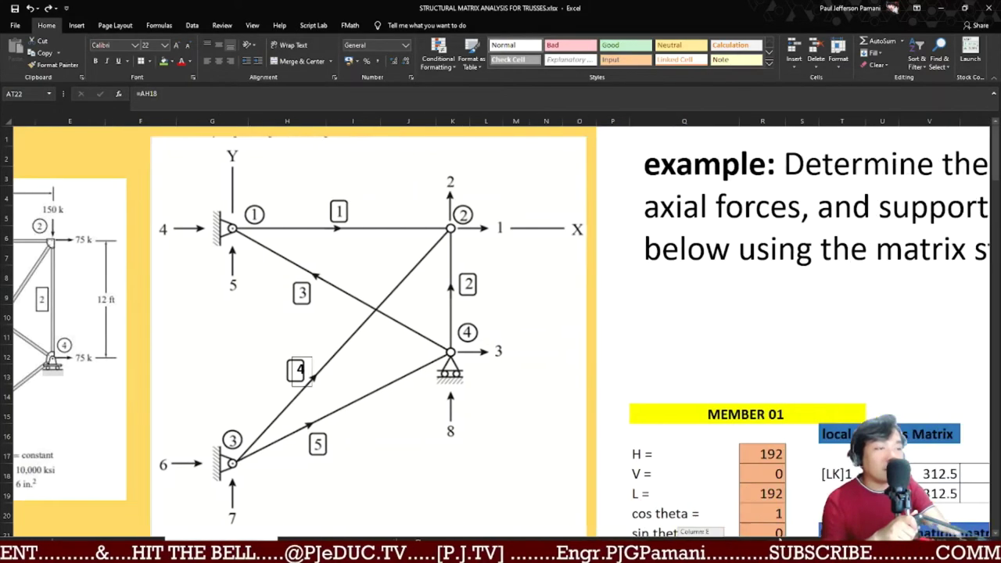
pyautogui.scroll(-8, 609, 405)
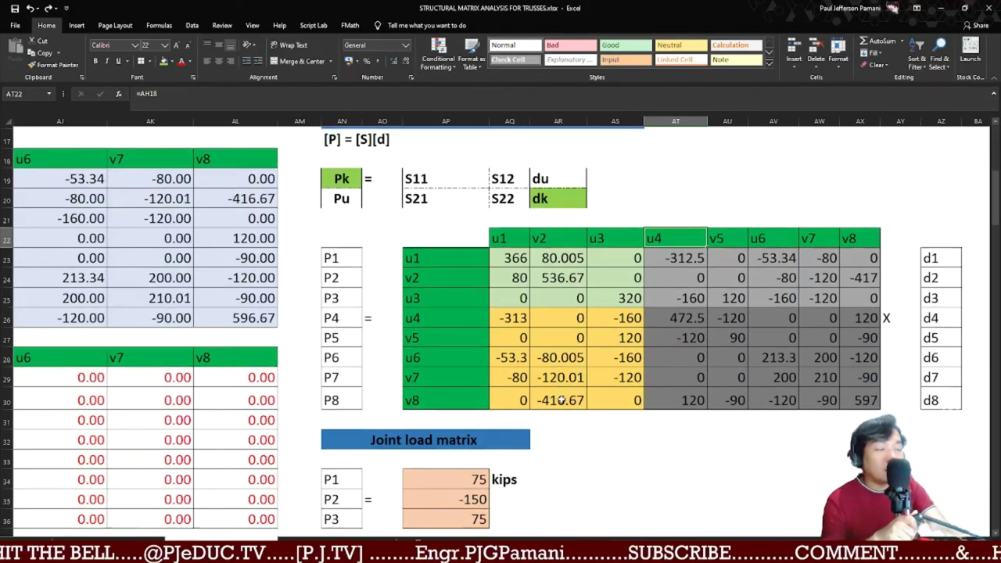
pyautogui.click(440, 318)
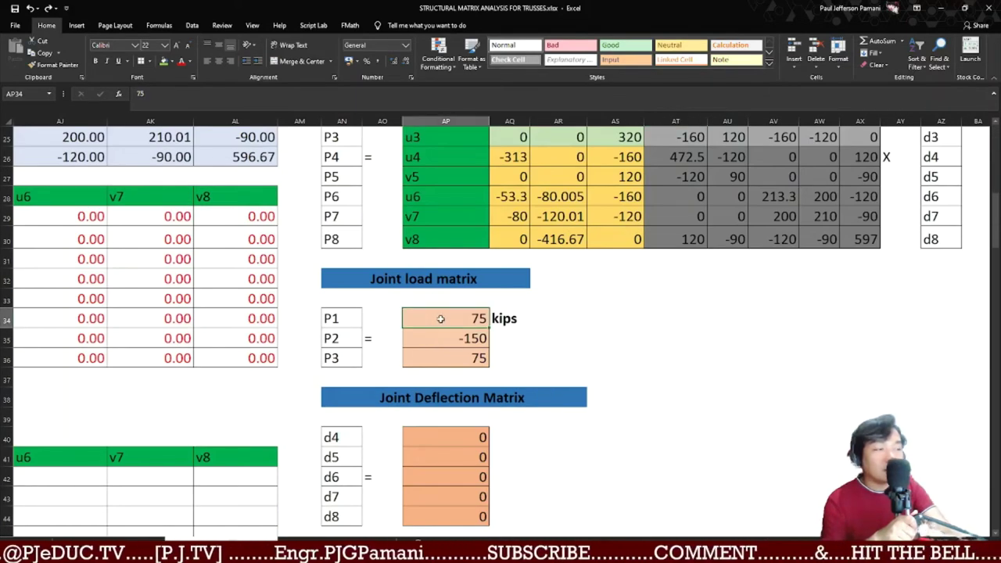
pyautogui.click(436, 333)
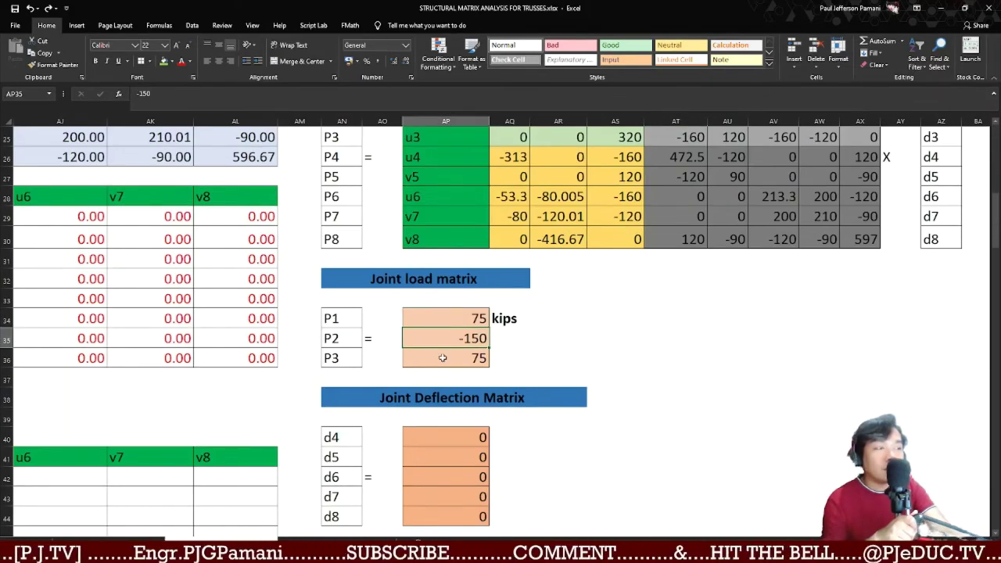
pyautogui.click(443, 358)
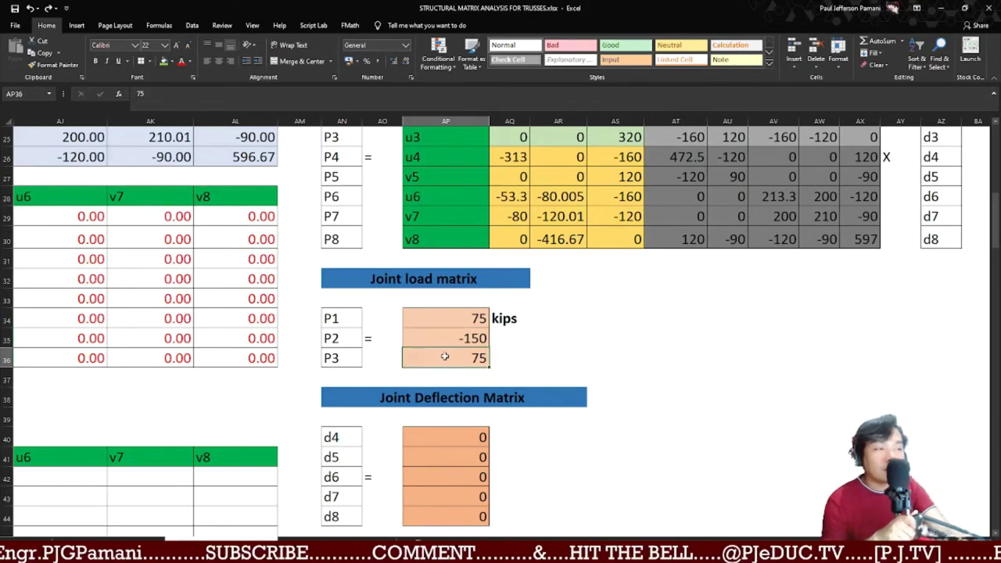
# - Examine the joint deflection matrix for d4 to d8, the reduced matrix and the augmented matrix for deflection
pyautogui.scroll(-2, 444, 356)
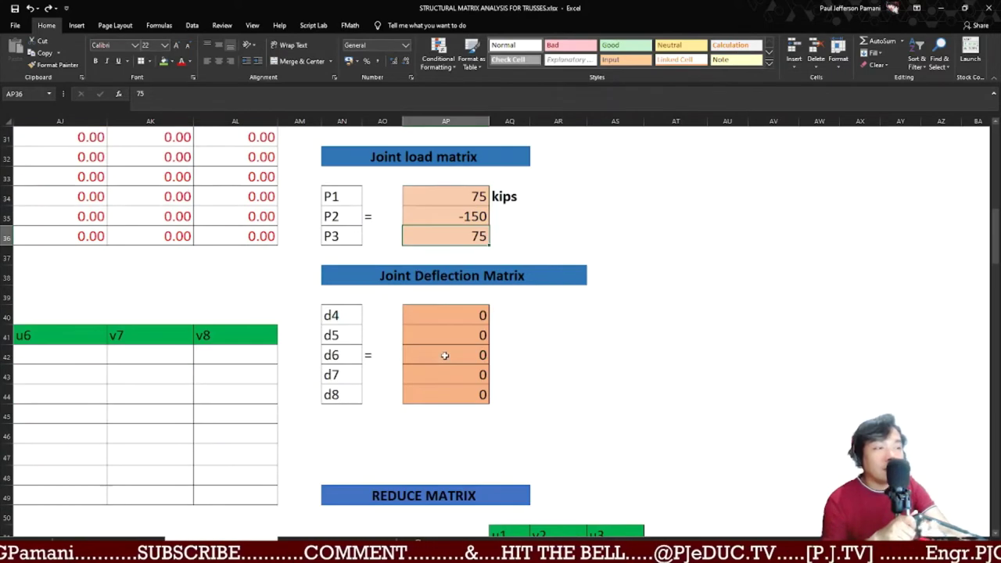
pyautogui.click(460, 314)
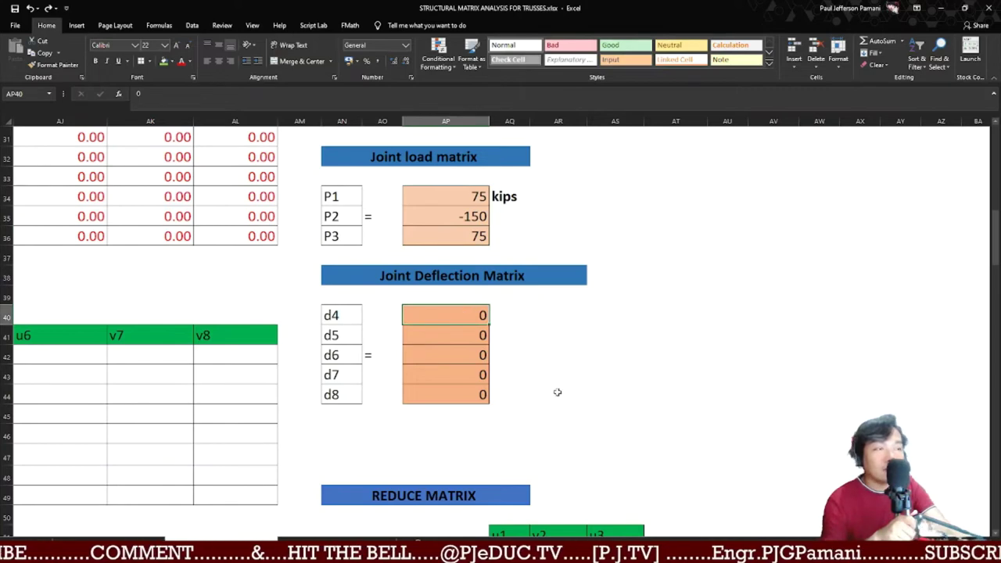
pyautogui.scroll(2, 798, 415)
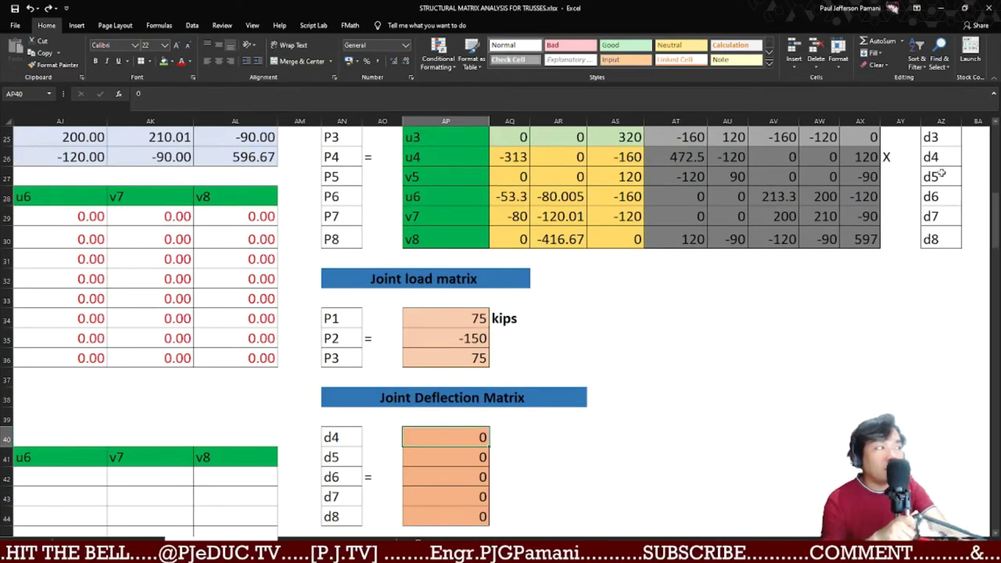
pyautogui.scroll(-2, 508, 419)
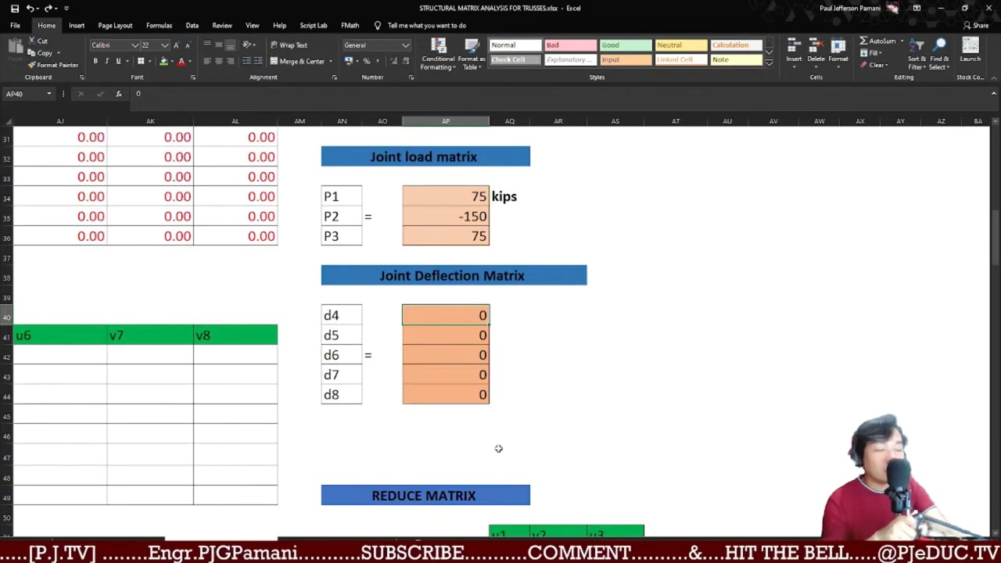
pyautogui.scroll(-2, 498, 448)
pyautogui.scroll(-1, 517, 456)
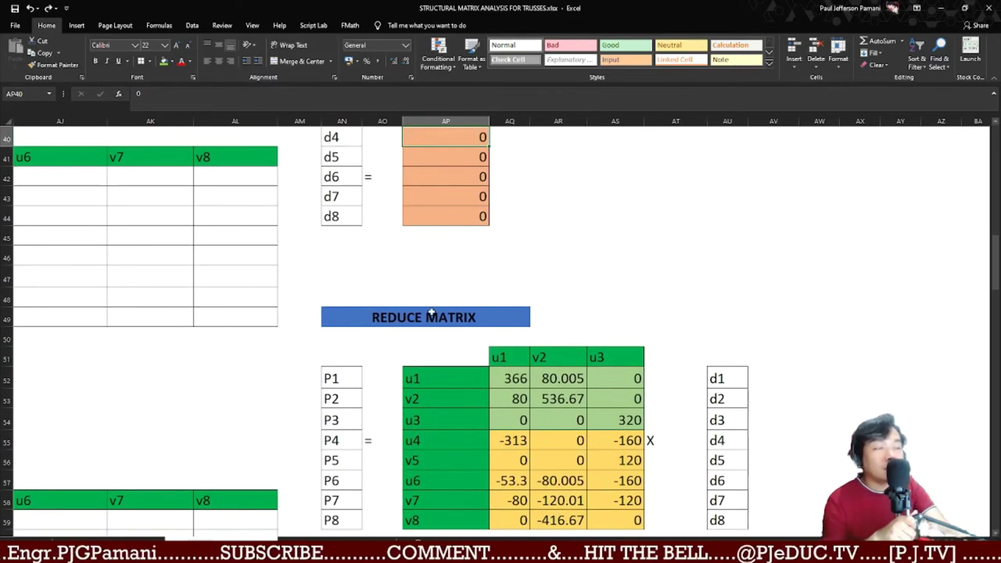
pyautogui.scroll(-1, 594, 340)
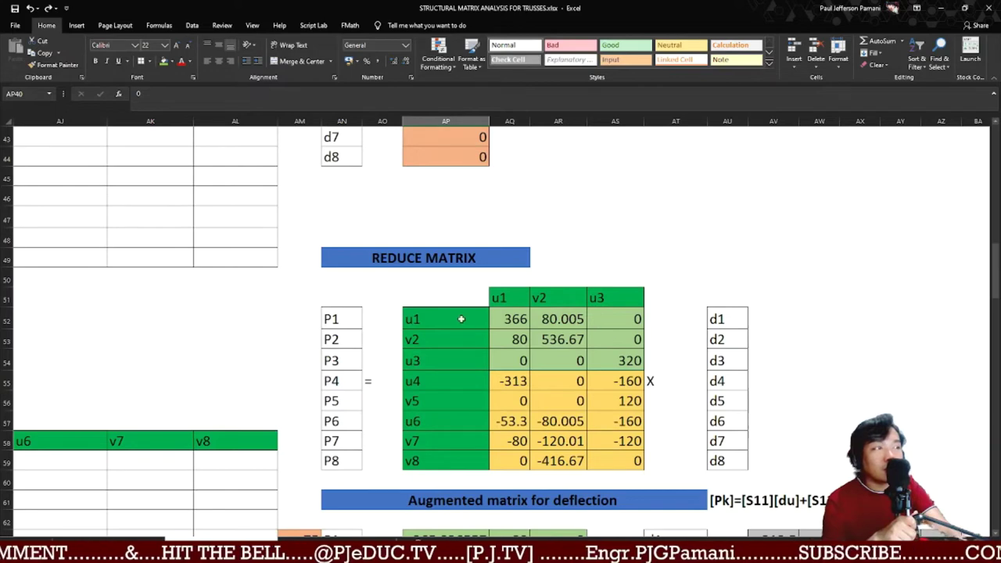
pyautogui.scroll(-2, 671, 383)
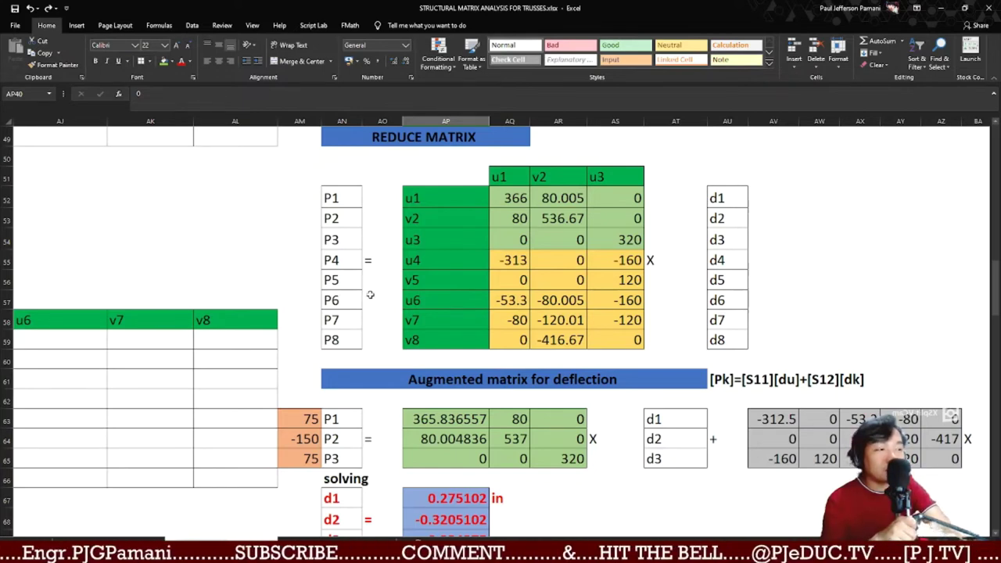
pyautogui.scroll(-2, 494, 369)
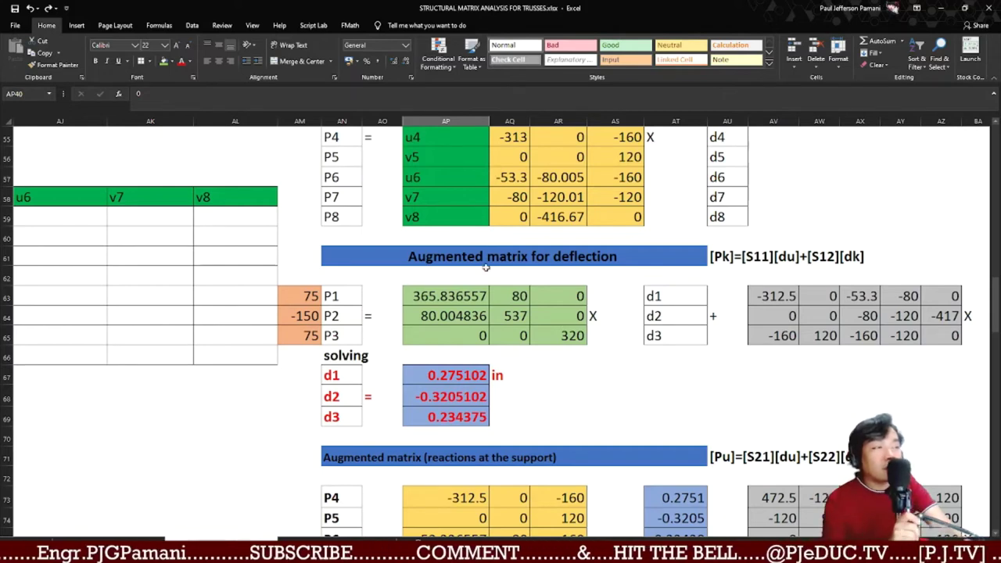
pyautogui.scroll(1, 580, 278)
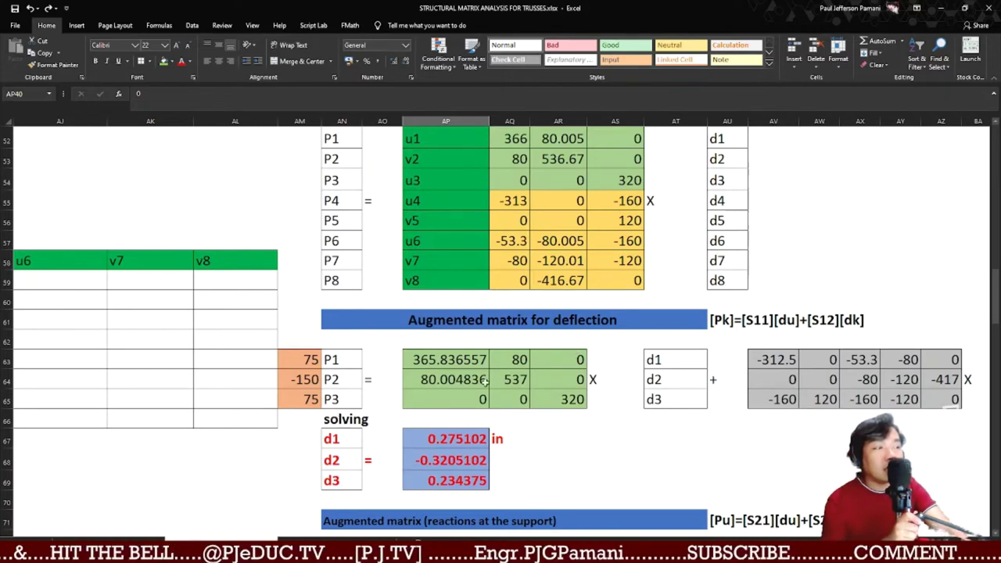
# - Compare the general global matrix's S12 block with the [S12][dk] term of the augmented matrix for deflection, including the dk column in BB63:BB67
pyautogui.scroll(12, 561, 372)
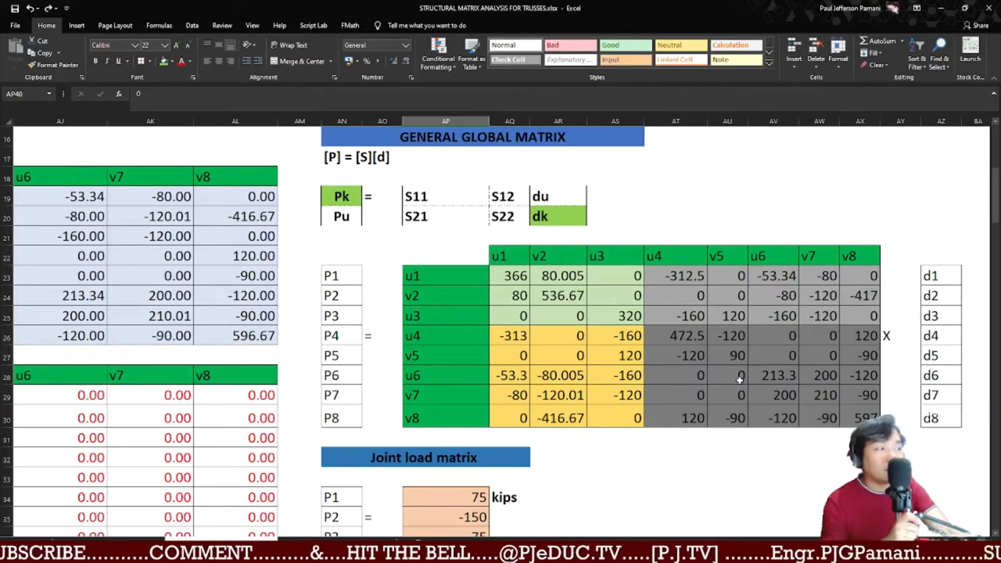
pyautogui.scroll(-6, 735, 382)
pyautogui.scroll(-6, 729, 387)
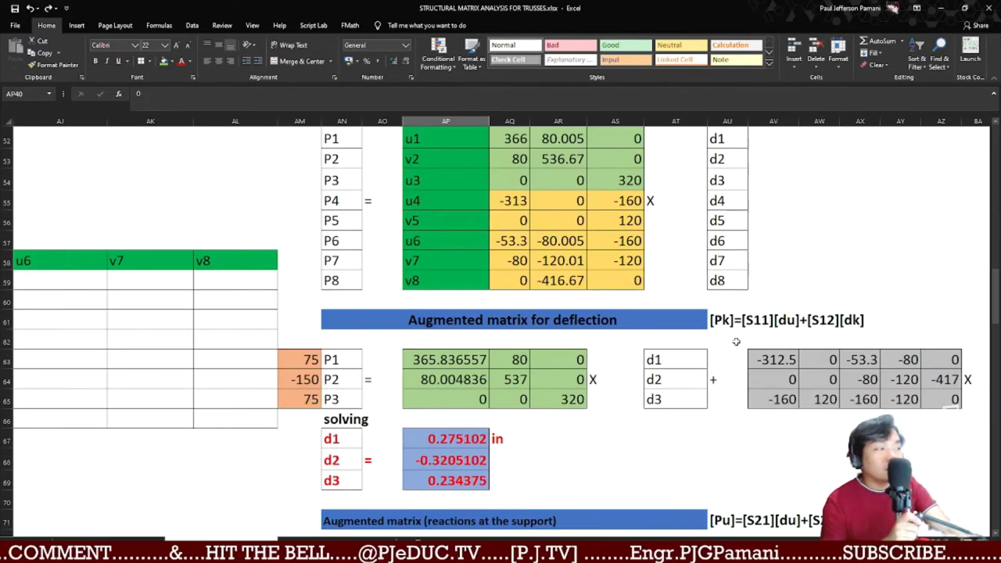
pyautogui.scroll(1, 504, 409)
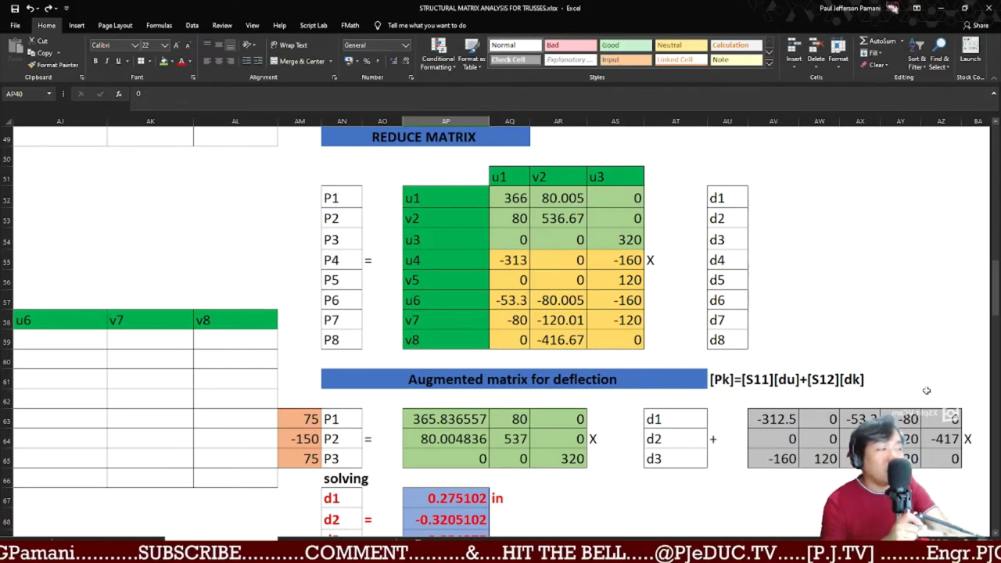
pyautogui.scroll(9, 850, 409)
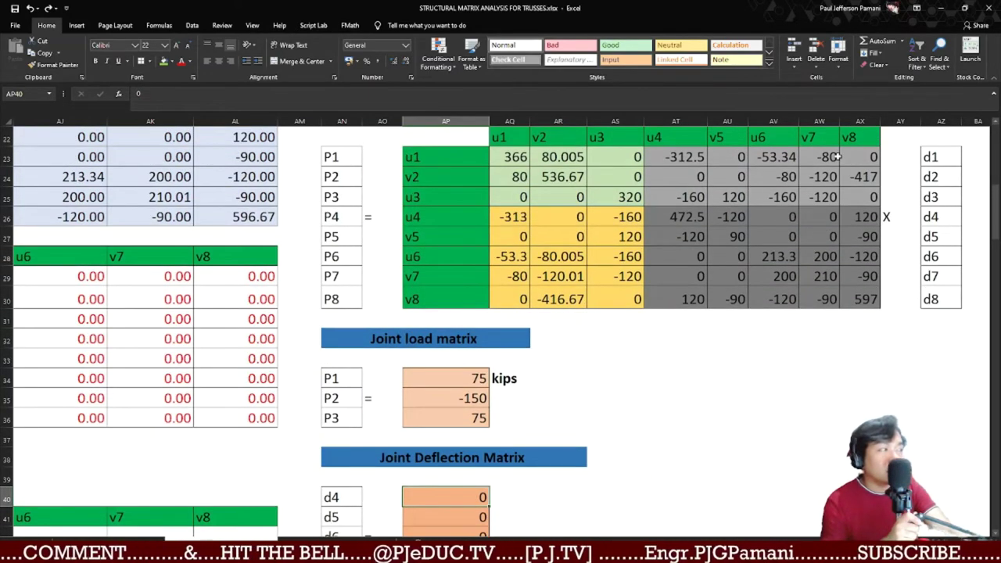
pyautogui.scroll(-3, 903, 349)
pyautogui.scroll(-6, 903, 348)
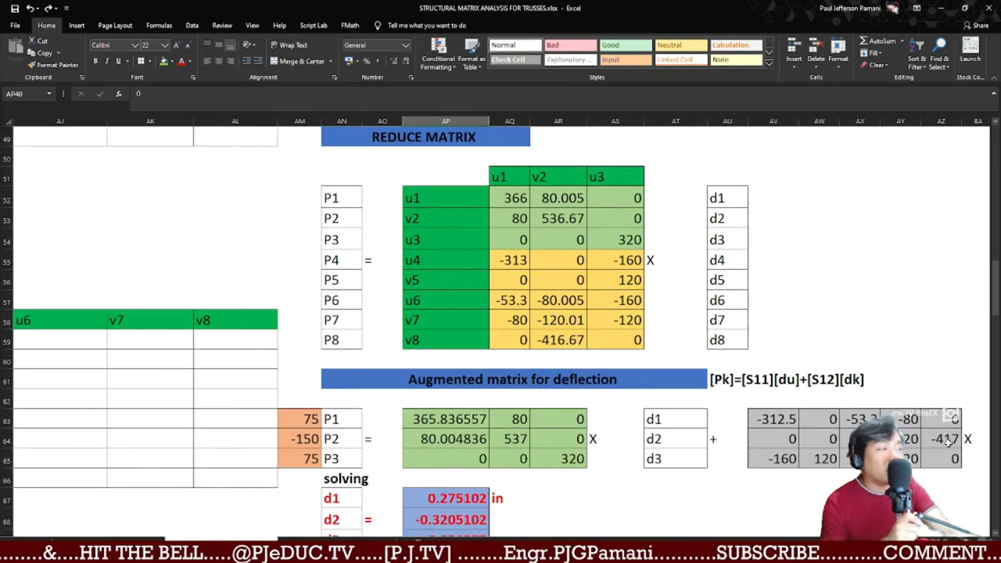
pyautogui.hscroll(3, 501, 328)
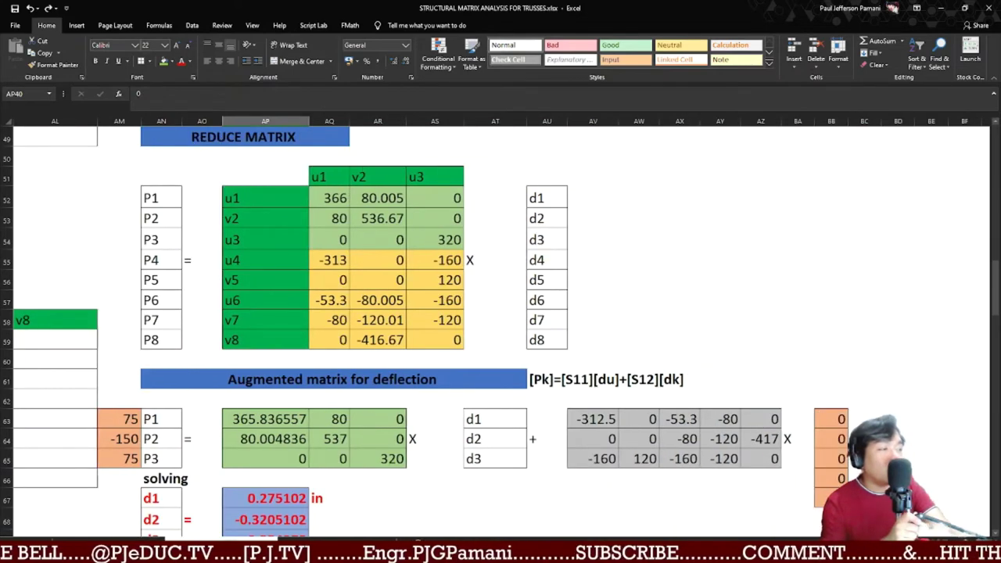
pyautogui.click(825, 497)
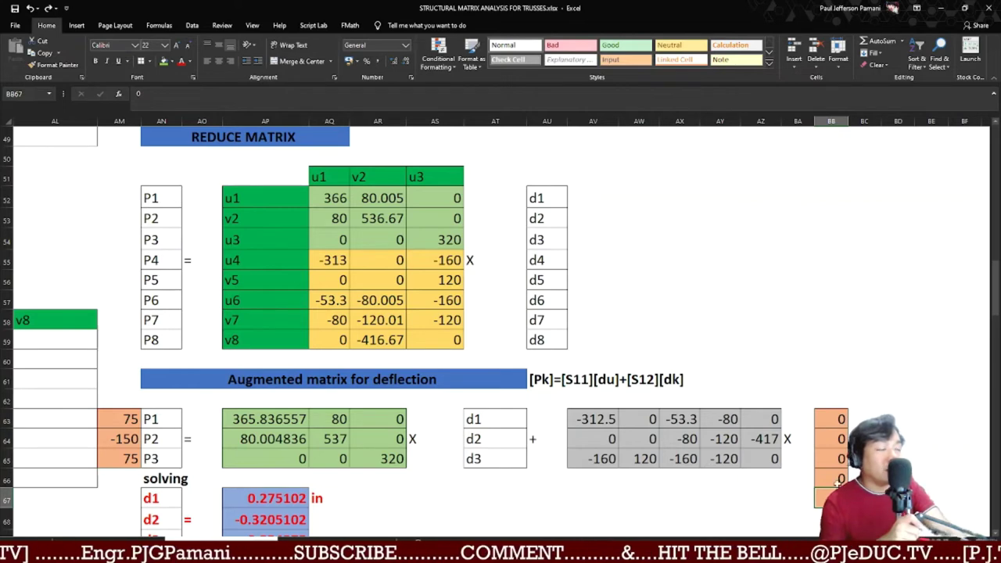
# - Compute the [S12][dk] product in BD63:BD67 with the array formula =MMULT(AV63:AZ65,BB63:BB67)
pyautogui.scroll(-2, 577, 462)
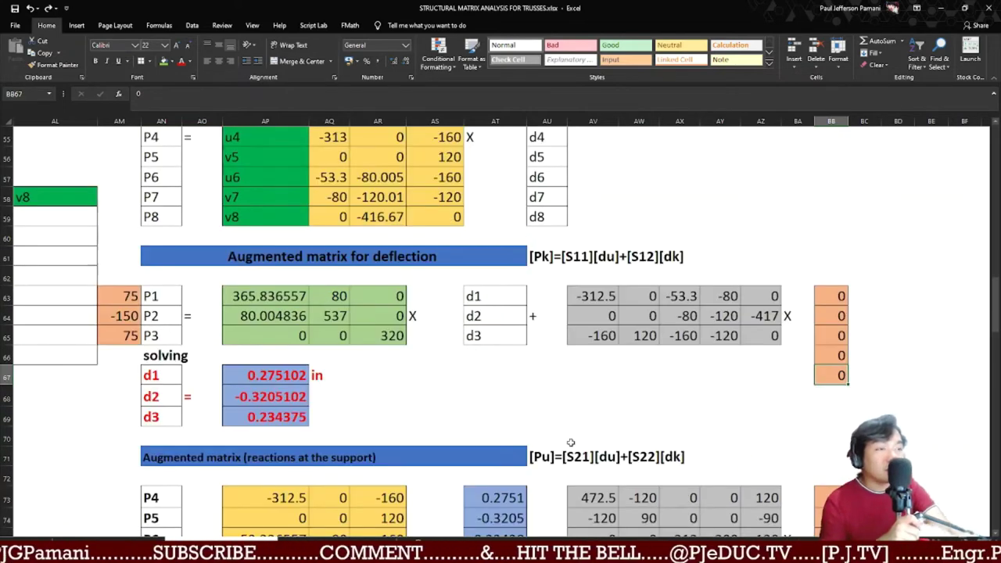
pyautogui.scroll(1, 557, 267)
pyautogui.scroll(3, 557, 268)
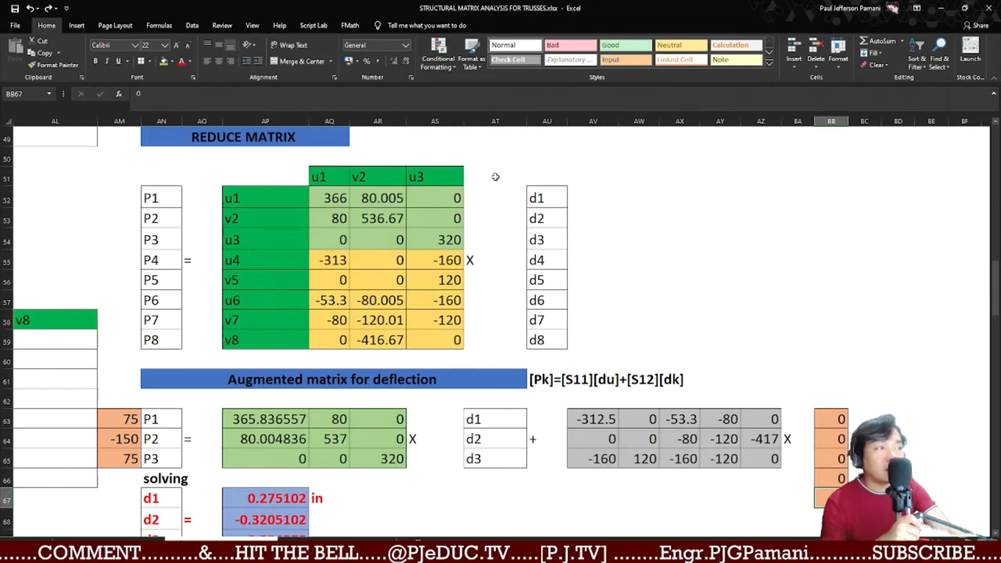
pyautogui.scroll(-2, 496, 176)
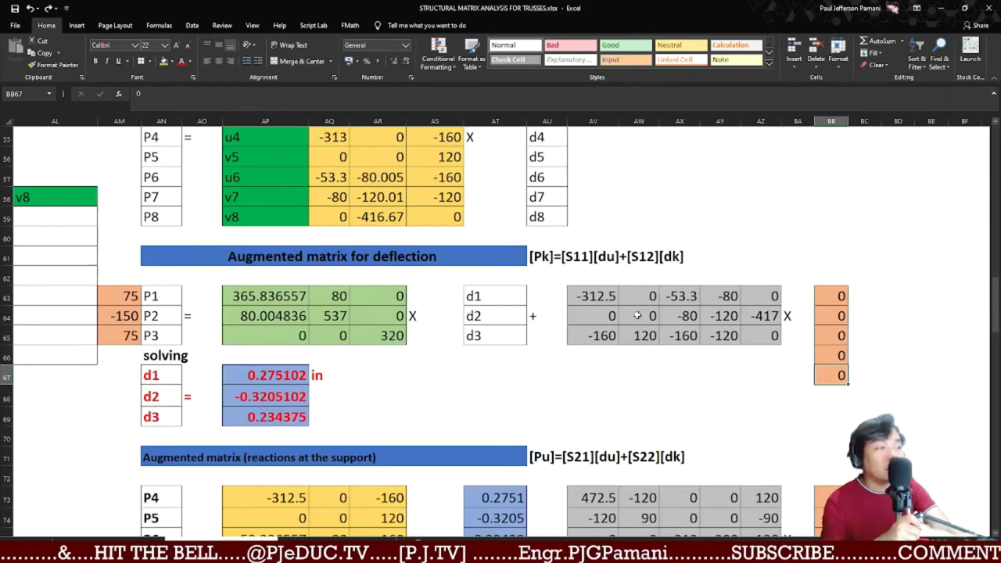
pyautogui.click(905, 296)
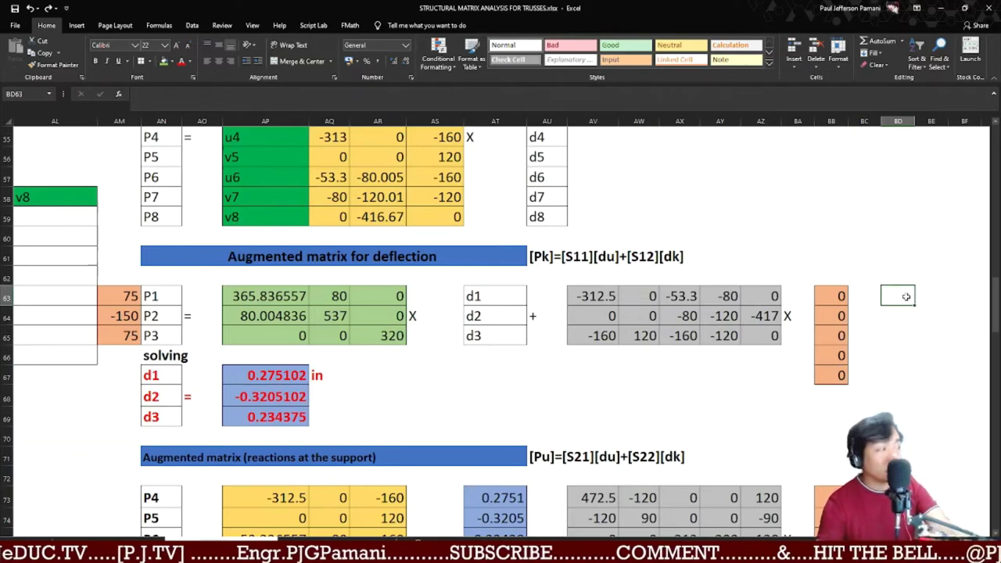
pyautogui.hotkey('shift', 'Down')
pyautogui.hotkey('shift', 'Down')
pyautogui.hotkey('shift', 'Down')
pyautogui.hotkey('shift', 'Down')
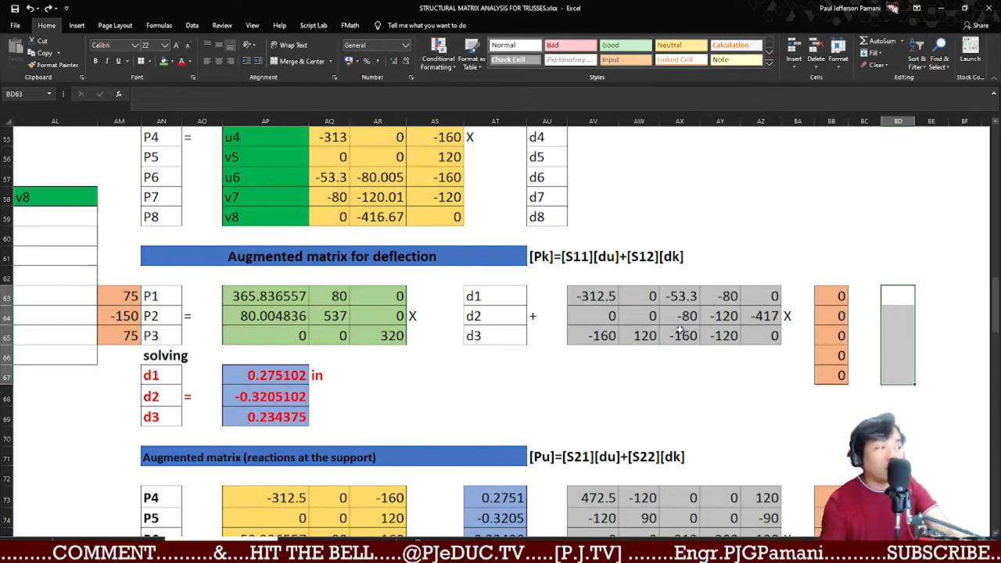
pyautogui.write('=mm')
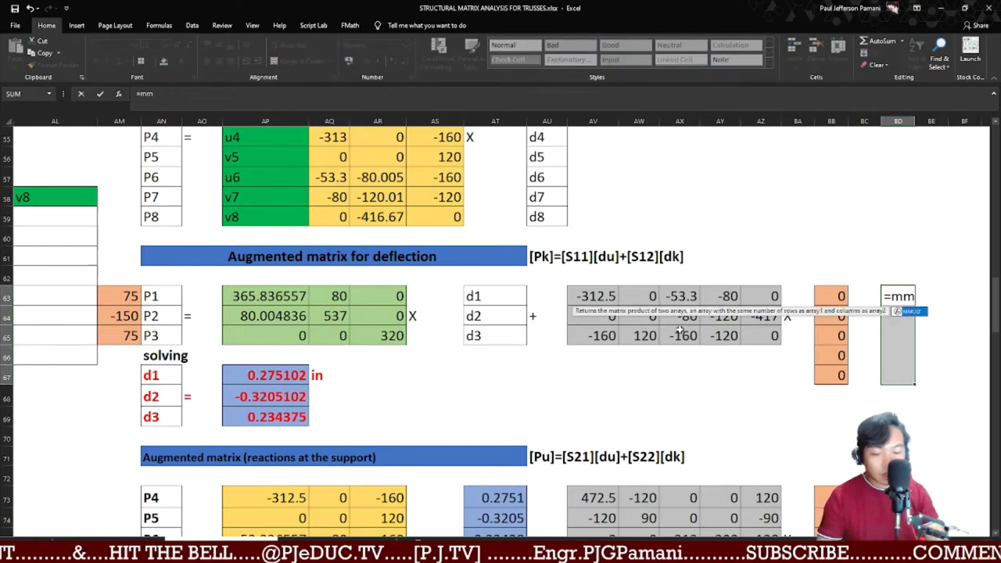
pyautogui.write('ult(')
pyautogui.moveTo(594, 295); pyautogui.dragTo(772, 336)
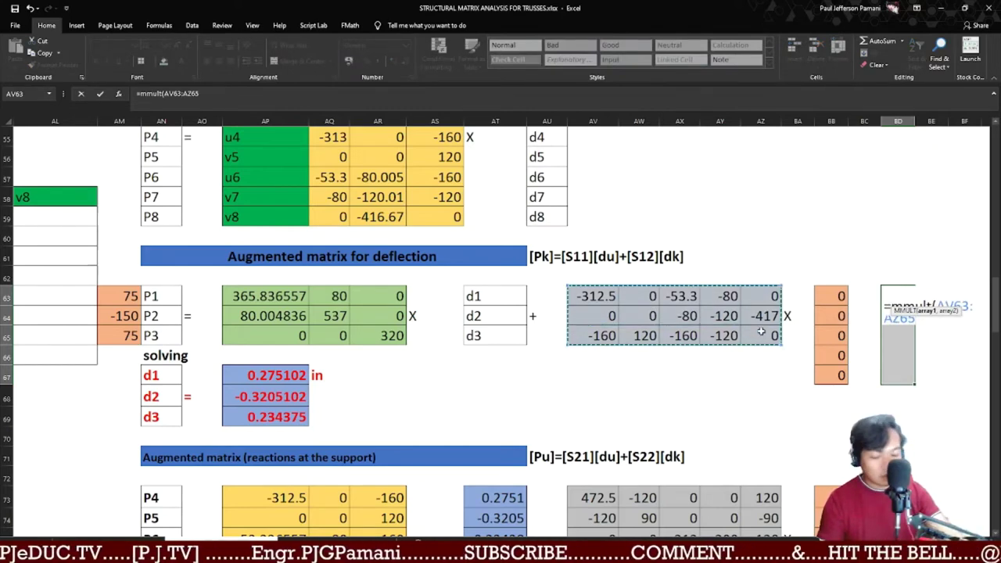
pyautogui.write(',')
pyautogui.click(825, 297)
pyautogui.moveTo(825, 316); pyautogui.dragTo(829, 374)
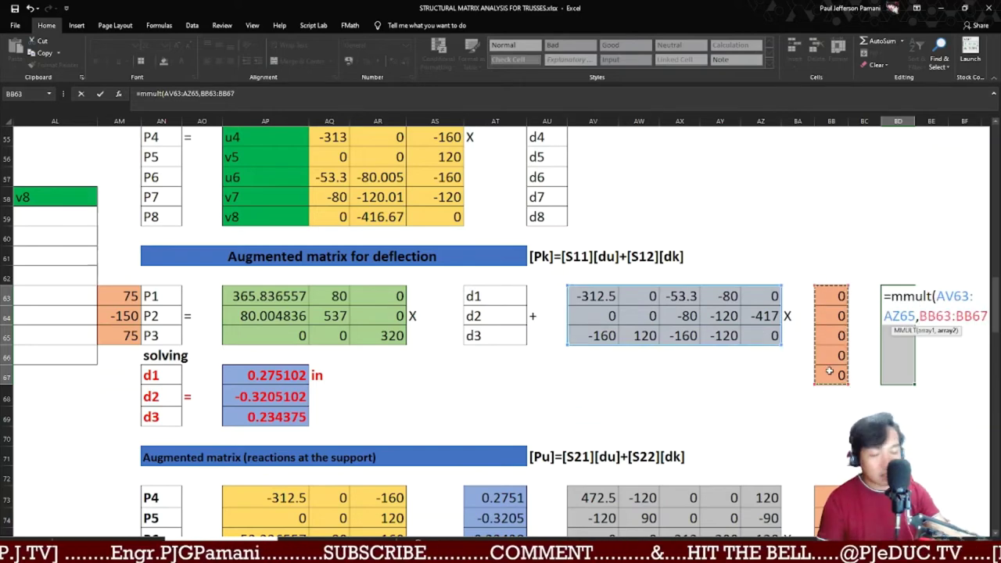
pyautogui.write(')')
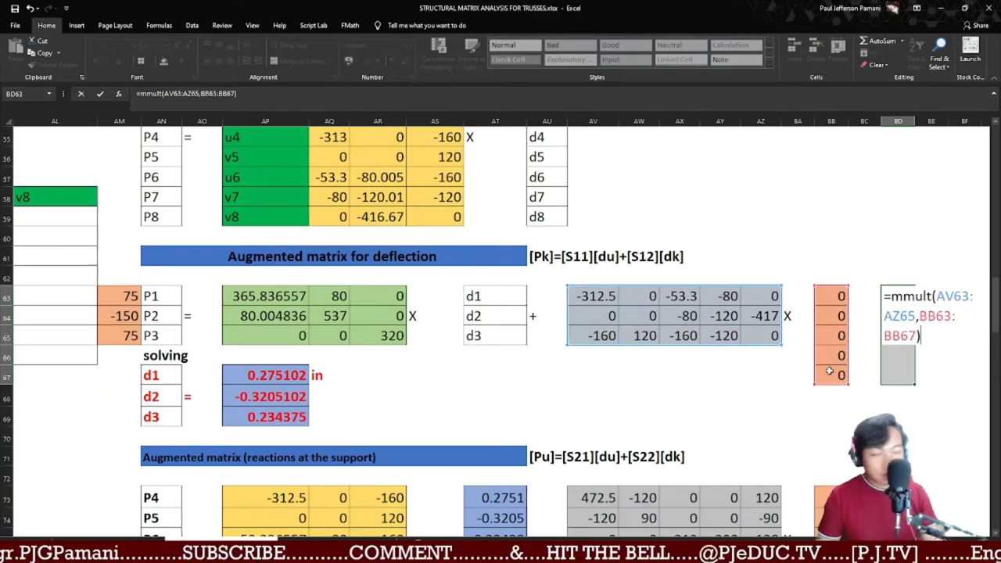
pyautogui.hotkey('ctrl', 'shift', 'Return')
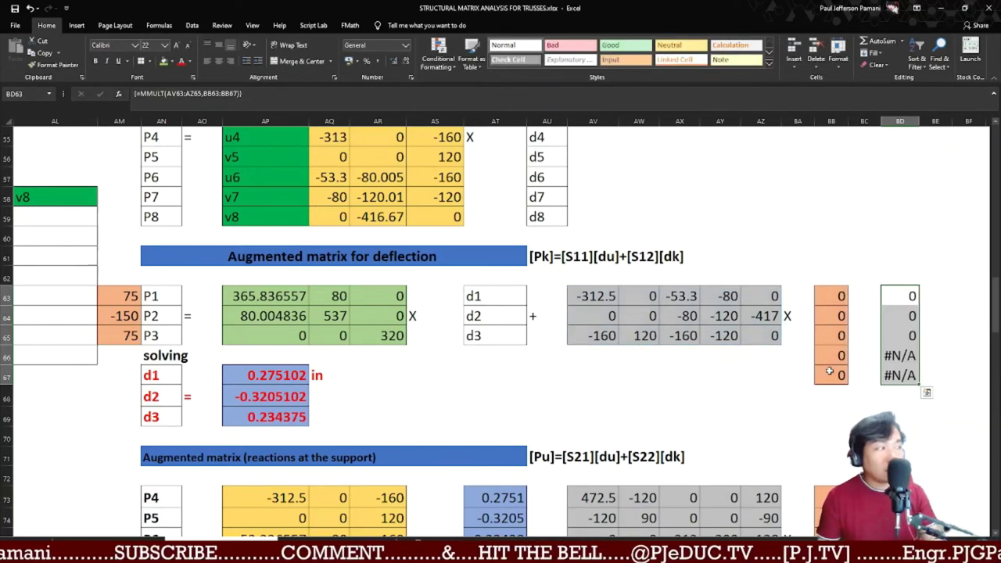
# - Try to re-enter the MMULT formula in BD66 as an ordinary formula, then cancel the edit
pyautogui.click(904, 353)
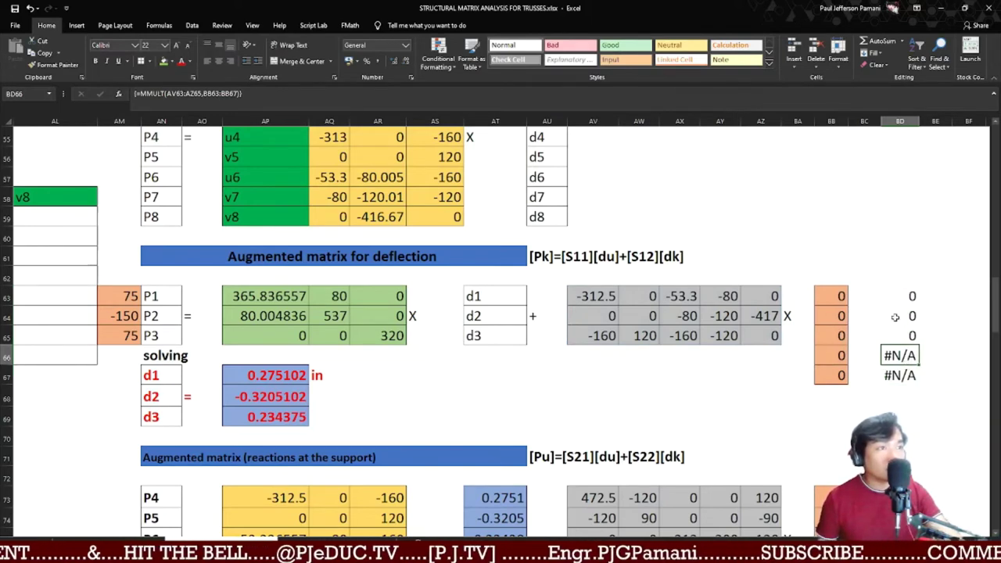
pyautogui.click(344, 92)
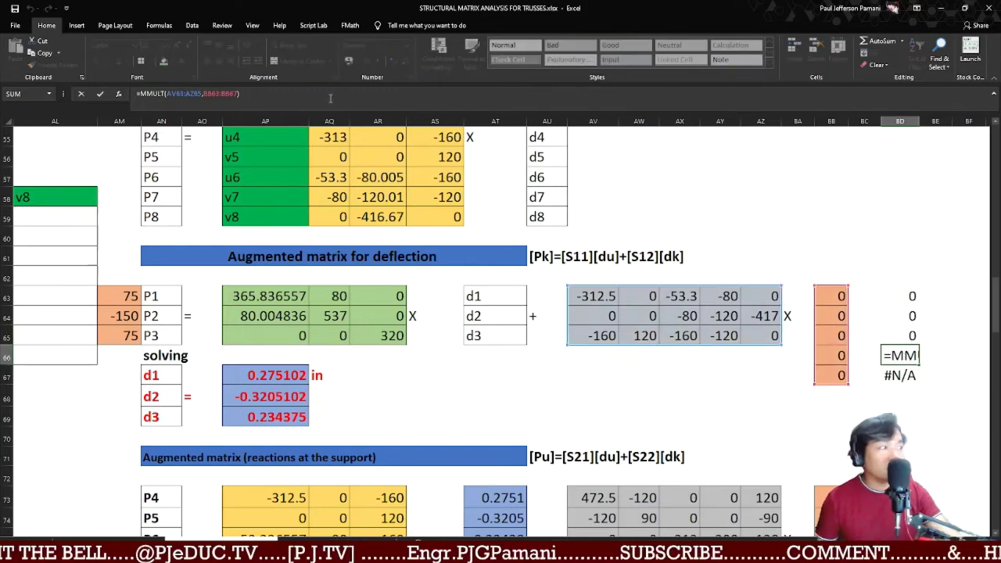
pyautogui.press('Return')
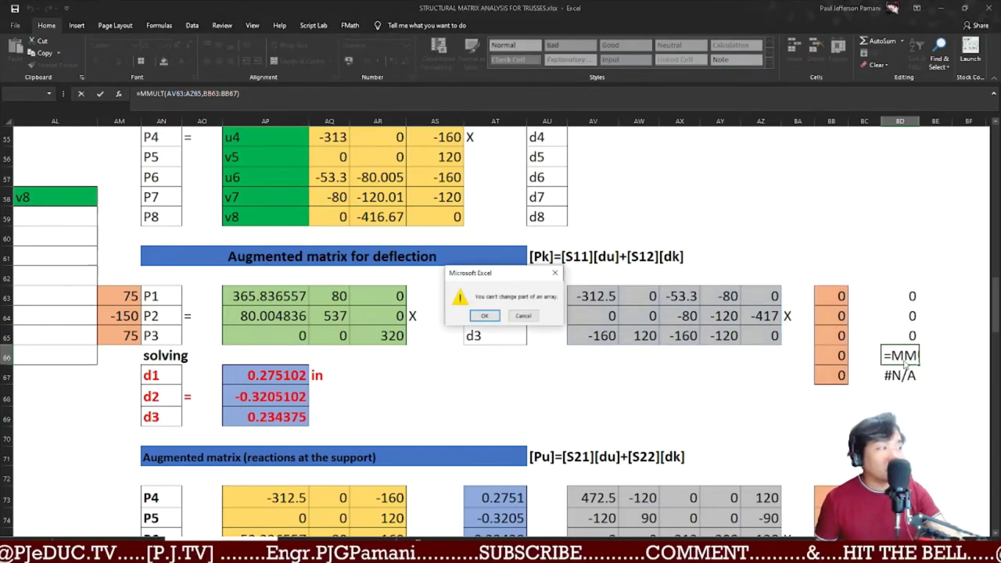
pyautogui.press('Escape')
pyautogui.press('Escape')
# - Clear the whole trial product array in BD63:BD67
pyautogui.click(897, 297)
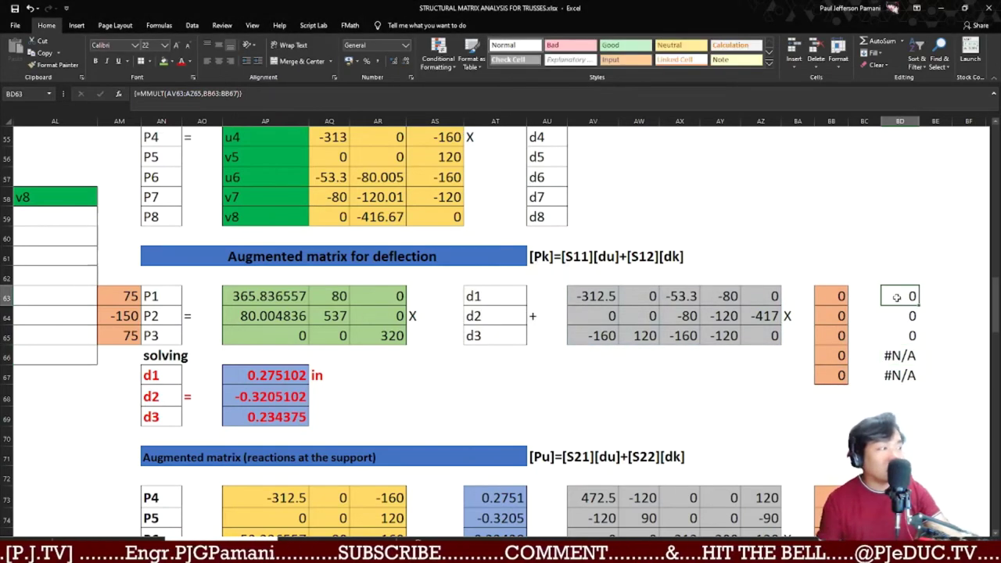
pyautogui.hotkey('shift', 'Down')
pyautogui.hotkey('shift', 'Down')
pyautogui.hotkey('shift', 'Down')
pyautogui.hotkey('shift', 'Down')
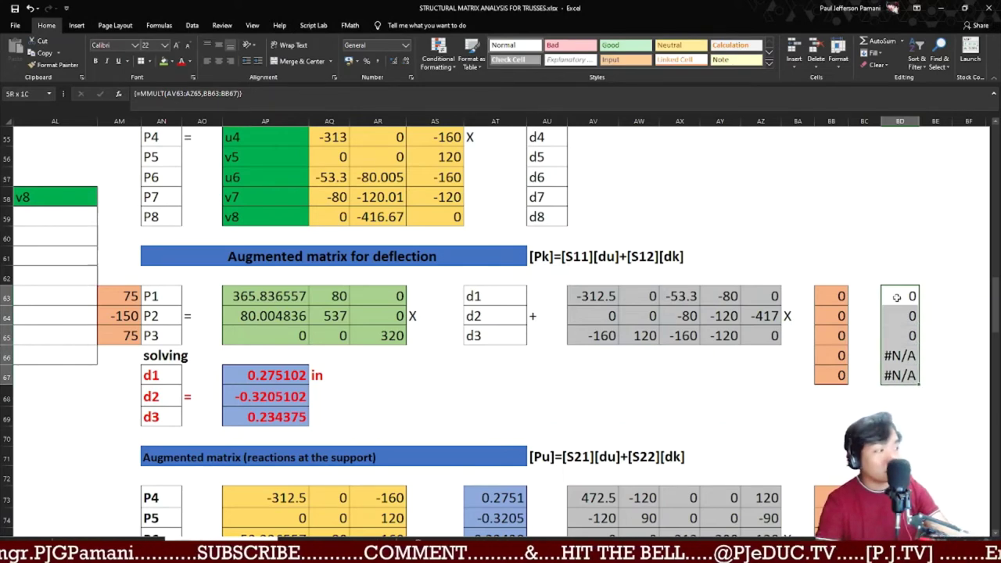
pyautogui.press('Delete')
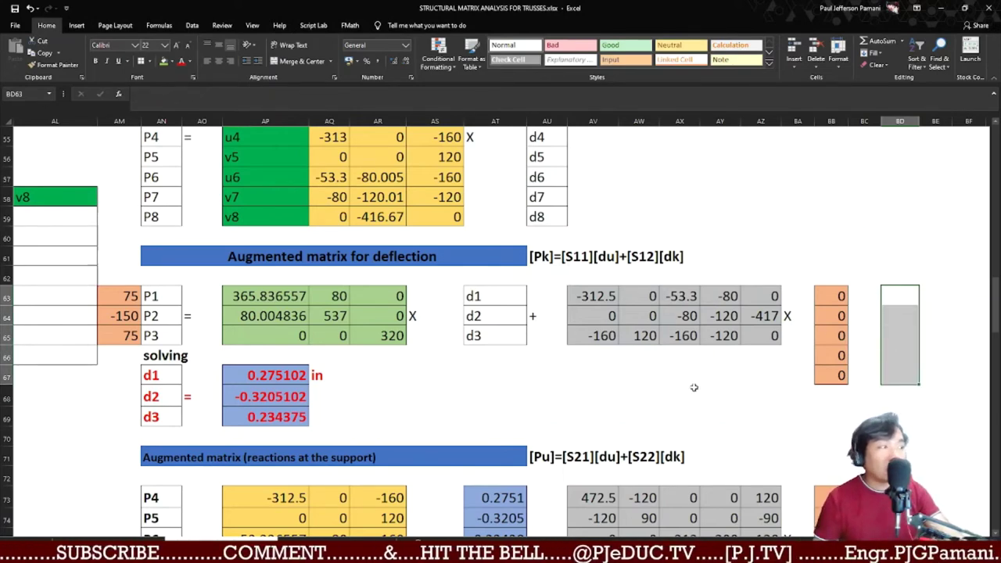
pyautogui.click(679, 416)
# - Compute the inverse of the S11 matrix in AR67:AT69 with the array formula =MINVERSE(AP63:AR65)
pyautogui.scroll(13, 654, 267)
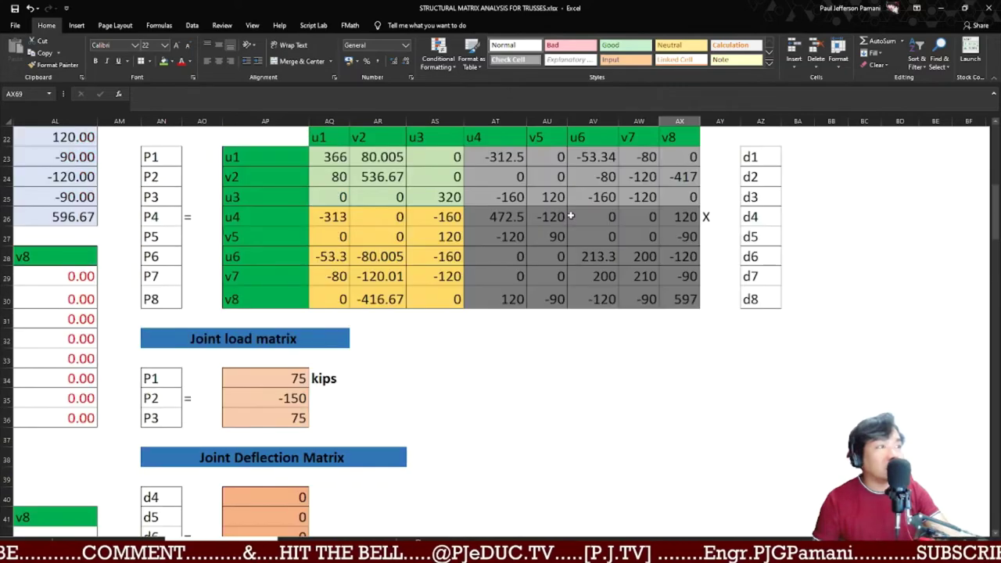
pyautogui.scroll(-13, 574, 214)
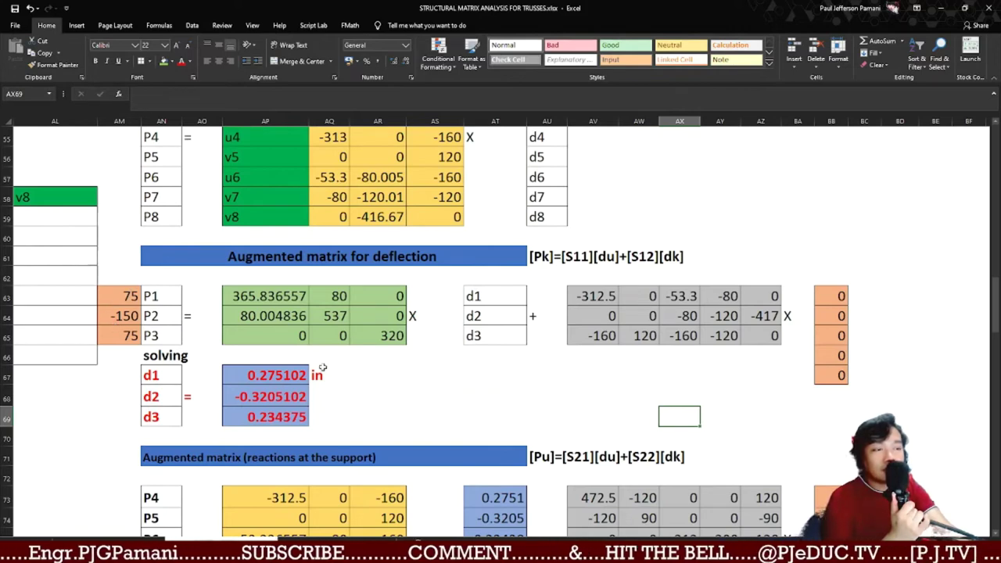
pyautogui.click(381, 391)
pyautogui.click(382, 375)
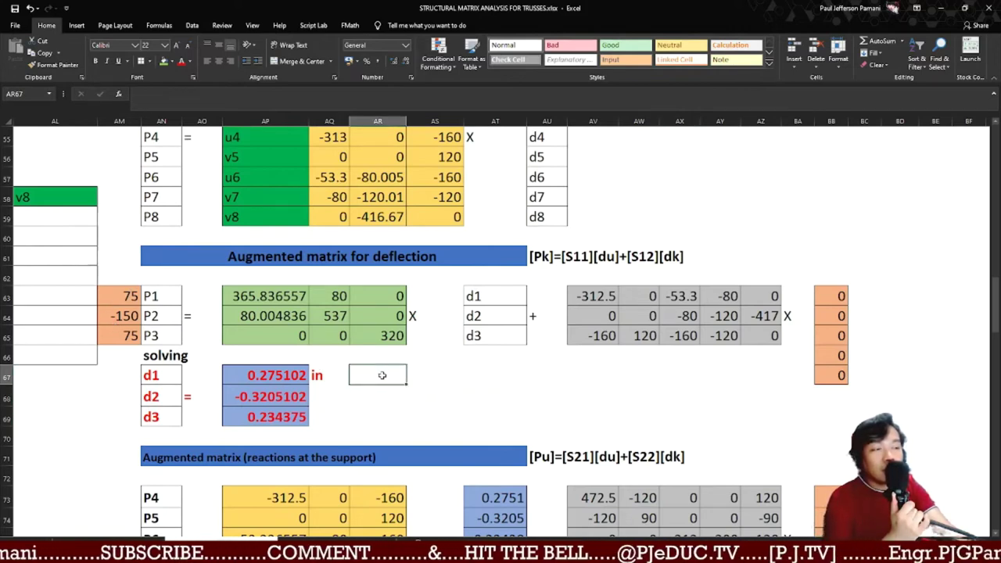
pyautogui.hotkey('shift', 'Right')
pyautogui.hotkey('shift', 'Right')
pyautogui.hotkey('shift', 'Down')
pyautogui.hotkey('shift', 'Down')
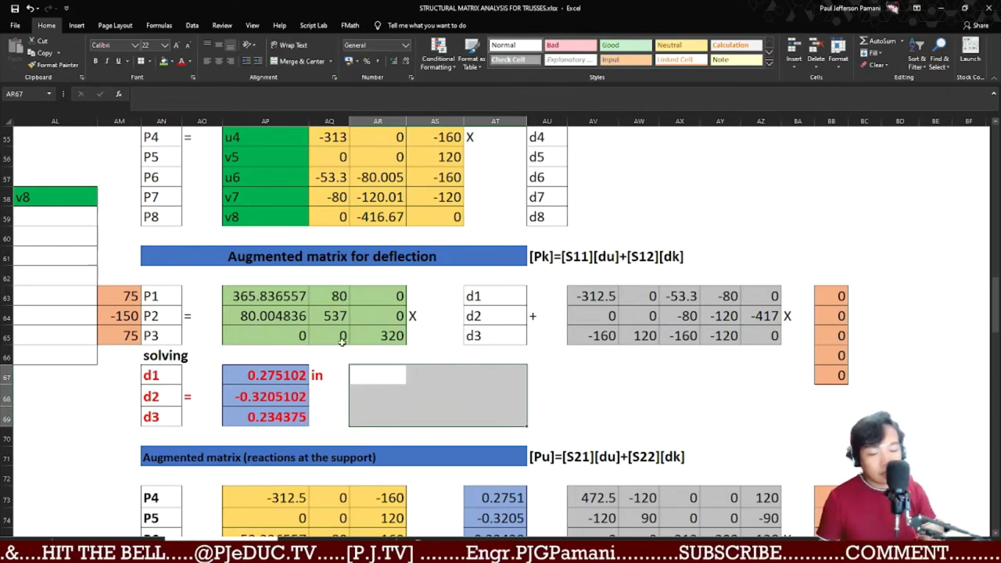
pyautogui.write('=m')
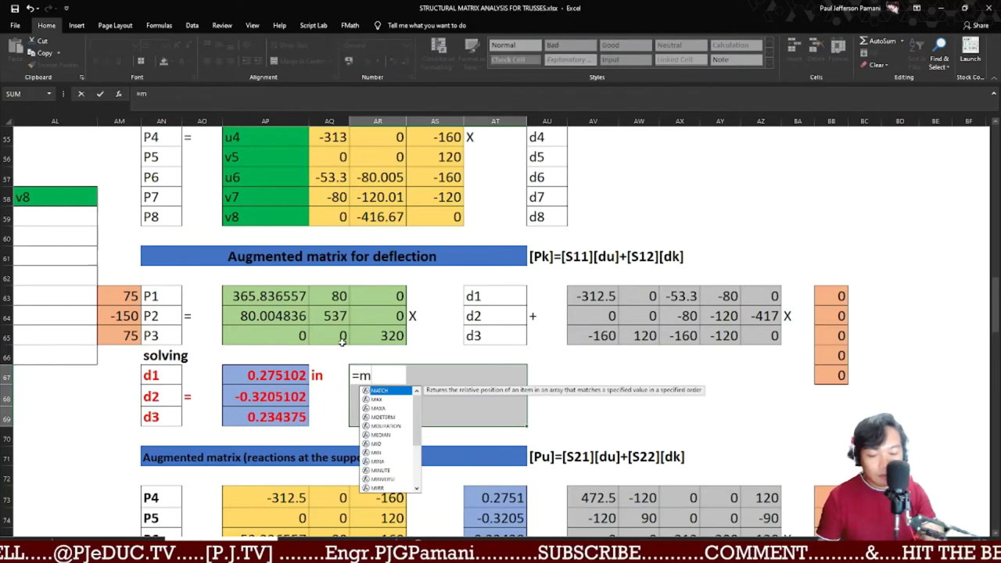
pyautogui.write('inverse(')
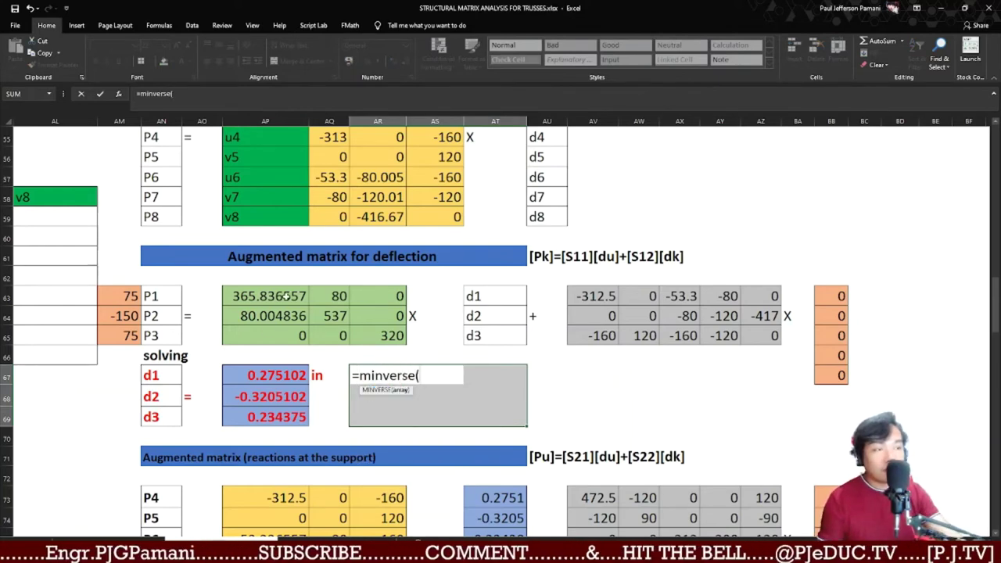
pyautogui.moveTo(234, 295); pyautogui.dragTo(398, 337)
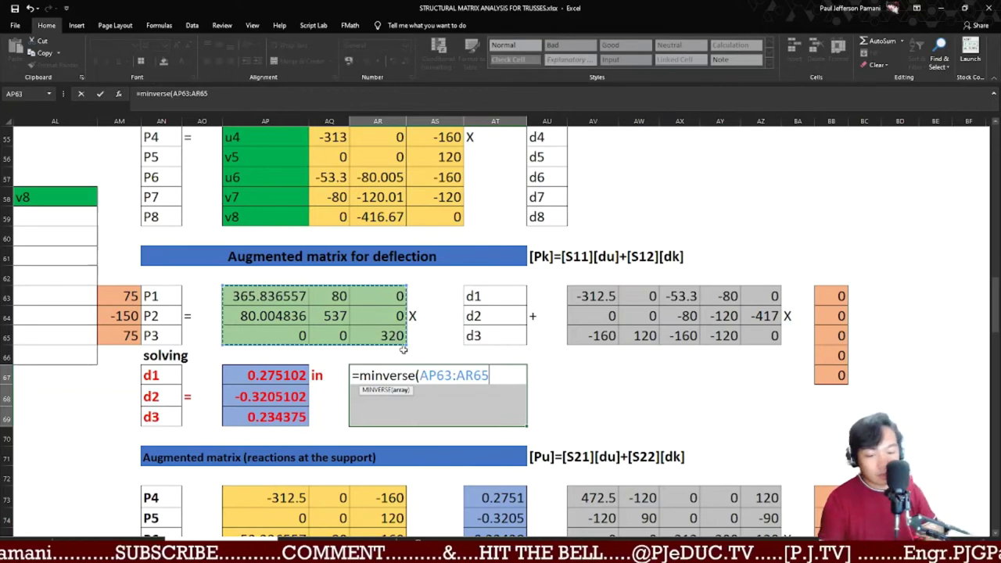
pyautogui.write(')')
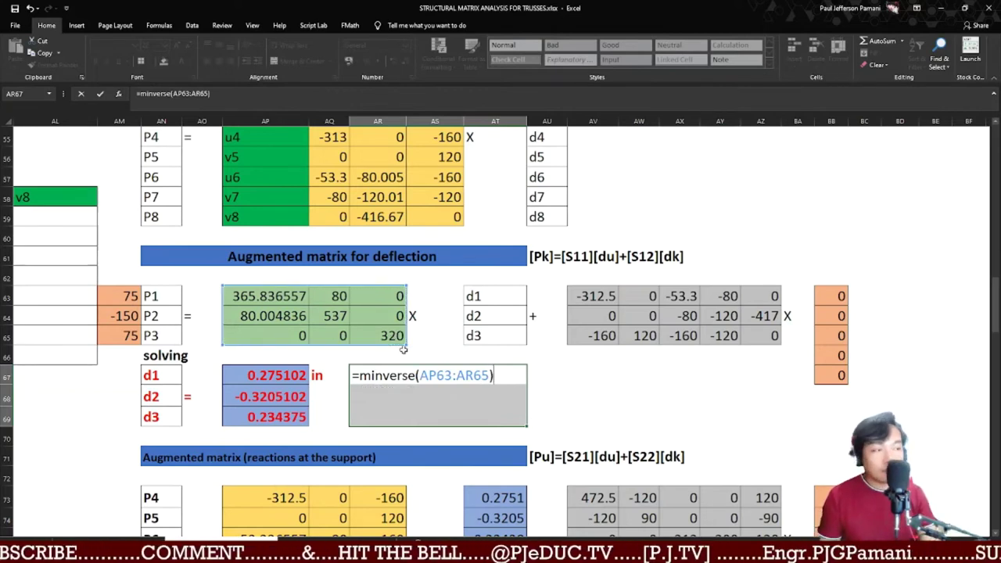
pyautogui.hotkey('ctrl', 'shift', 'Return')
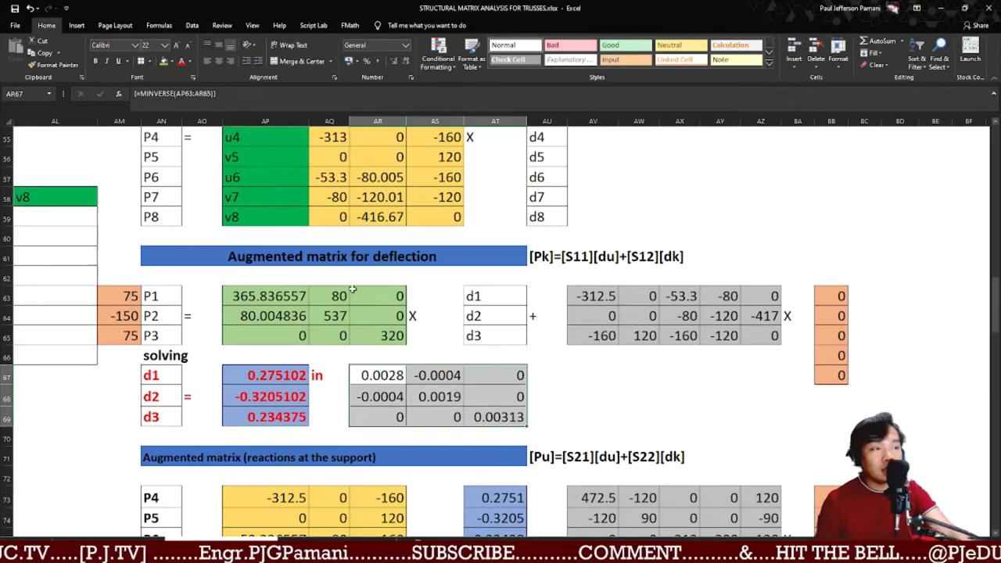
# - Multiply the inverted matrix by the joint loads in AV67:AV69 with the array formula =MMULT(AR67:AT69,AM63:AM65)
pyautogui.click(587, 376)
pyautogui.hotkey('shift', 'Down')
pyautogui.hotkey('shift', 'Down')
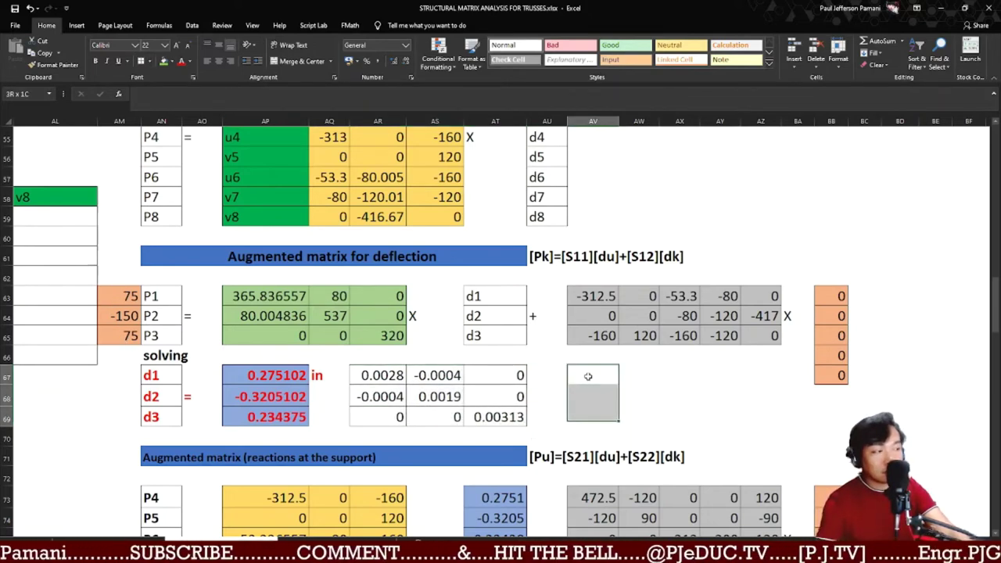
pyautogui.write('=')
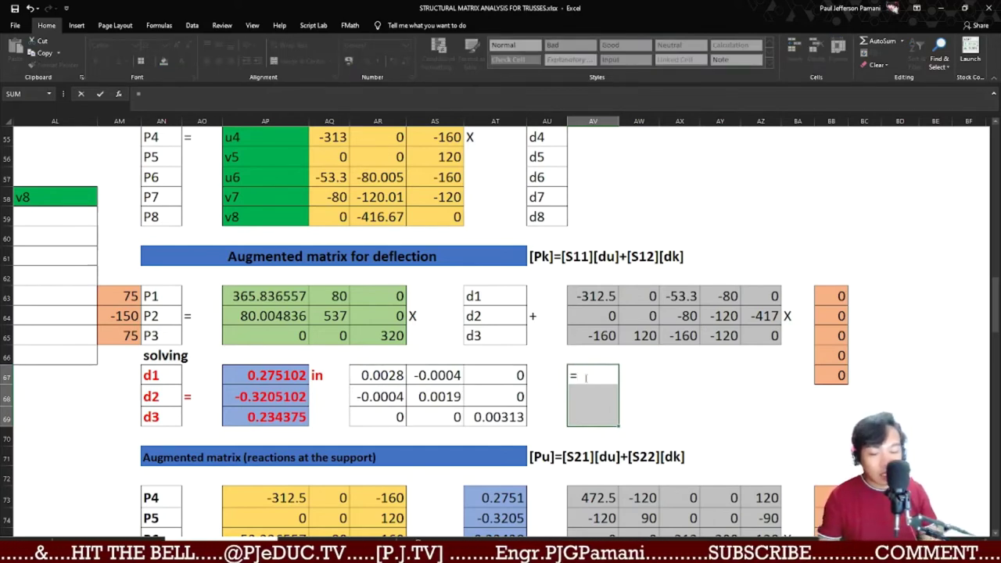
pyautogui.write('mmult(')
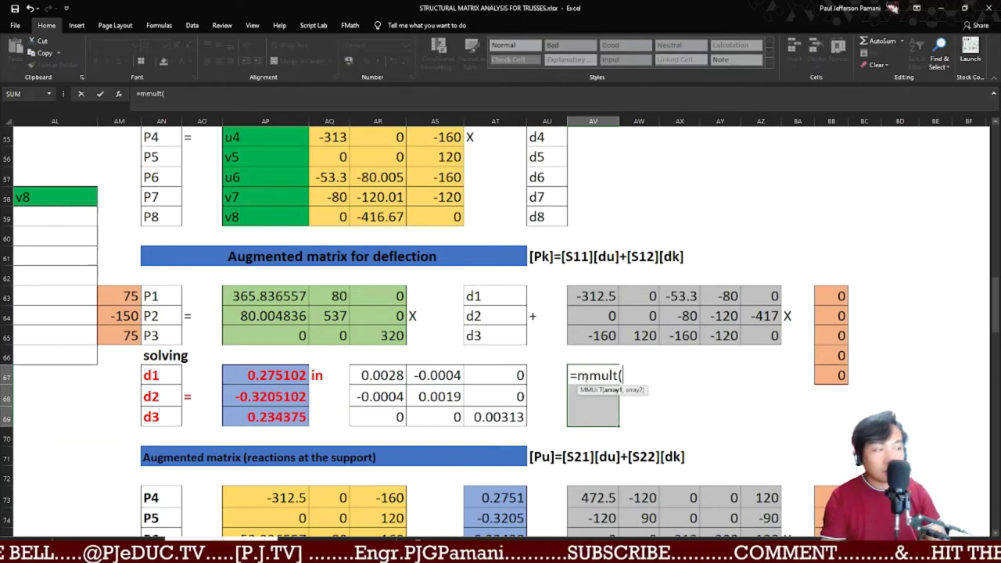
pyautogui.moveTo(394, 382); pyautogui.dragTo(485, 417)
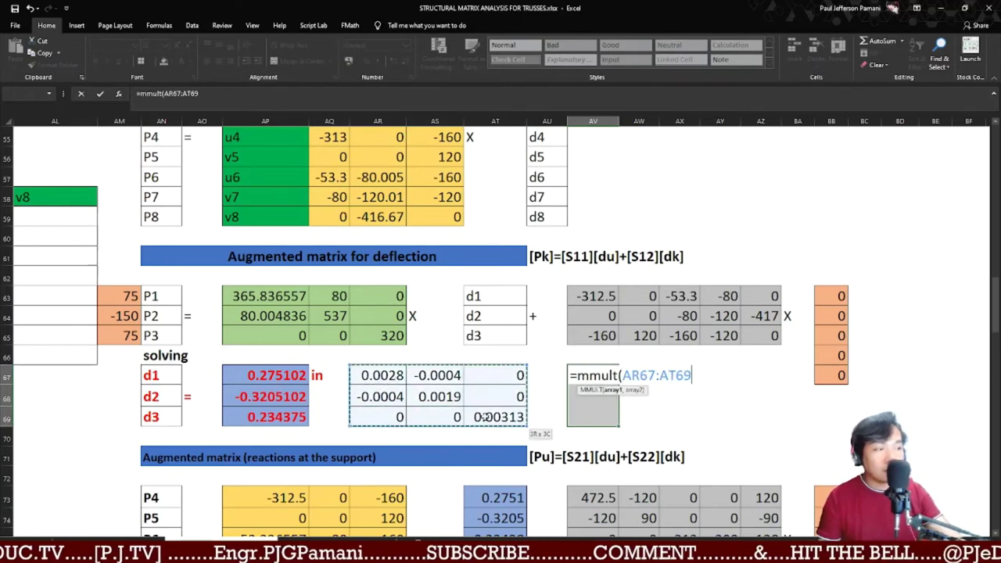
pyautogui.write(',')
pyautogui.moveTo(118, 297); pyautogui.dragTo(123, 338)
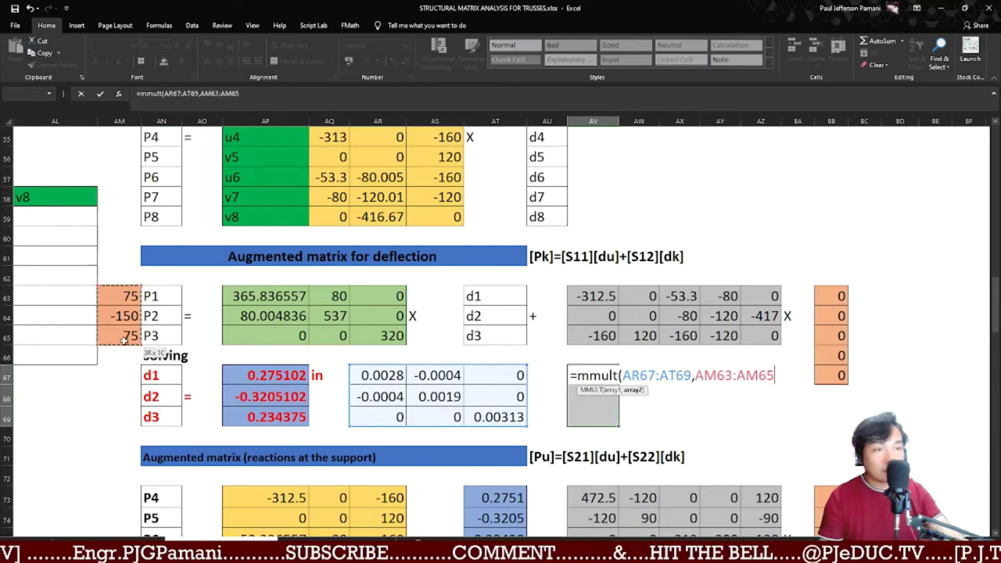
pyautogui.write(')')
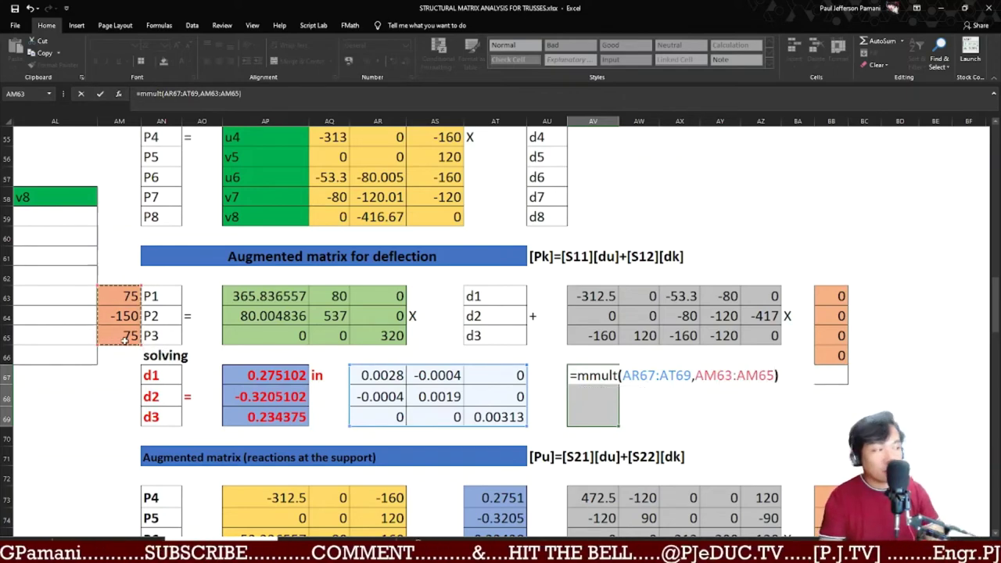
pyautogui.hotkey('ctrl', 'shift', 'Return')
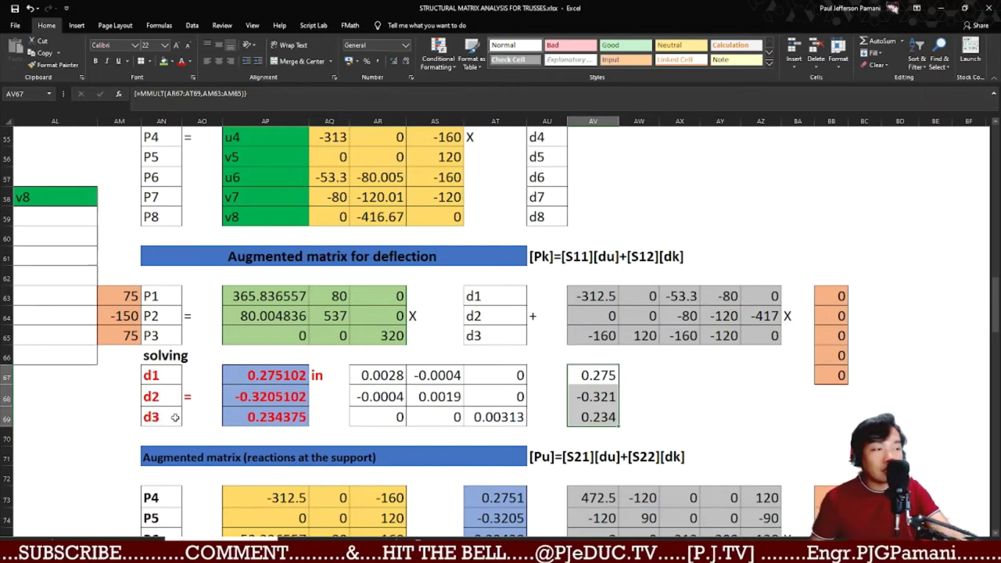
# - Clear the inverse matrix and deflection check arrays in AR67:AV69
pyautogui.click(386, 378)
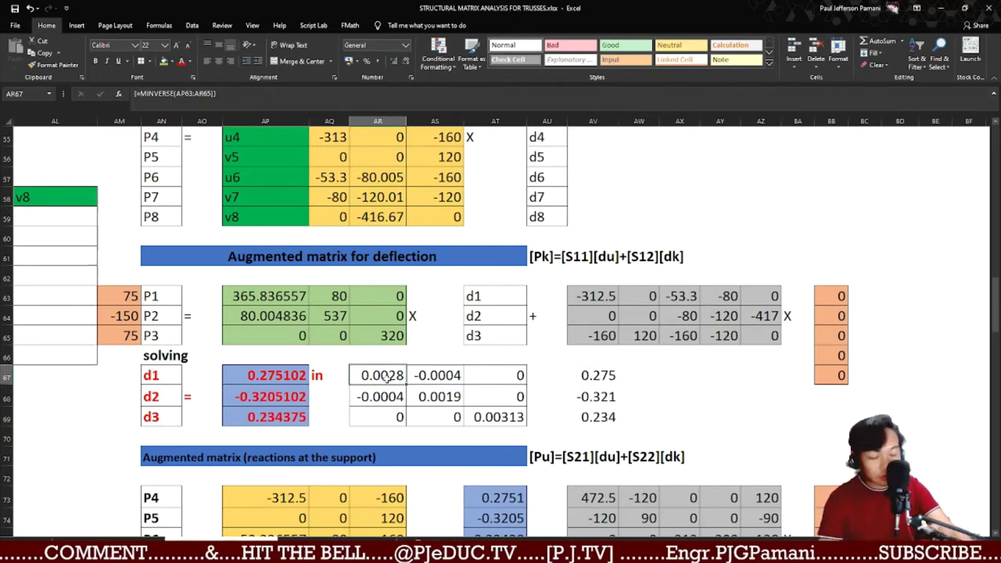
pyautogui.hotkey('shift', 'Right')
pyautogui.hotkey('shift', 'Right')
pyautogui.hotkey('shift', 'Right')
pyautogui.hotkey('shift', 'Right')
pyautogui.hotkey('shift', 'Down')
pyautogui.hotkey('shift', 'Down')
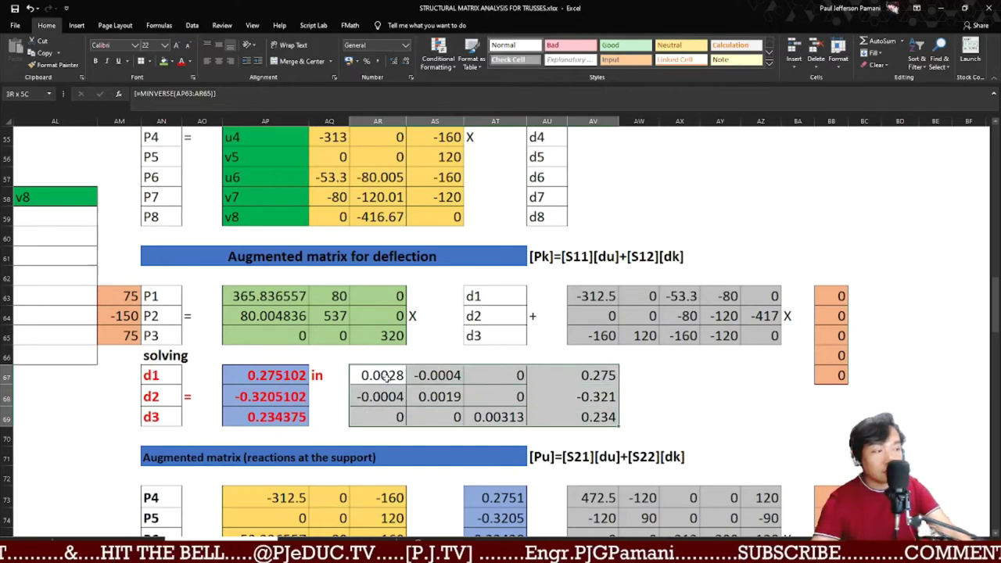
pyautogui.press('Delete')
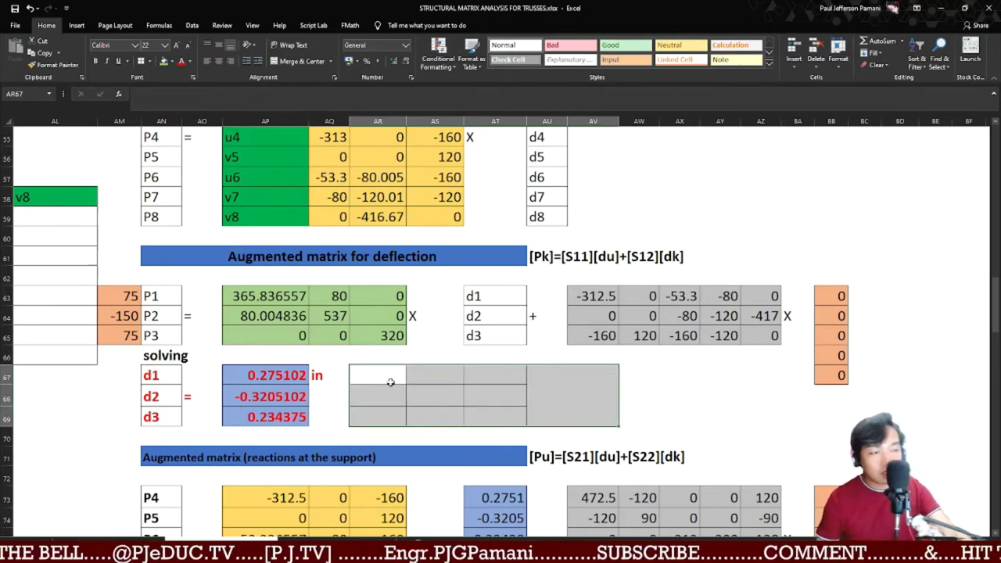
# - Remove all cell borders from the emptied check range AR67:AV69
pyautogui.click(149, 61)
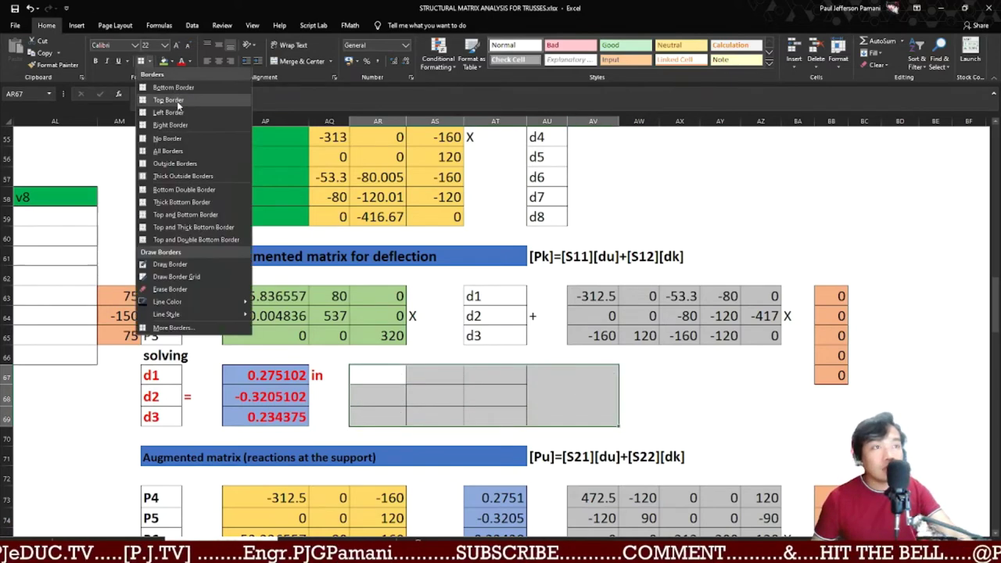
pyautogui.click(167, 138)
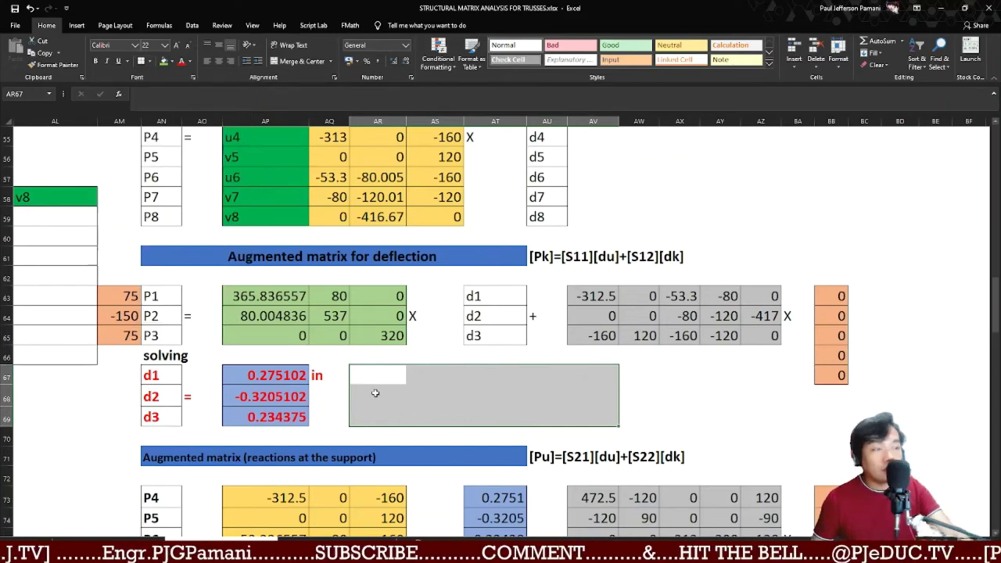
# - Check the deflections in AR67:AR69 with the single array formula =MMULT(MINVERSE(AP63:AR65),AM63:AM65) and clear that check array
pyautogui.click(384, 371)
pyautogui.hotkey('shift', 'Down')
pyautogui.hotkey('shift', 'Down')
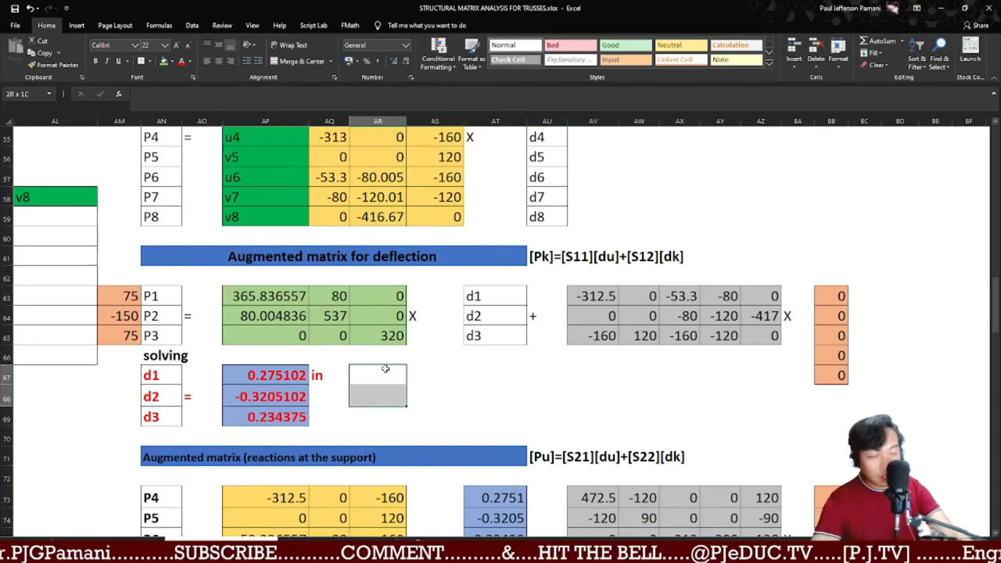
pyautogui.write('=')
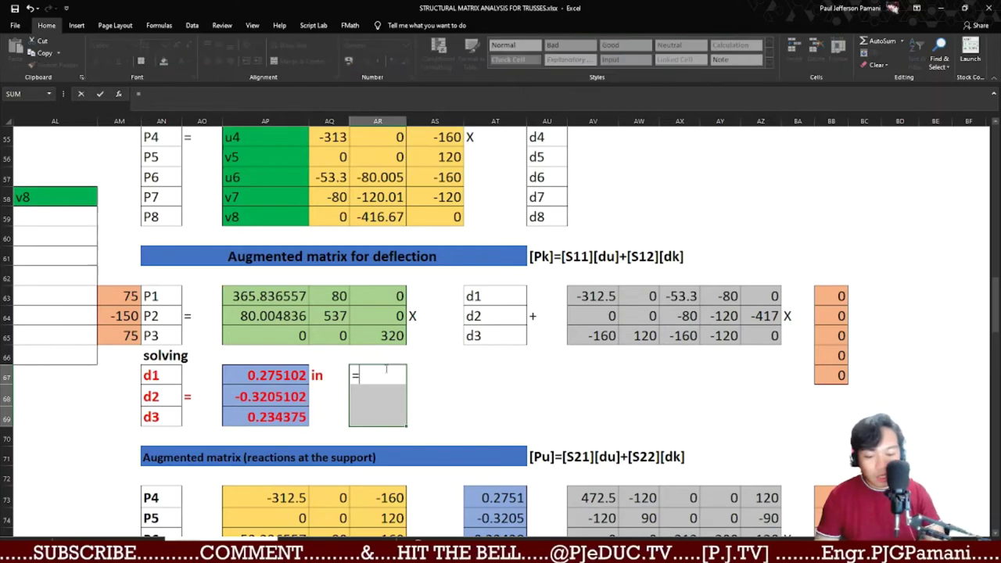
pyautogui.write('mmult(')
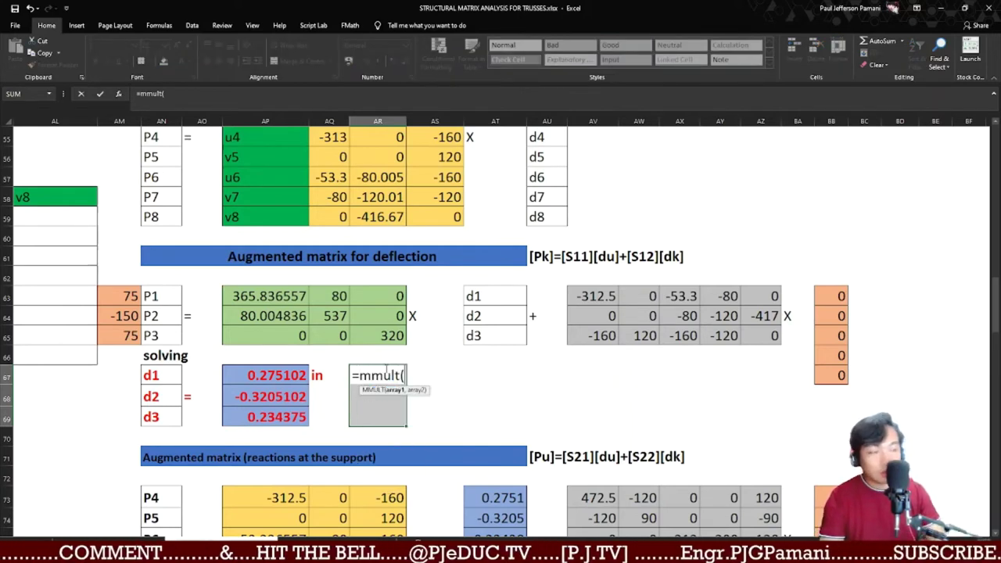
pyautogui.write('min')
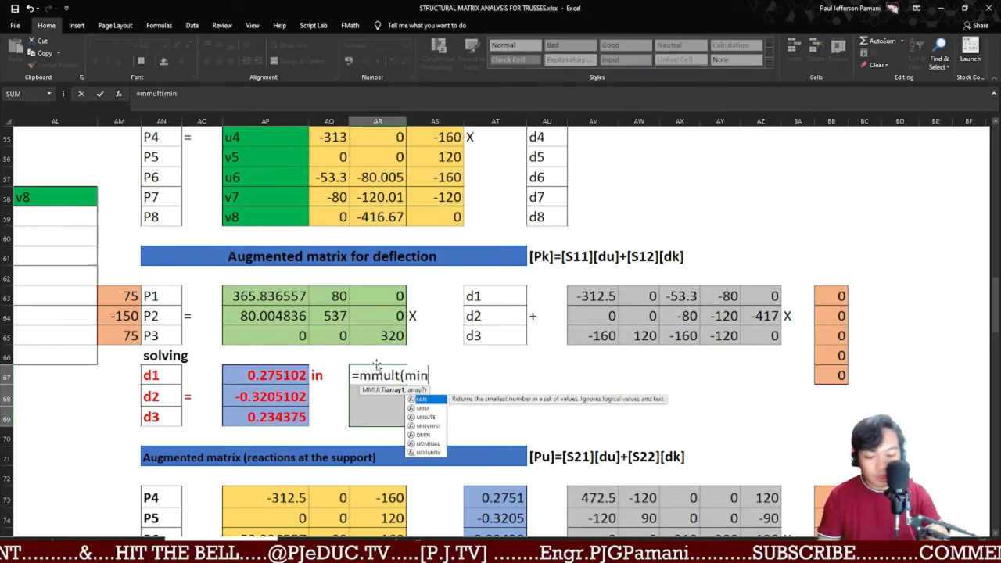
pyautogui.write('verse')
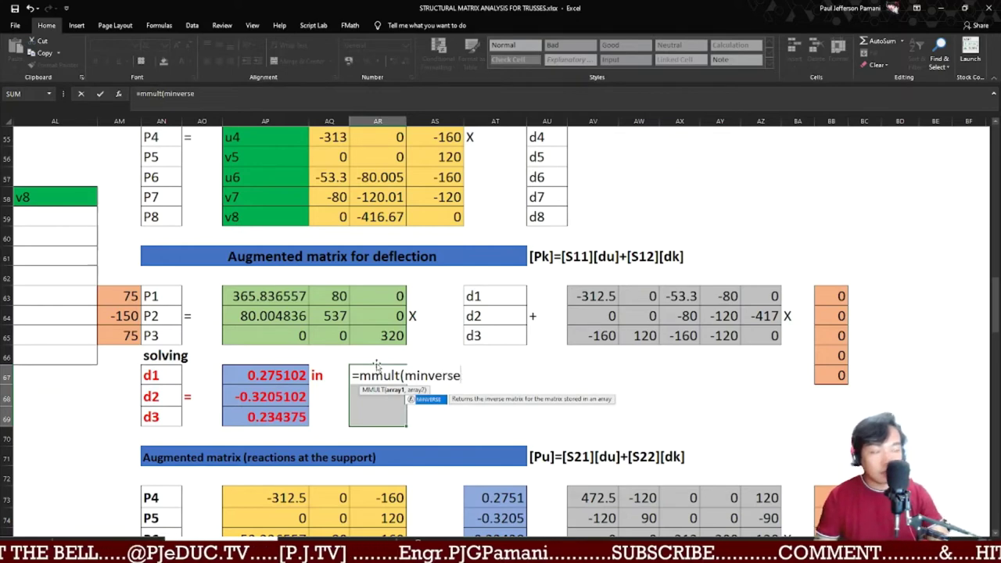
pyautogui.write('(')
pyautogui.moveTo(289, 297); pyautogui.dragTo(375, 335)
pyautogui.write(')')
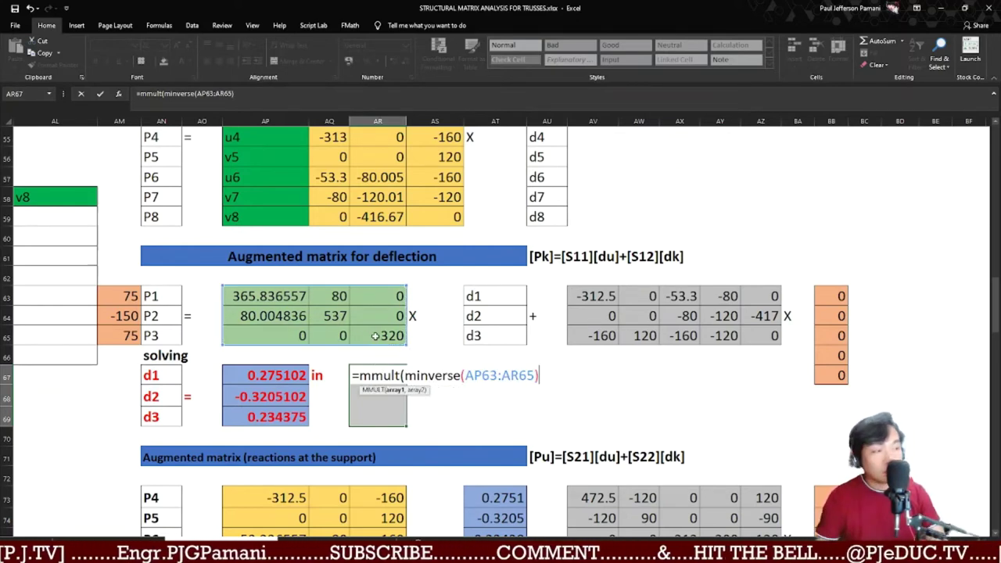
pyautogui.write(',')
pyautogui.moveTo(125, 297); pyautogui.dragTo(125, 334)
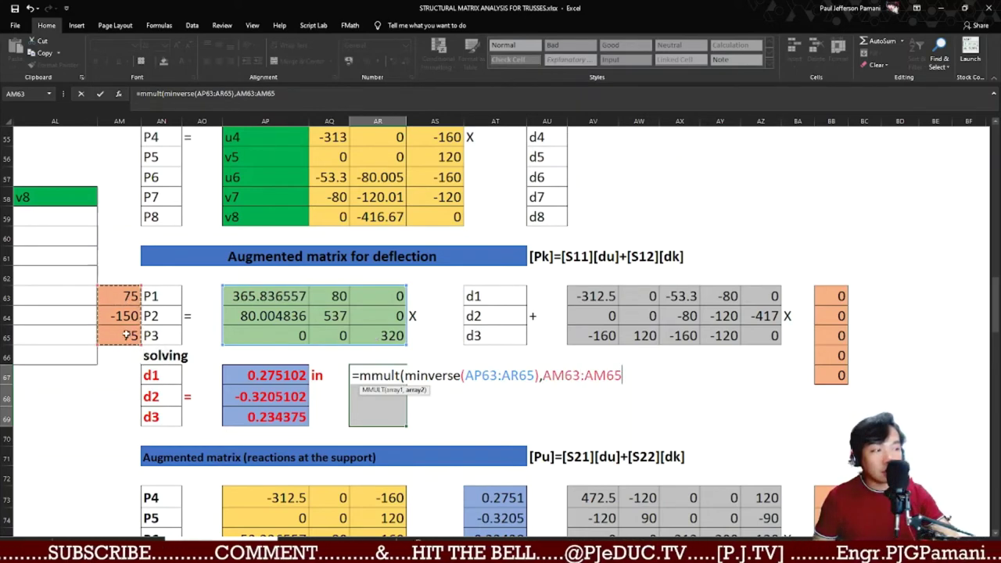
pyautogui.write(')')
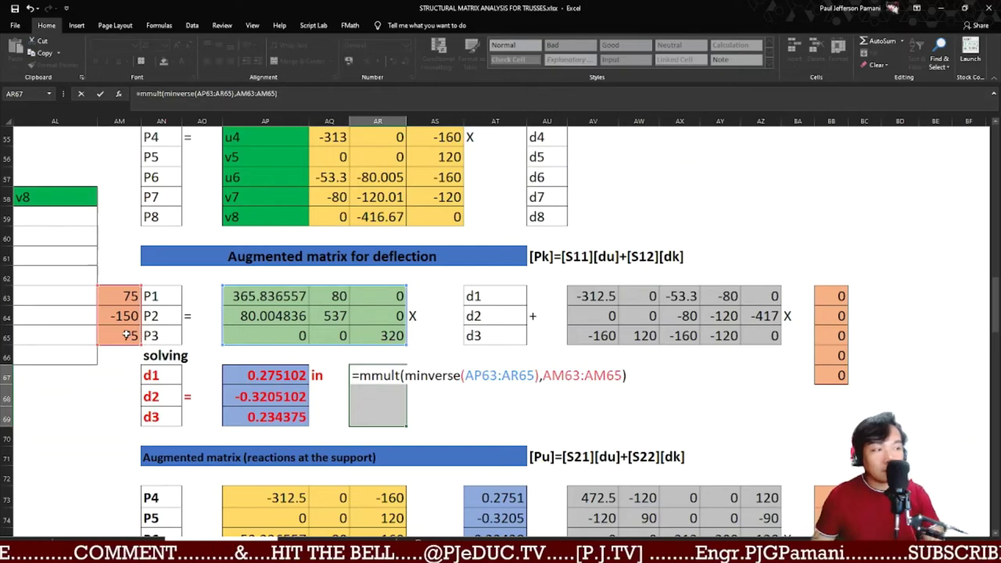
pyautogui.hotkey('ctrl', 'shift', 'Return')
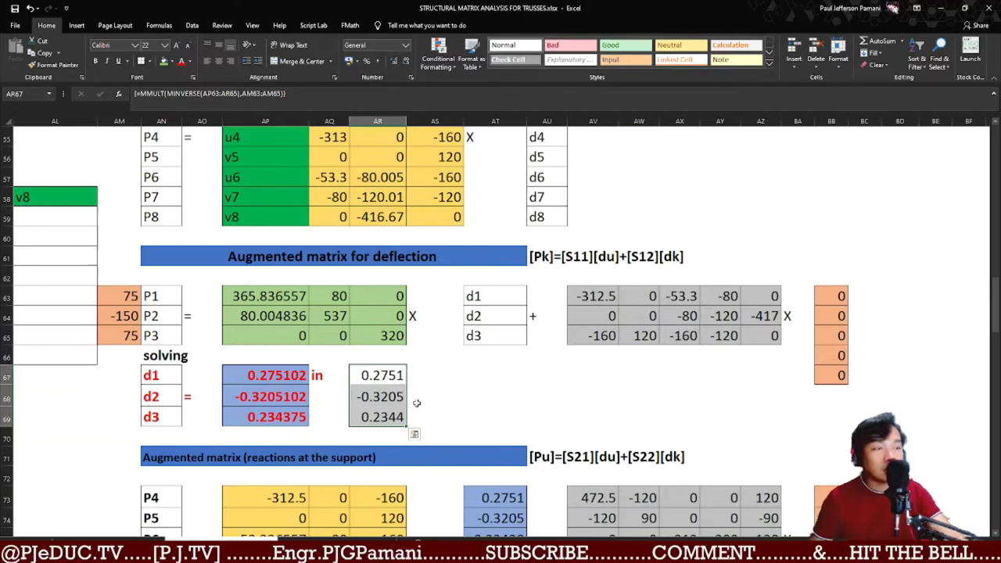
pyautogui.press('Delete')
pyautogui.click(440, 391)
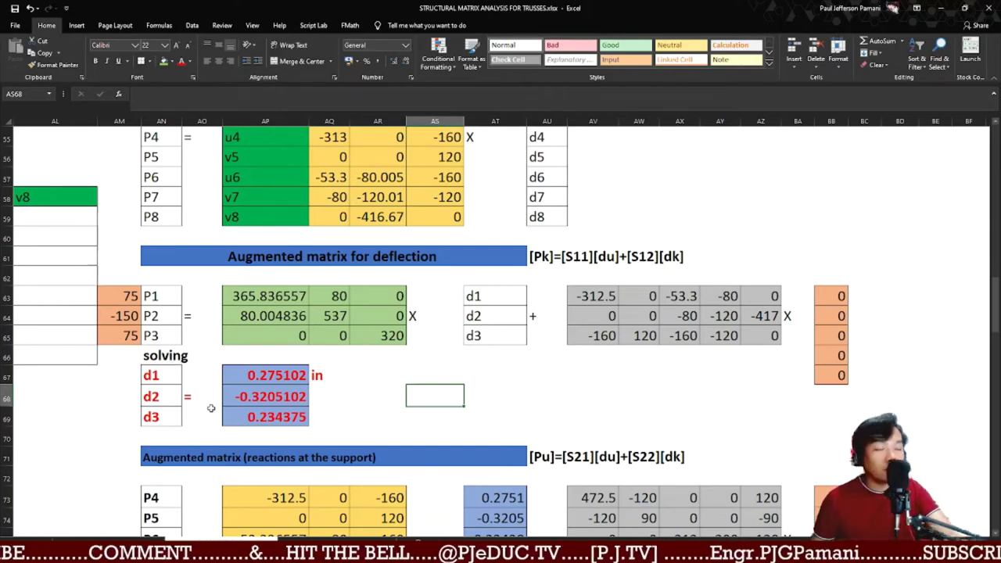
# - Examine the support reactions matrix equation against the reduced matrix and the full partitioned stiffness matrix above it
pyautogui.scroll(-1, 187, 391)
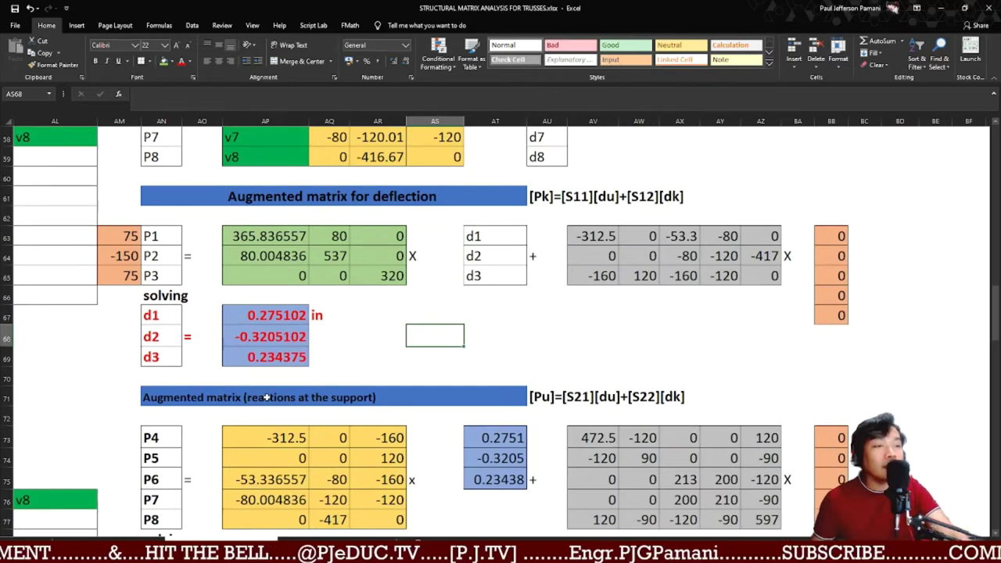
pyautogui.scroll(-3, 270, 397)
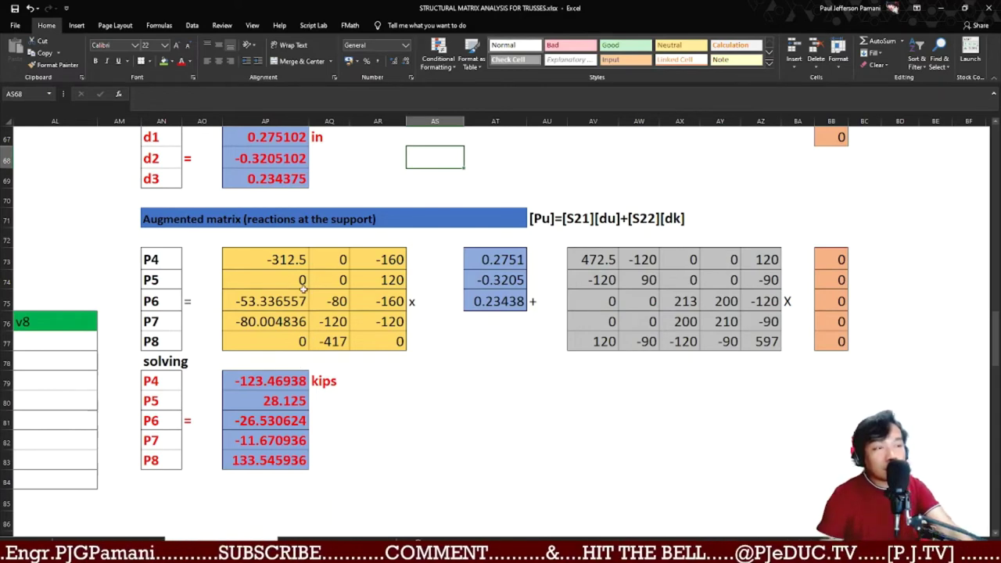
pyautogui.scroll(2, 294, 315)
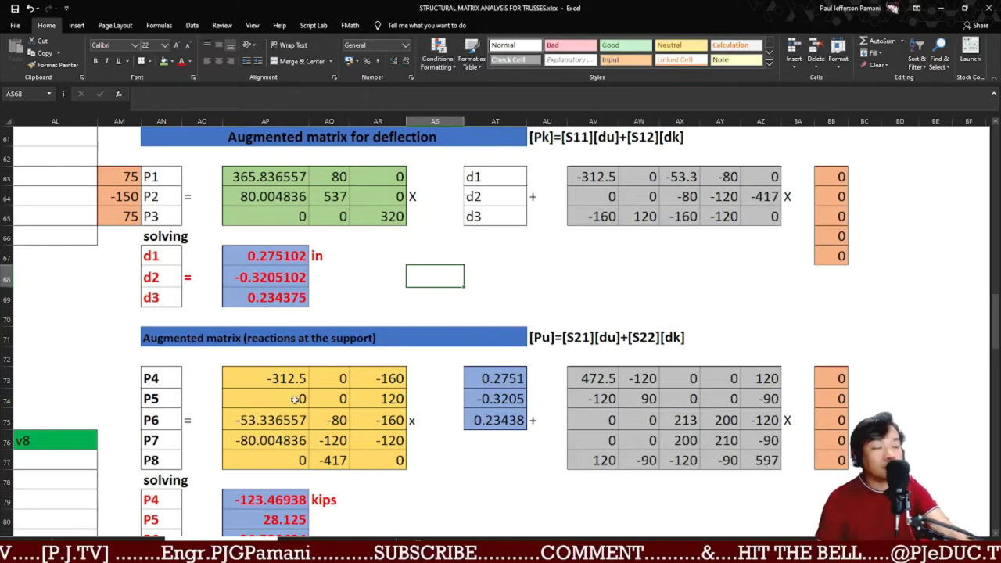
pyautogui.scroll(2, 294, 401)
pyautogui.scroll(2, 332, 306)
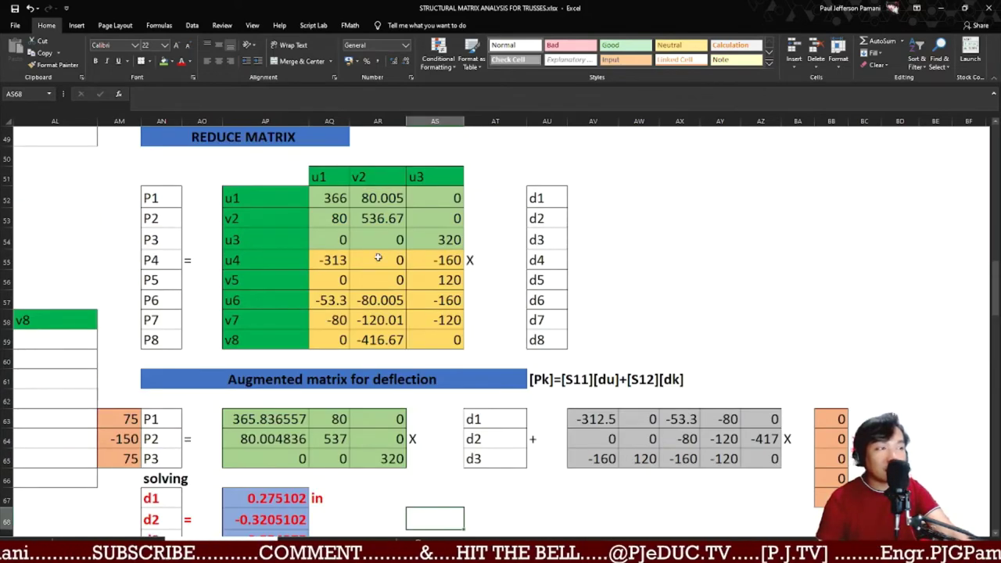
pyautogui.scroll(9, 436, 326)
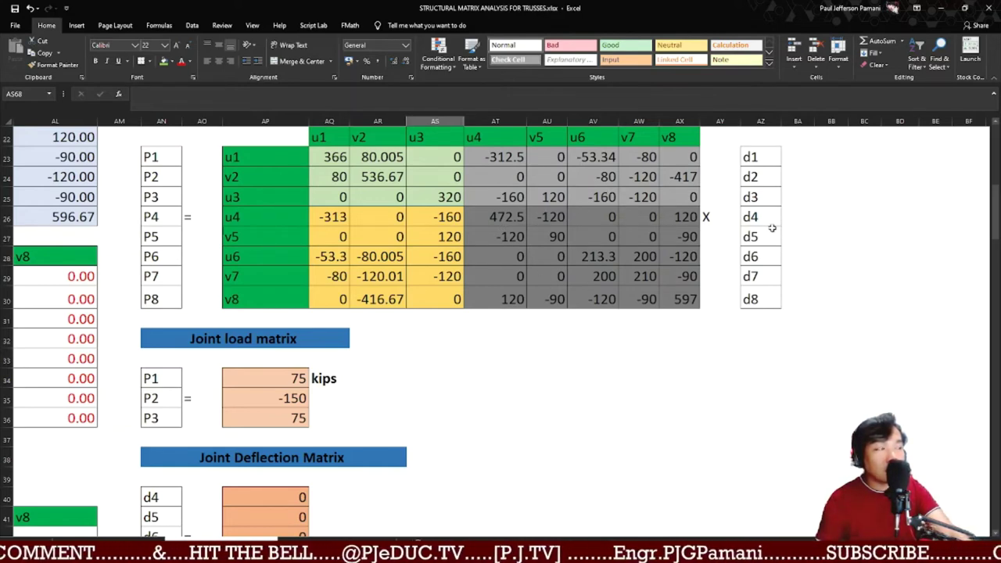
pyautogui.scroll(-13, 751, 305)
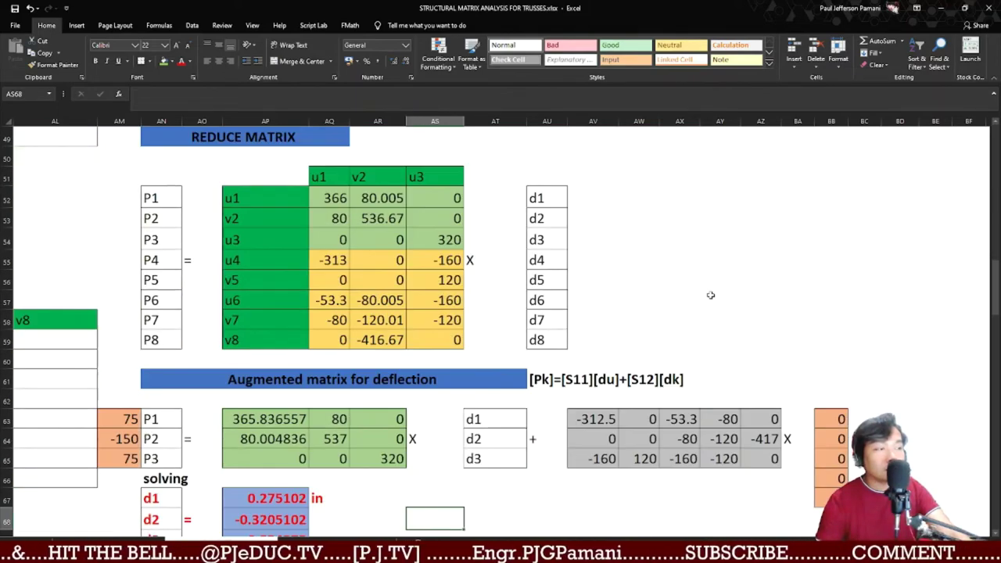
pyautogui.scroll(-1, 671, 384)
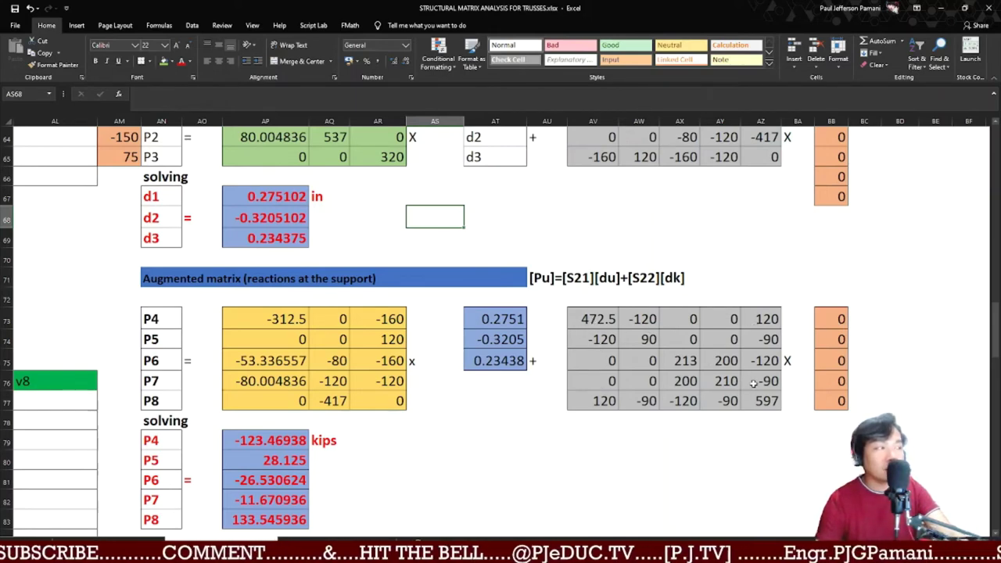
# - Inspect the cell references of the known support displacements in BB73:BB77 of the reactions equation
pyautogui.click(838, 321)
pyautogui.click(835, 339)
pyautogui.click(830, 360)
pyautogui.click(824, 379)
pyautogui.click(823, 401)
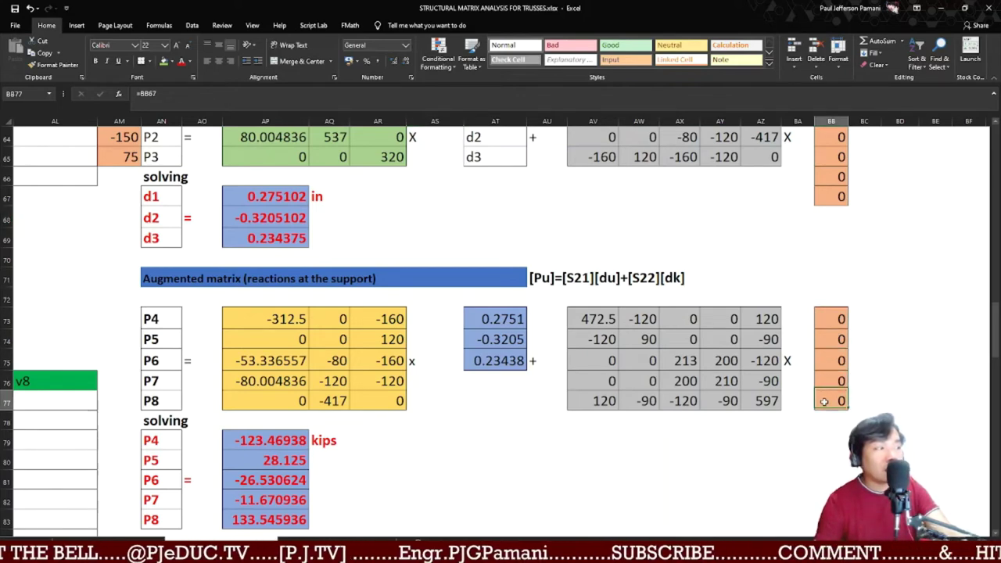
pyautogui.click(826, 317)
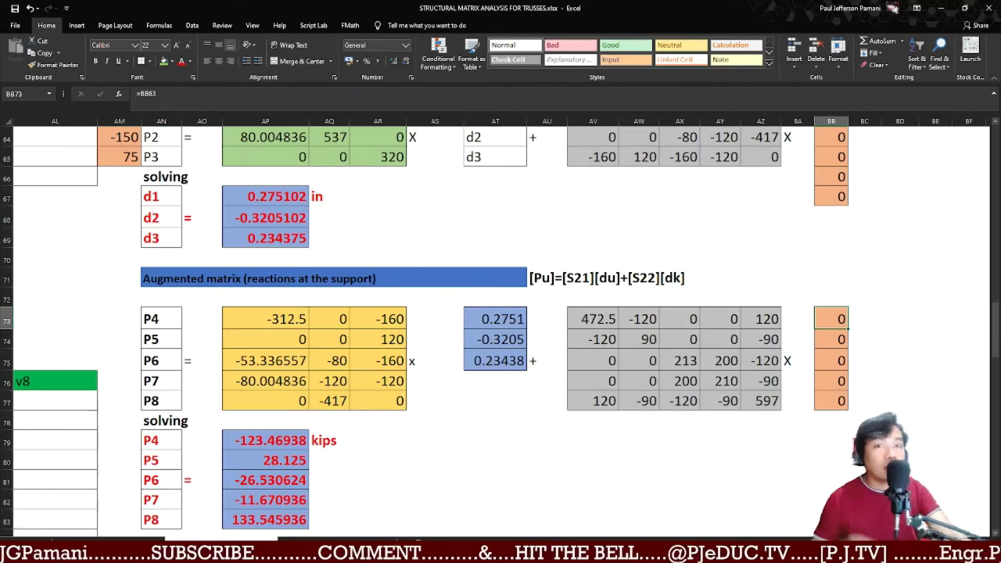
pyautogui.click(838, 361)
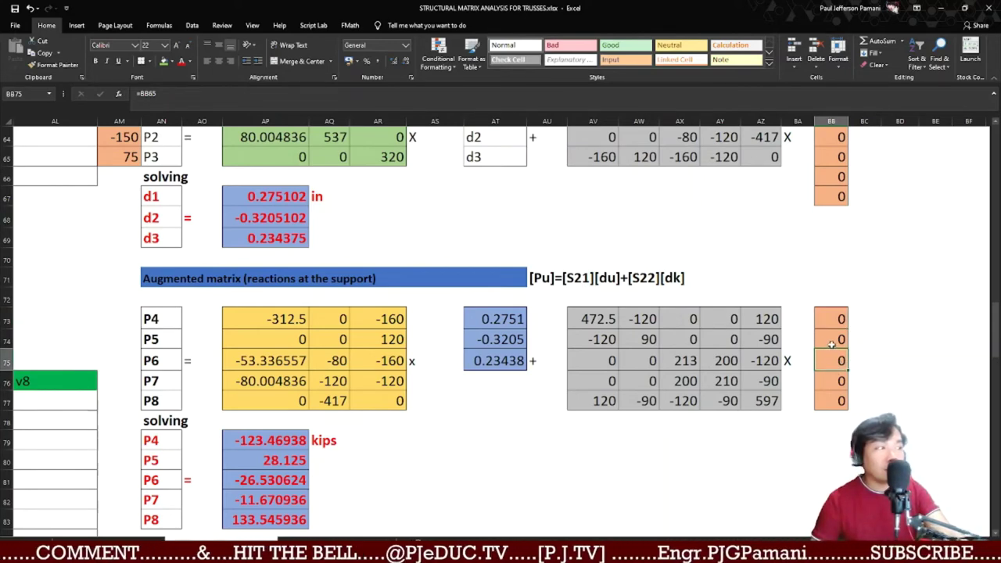
pyautogui.click(830, 381)
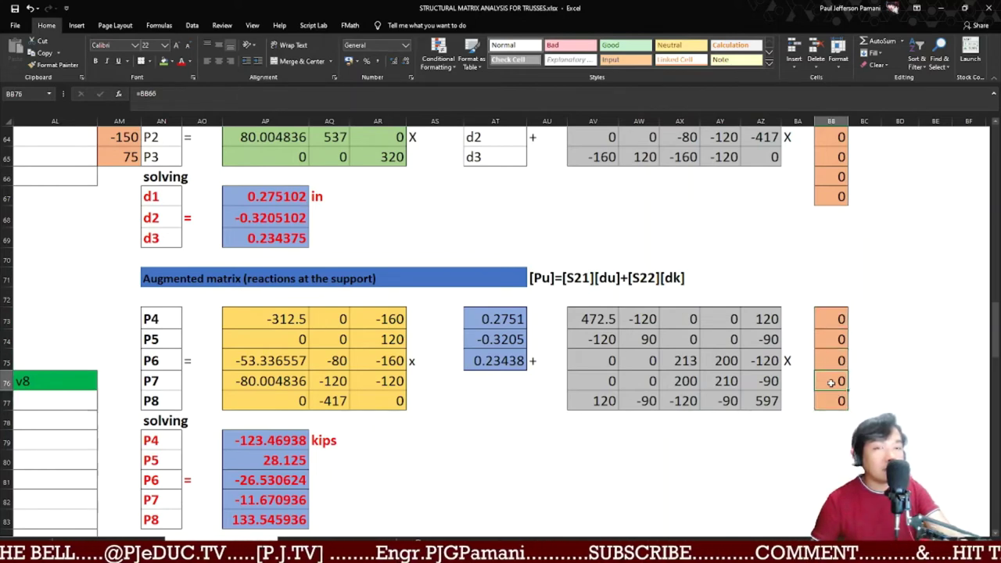
pyautogui.click(830, 398)
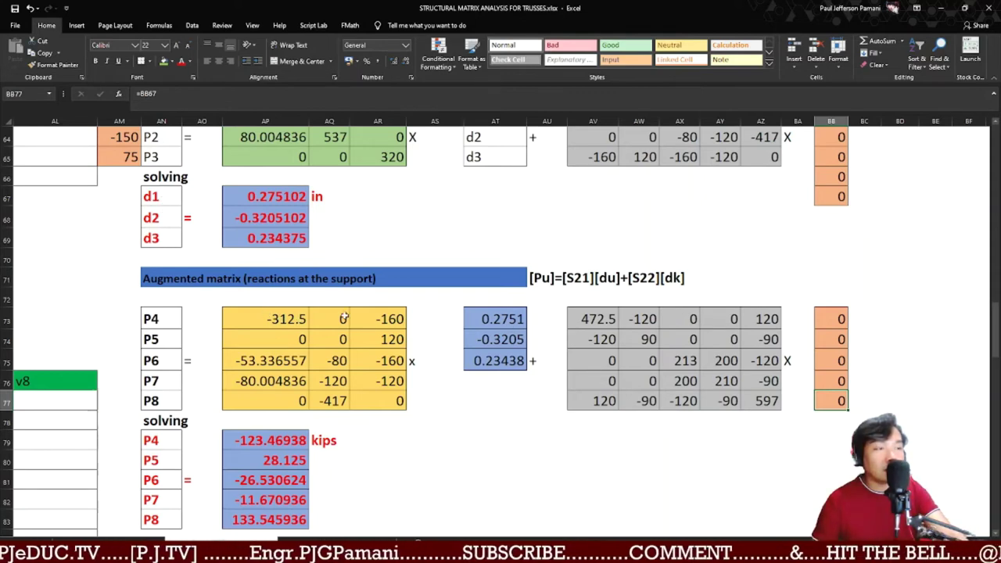
# - Replace the support reactions P4 to P8 in AP79:AP83 with the array formula =MMULT(AP73:AR77,AT73:AT75)
pyautogui.click(293, 442)
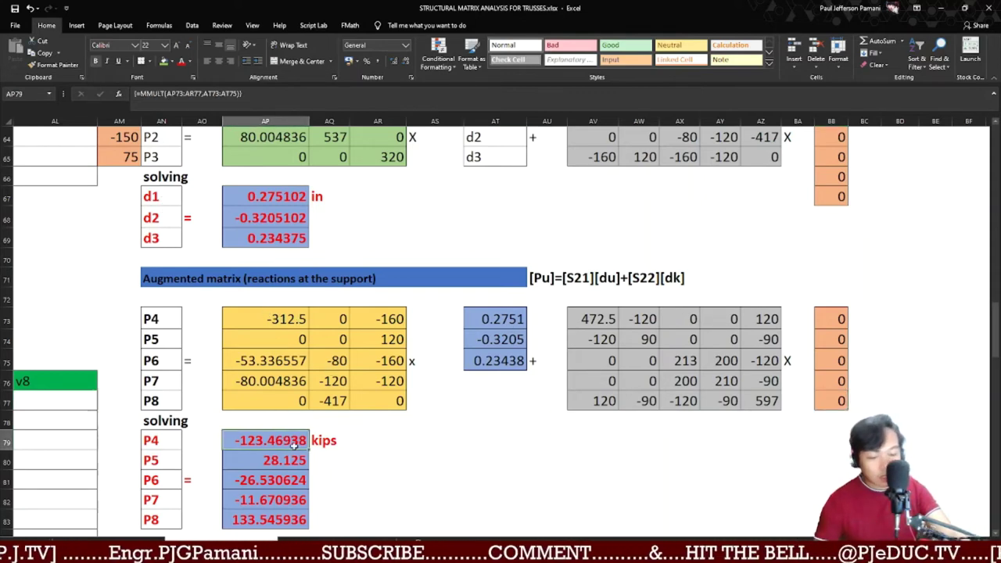
pyautogui.hotkey('shift', 'Down')
pyautogui.hotkey('shift', 'Down')
pyautogui.hotkey('shift', 'Down')
pyautogui.hotkey('shift', 'Down')
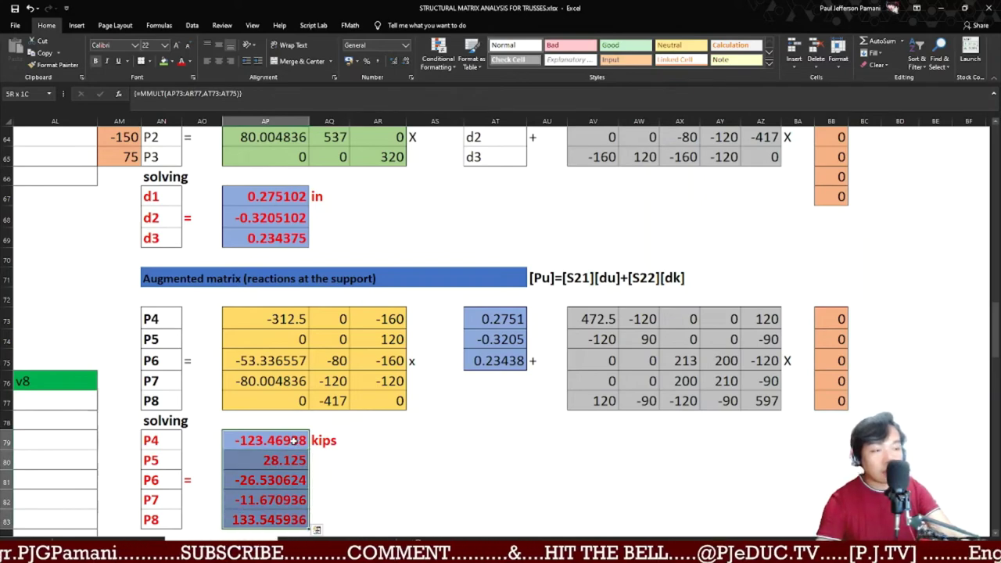
pyautogui.press('Delete')
pyautogui.write('=')
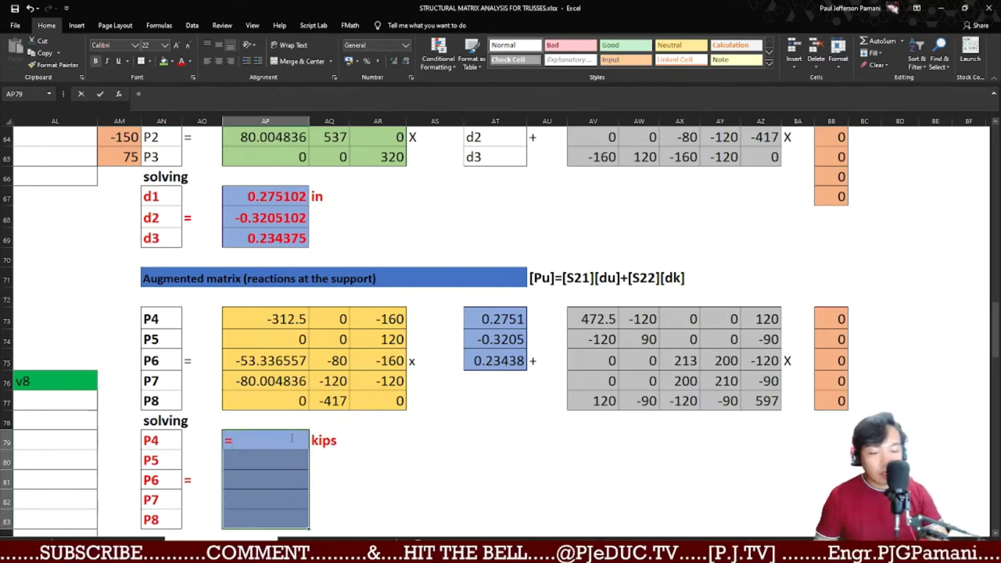
pyautogui.write('mm')
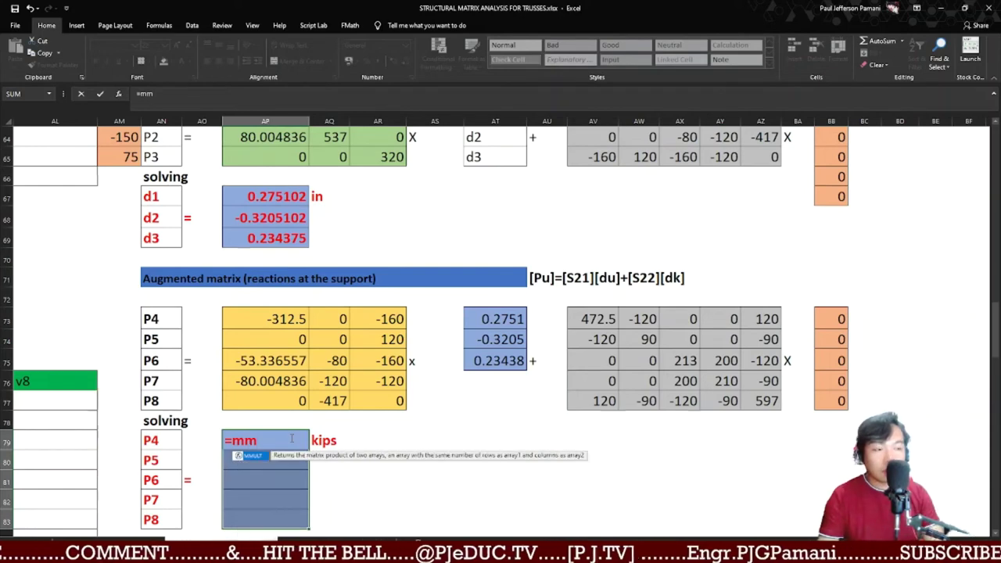
pyautogui.write('ult(')
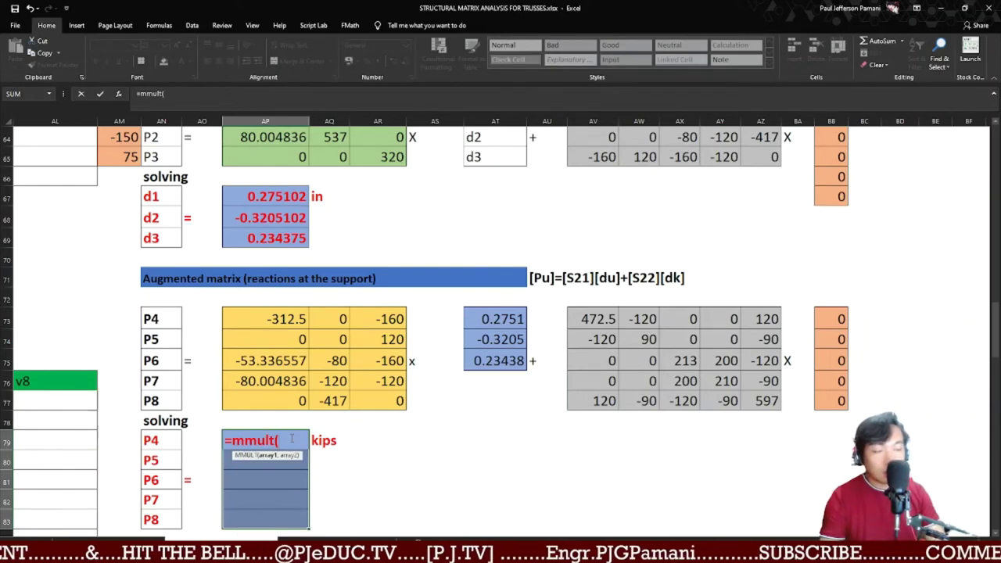
pyautogui.moveTo(297, 320); pyautogui.dragTo(389, 401)
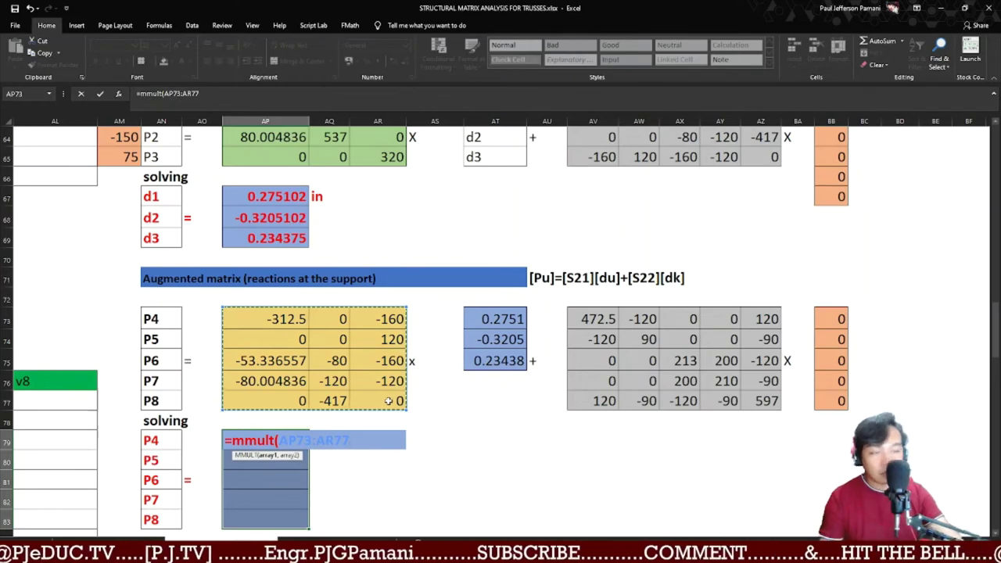
pyautogui.write(',')
pyautogui.moveTo(512, 321); pyautogui.dragTo(507, 354)
pyautogui.write(')')
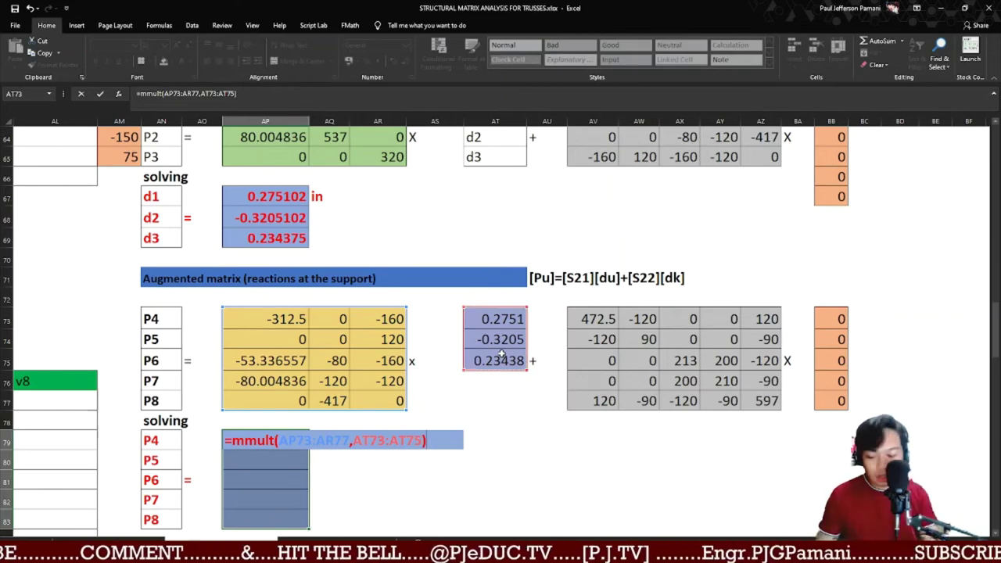
pyautogui.hotkey('ctrl', 'shift', 'Return')
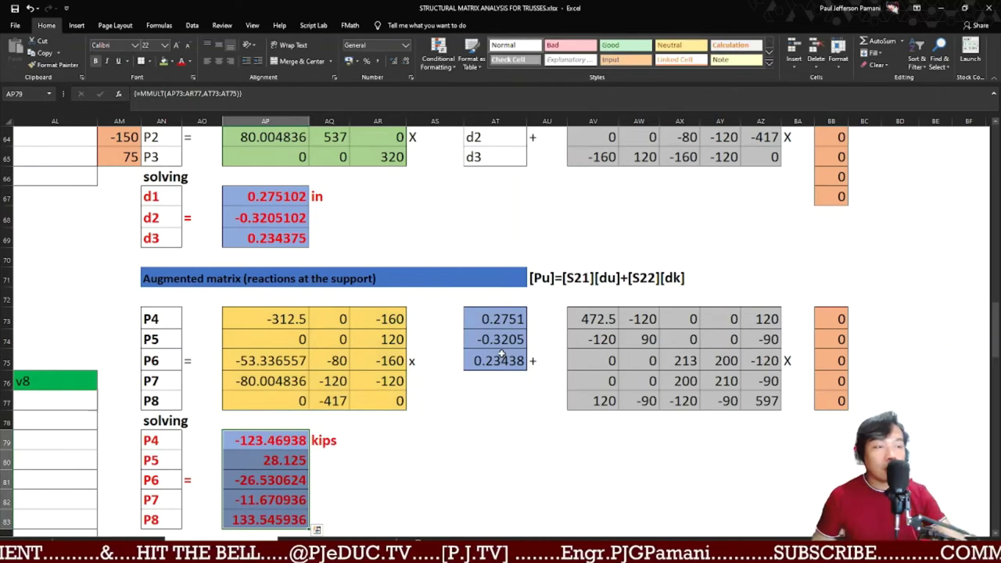
# - Review the computed reactions P4 to P8 and go to the member end displacements and forces calculations
pyautogui.scroll(-4, 399, 401)
pyautogui.scroll(3, 359, 402)
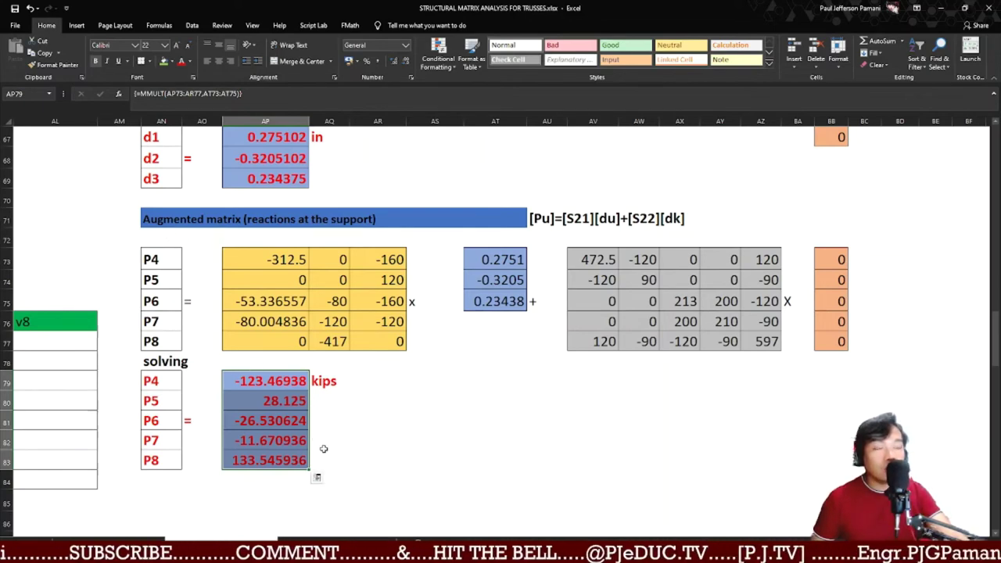
pyautogui.click(266, 381)
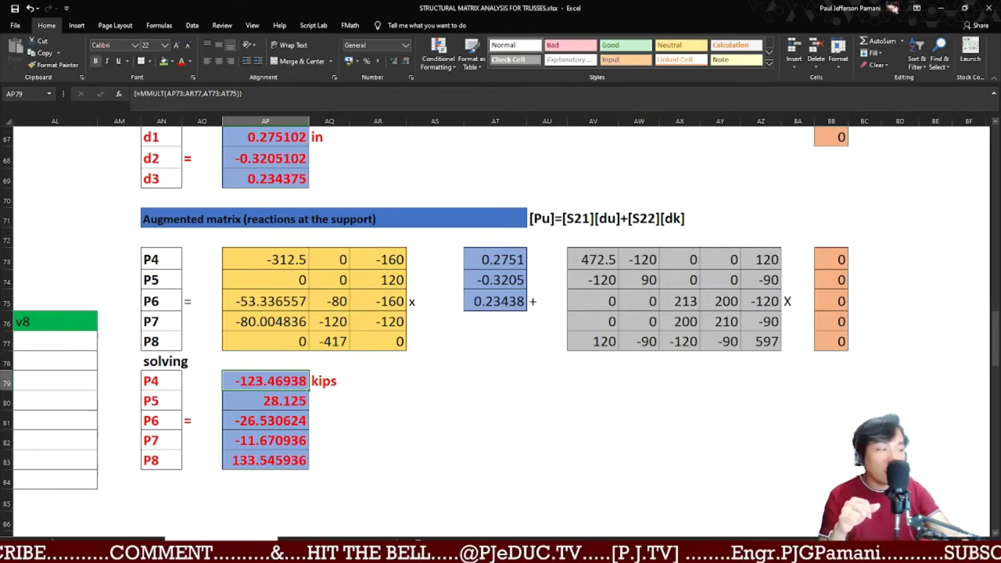
pyautogui.hscroll(-10, 438, 383)
pyautogui.scroll(11, 438, 383)
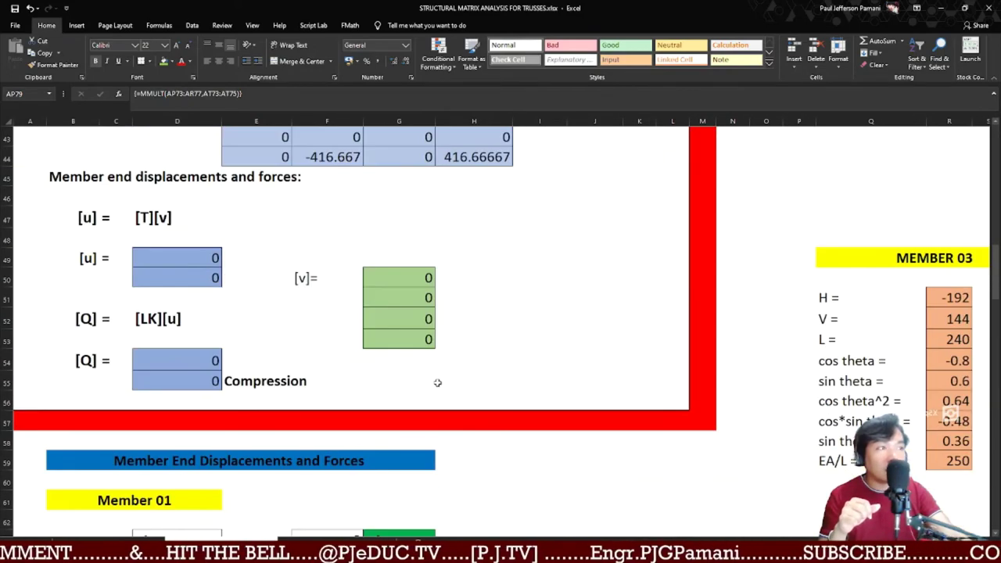
# - Review the truss diagram's degrees of freedom alongside the joint deflection and support reaction matrix results
pyautogui.scroll(9, 459, 393)
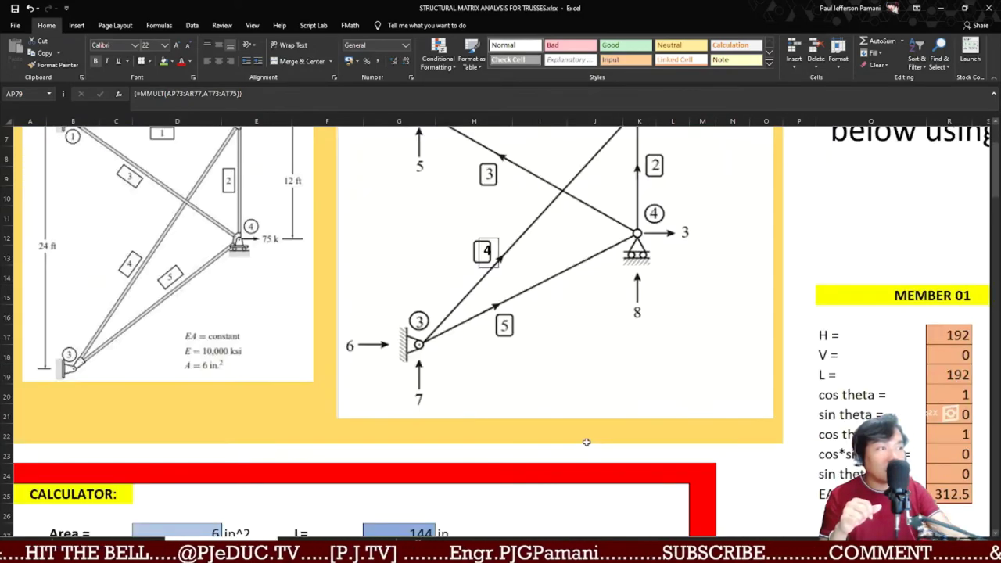
pyautogui.scroll(2, 423, 358)
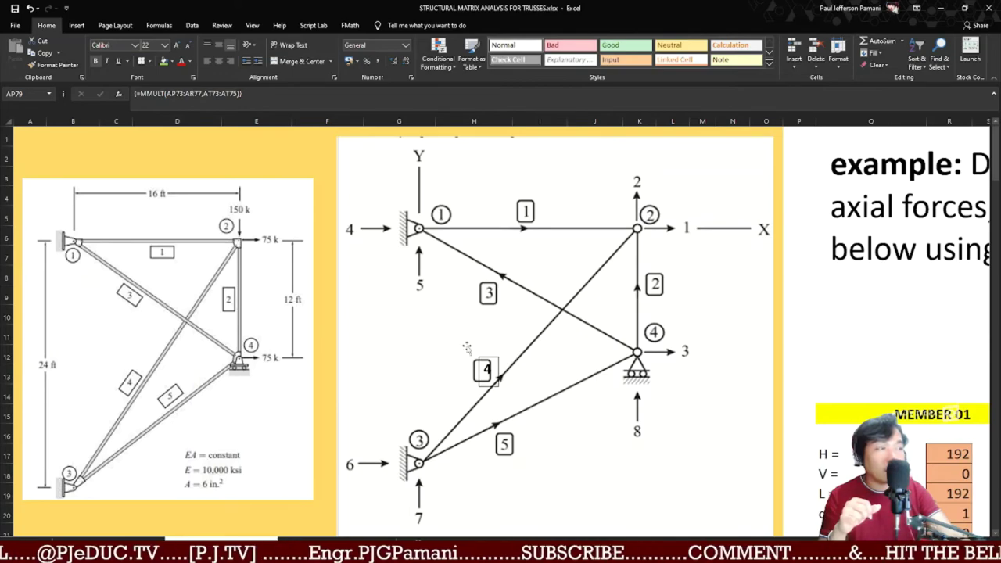
pyautogui.scroll(-4, 494, 408)
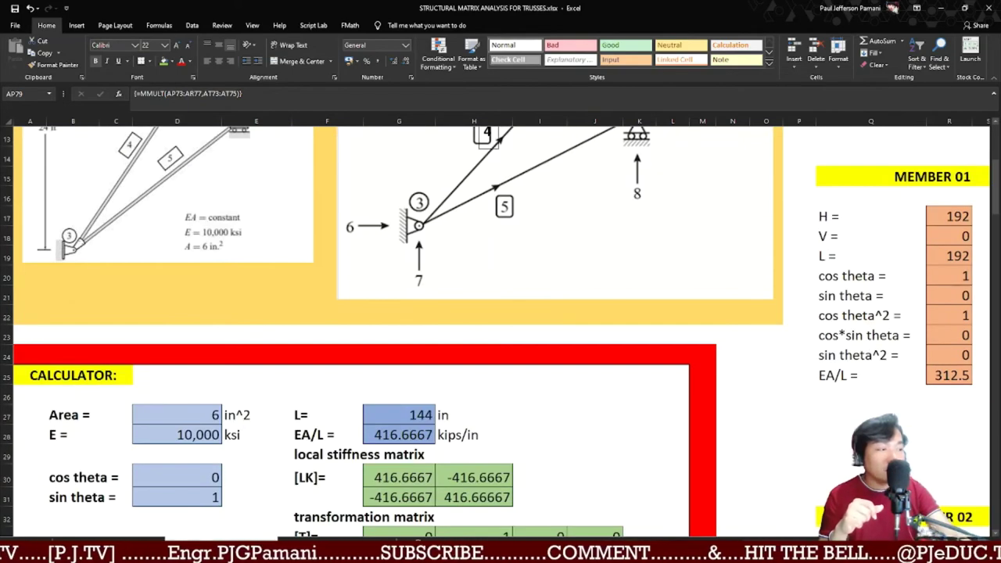
pyautogui.hscroll(10, 646, 443)
pyautogui.scroll(-2, 645, 444)
pyautogui.scroll(-3, 645, 443)
pyautogui.hscroll(6, 425, 416)
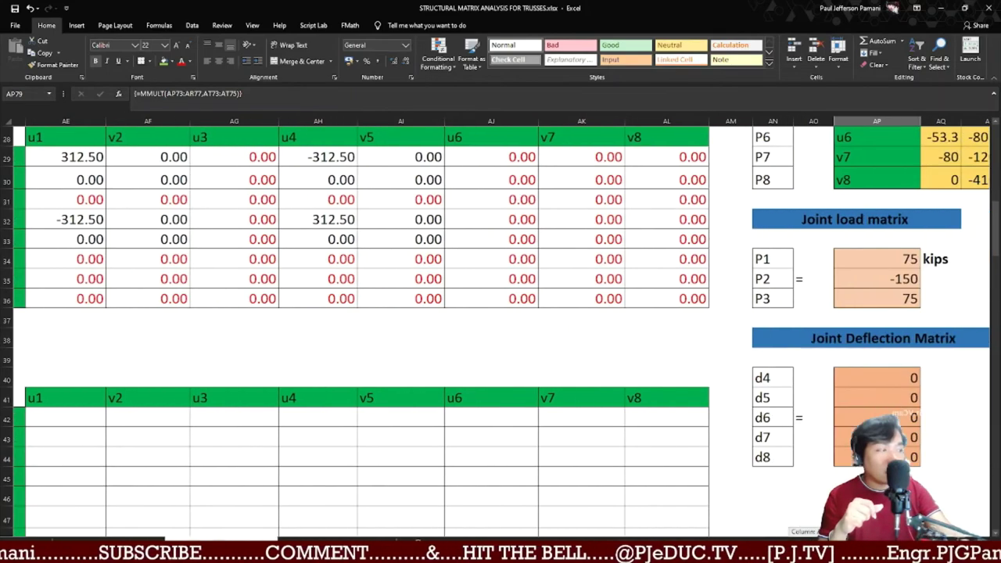
pyautogui.scroll(3, 425, 416)
pyautogui.scroll(-14, 425, 416)
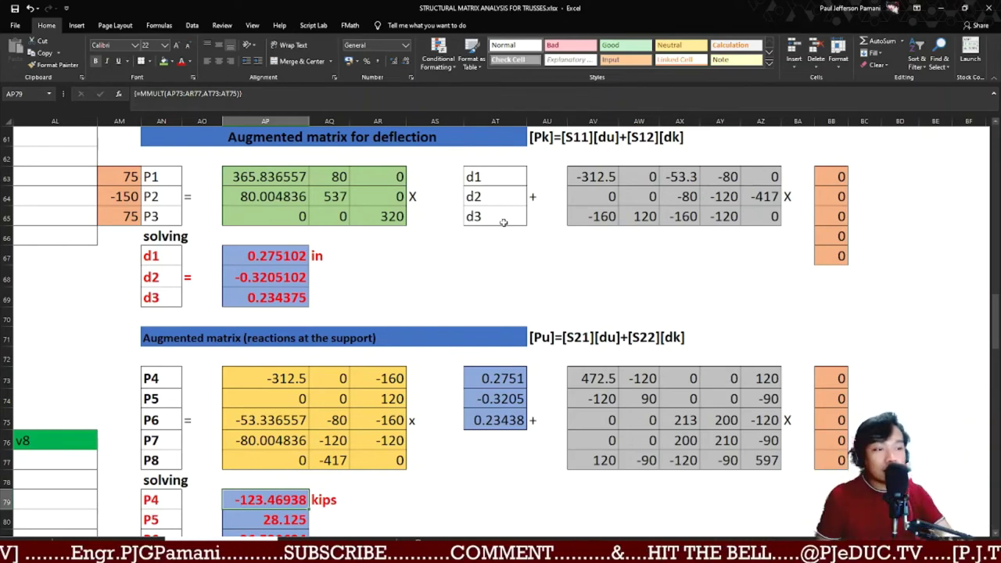
pyautogui.scroll(-3, 472, 250)
pyautogui.scroll(1, 235, 375)
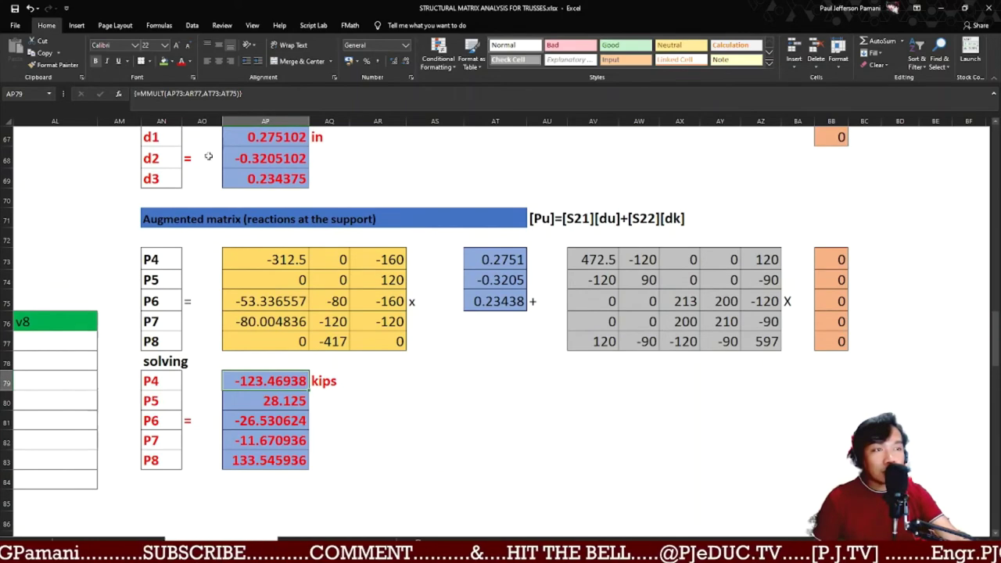
pyautogui.scroll(3, 212, 195)
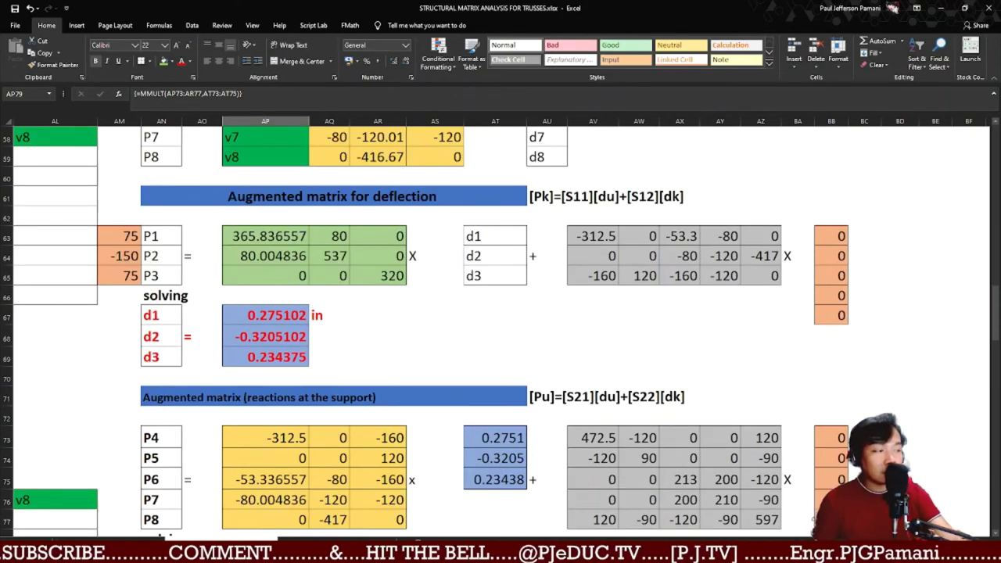
# - Go to the Member 01 end displacements and forces section and examine how [v]1 feeds the relation [u]1 = [T][v]
pyautogui.hscroll(-2, 500, 313)
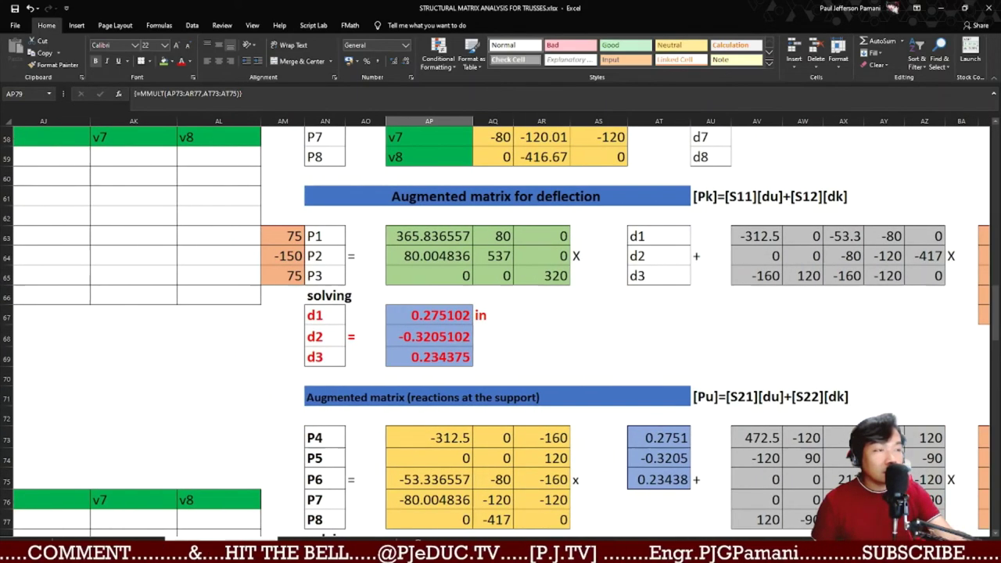
pyautogui.hscroll(-10, 501, 313)
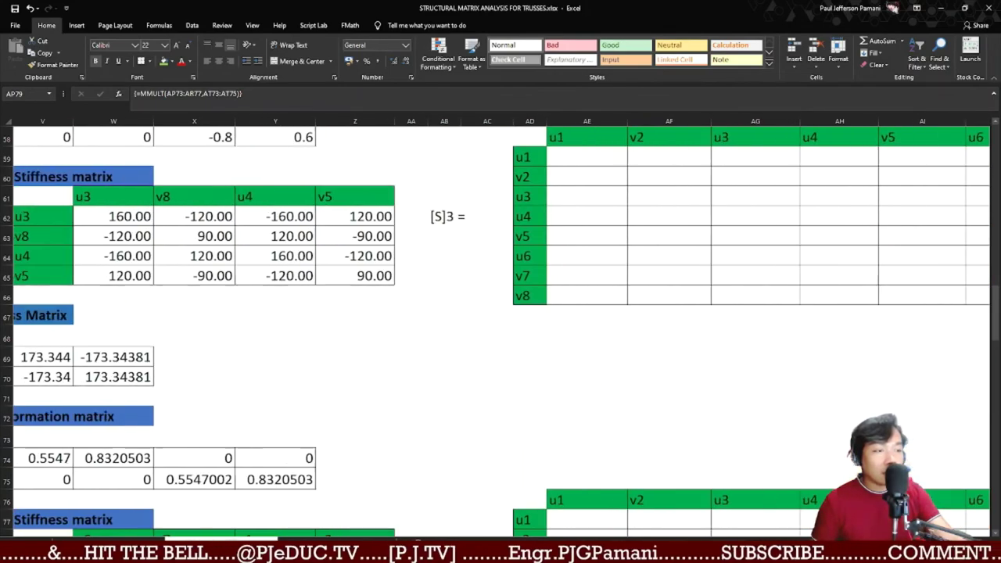
pyautogui.hscroll(-6, 645, 530)
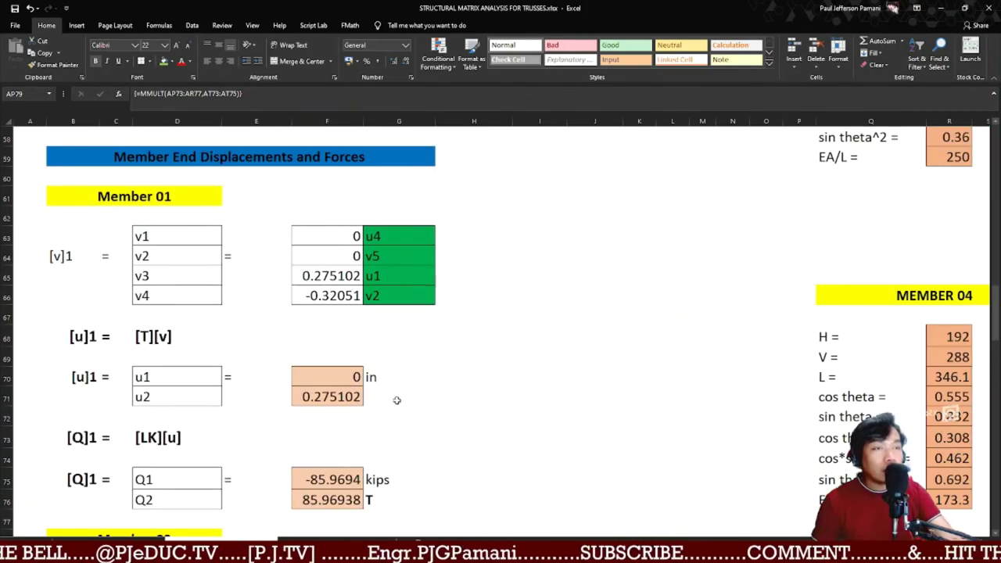
pyautogui.scroll(2, 454, 406)
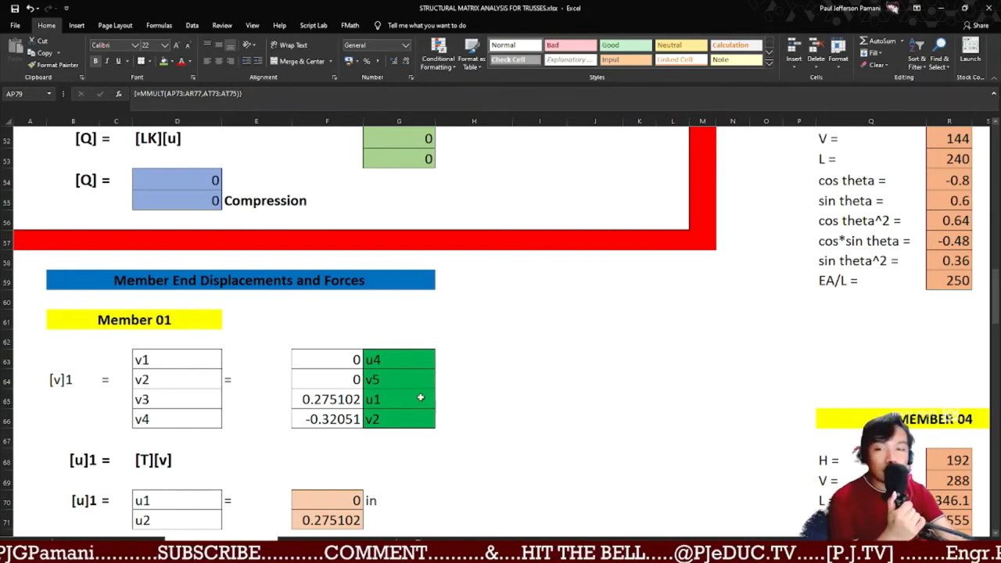
pyautogui.scroll(2, 421, 396)
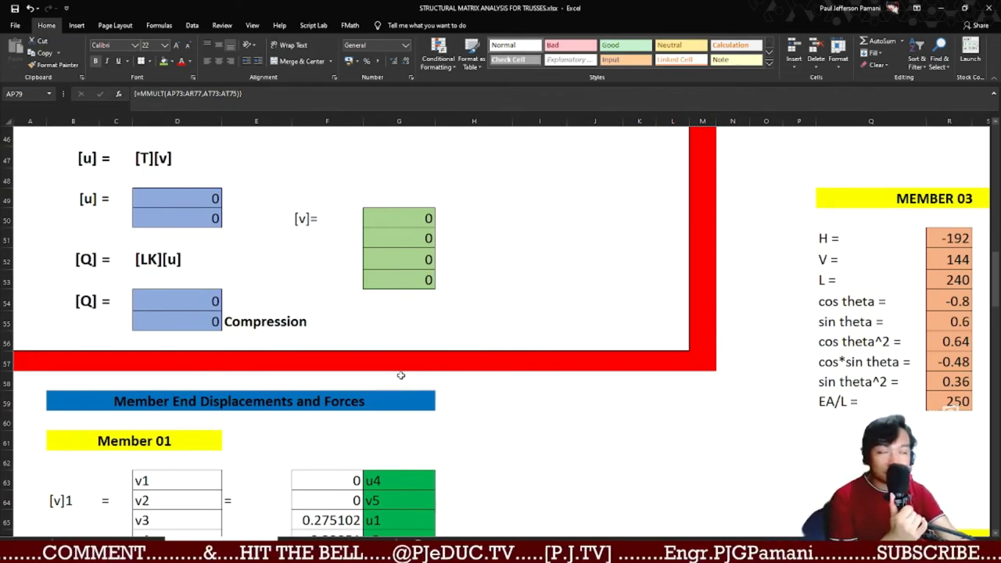
pyautogui.scroll(-2, 392, 372)
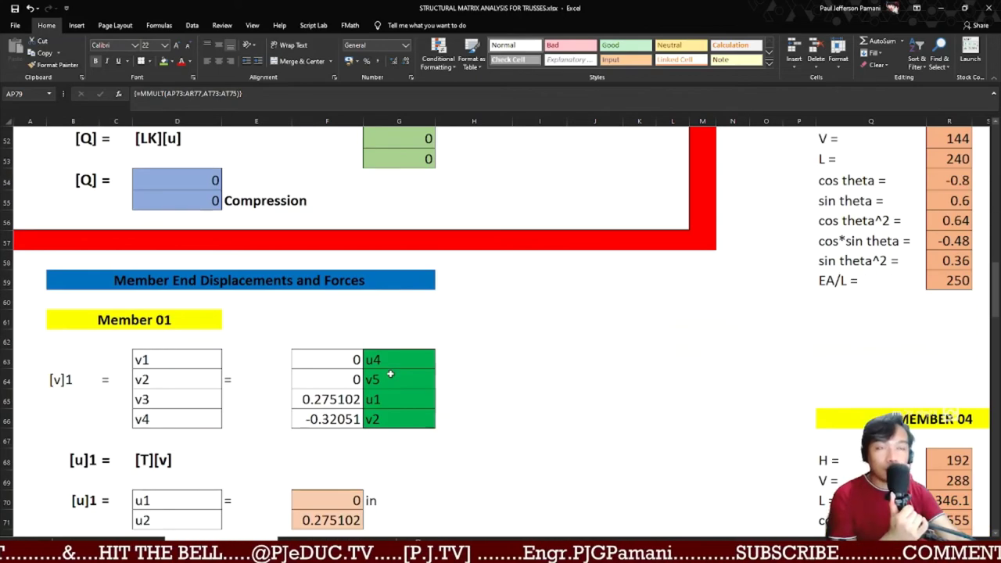
pyautogui.click(64, 377)
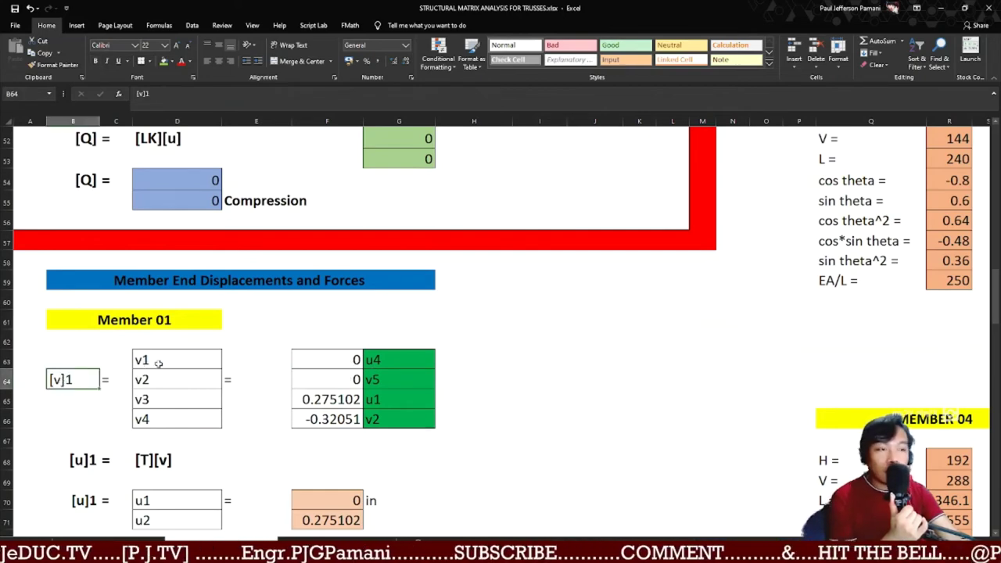
pyautogui.scroll(-1, 321, 405)
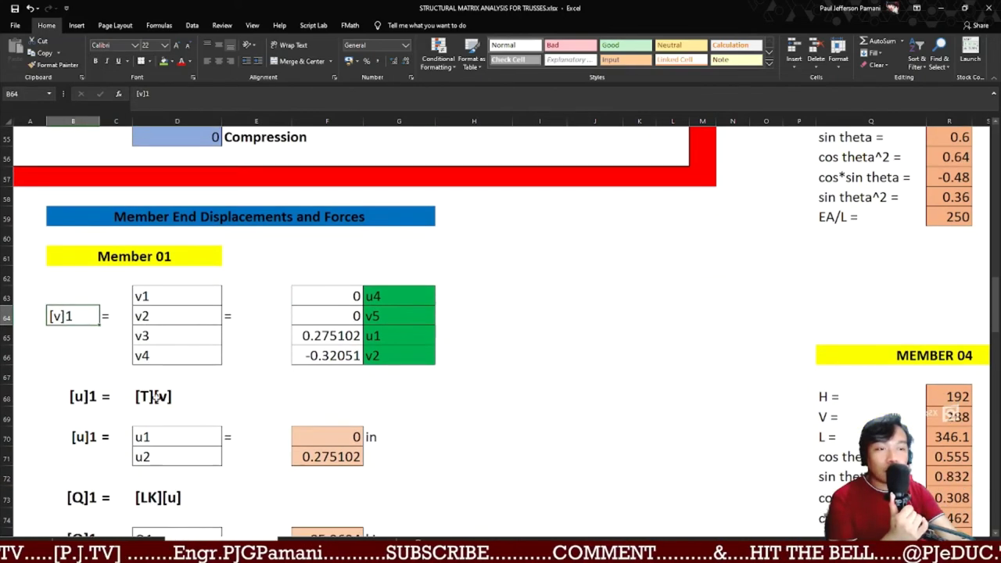
pyautogui.click(82, 439)
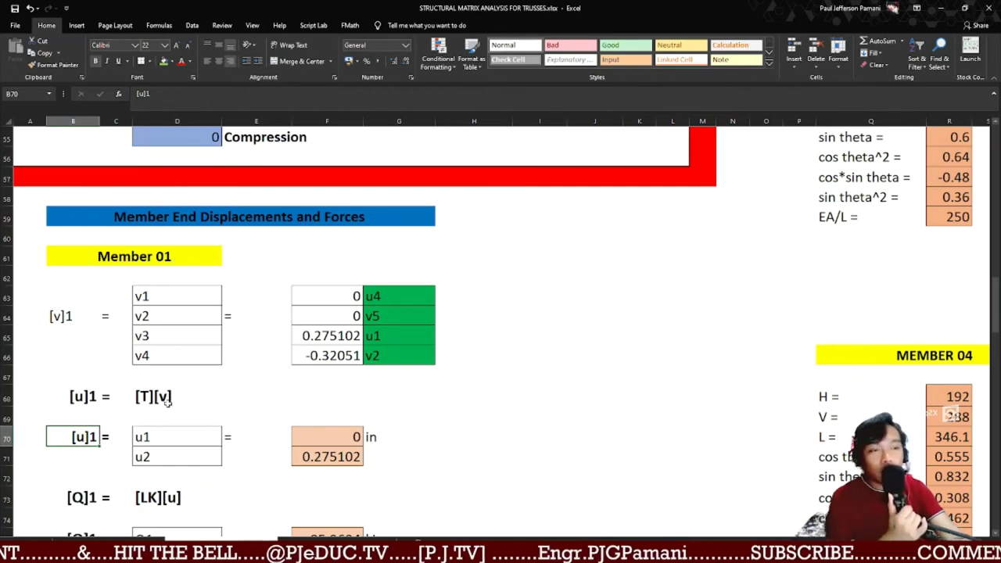
pyautogui.click(70, 318)
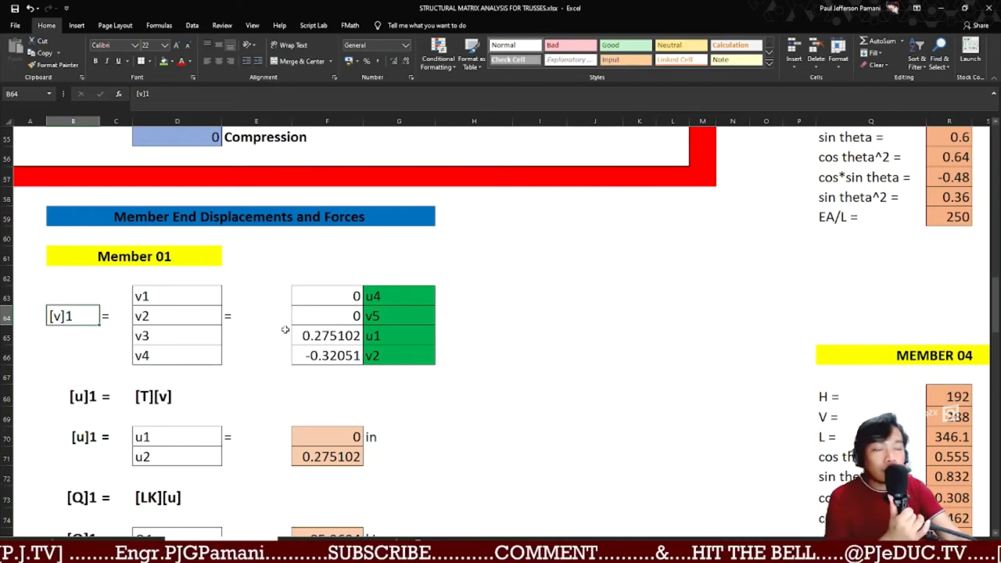
# - Check member 1's degrees of freedom in the truss diagram against the global end displacements v1 to v4 in F63:F66
pyautogui.scroll(8, 777, 281)
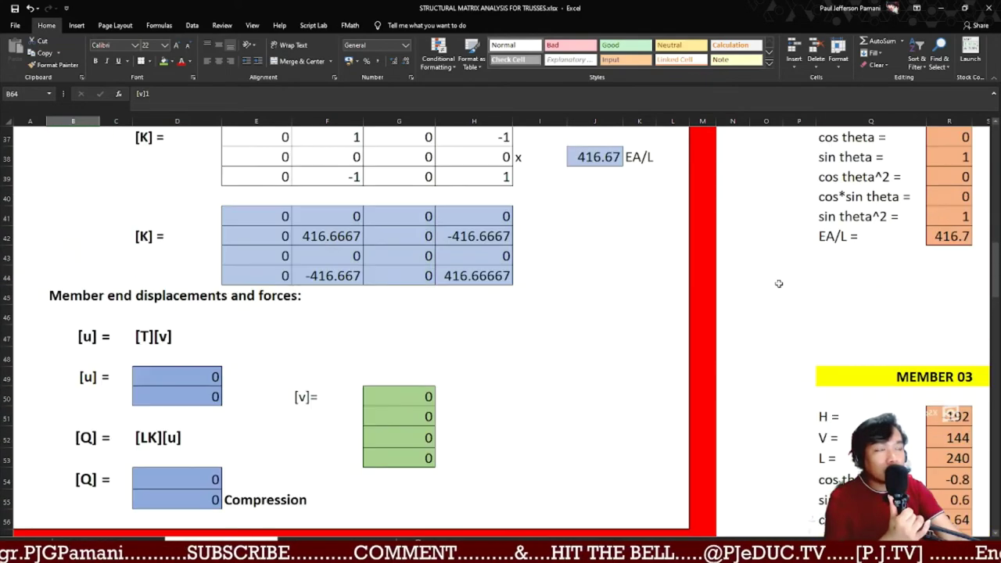
pyautogui.scroll(10, 451, 220)
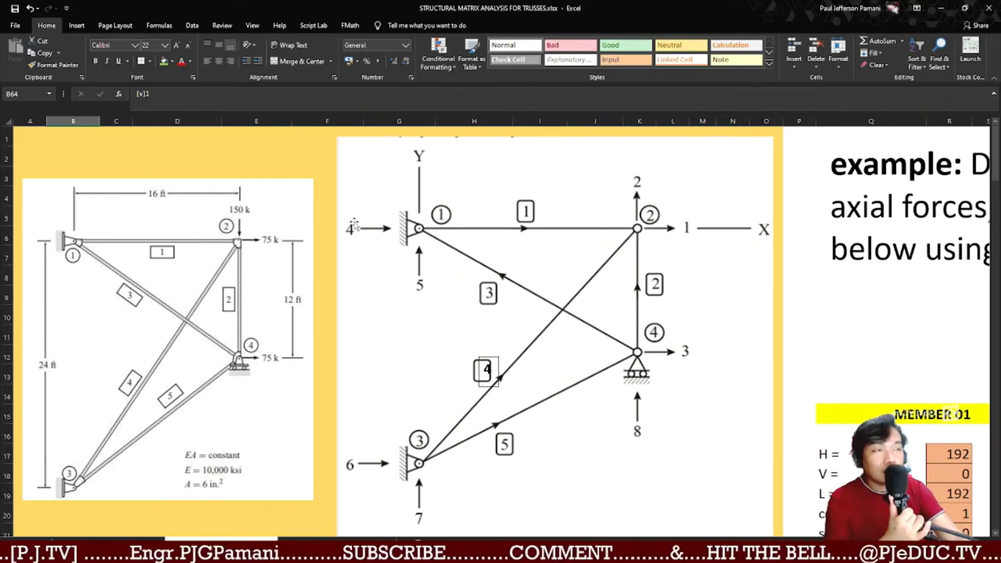
pyautogui.scroll(-2, 428, 284)
pyautogui.scroll(-11, 429, 283)
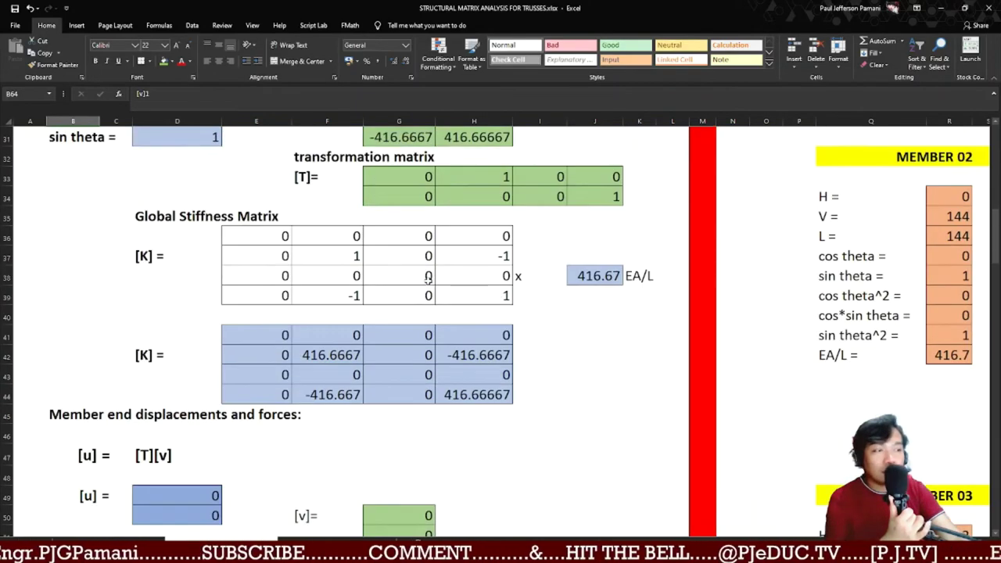
pyautogui.scroll(-3, 342, 325)
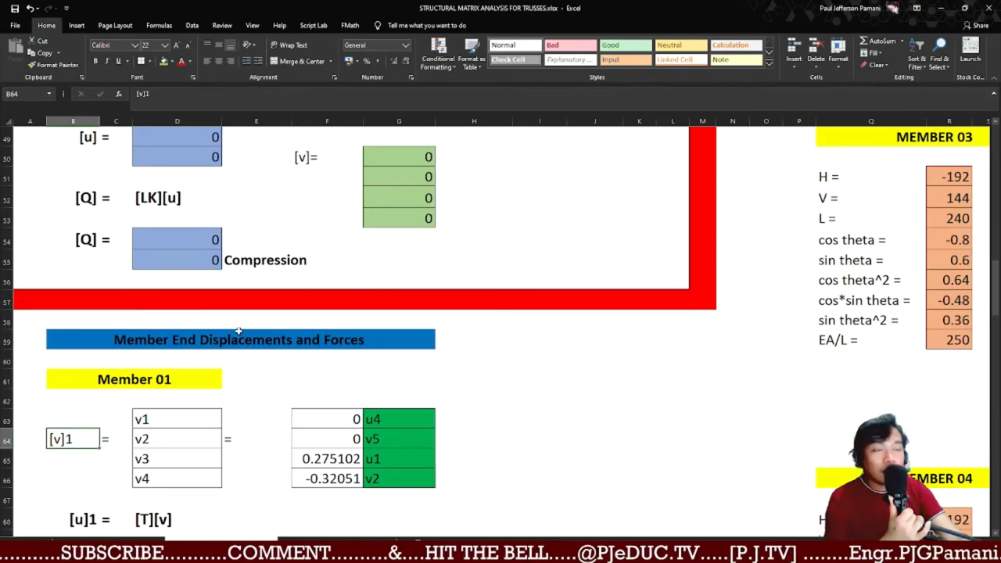
pyautogui.scroll(-2, 292, 388)
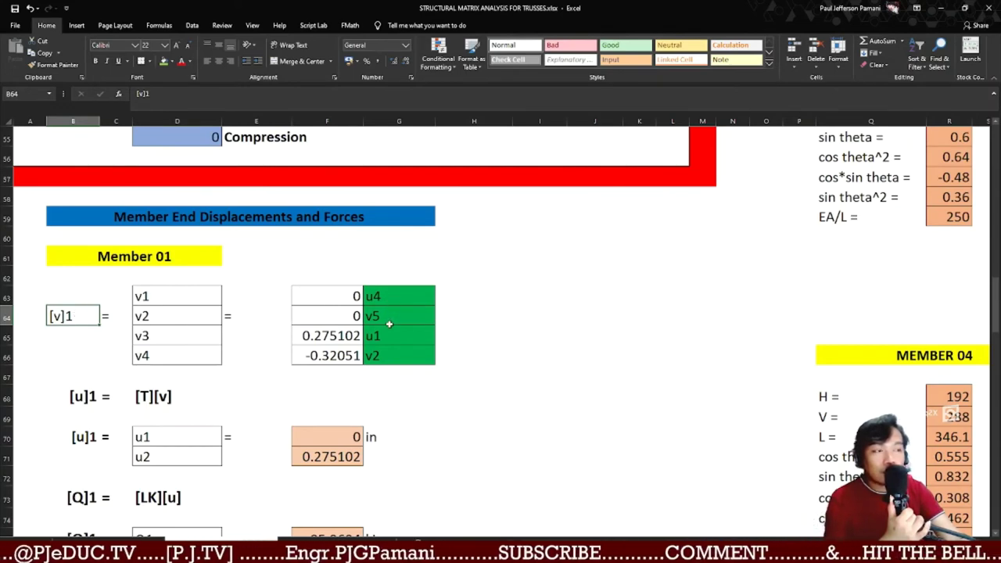
pyautogui.click(327, 300)
pyautogui.click(330, 312)
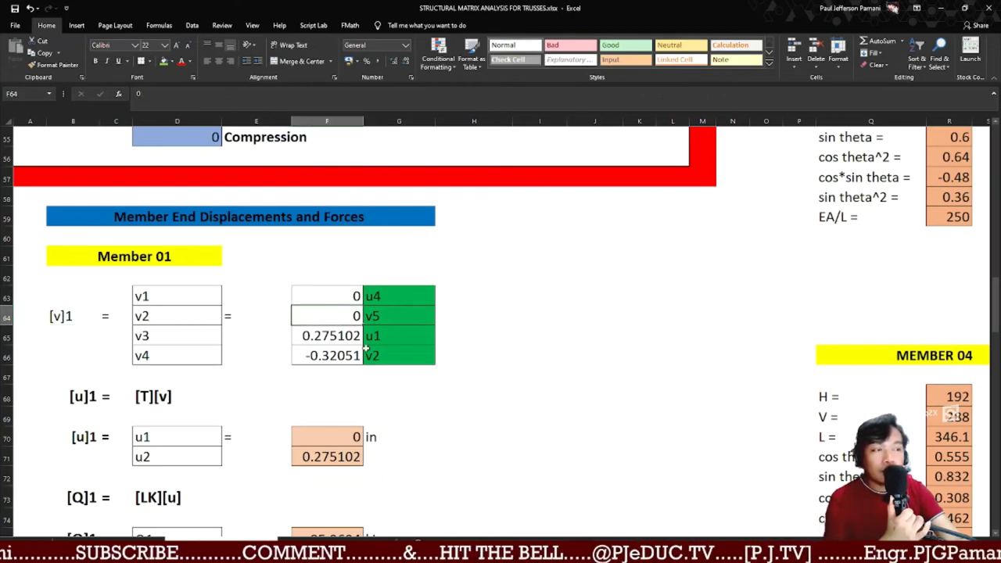
pyautogui.click(327, 335)
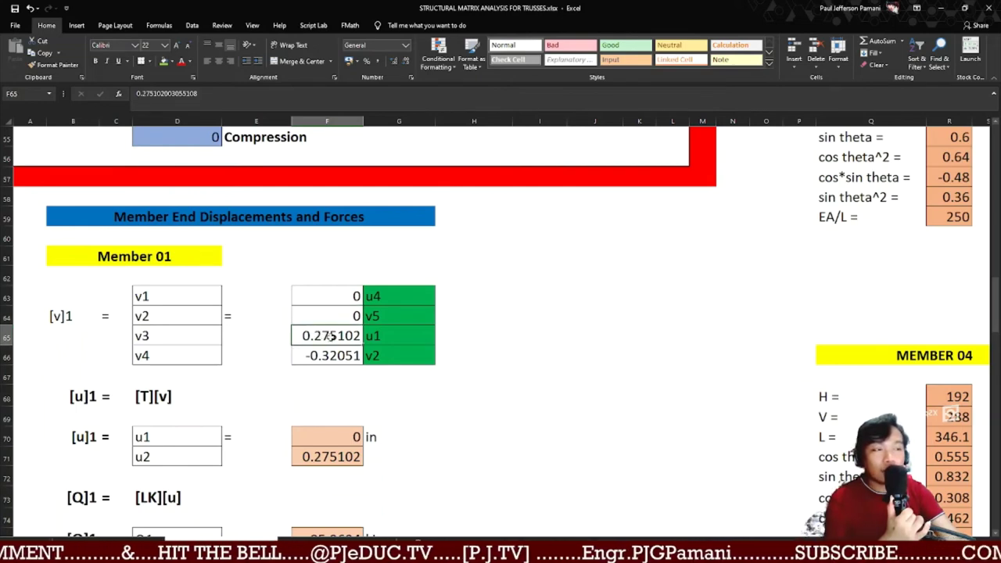
pyautogui.click(349, 358)
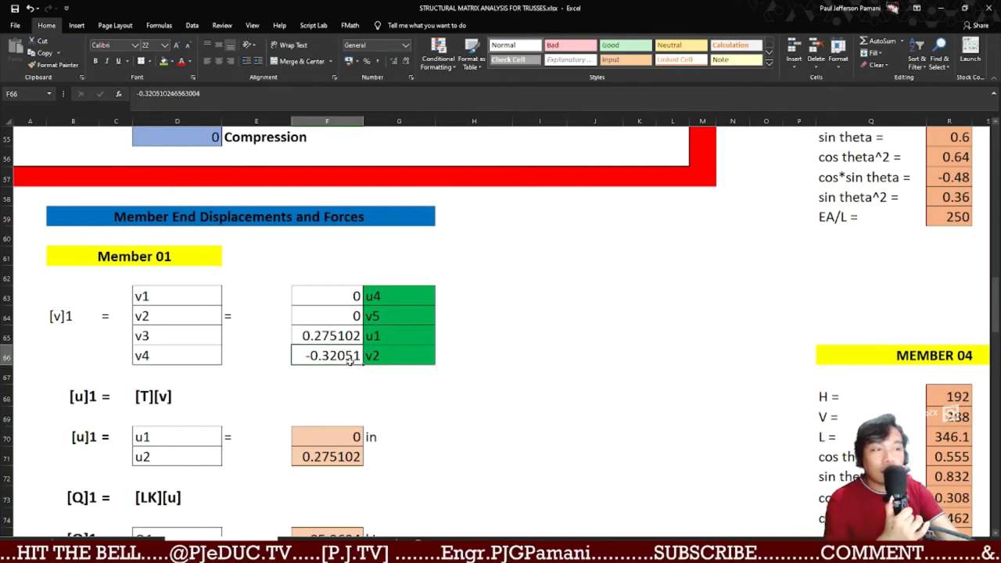